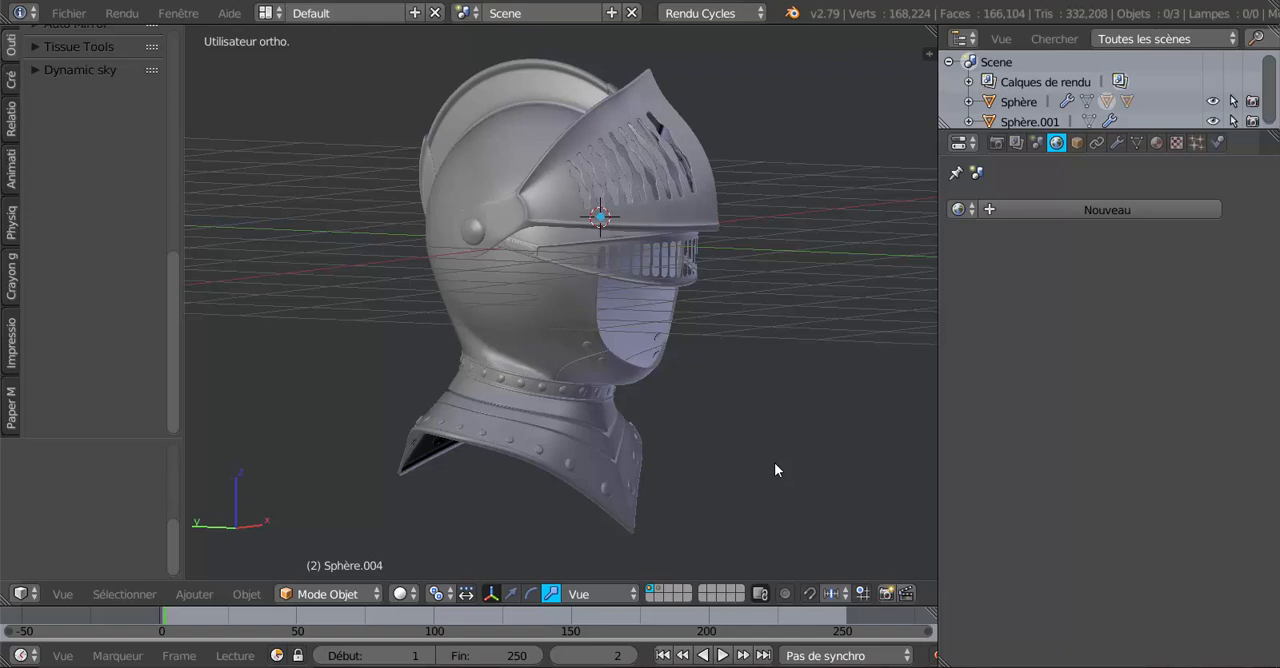
# Preview the helmet in Rendered viewport shading, then return the viewport to Solid shading.
pyautogui.click(400, 598)
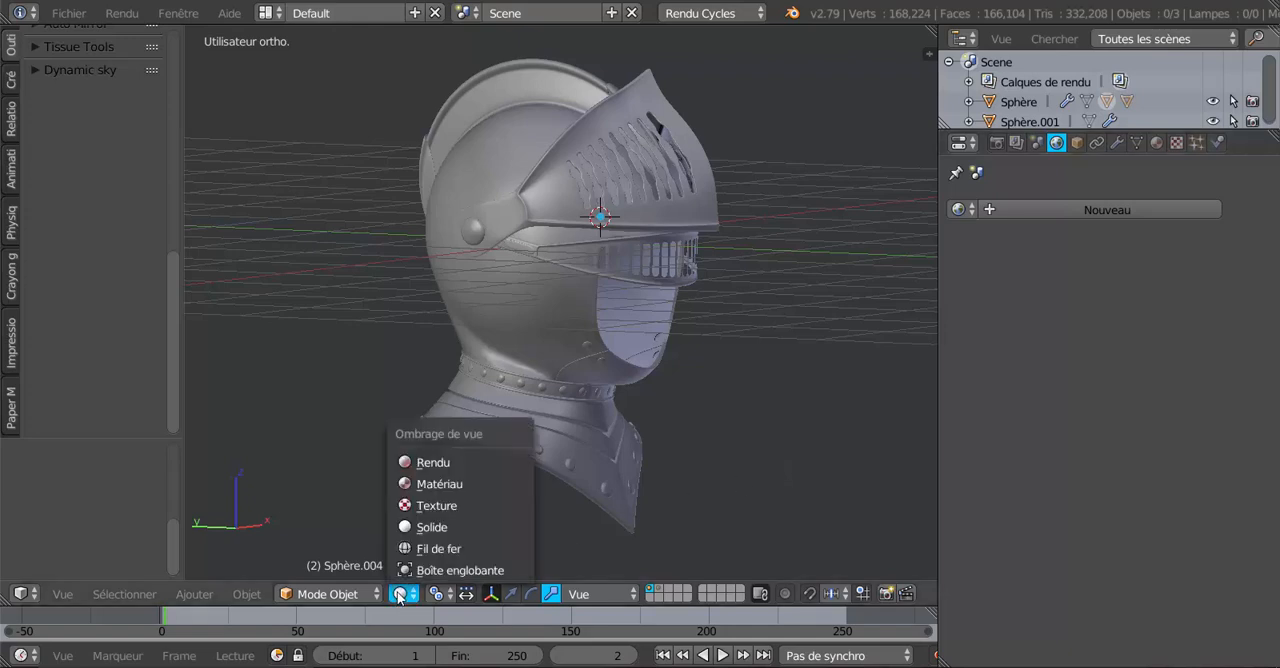
pyautogui.click(420, 466)
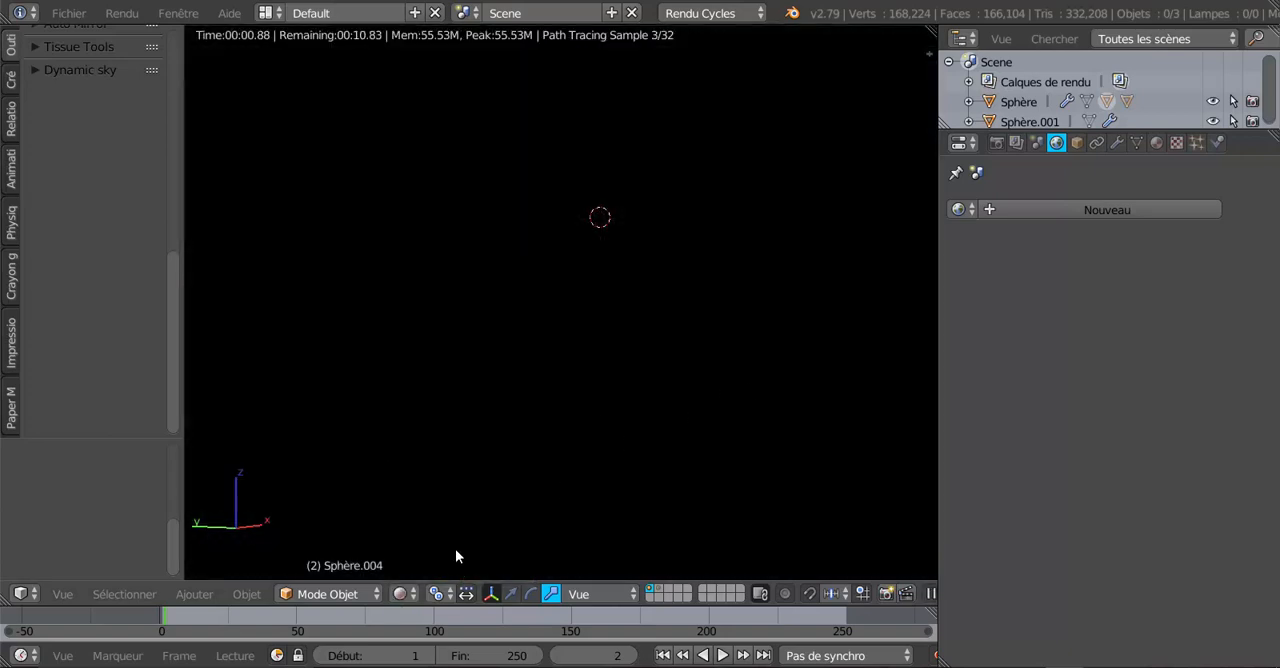
pyautogui.click(400, 595)
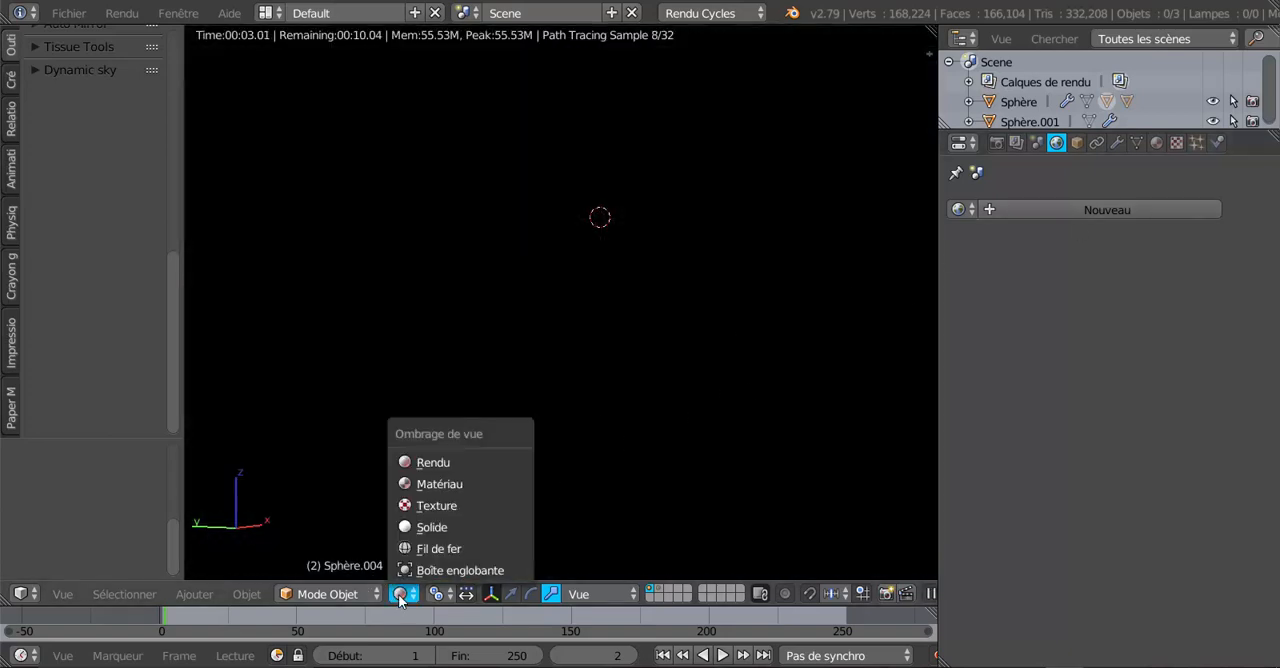
pyautogui.click(421, 530)
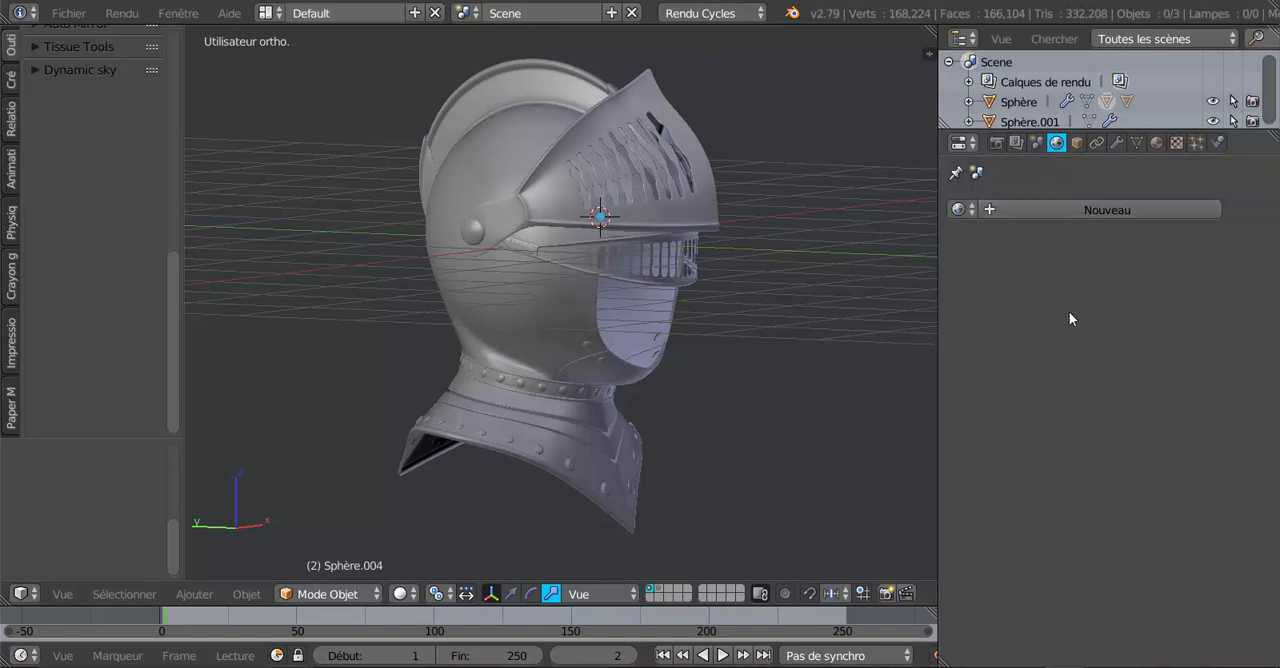
# Create a new world with an environment texture as its background colour and switch the viewport to Rendered shading.
pyautogui.click(1090, 211)
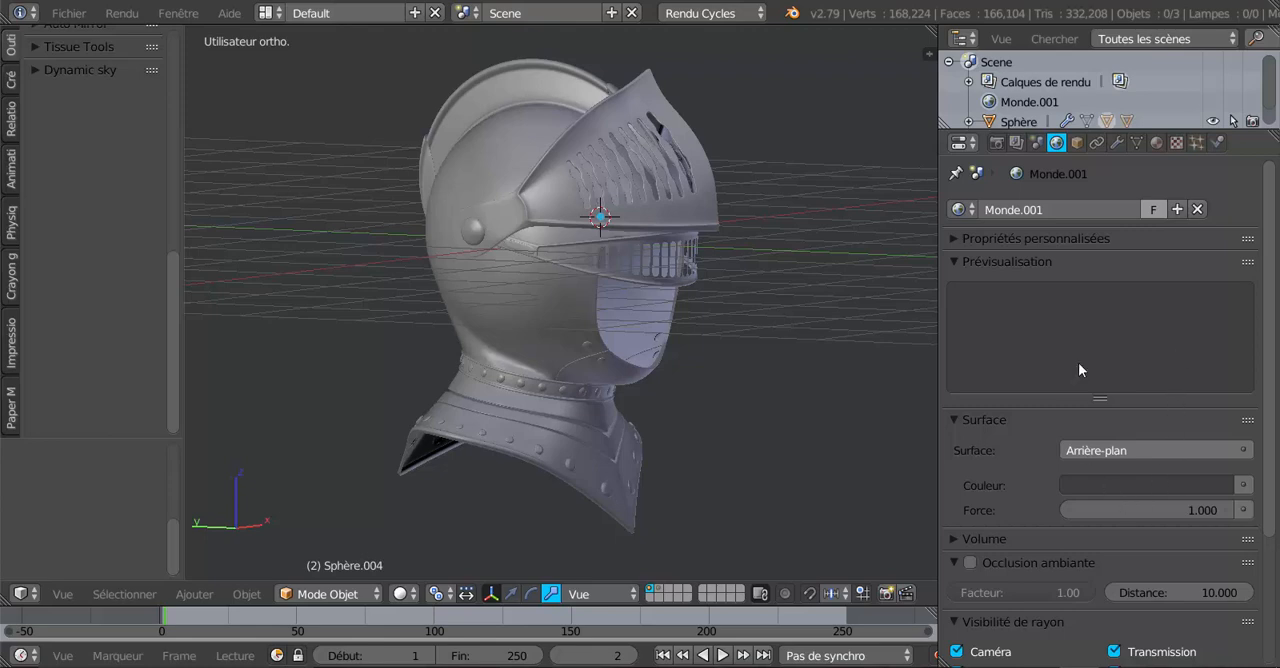
pyautogui.click(1244, 485)
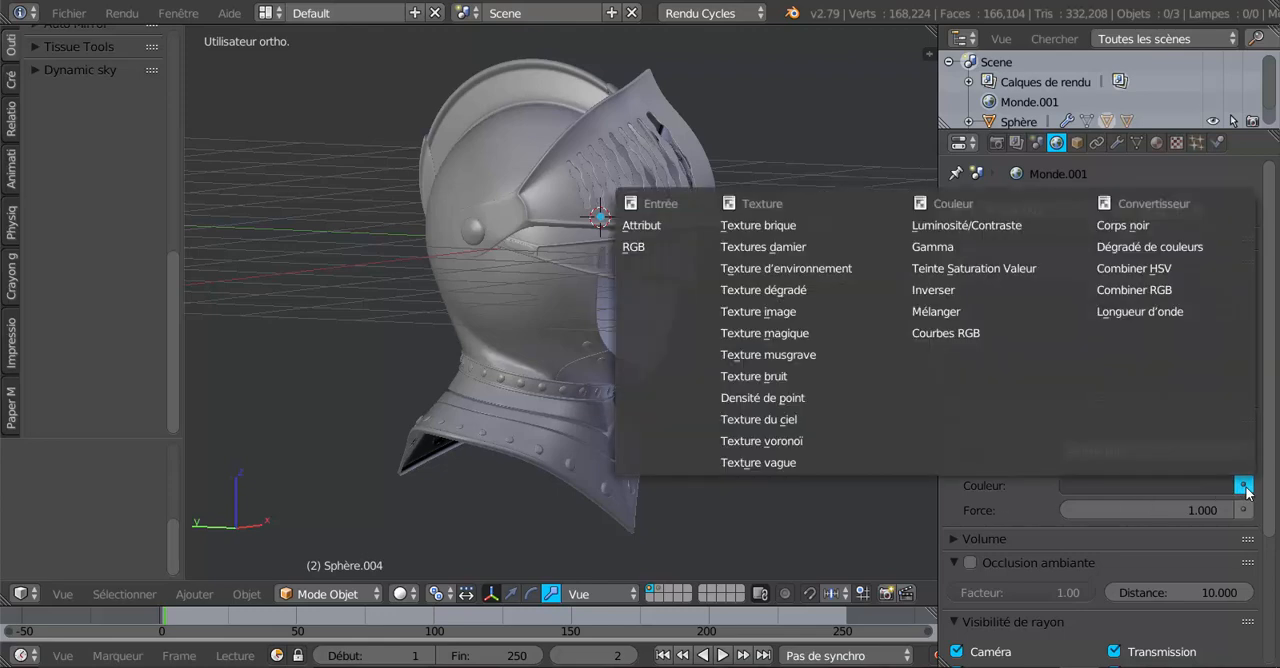
pyautogui.click(776, 269)
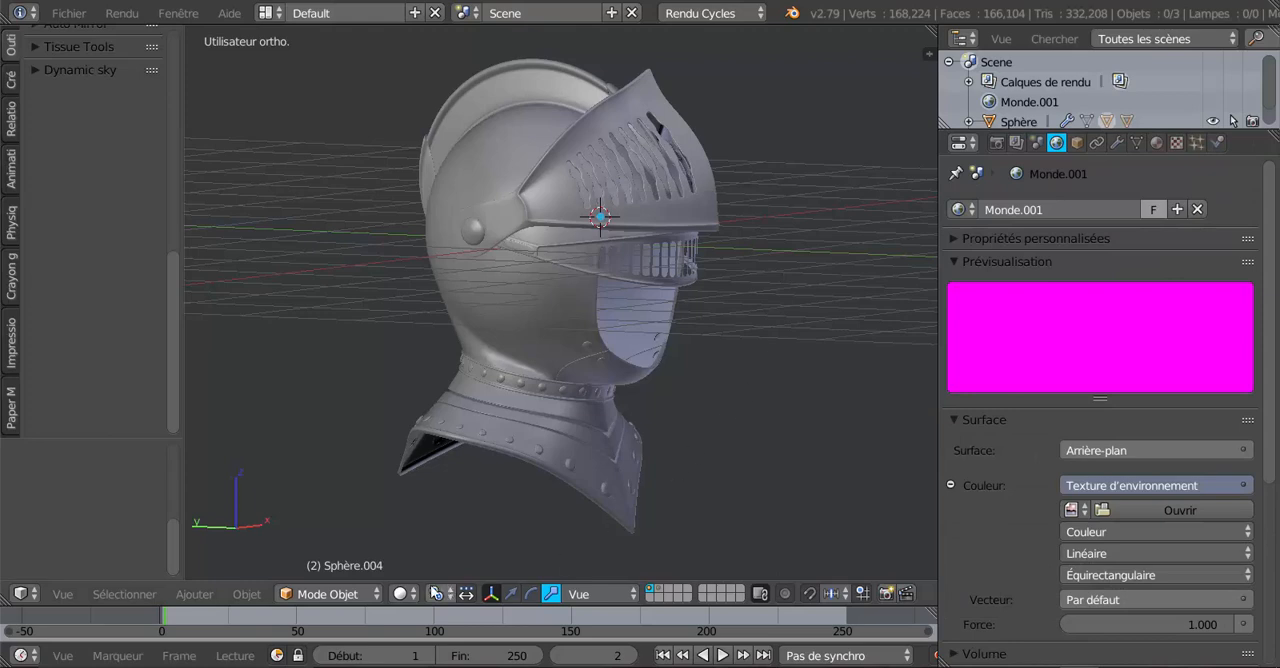
pyautogui.click(400, 594)
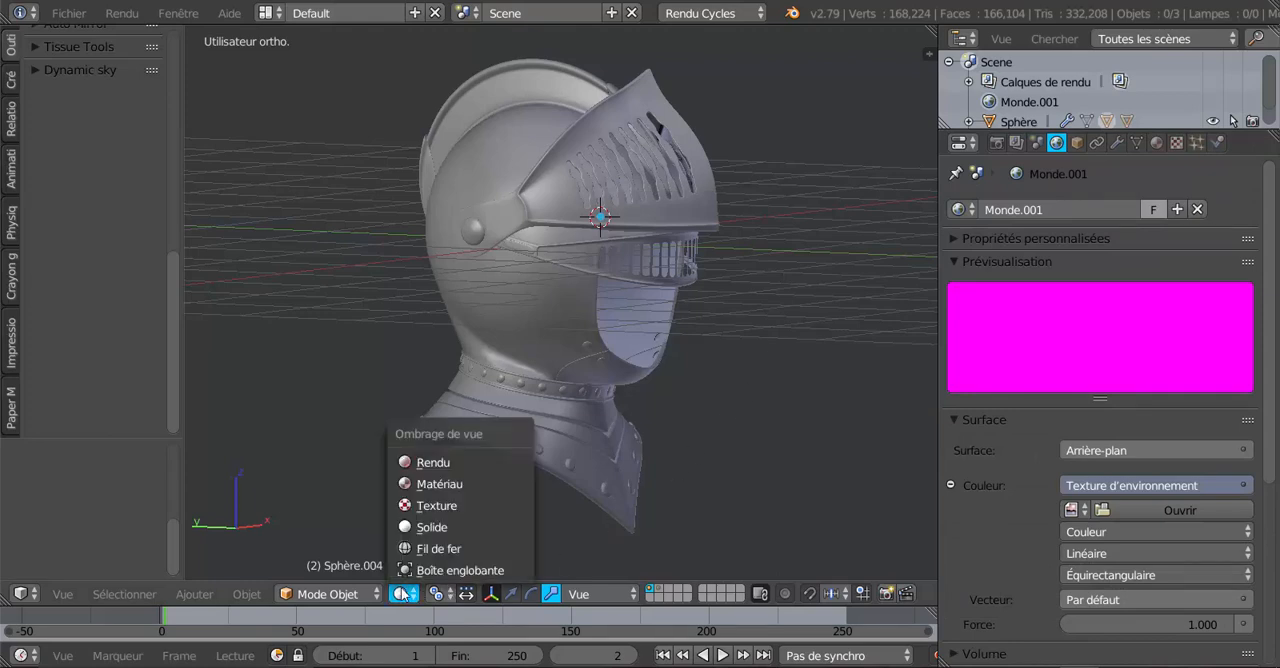
pyautogui.click(402, 463)
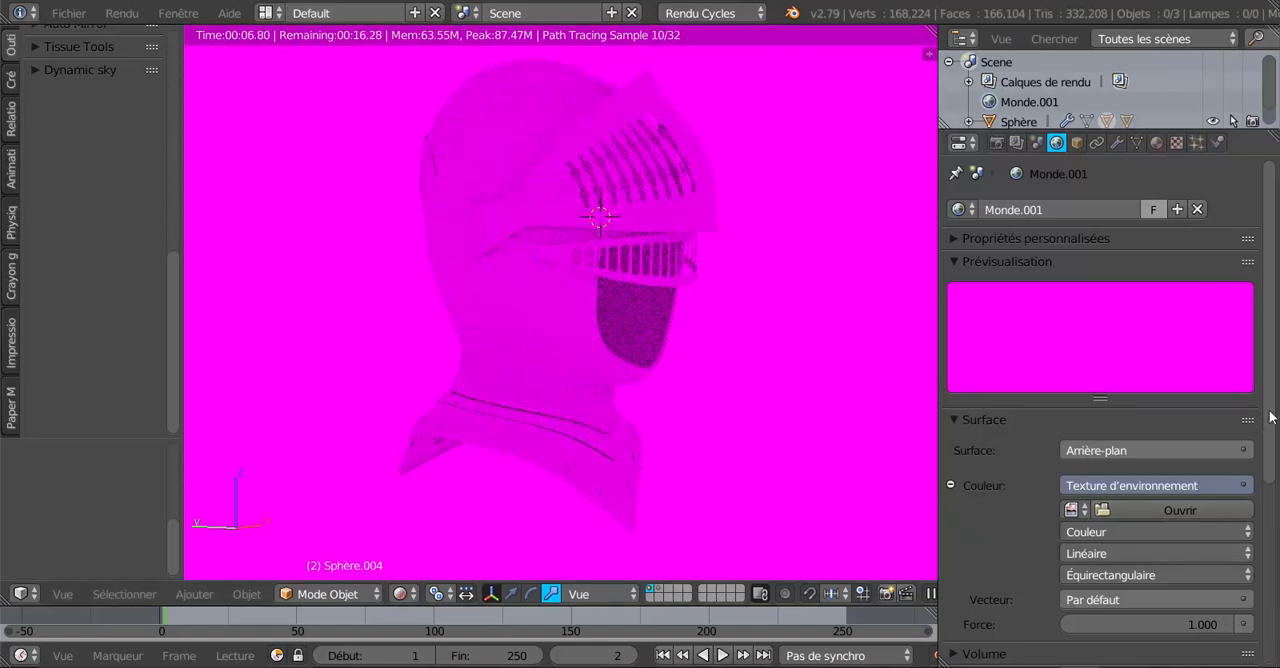
# Load studio017.hdr from the Studio HDRI folder as the world's environment texture.
pyautogui.scroll(-3, 1100, 450)
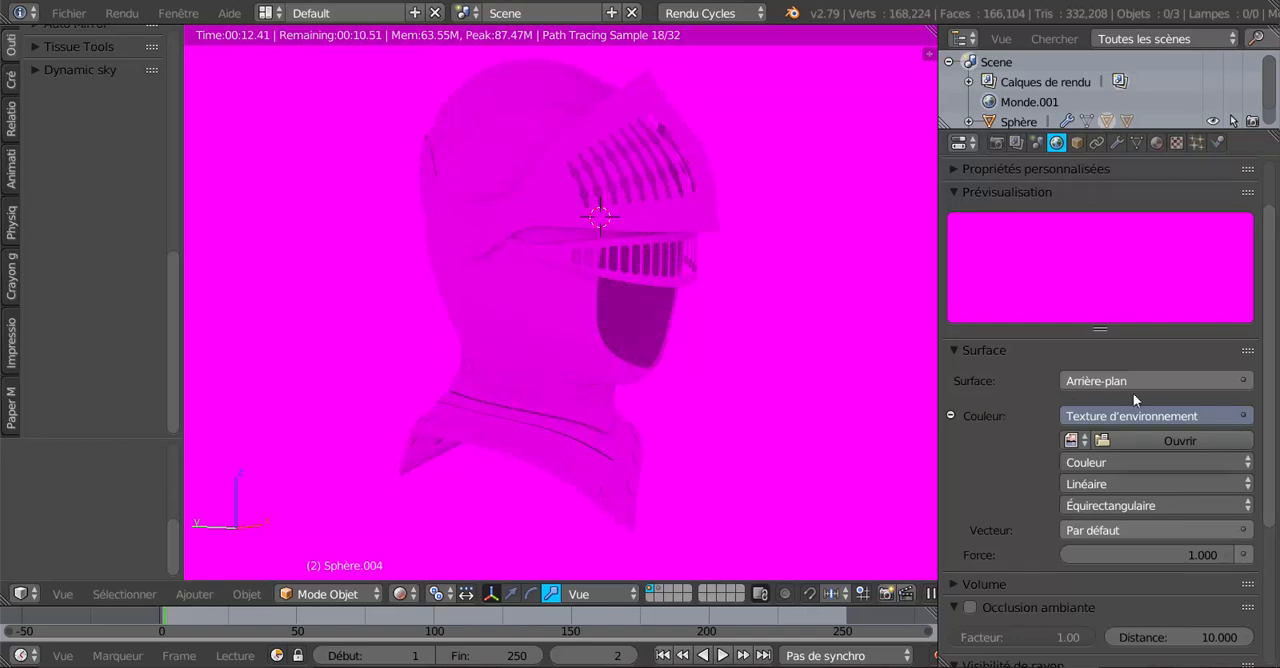
pyautogui.click(1157, 440)
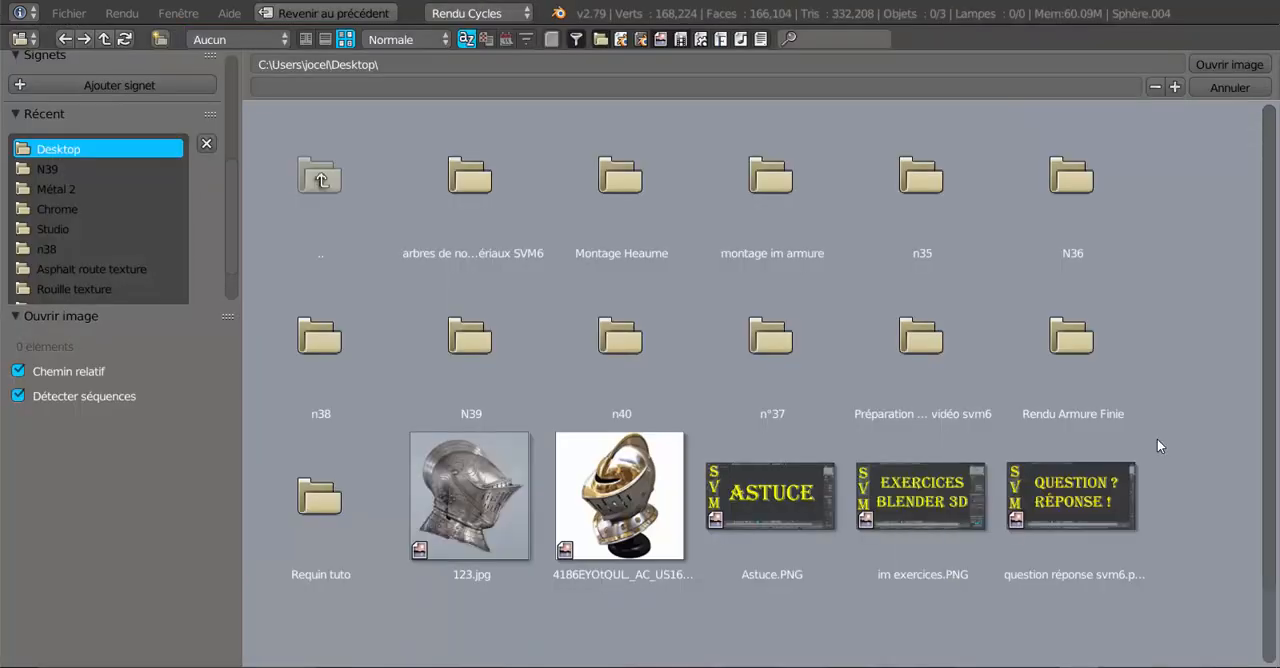
pyautogui.click(56, 230)
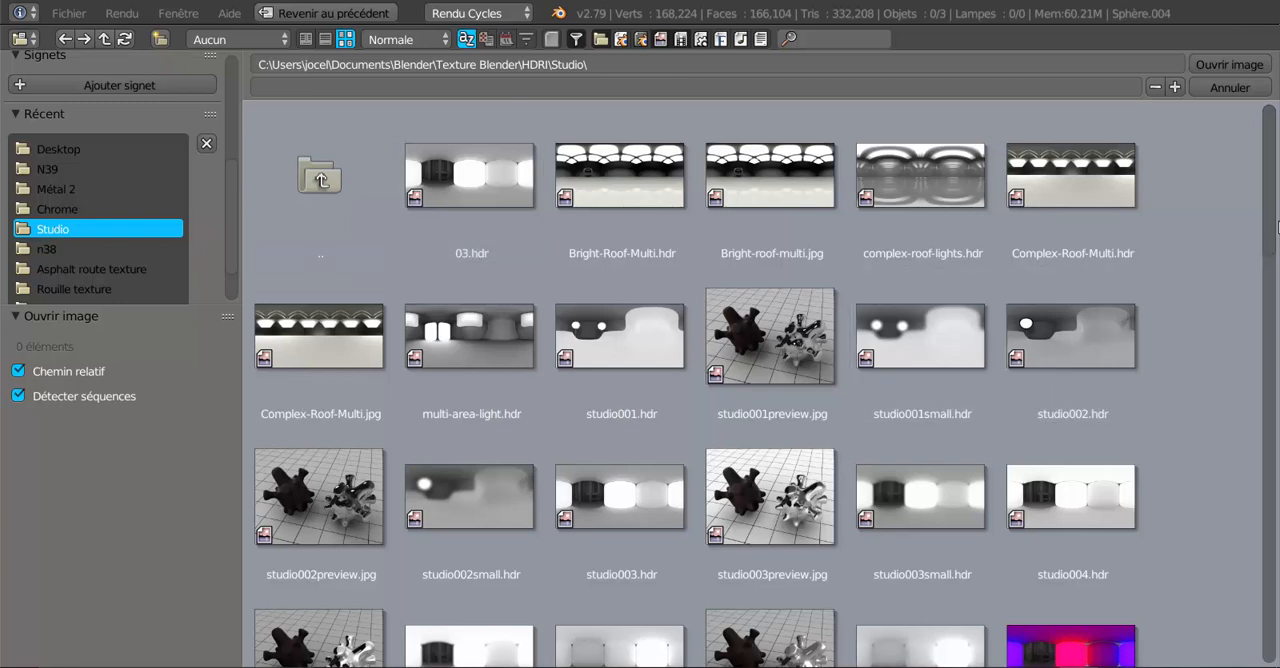
pyautogui.moveTo(1270, 212); pyautogui.dragTo(1271, 616)
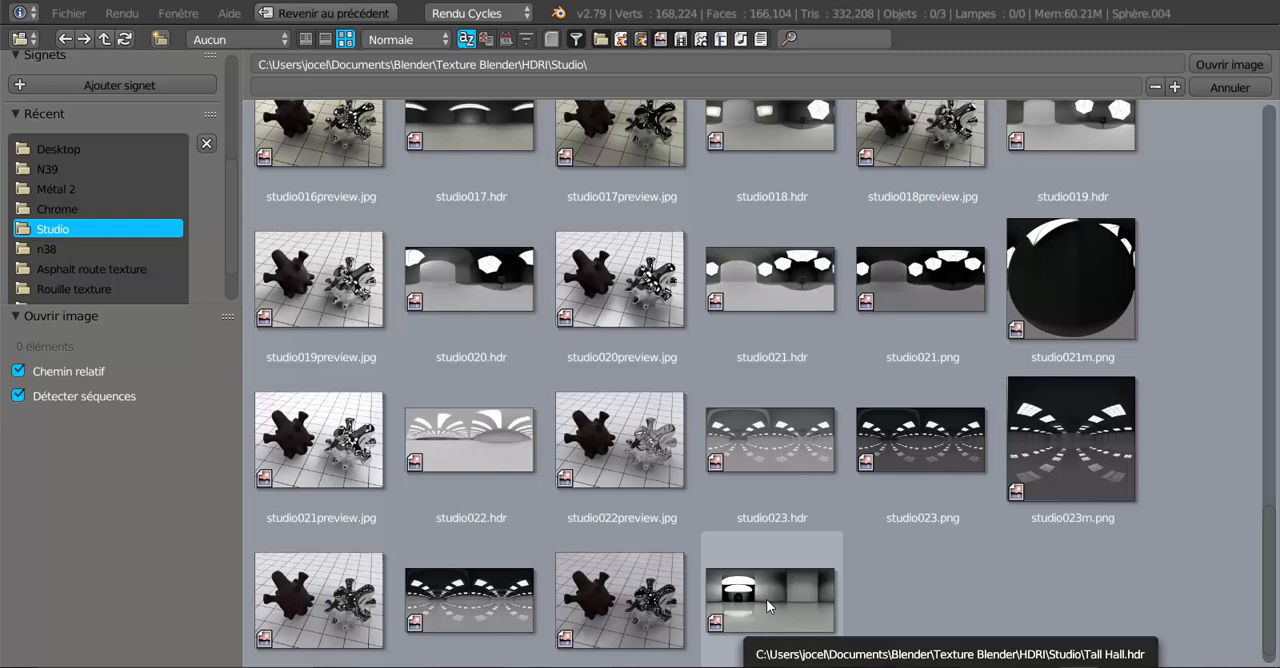
pyautogui.scroll(1, 946, 597)
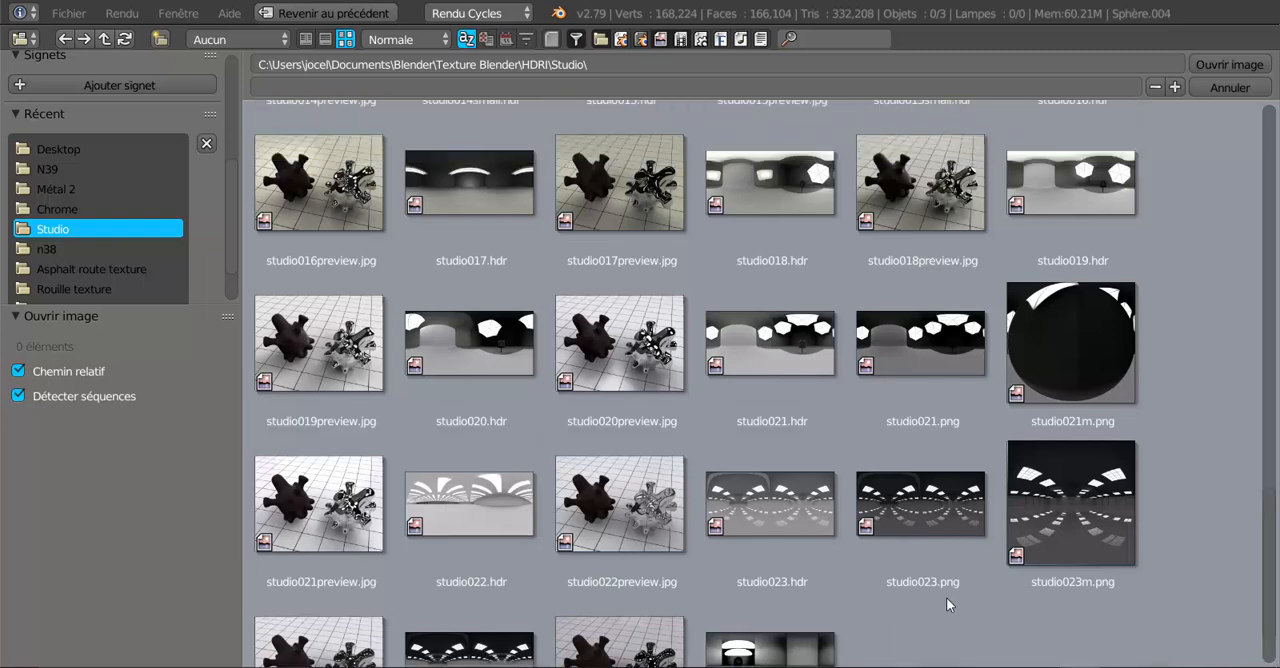
pyautogui.click(461, 180)
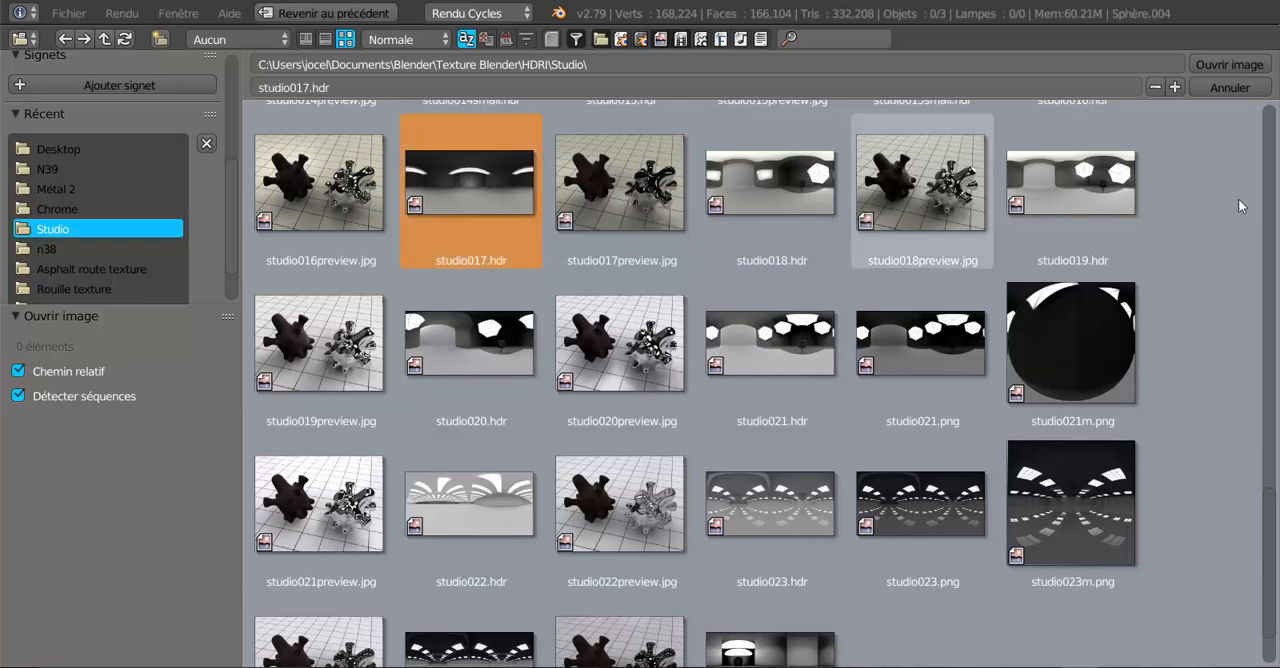
pyautogui.click(1232, 65)
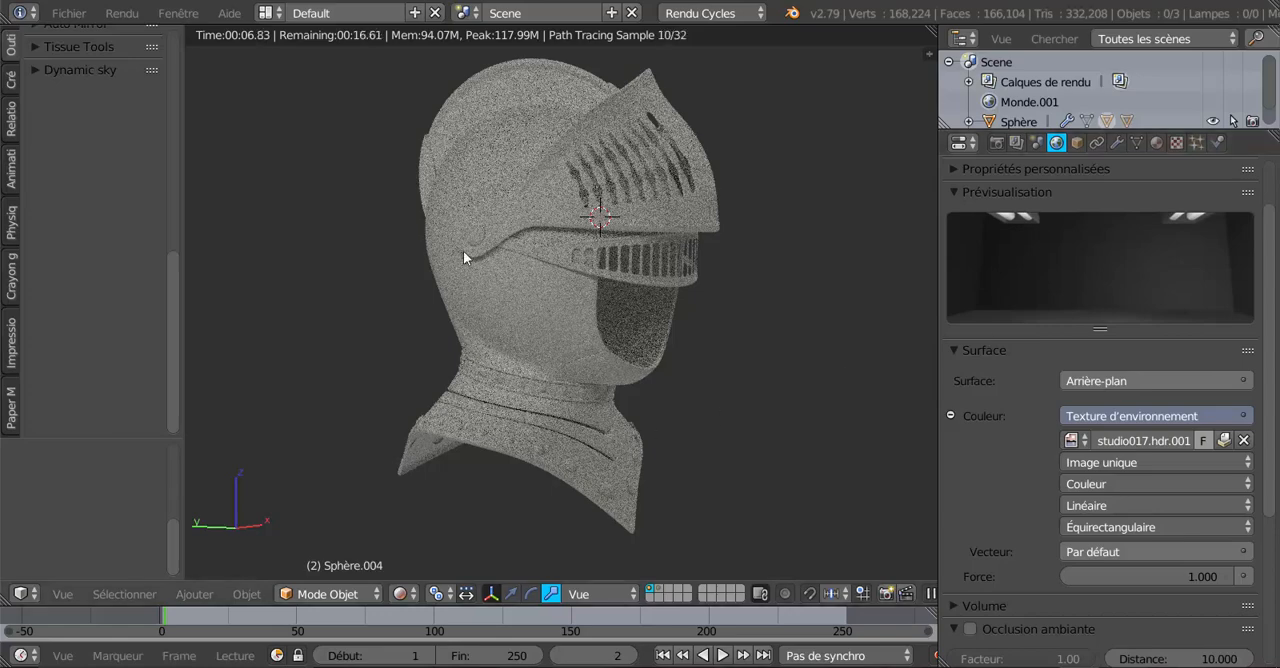
# Switch the viewport from orthographic to perspective projection and check the studio environment around the helmet.
pyautogui.scroll(-3, 560, 267)
pyautogui.moveTo(560, 267); pyautogui.dragTo(567, 362, button='middle')
pyautogui.scroll(3, 632, 357)
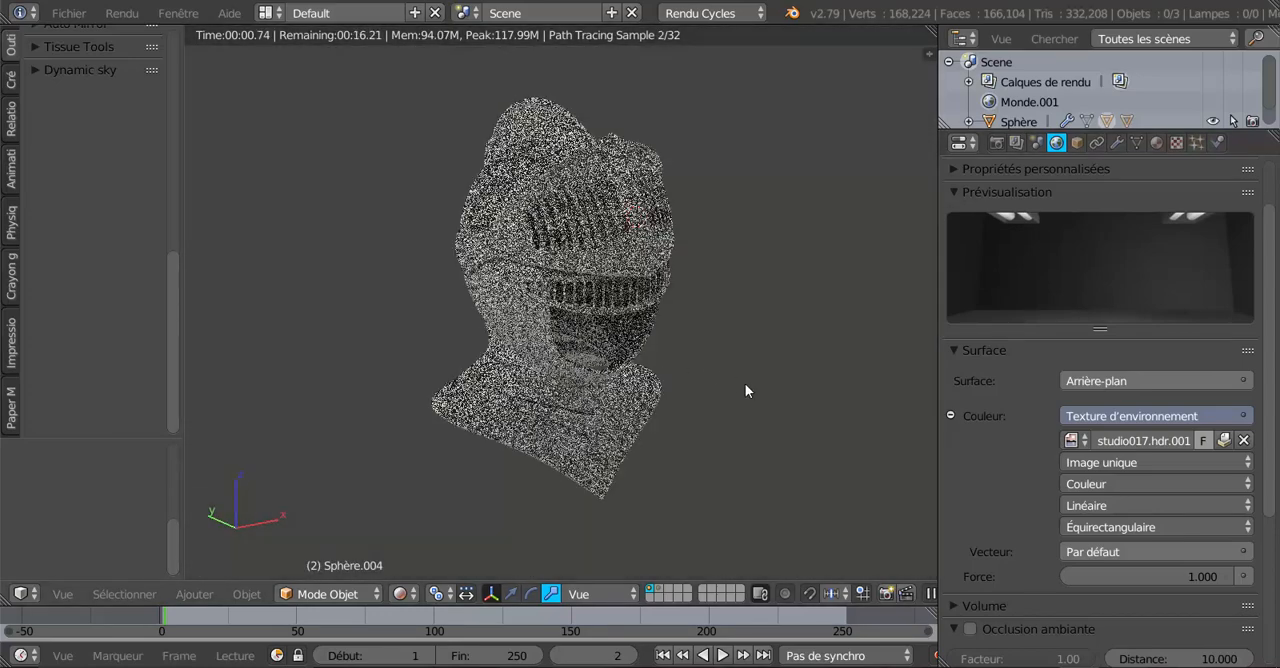
pyautogui.press('KP_5')
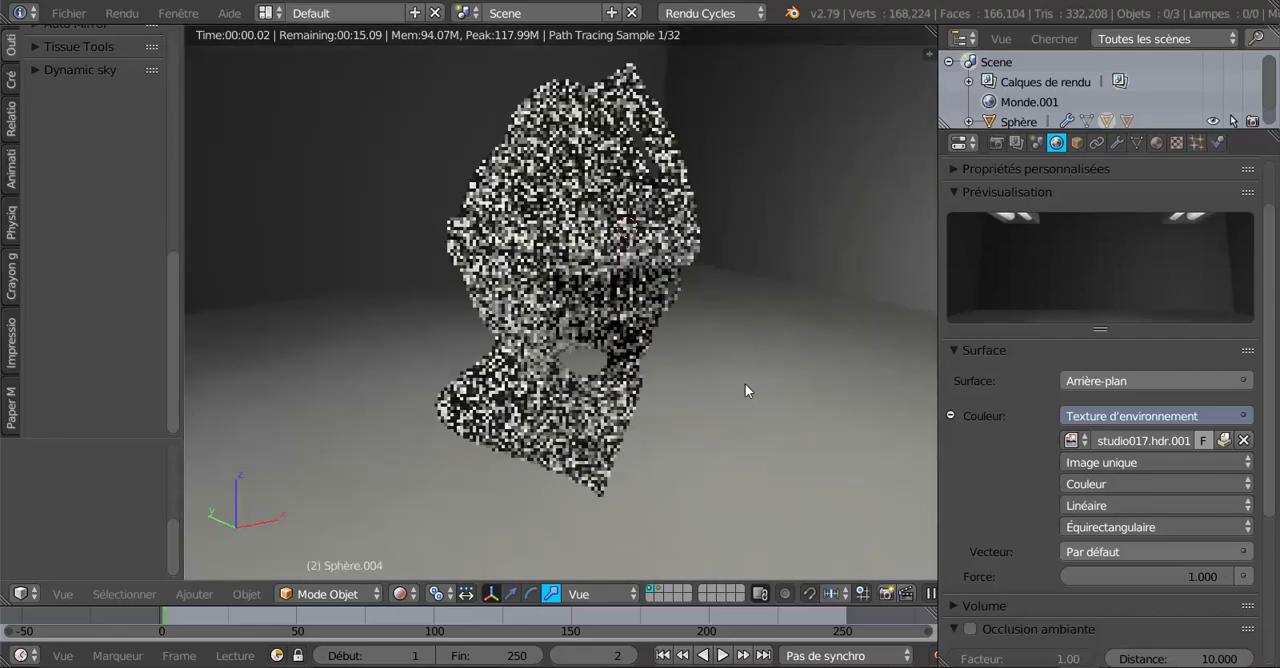
pyautogui.moveTo(743, 394); pyautogui.dragTo(674, 331, button='middle')
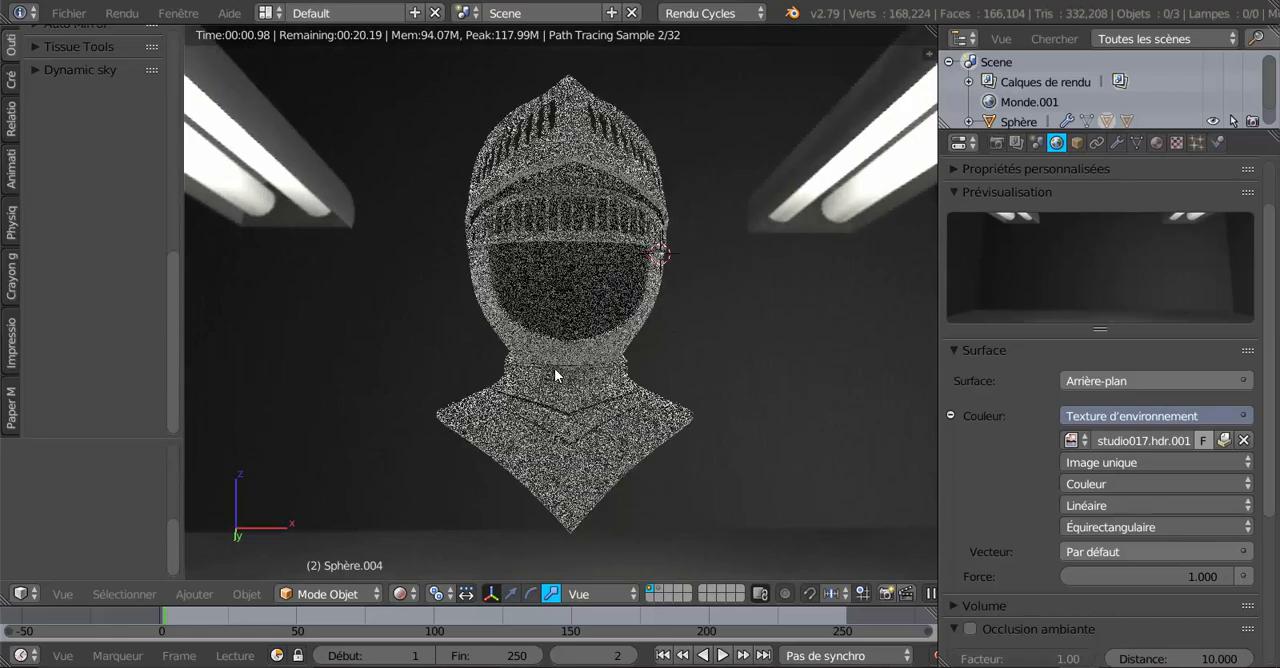
pyautogui.moveTo(491, 380); pyautogui.dragTo(465, 410, button='middle')
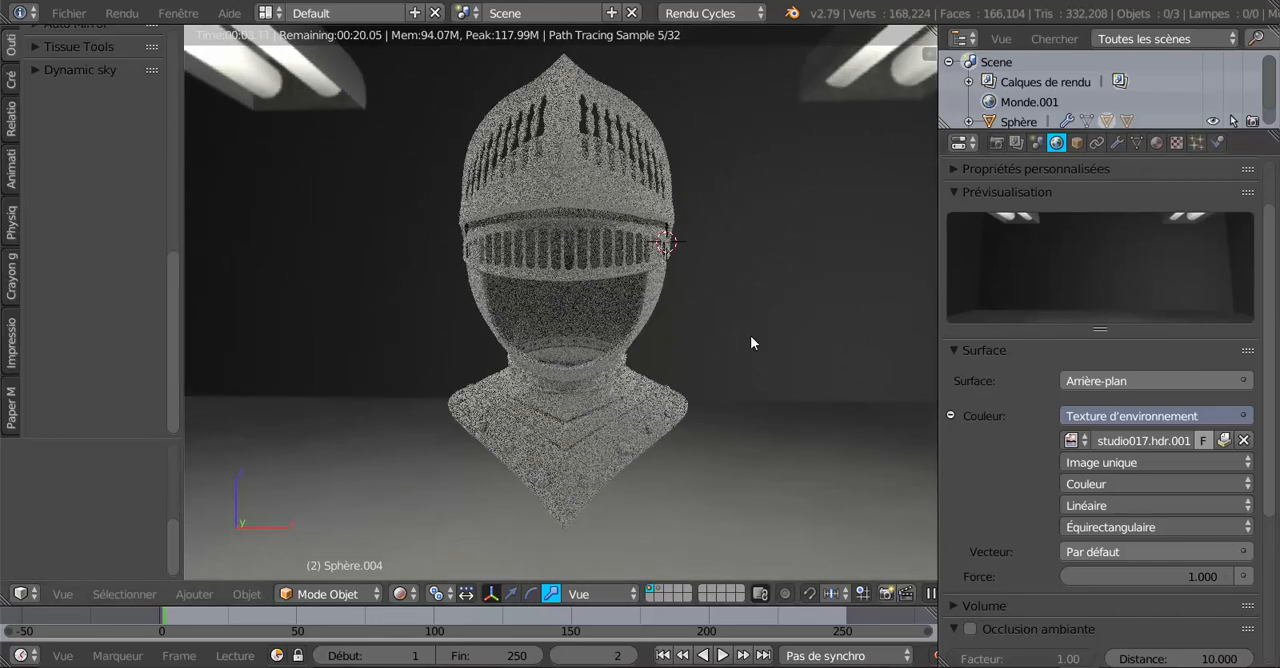
pyautogui.moveTo(801, 334); pyautogui.dragTo(649, 394, button='middle')
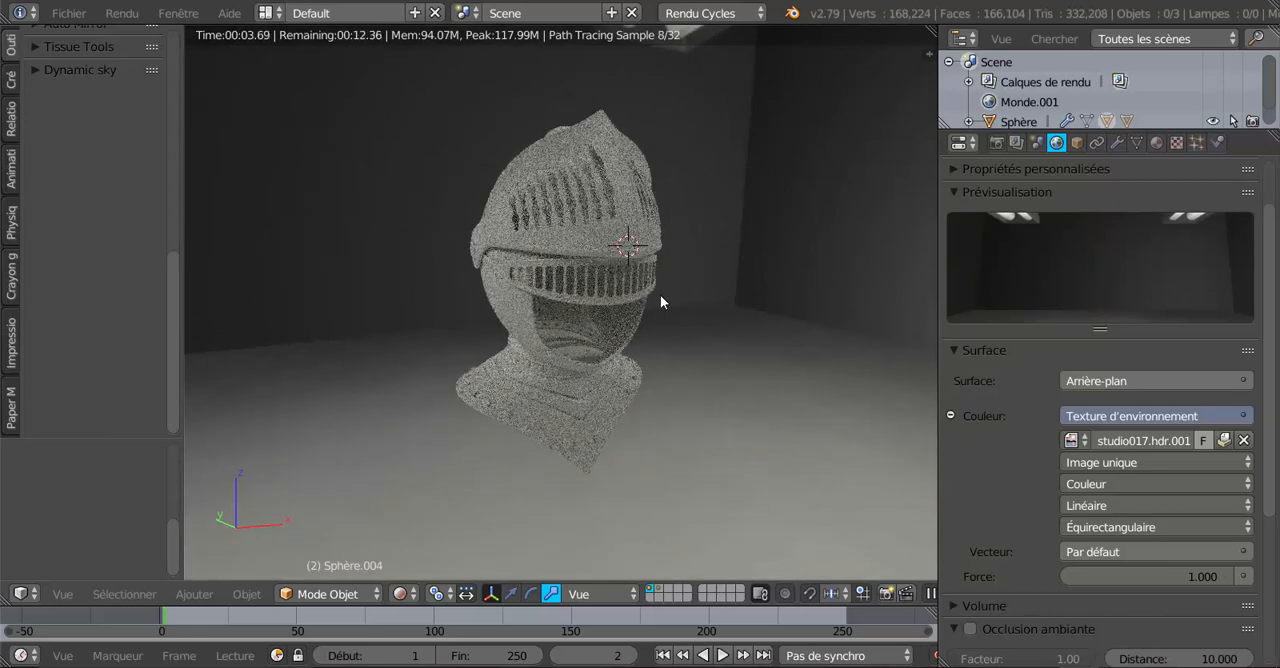
# Examine the helmet's environment lighting from several angles, comparing the perspective and orthographic views.
pyautogui.scroll(3, 683, 350)
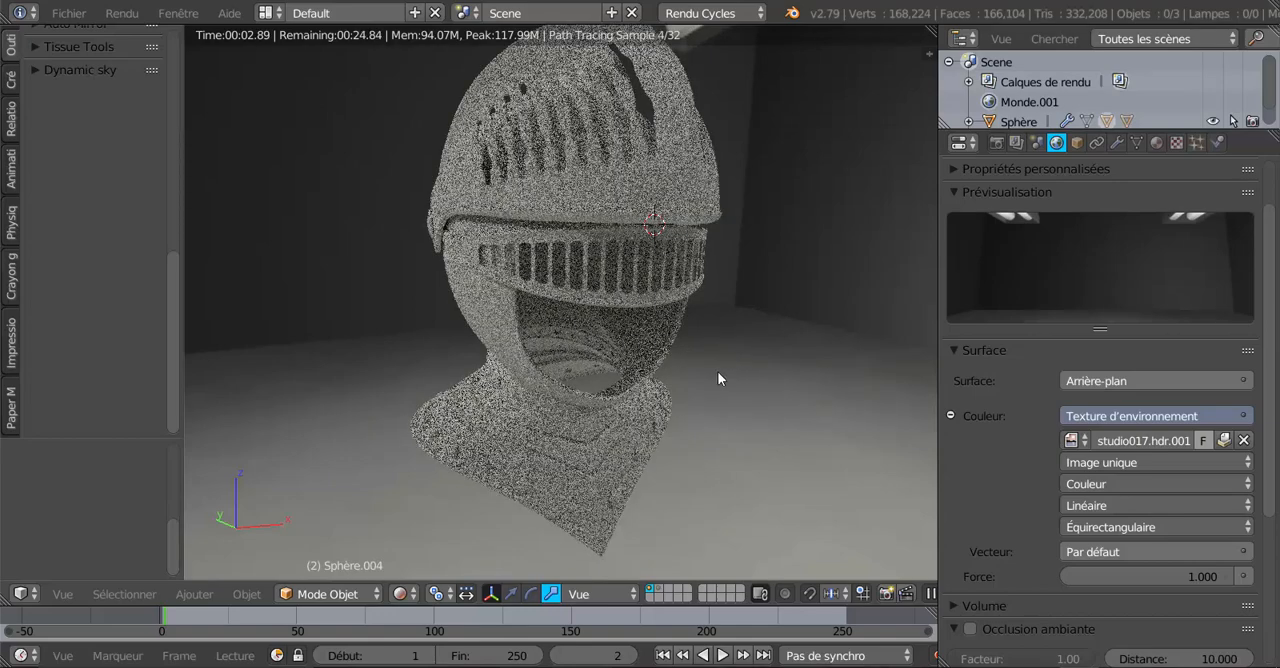
pyautogui.moveTo(717, 371); pyautogui.dragTo(611, 265, button='middle')
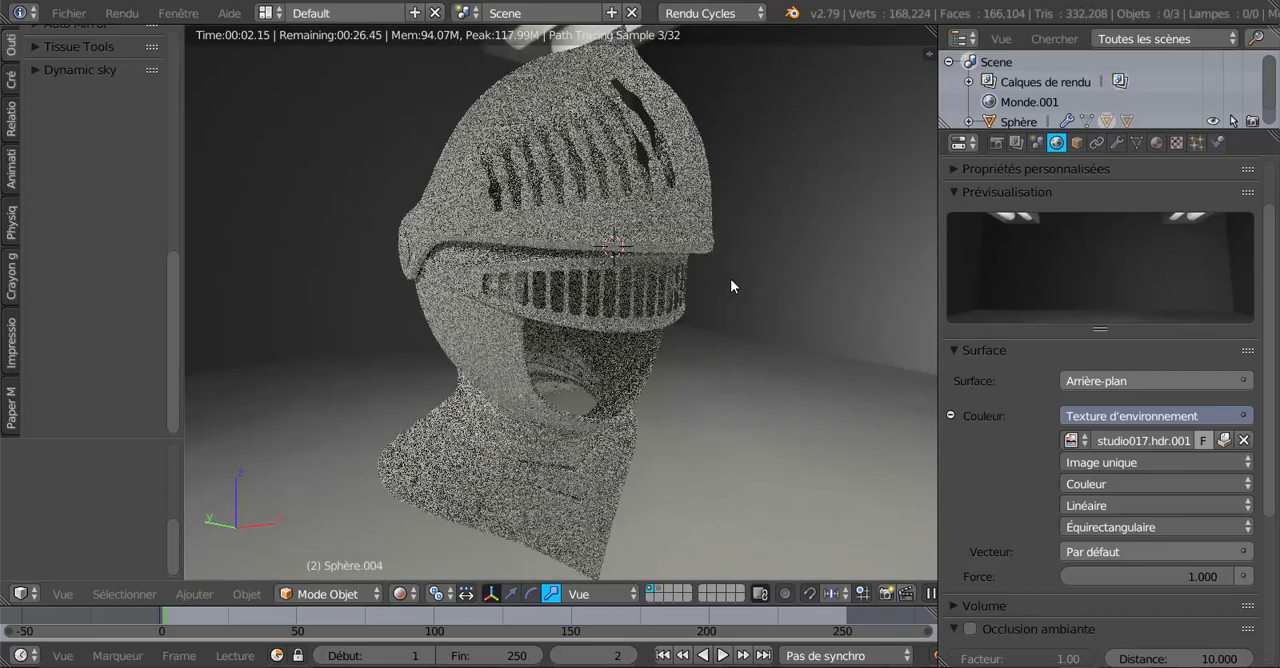
pyautogui.scroll(-2, 730, 271)
pyautogui.moveTo(730, 272); pyautogui.dragTo(636, 172, button='middle')
pyautogui.scroll(2, 636, 172)
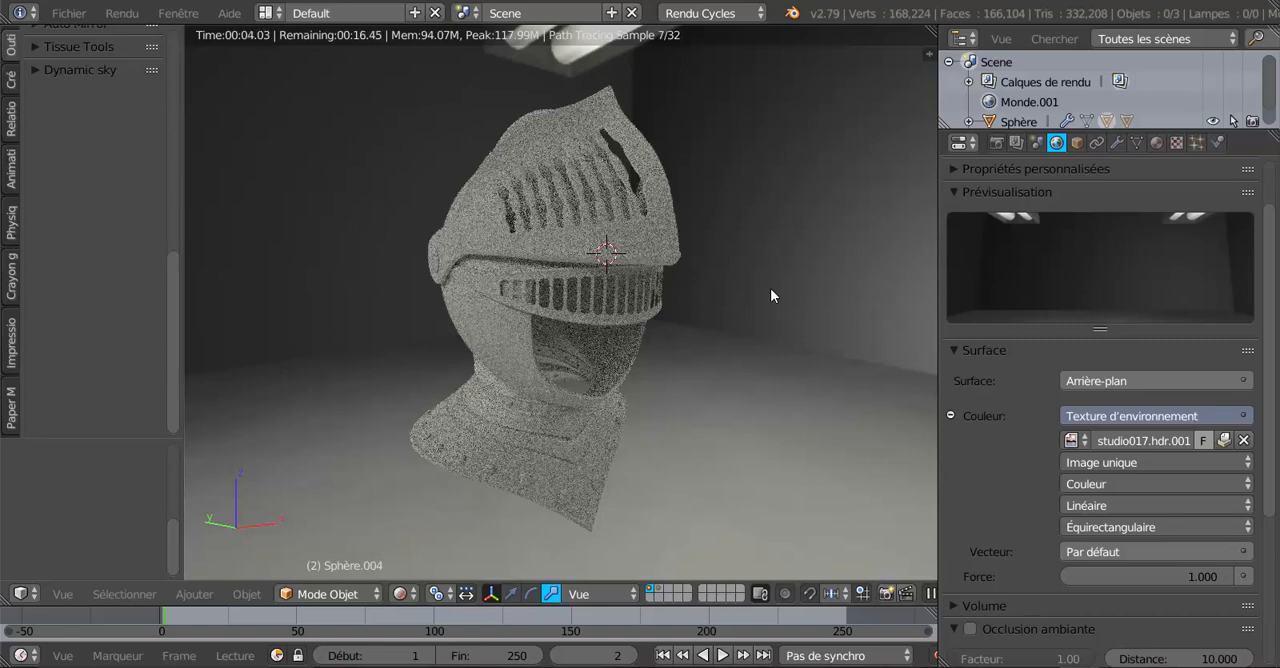
pyautogui.moveTo(770, 288); pyautogui.dragTo(747, 292, button='middle')
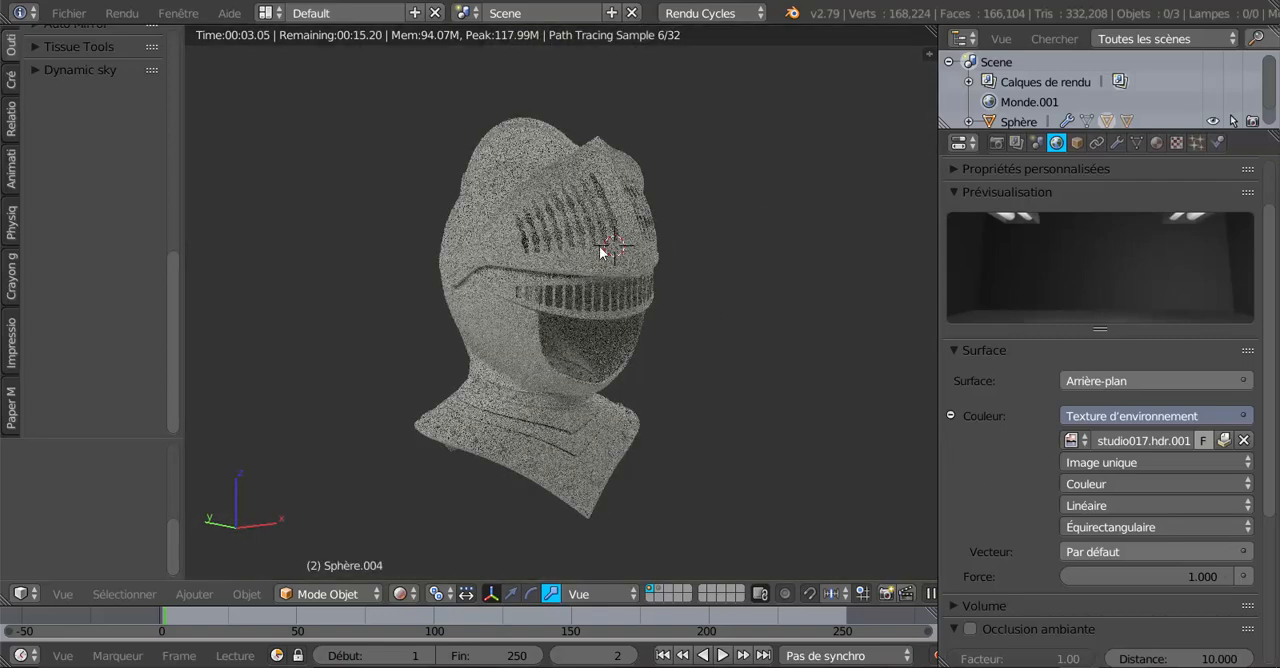
pyautogui.moveTo(683, 246); pyautogui.dragTo(745, 269, button='middle')
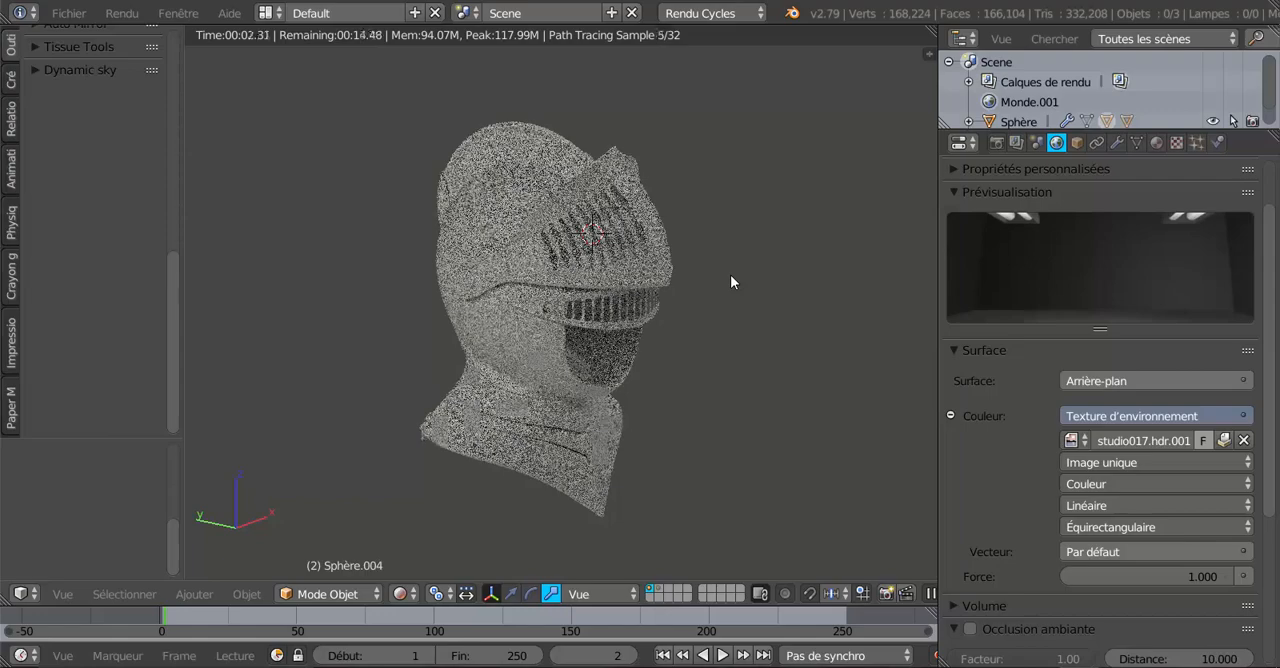
pyautogui.scroll(2, 731, 275)
pyautogui.scroll(-2, 731, 278)
pyautogui.moveTo(735, 282); pyautogui.dragTo(665, 318, button='middle')
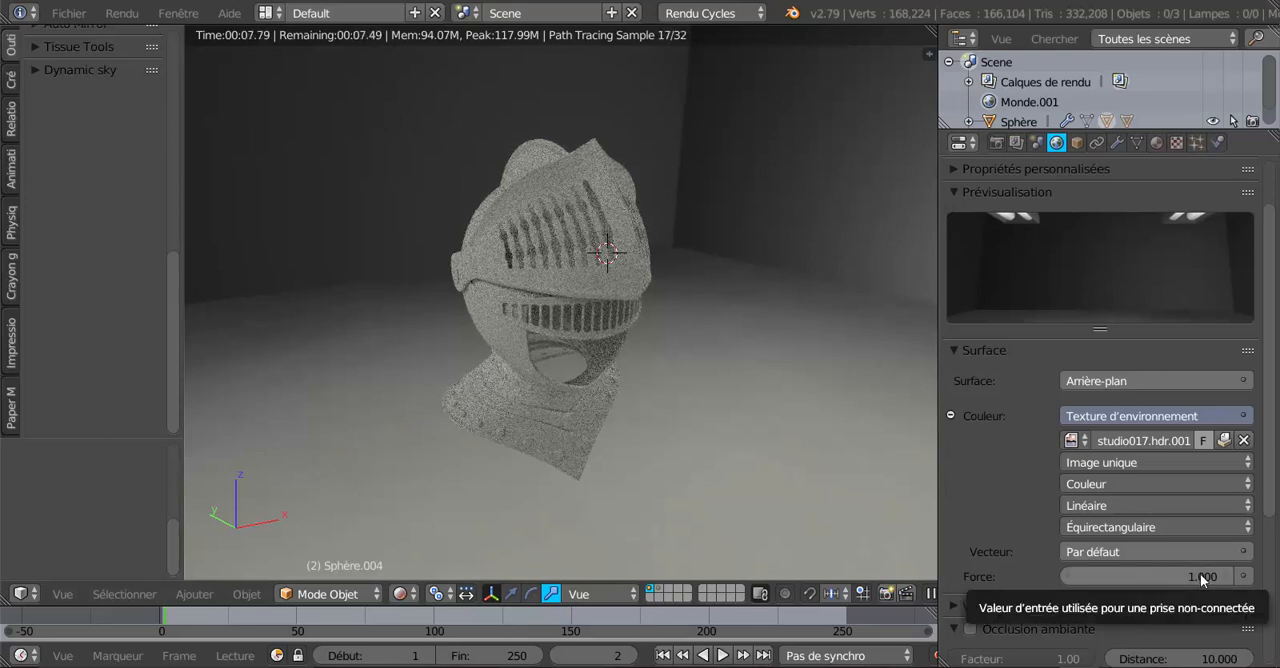
# Set the world background strength to 4.1 and check the lighting on the helmet.
pyautogui.moveTo(1200, 576); pyautogui.dragTo(1262, 576)
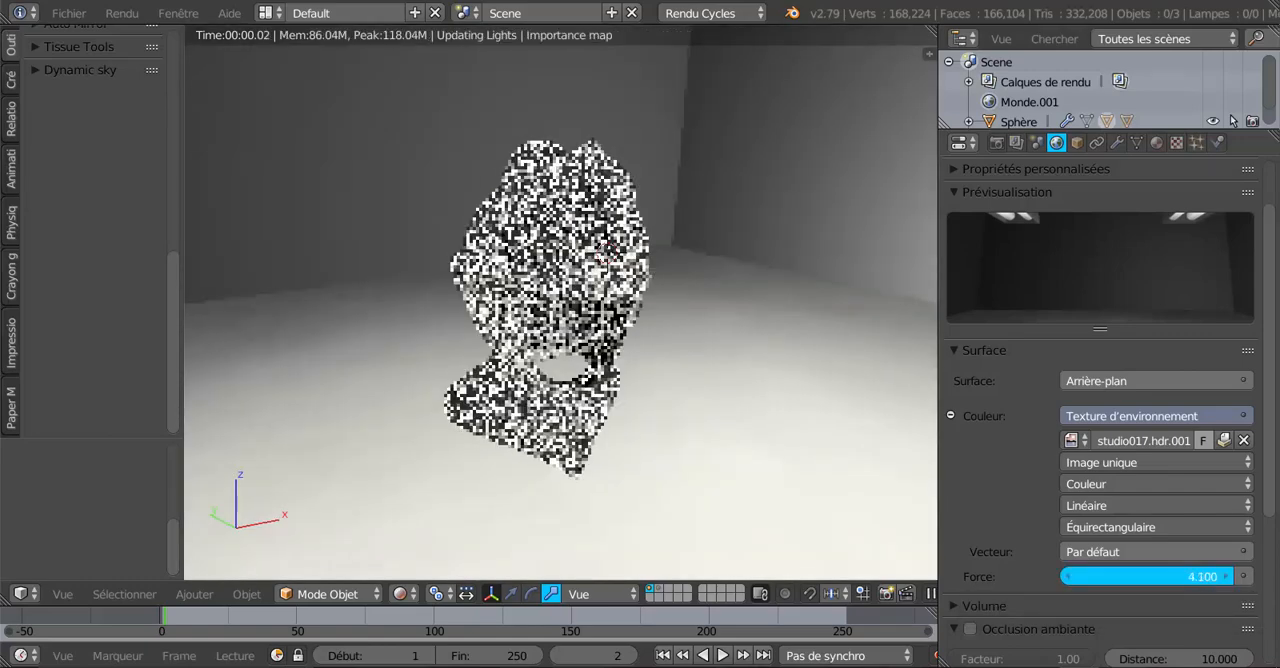
pyautogui.moveTo(1182, 583); pyautogui.dragTo(1182, 583)
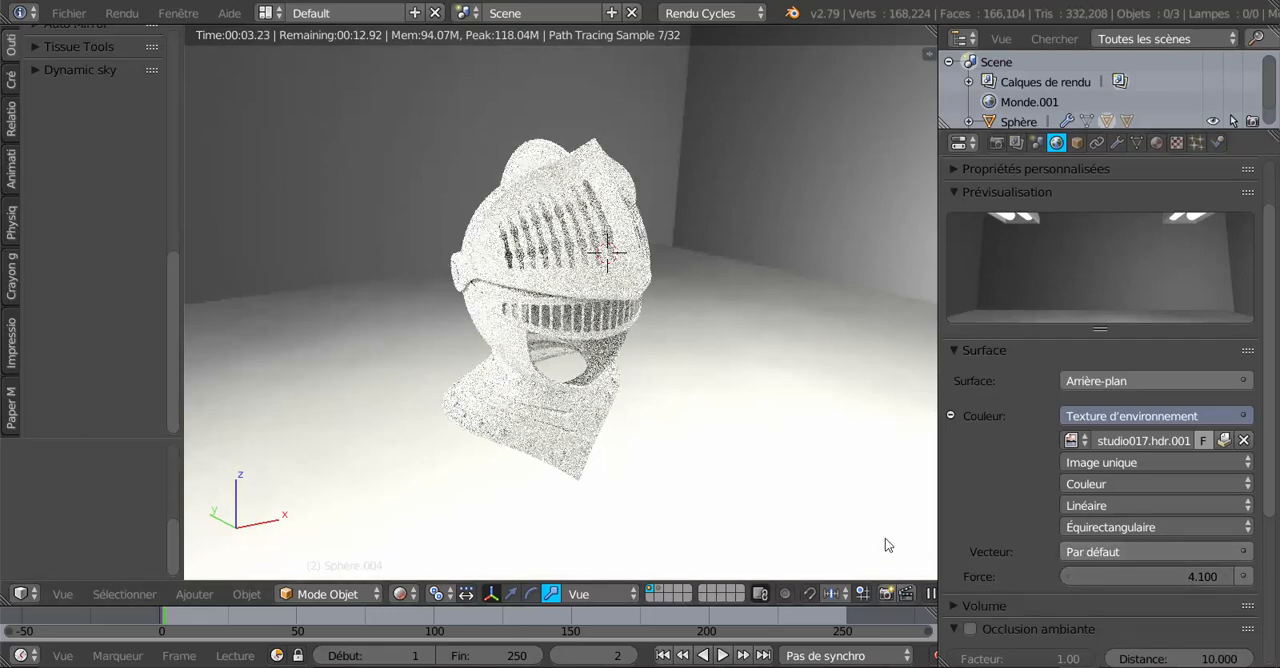
pyautogui.moveTo(885, 545); pyautogui.dragTo(837, 391, button='middle')
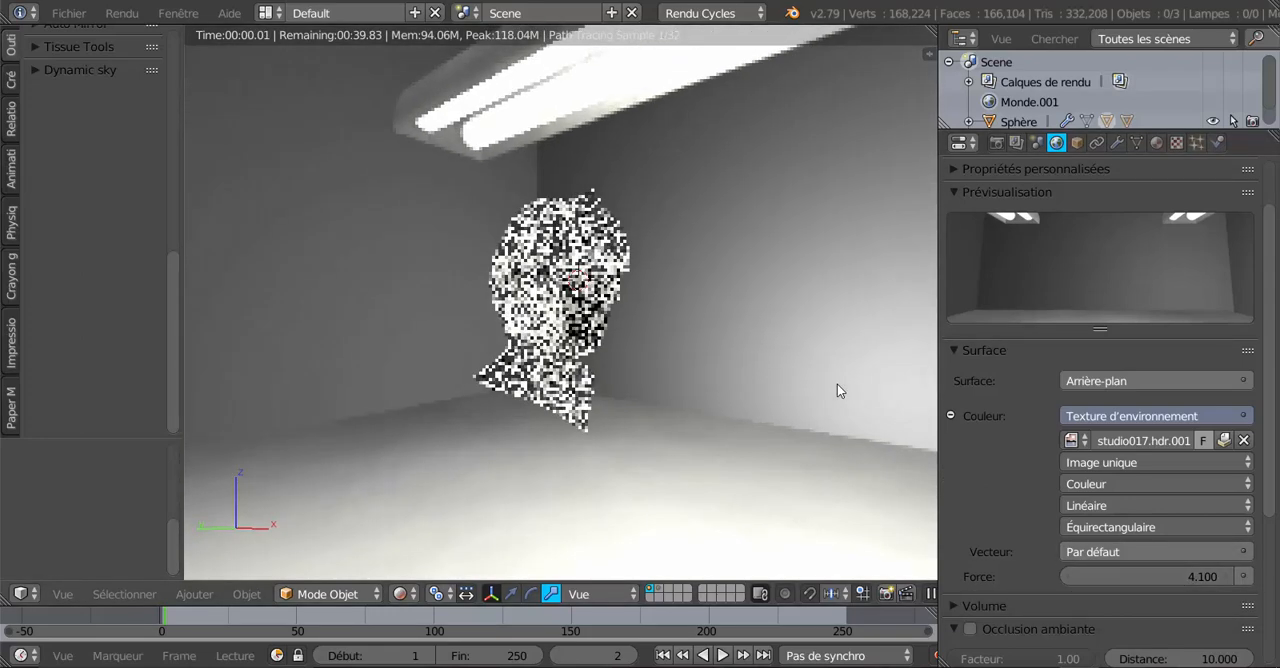
pyautogui.scroll(4, 783, 414)
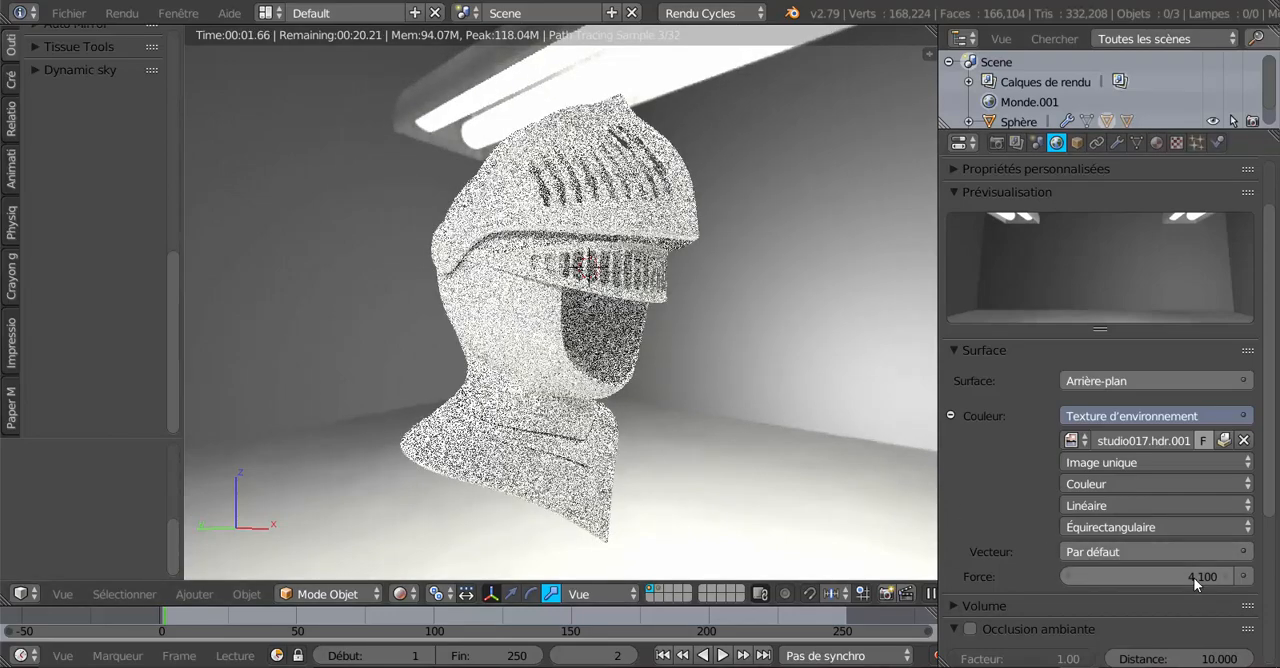
# Set the world background strength to 1.4.
pyautogui.moveTo(1193, 577); pyautogui.dragTo(1229, 574)
pyautogui.click(1229, 576)
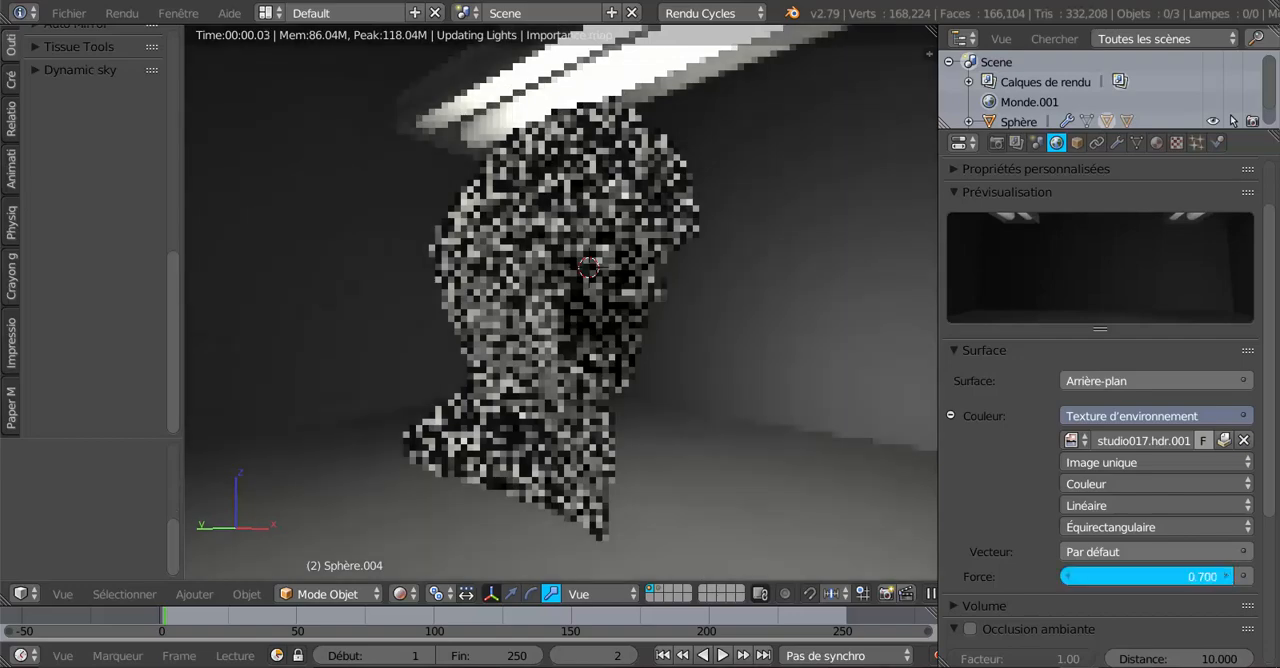
pyautogui.click(1228, 576)
pyautogui.click(1228, 576)
pyautogui.click(1228, 576)
pyautogui.click(1228, 576)
pyautogui.click(1228, 576)
pyautogui.click(1228, 576)
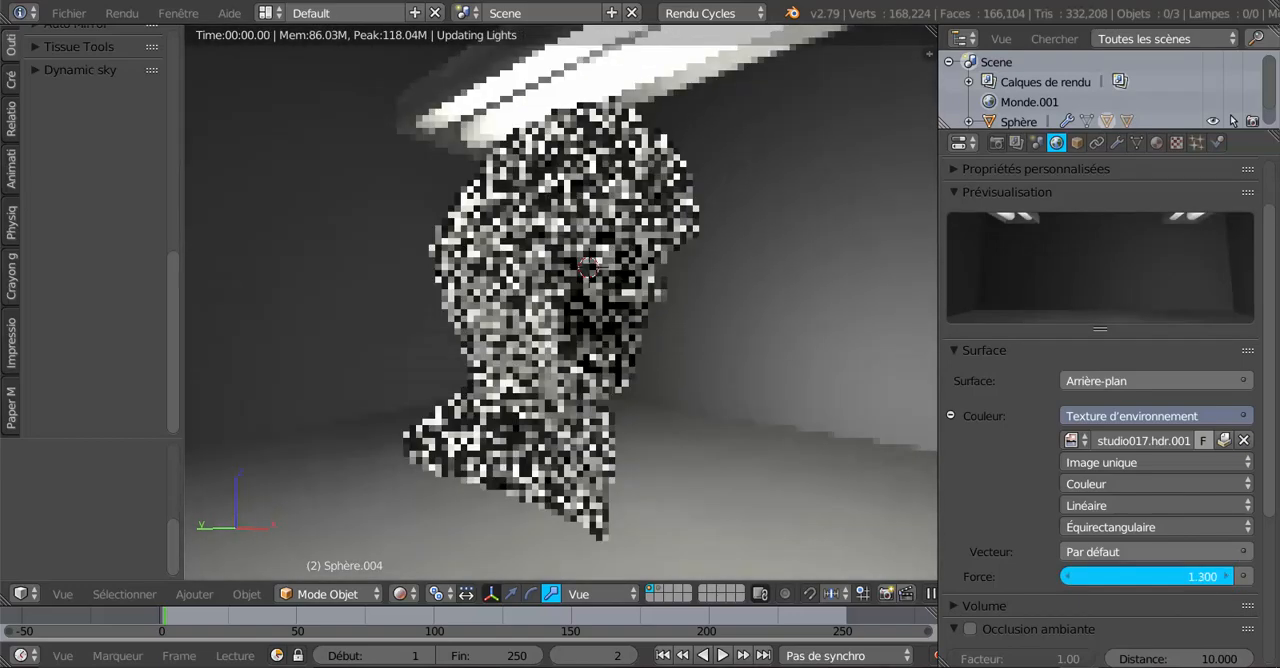
pyautogui.click(1228, 576)
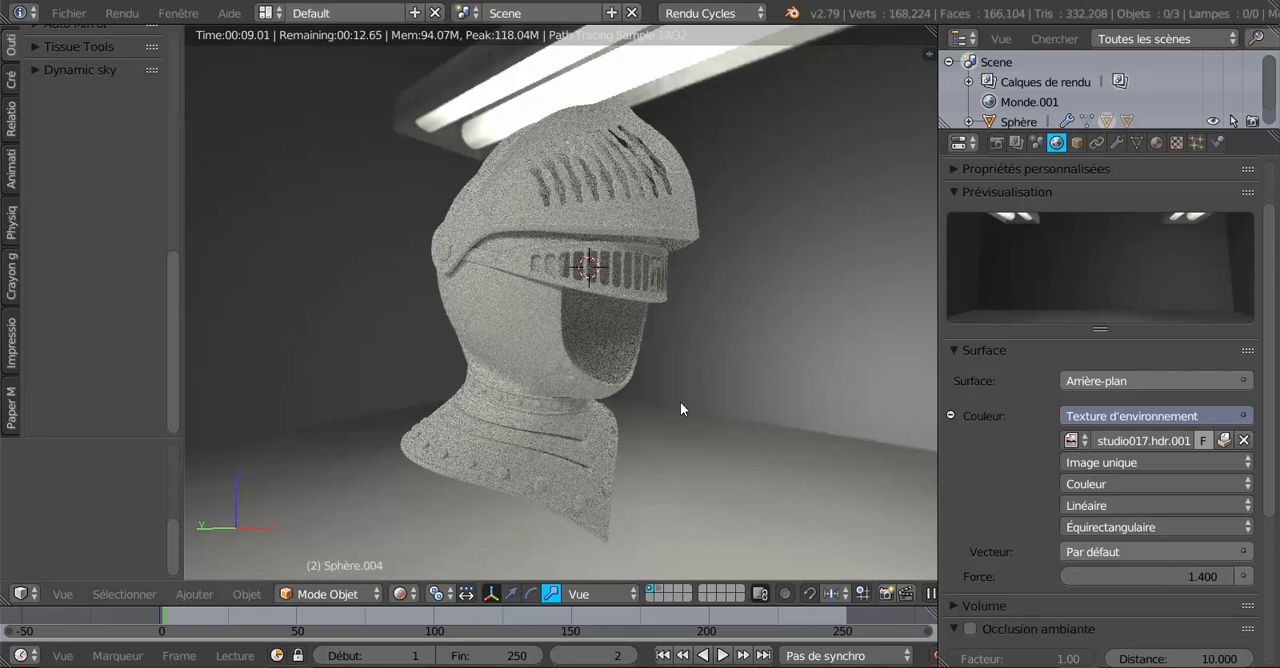
# Switch the viewport to solid shading and select the main helmet shell with its neck guard.
pyautogui.click(406, 593)
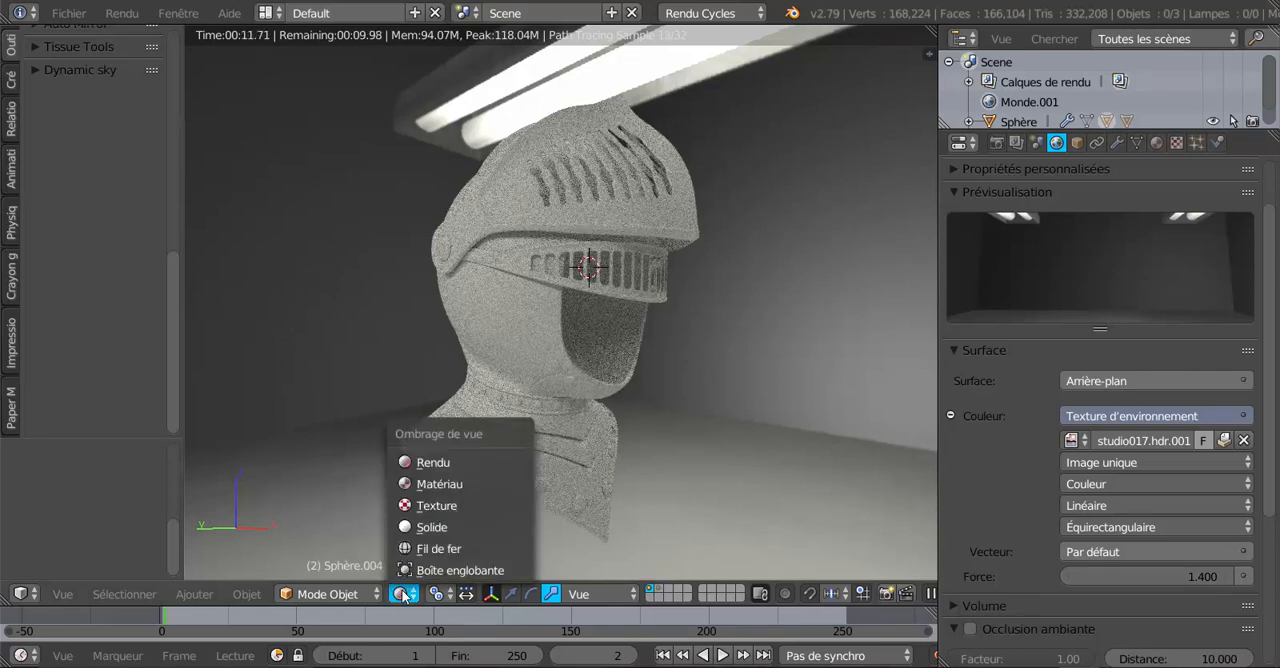
pyautogui.click(420, 528)
pyautogui.rightClick(536, 325)
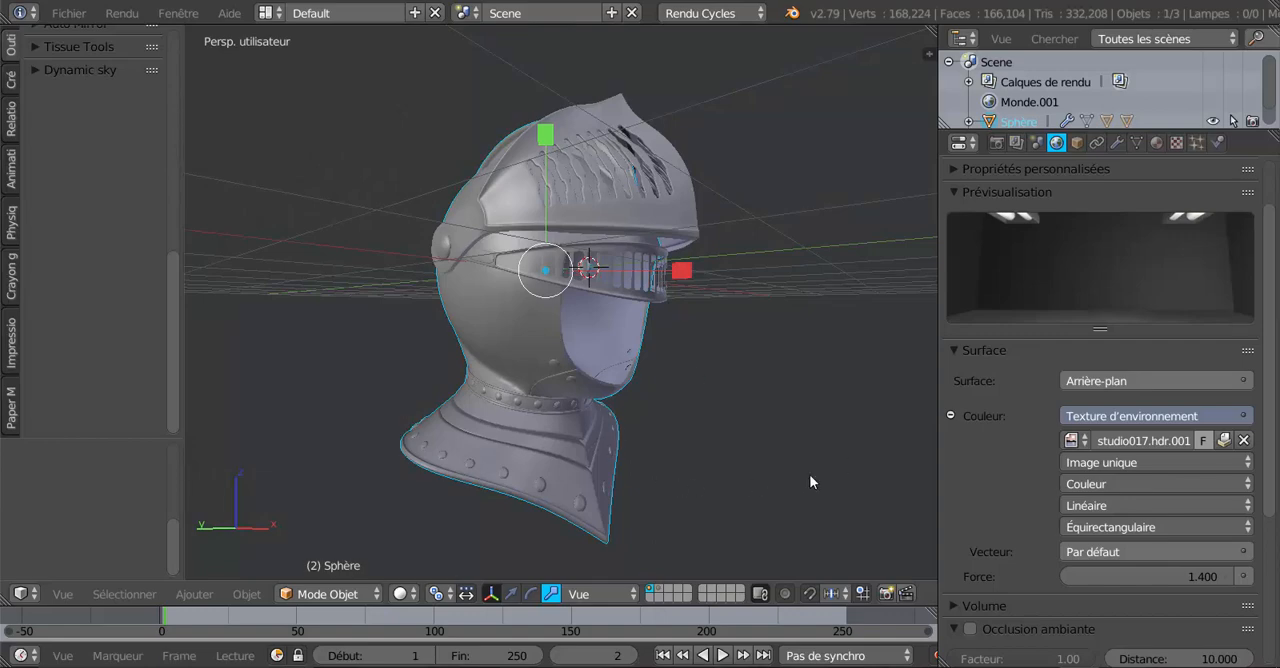
pyautogui.moveTo(829, 450); pyautogui.dragTo(569, 462, button='middle')
pyautogui.scroll(2, 638, 368)
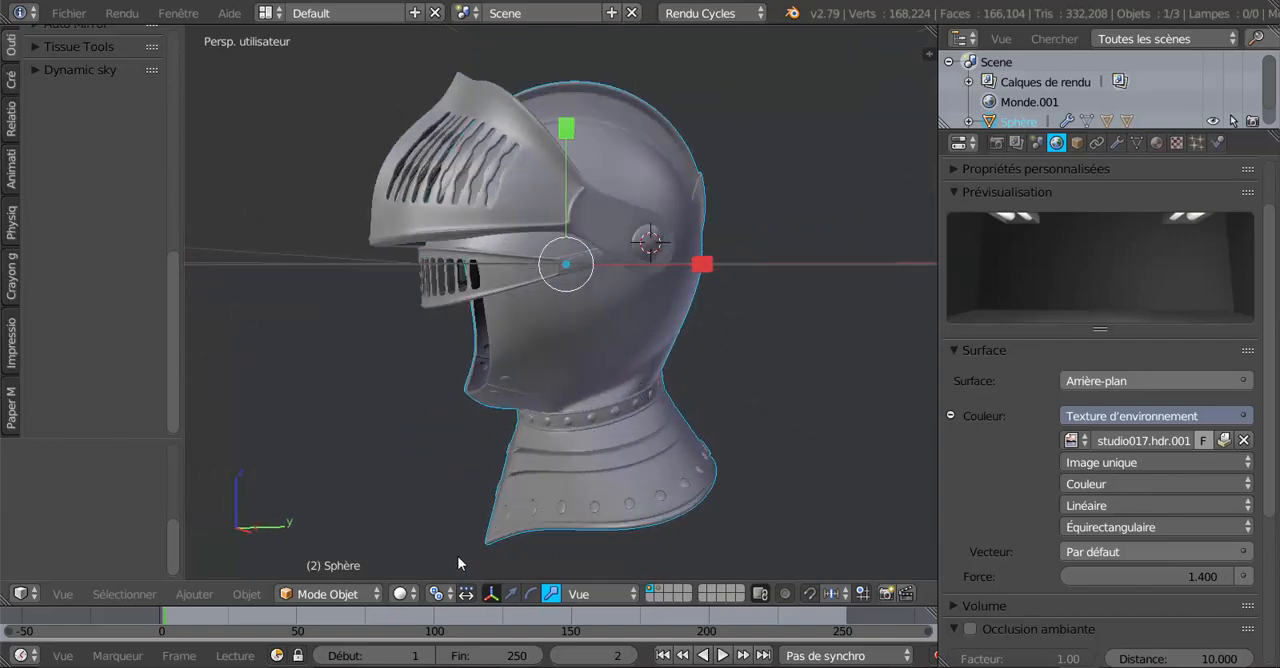
pyautogui.click(400, 593)
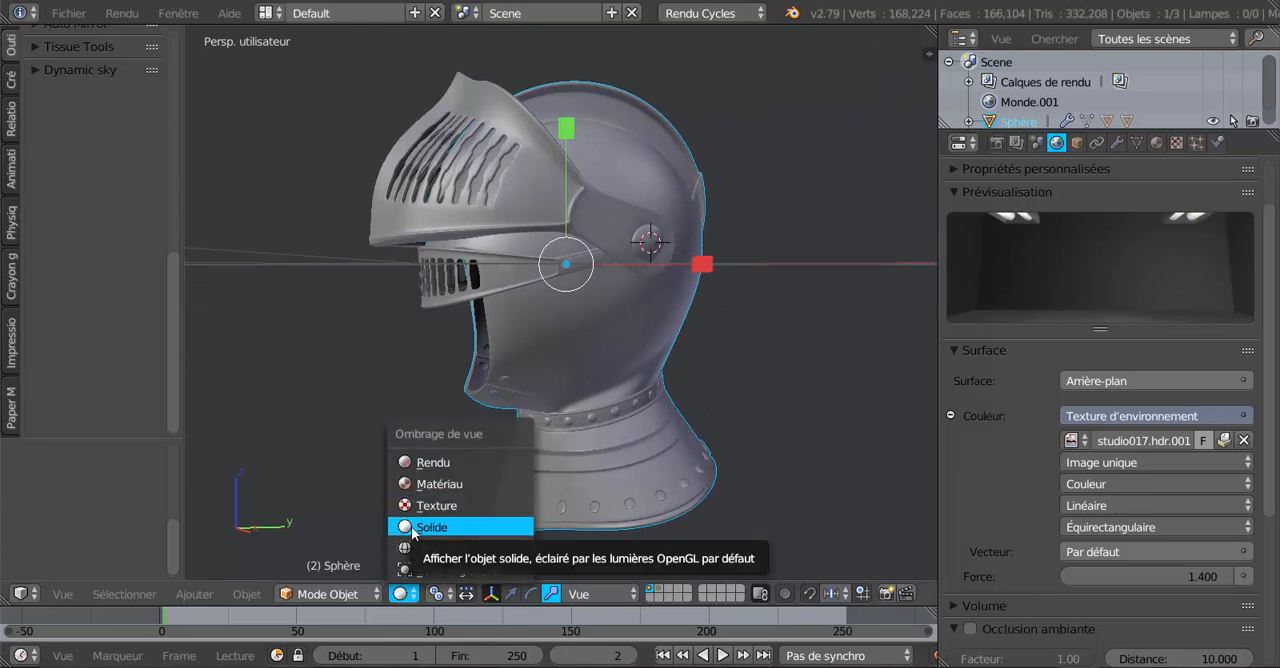
pyautogui.click(414, 528)
# Enter Edit Mode on the helmet shell and select all geometry linked to a face on its side.
pyautogui.click(335, 594)
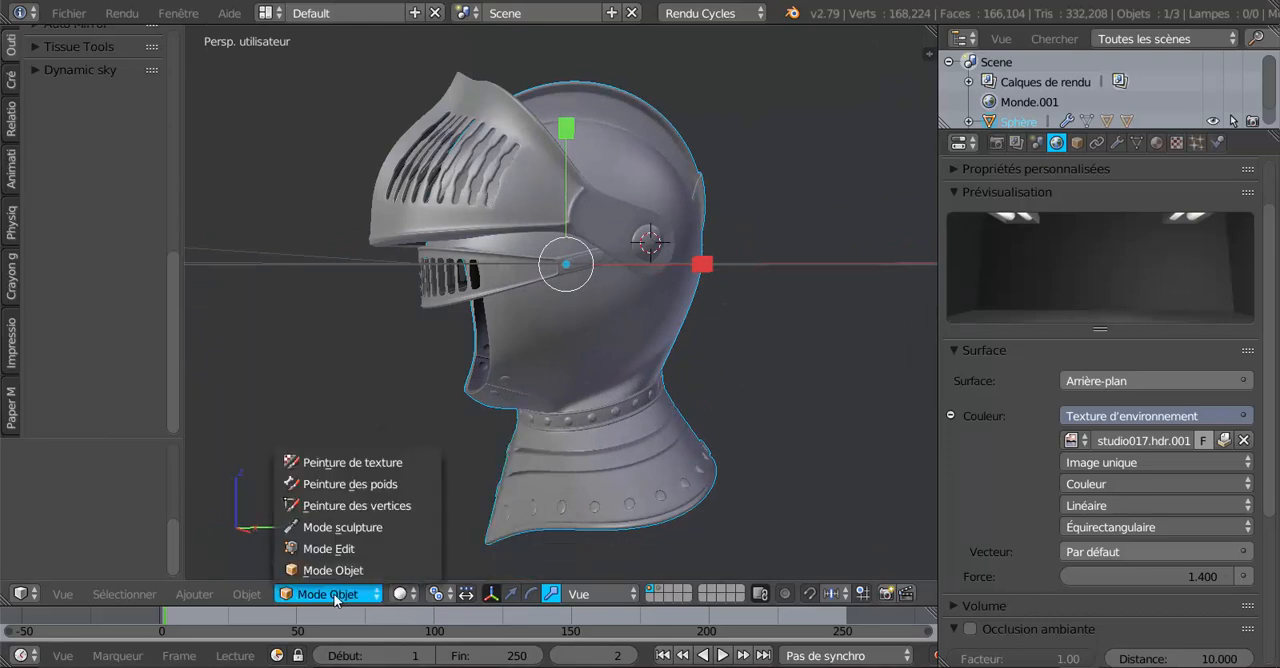
pyautogui.click(322, 547)
pyautogui.moveTo(668, 490); pyautogui.dragTo(566, 491, button='middle')
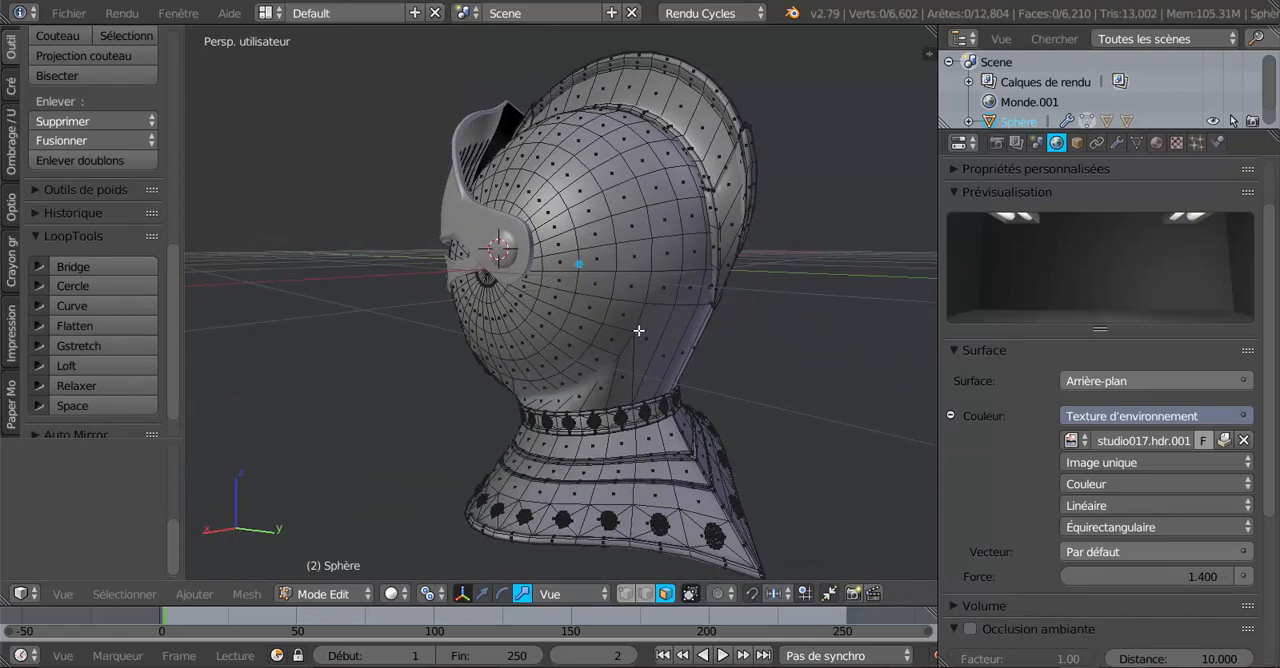
pyautogui.rightClick(645, 222)
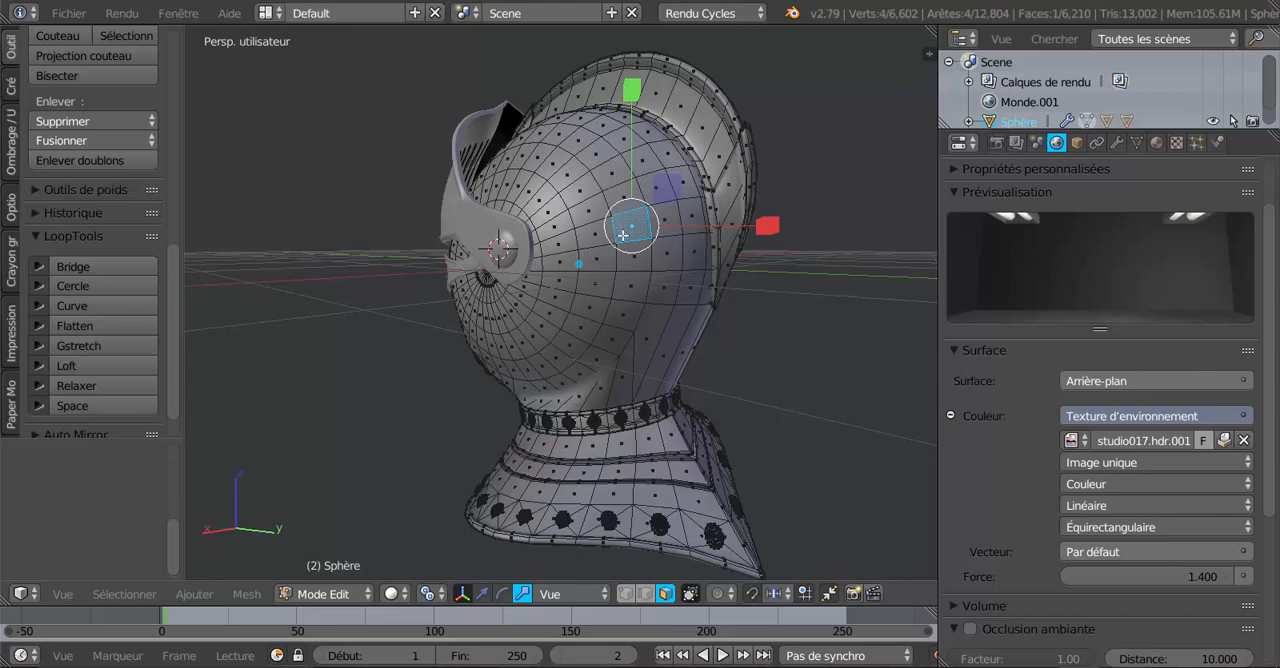
pyautogui.hotkey('ctrl', 'l')
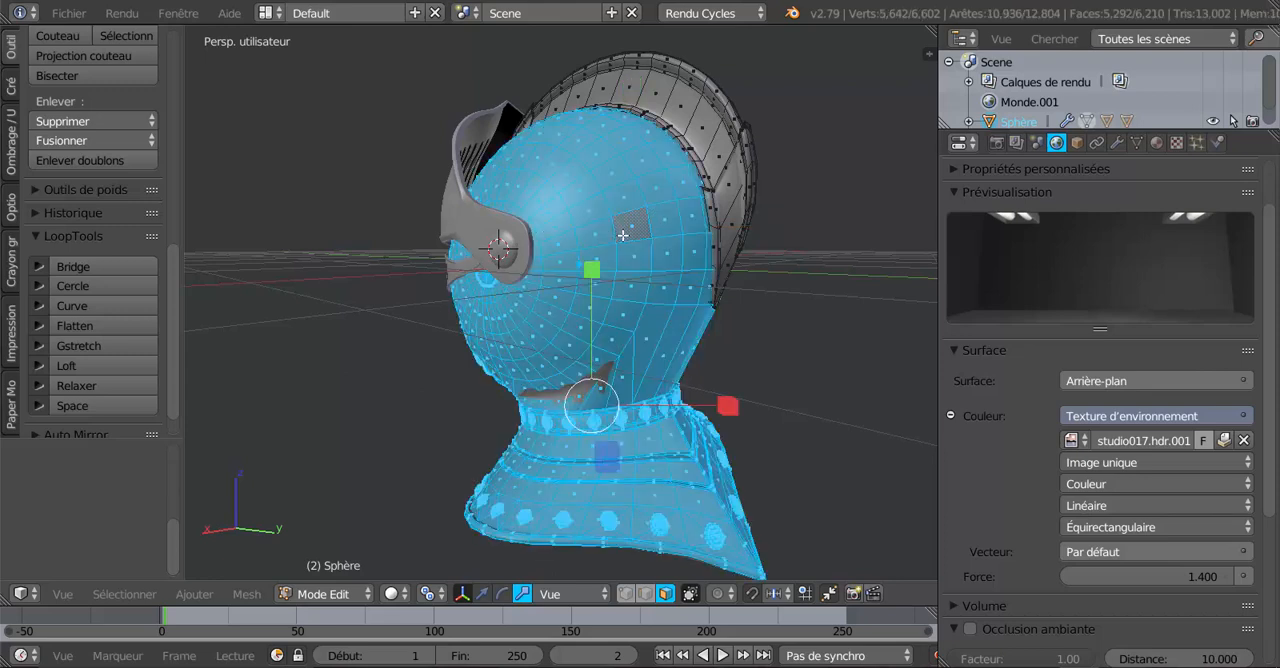
# Create a new material for the helmet shell and set its surface shader to BSDF guidé (Principled BSDF).
pyautogui.scroll(-3, 622, 236)
pyautogui.moveTo(548, 245); pyautogui.dragTo(780, 245, button='middle')
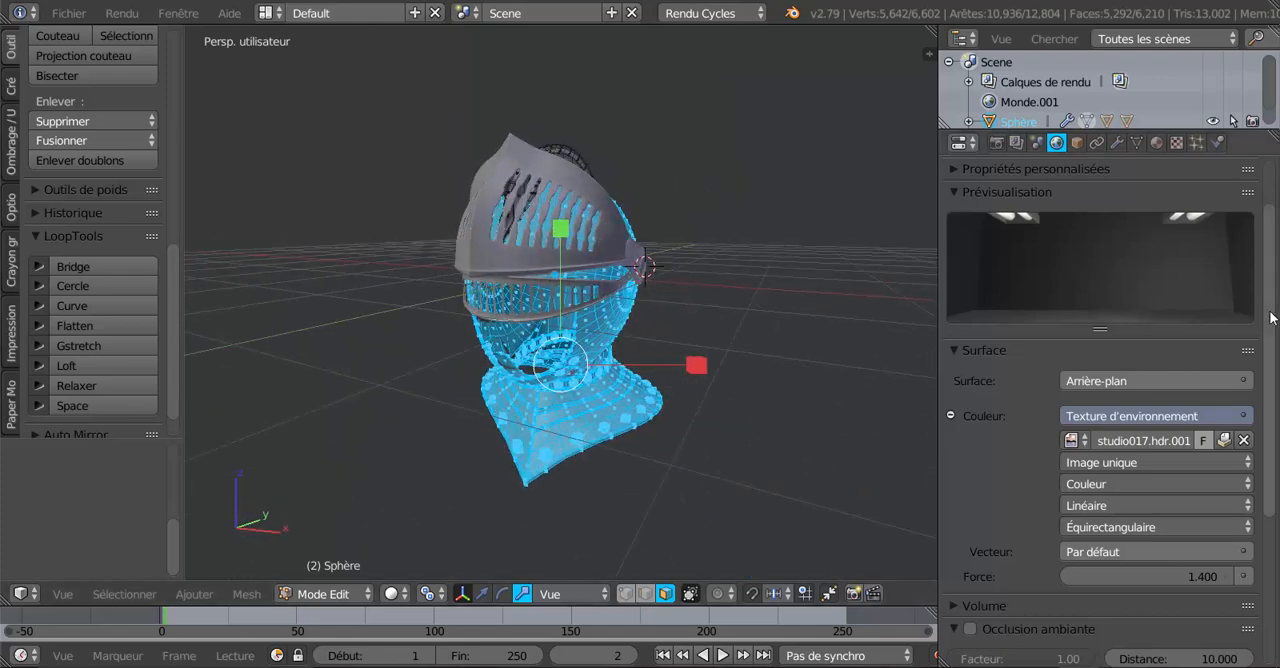
pyautogui.scroll(2, 1169, 199)
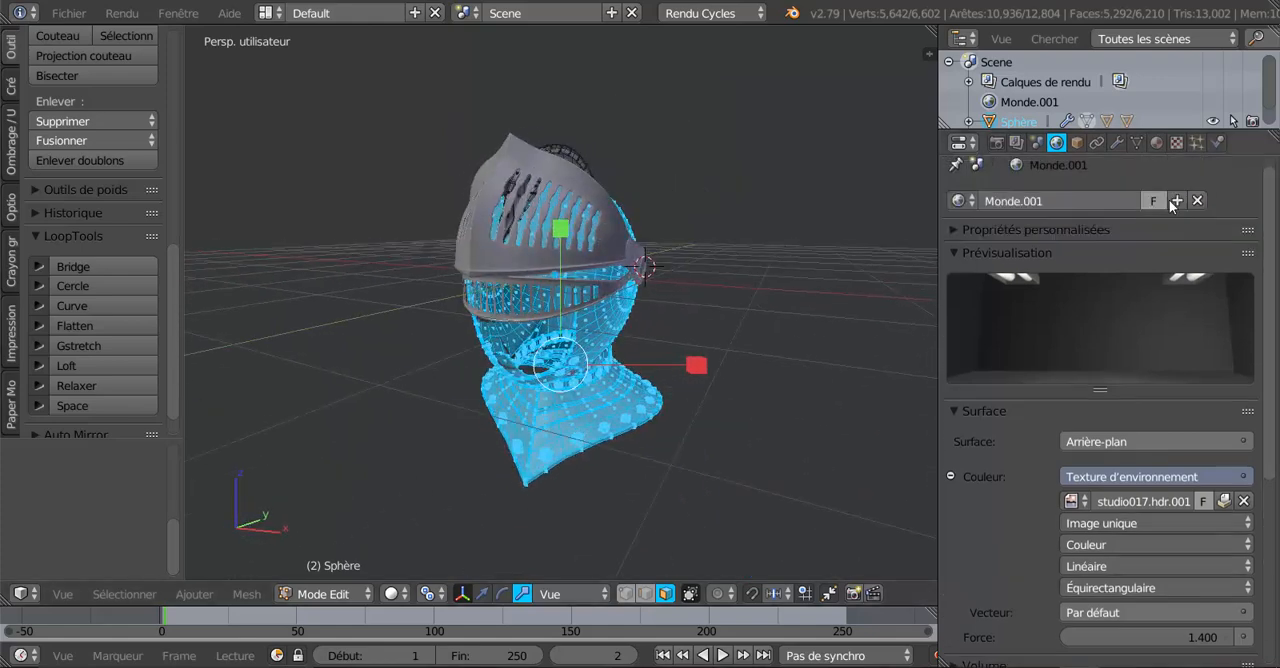
pyautogui.click(1157, 143)
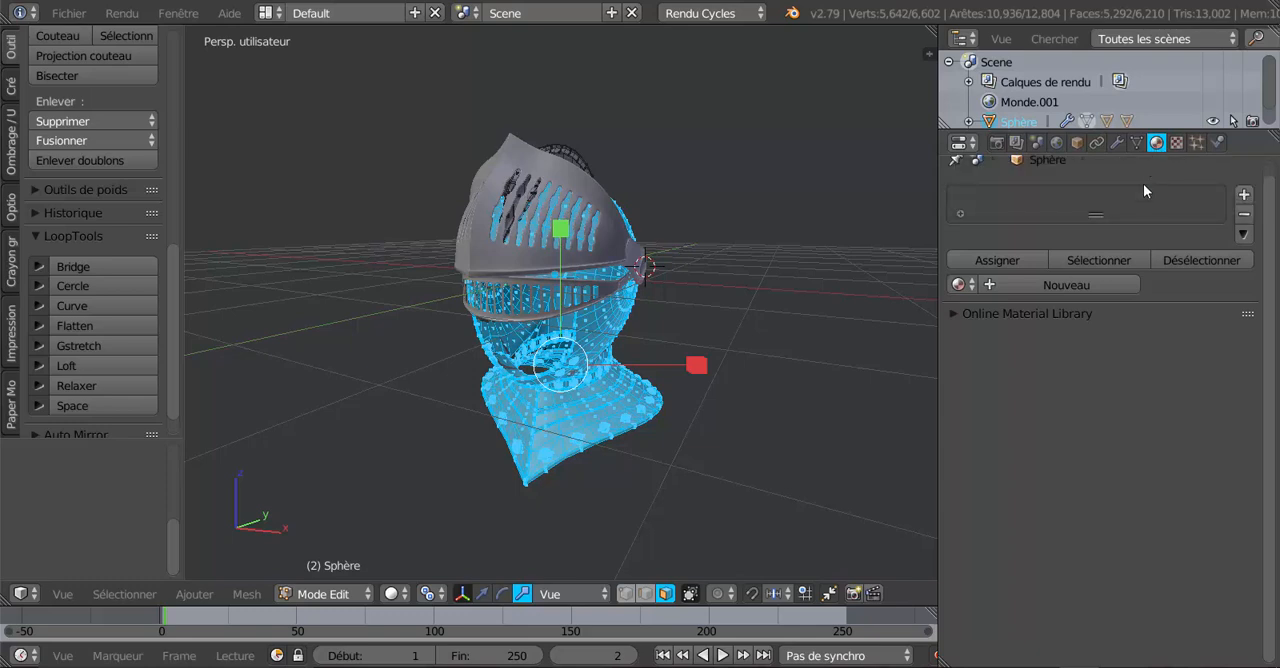
pyautogui.click(1086, 280)
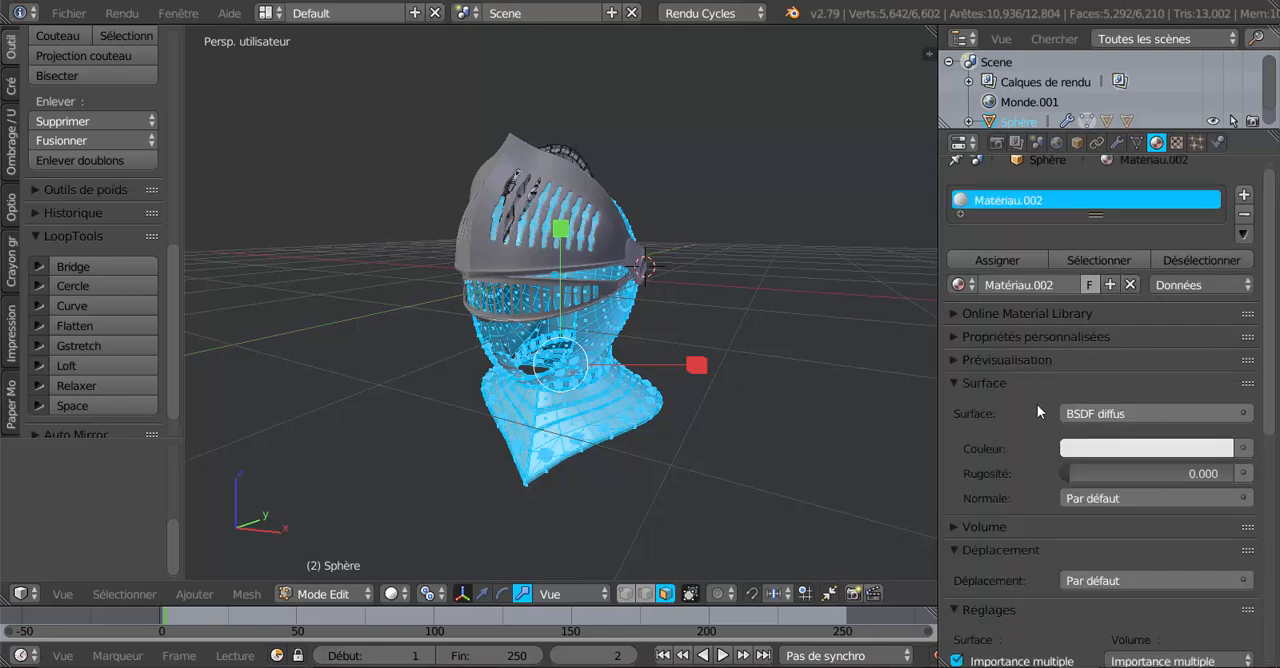
pyautogui.click(1160, 412)
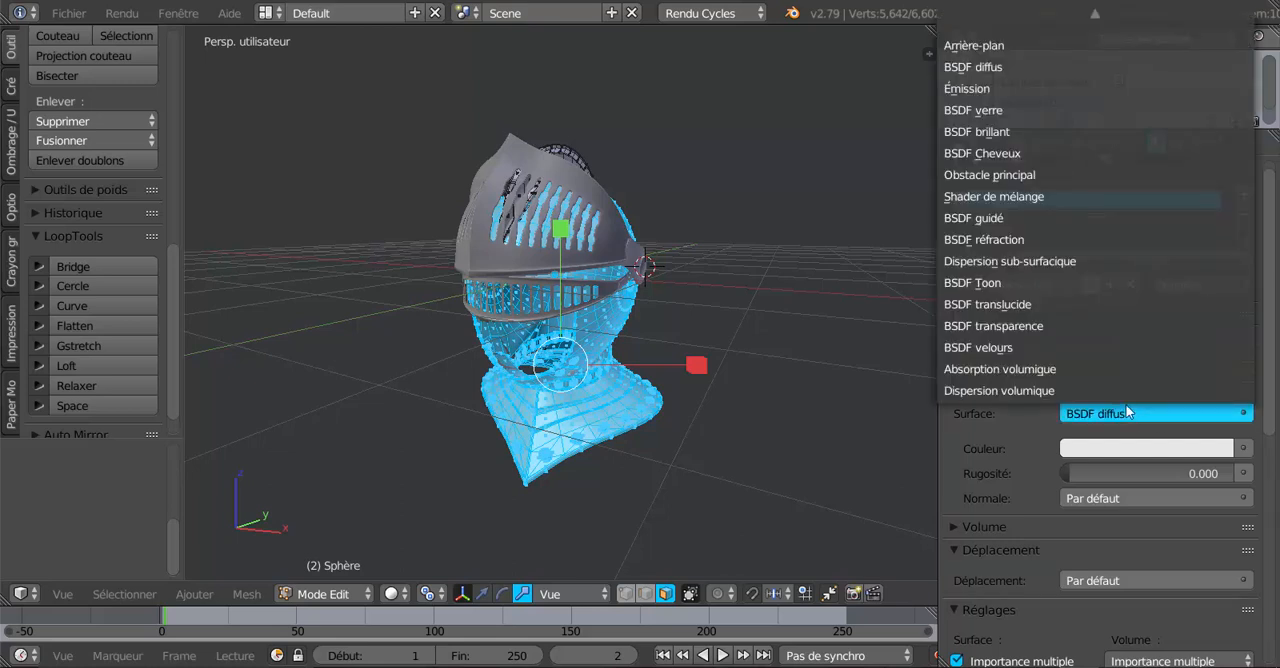
pyautogui.click(1000, 218)
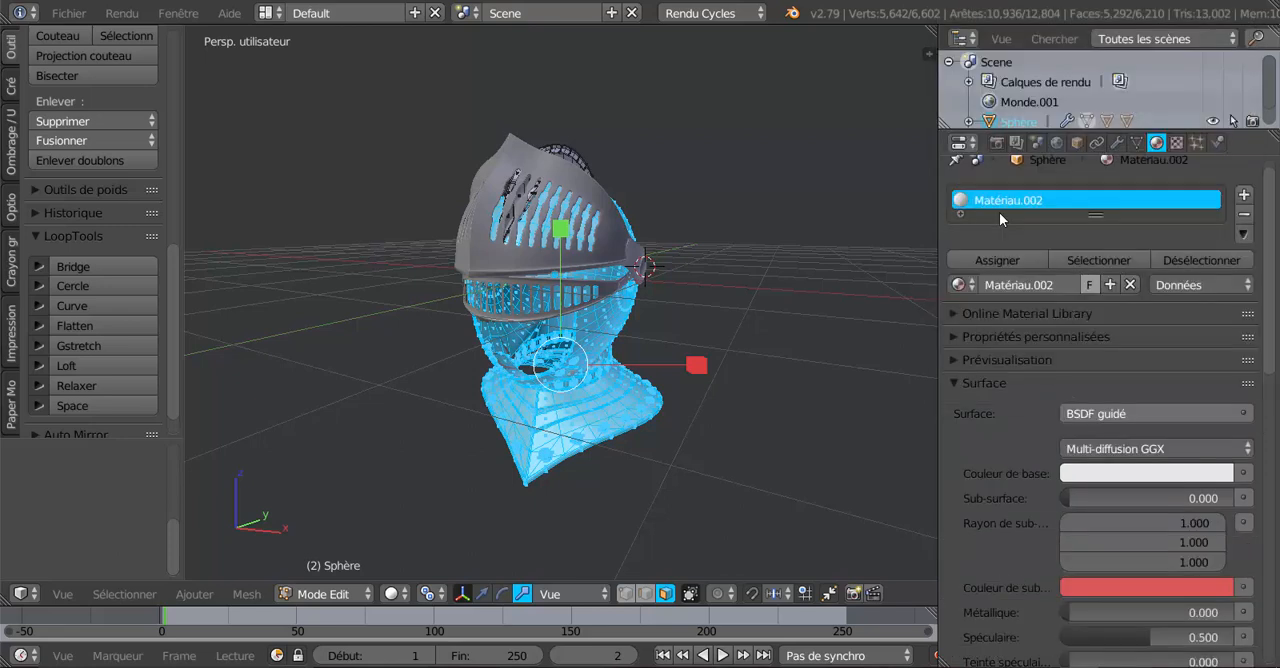
# Set the shell material's Metallic value to 0.910 and display the viewport in rendered shading.
pyautogui.scroll(-4, 1002, 468)
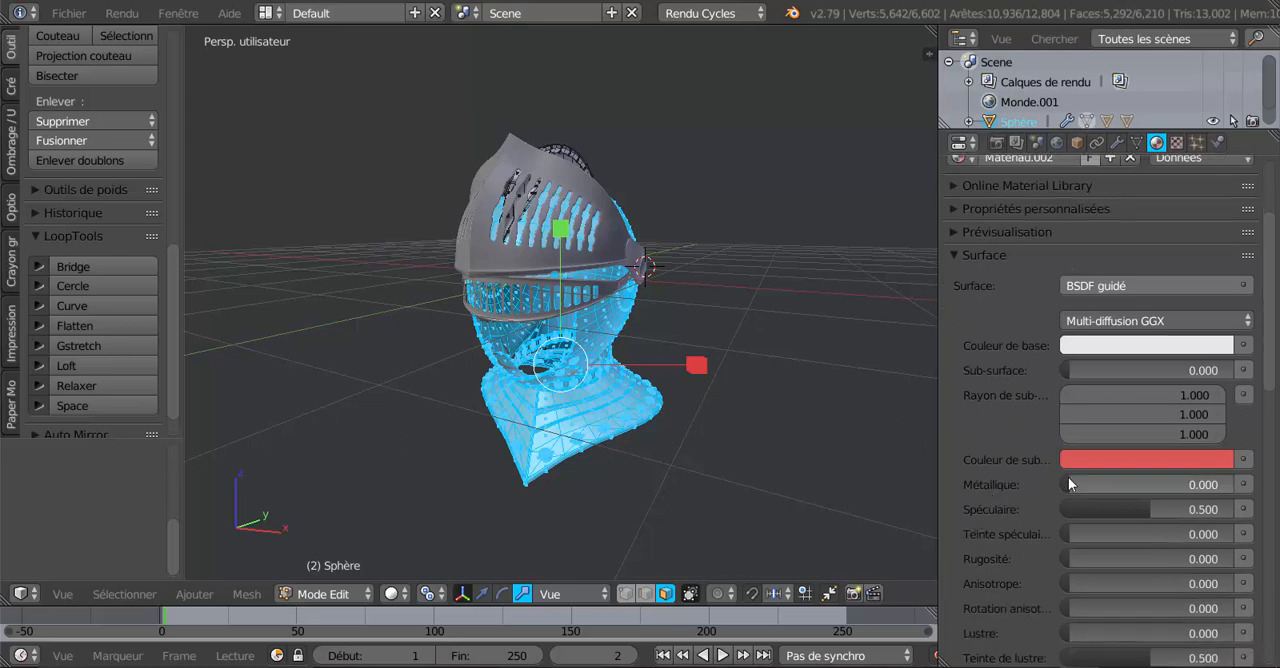
pyautogui.moveTo(1067, 483); pyautogui.dragTo(1218, 483)
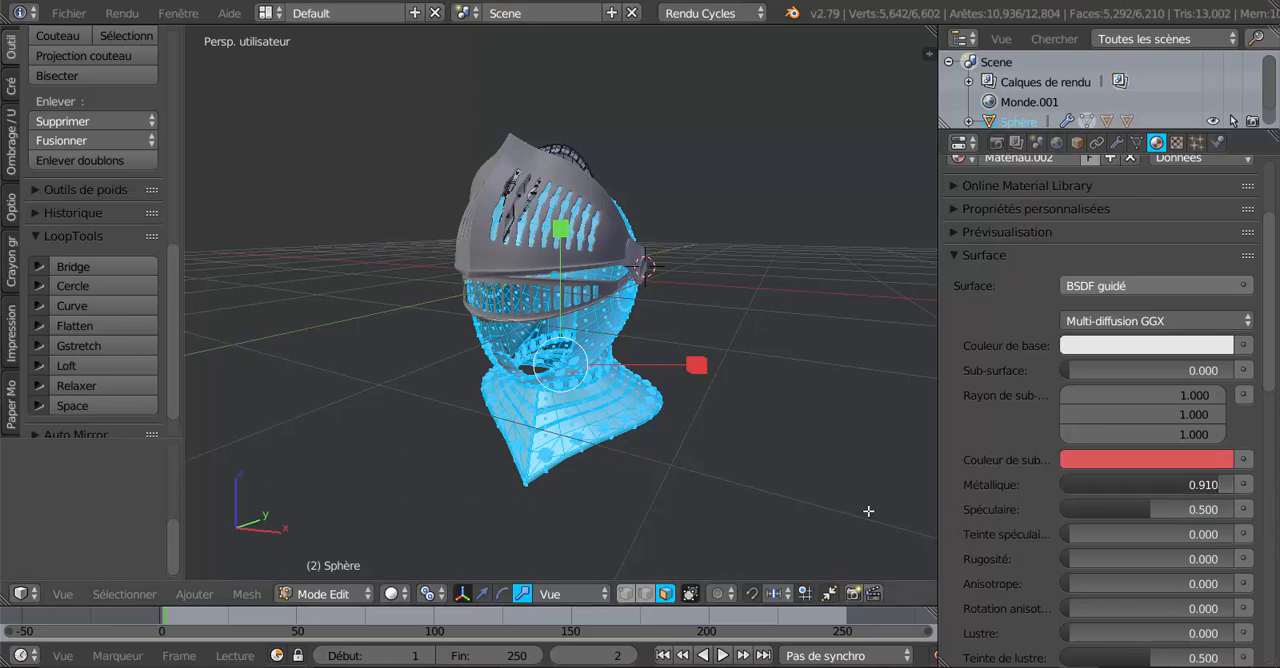
pyautogui.click(391, 595)
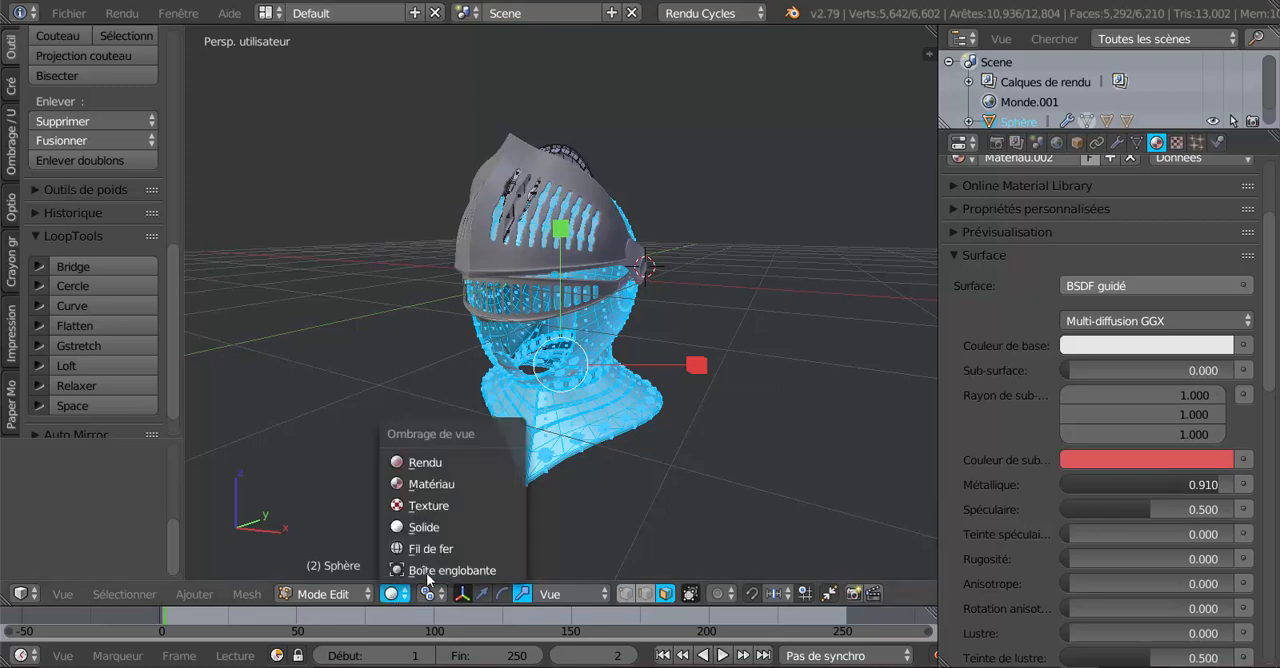
pyautogui.click(413, 463)
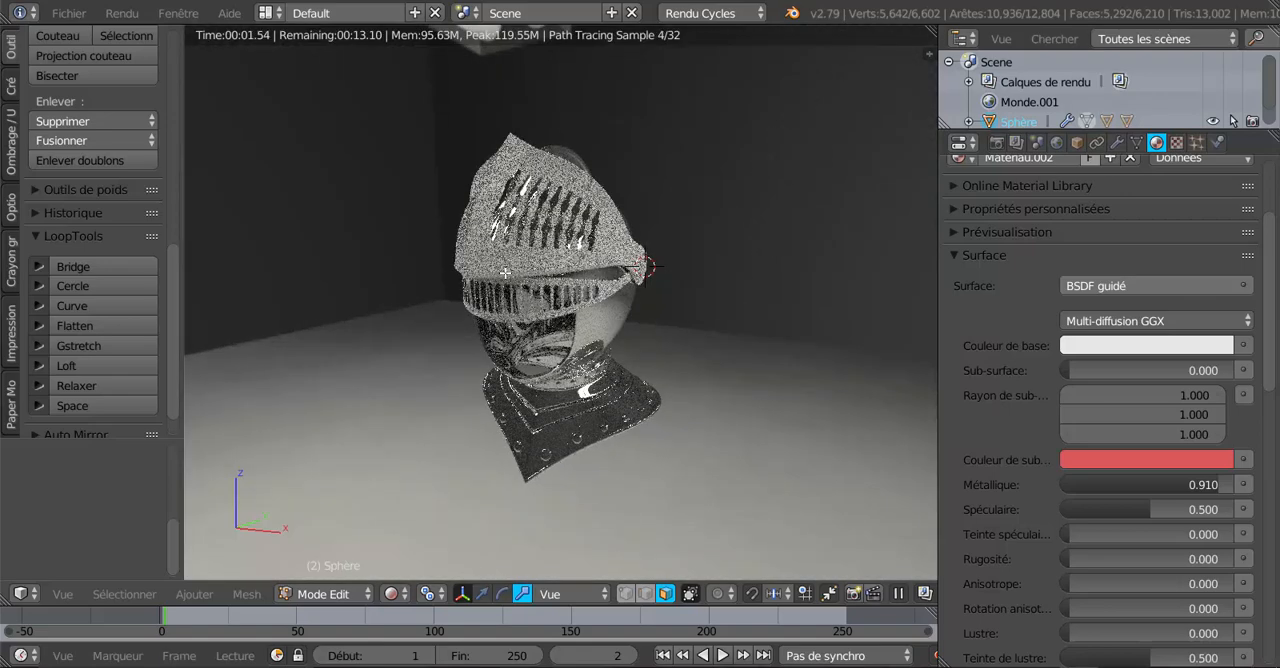
# Lower the material's Metallic value to 0 for comparison, and raise it to 0.944.
pyautogui.moveTo(1200, 483); pyautogui.dragTo(995, 484)
pyautogui.scroll(4, 810, 496)
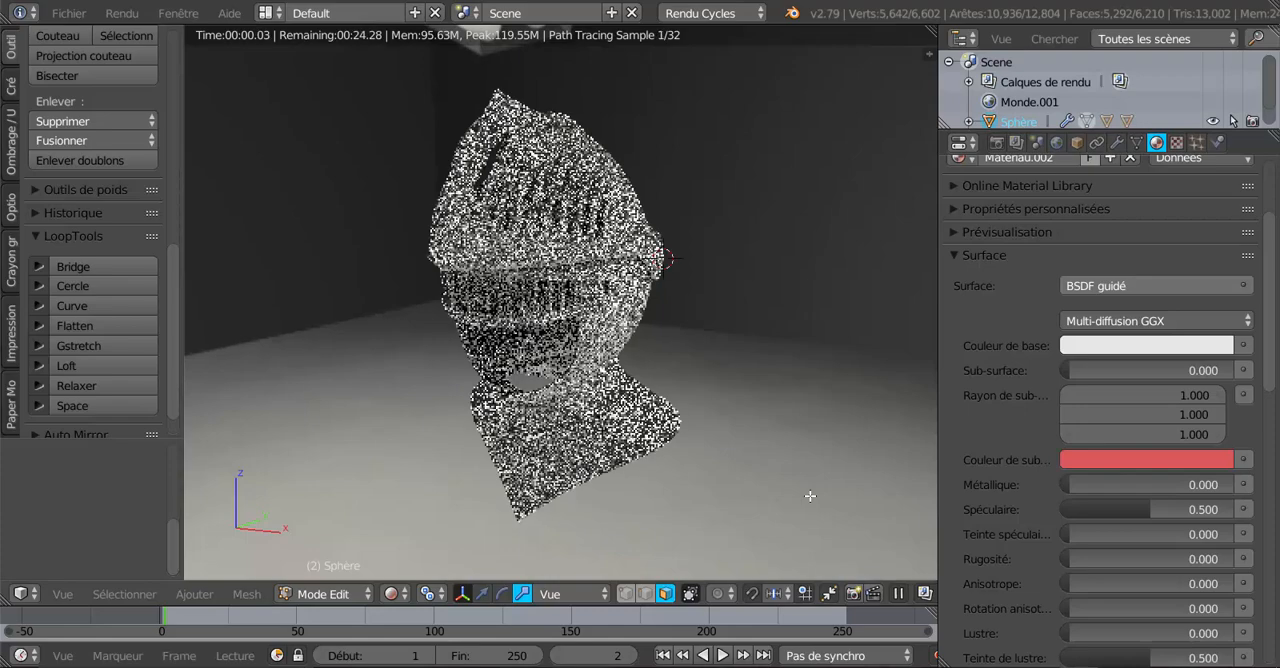
pyautogui.moveTo(1062, 484); pyautogui.dragTo(1226, 484)
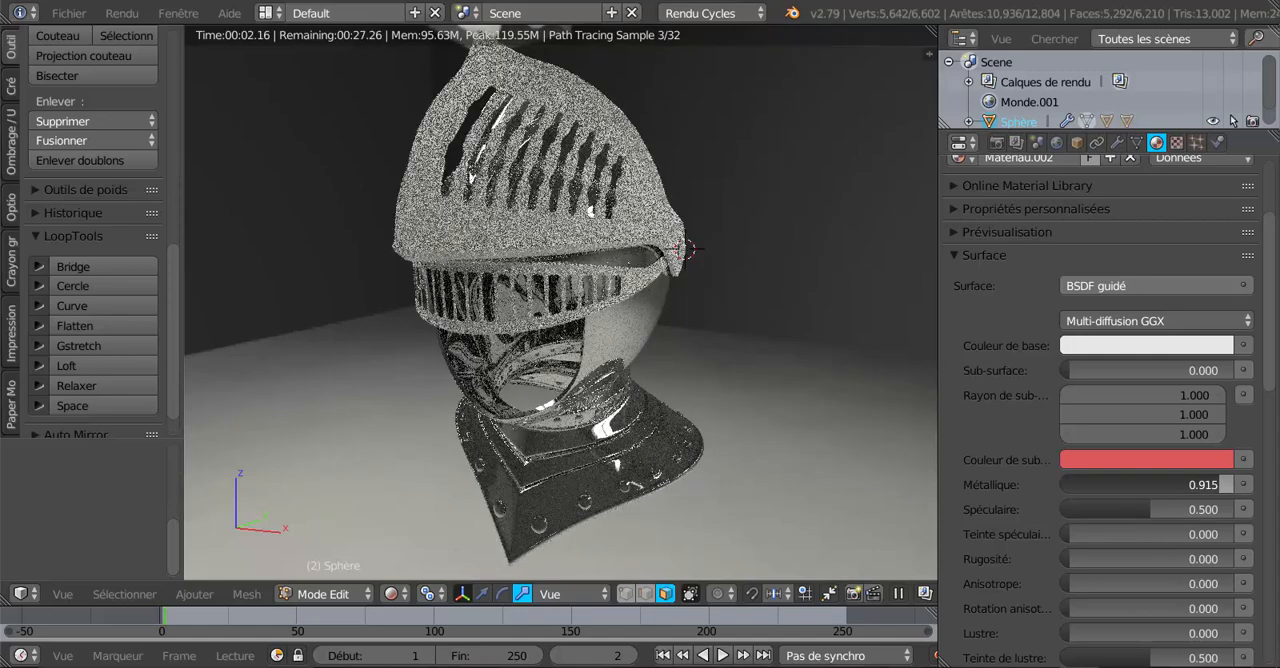
pyautogui.moveTo(1226, 484); pyautogui.dragTo(1233, 484)
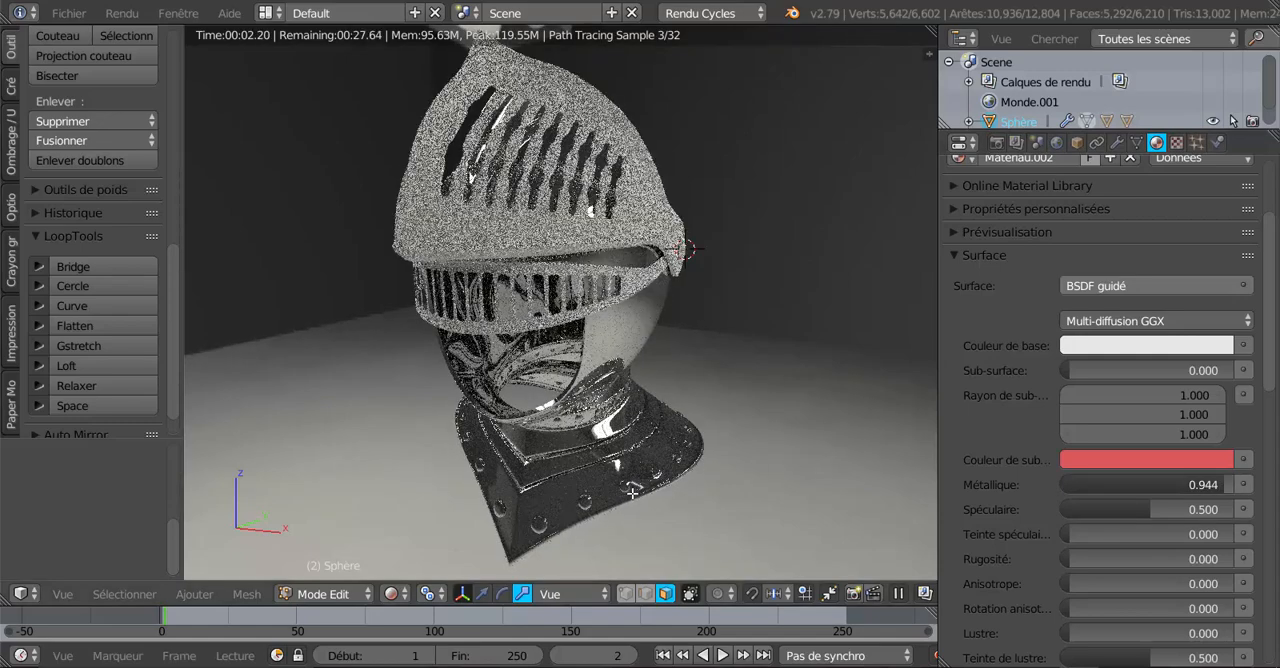
# Examine the metallic material's reflections on the helmet shell and neck guard from several angles.
pyautogui.moveTo(792, 467); pyautogui.dragTo(562, 297, button='middle')
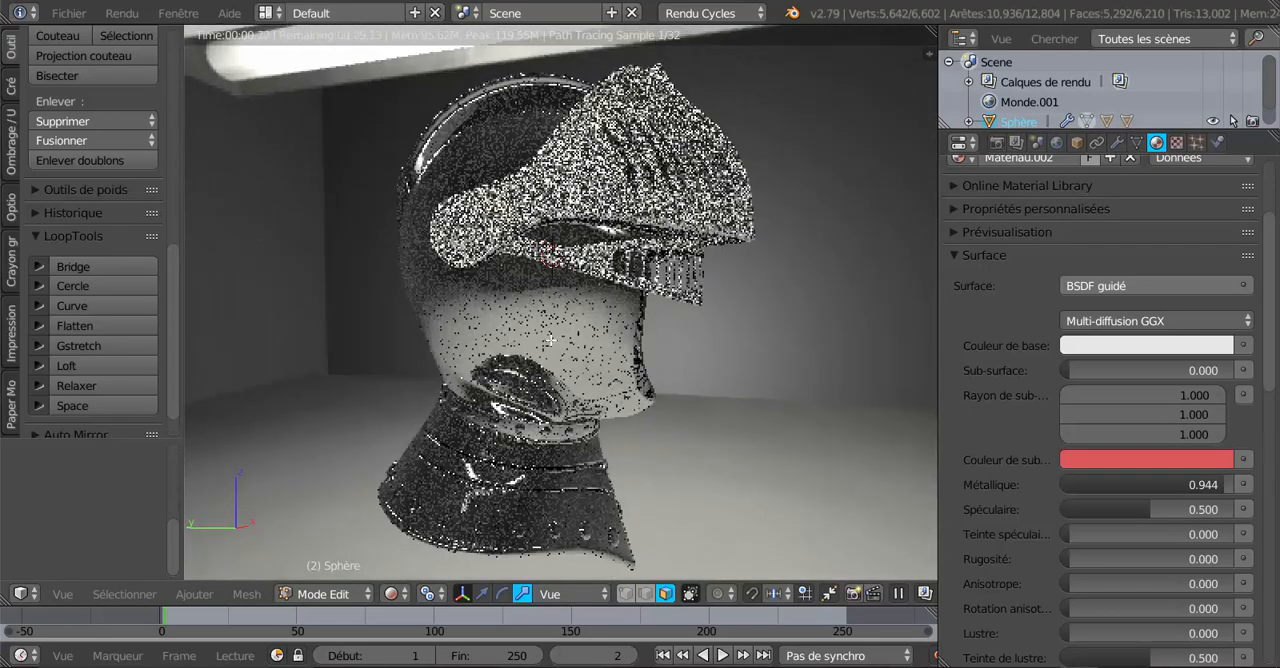
pyautogui.moveTo(550, 340); pyautogui.dragTo(545, 477, button='middle')
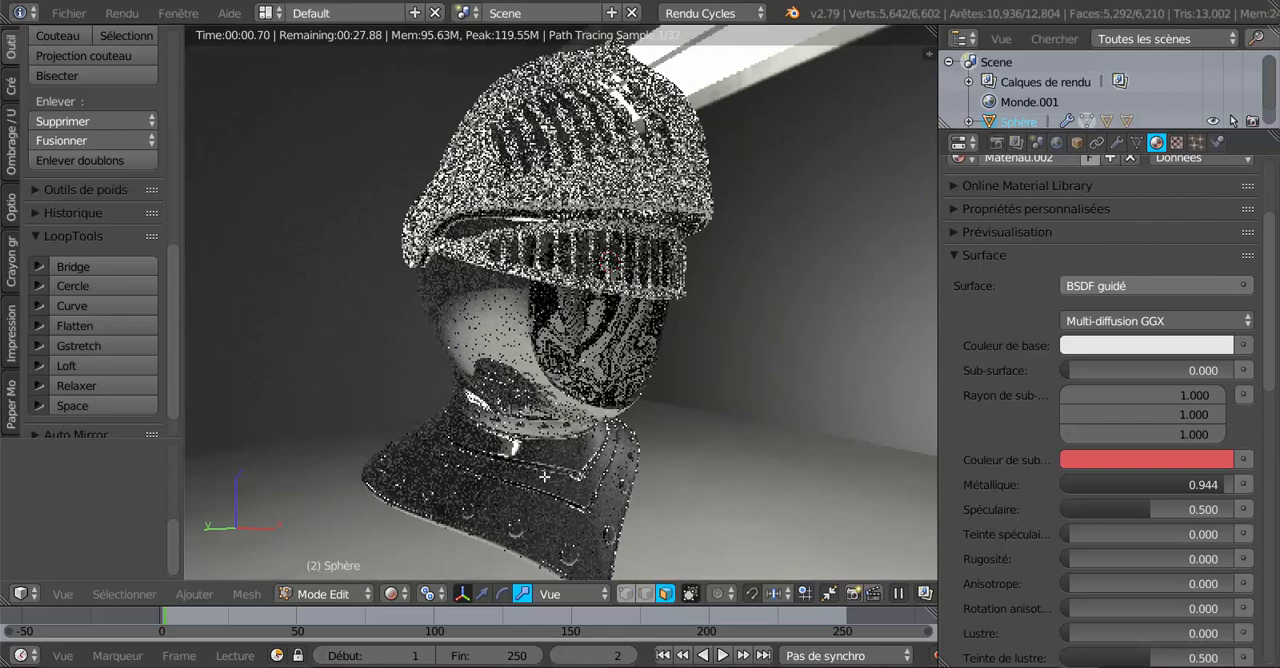
pyautogui.moveTo(533, 493); pyautogui.dragTo(654, 414, button='middle')
pyautogui.moveTo(558, 498); pyautogui.dragTo(614, 495, button='middle')
pyautogui.scroll(3, 610, 502)
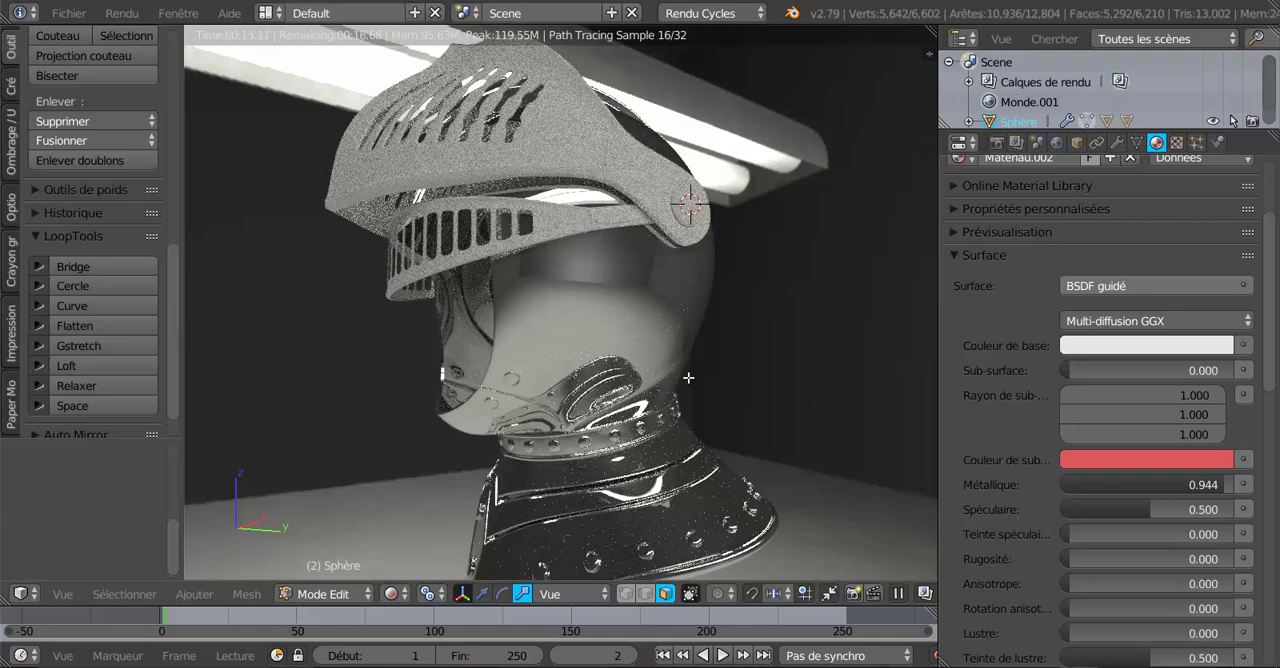
pyautogui.moveTo(618, 378); pyautogui.dragTo(645, 455, button='middle')
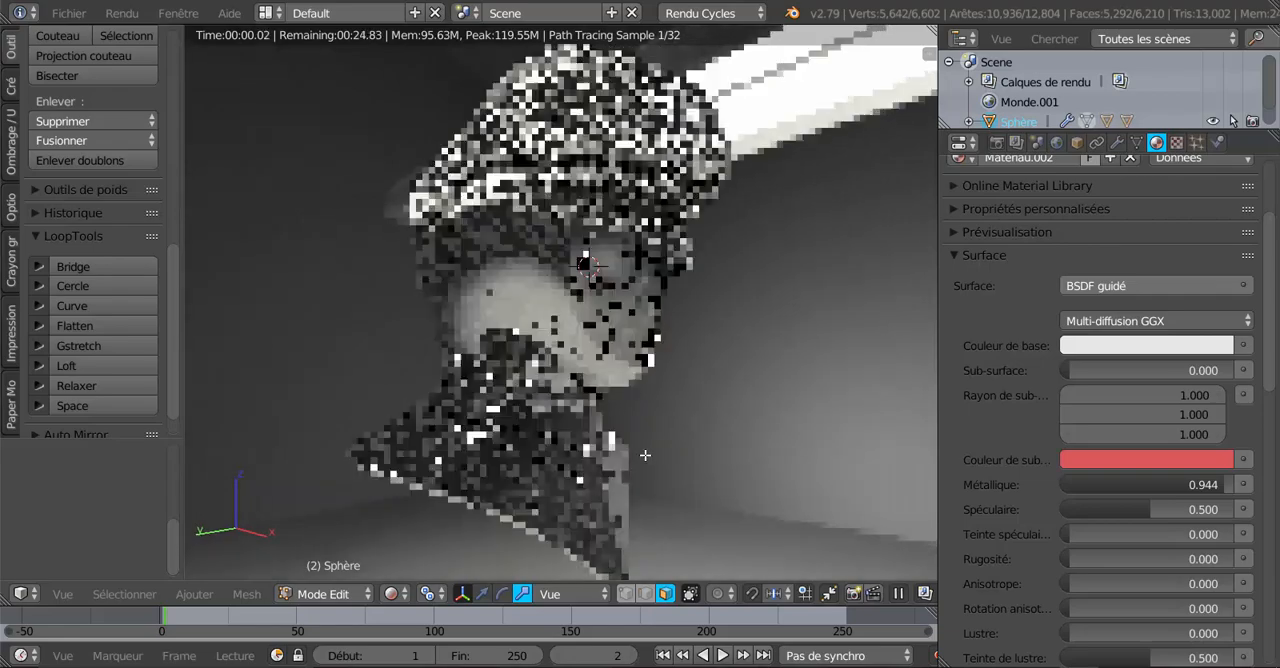
pyautogui.scroll(3, 645, 455)
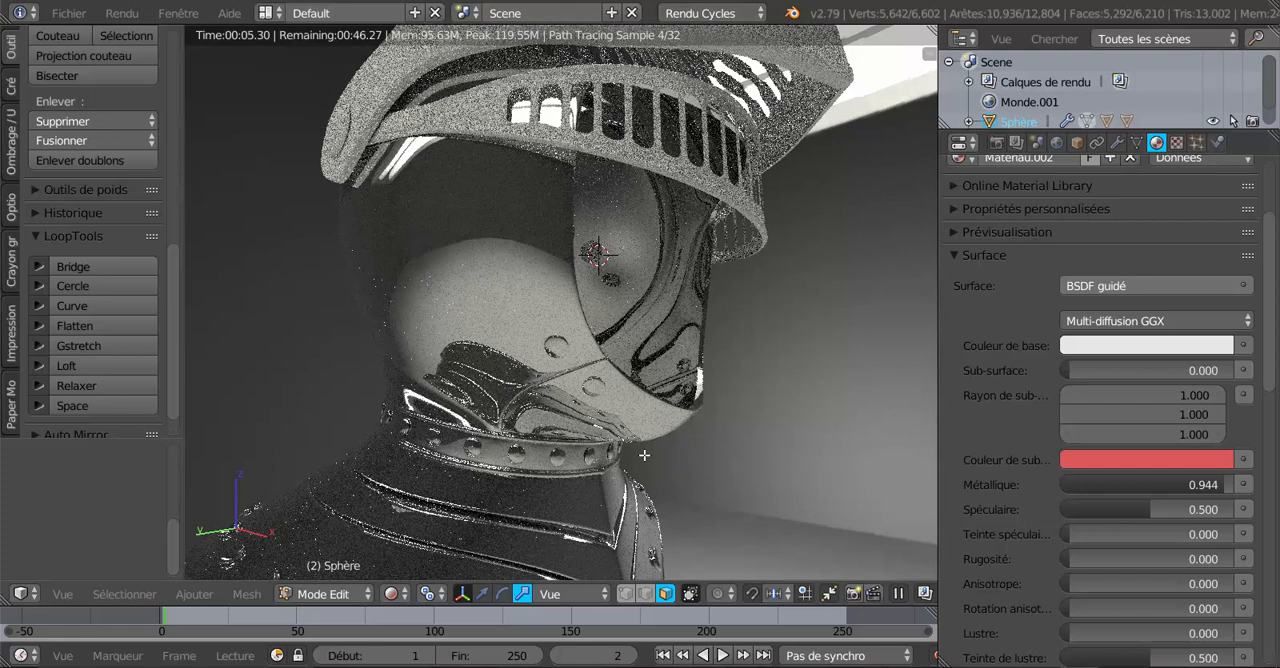
# Return the viewport to solid shading and deselect all of the helmet shell's mesh.
pyautogui.click(392, 594)
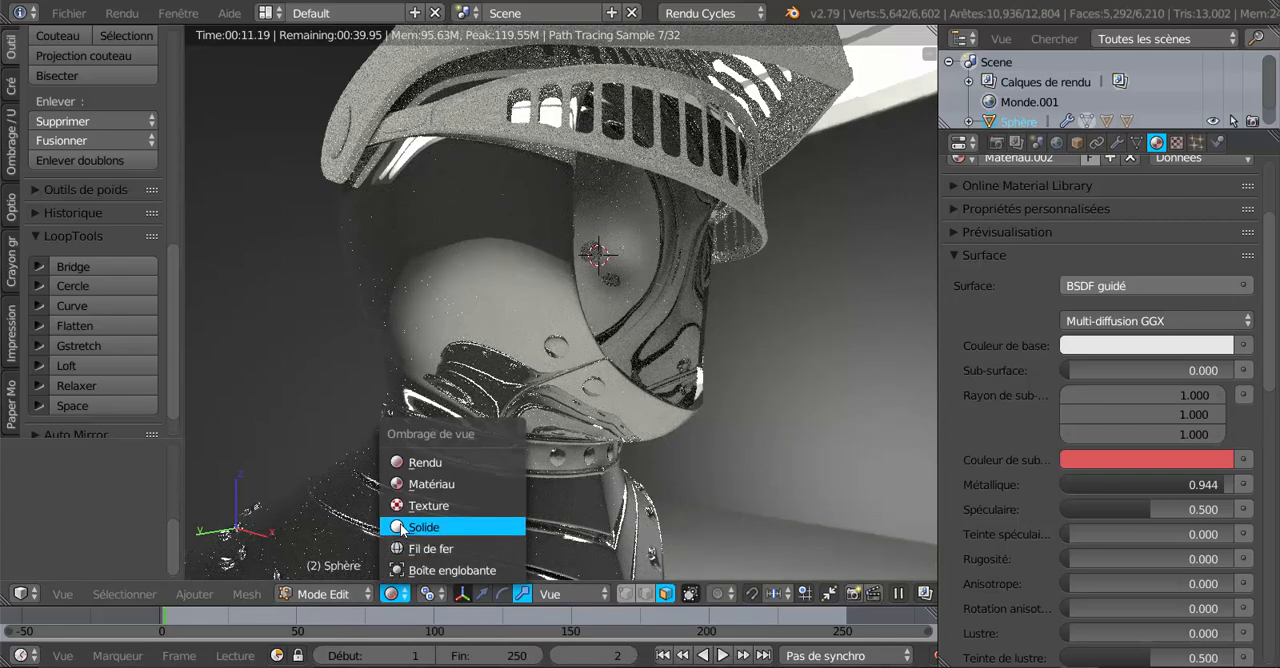
pyautogui.click(396, 529)
pyautogui.scroll(-2, 411, 521)
pyautogui.moveTo(600, 473); pyautogui.dragTo(368, 486, button='middle')
pyautogui.scroll(2, 362, 494)
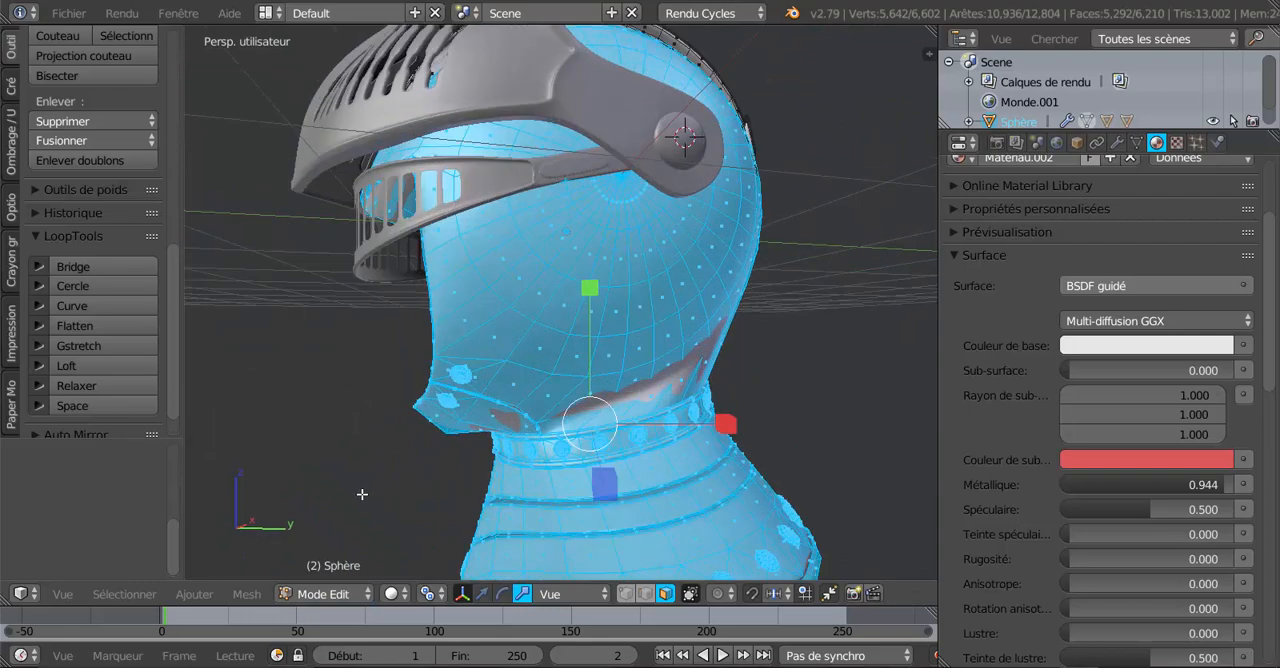
pyautogui.press('a')
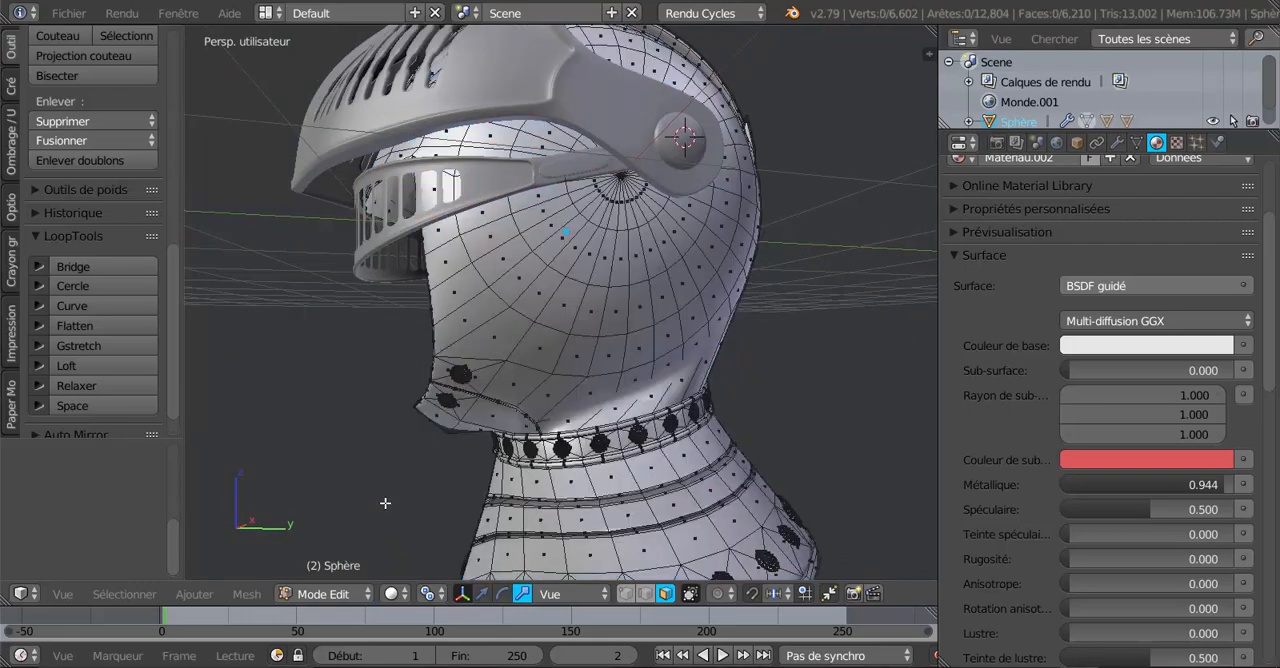
# Select the dome and centre faces of one round rivet on the helmet's neck band.
pyautogui.moveTo(403, 447); pyautogui.dragTo(434, 406, button='middle')
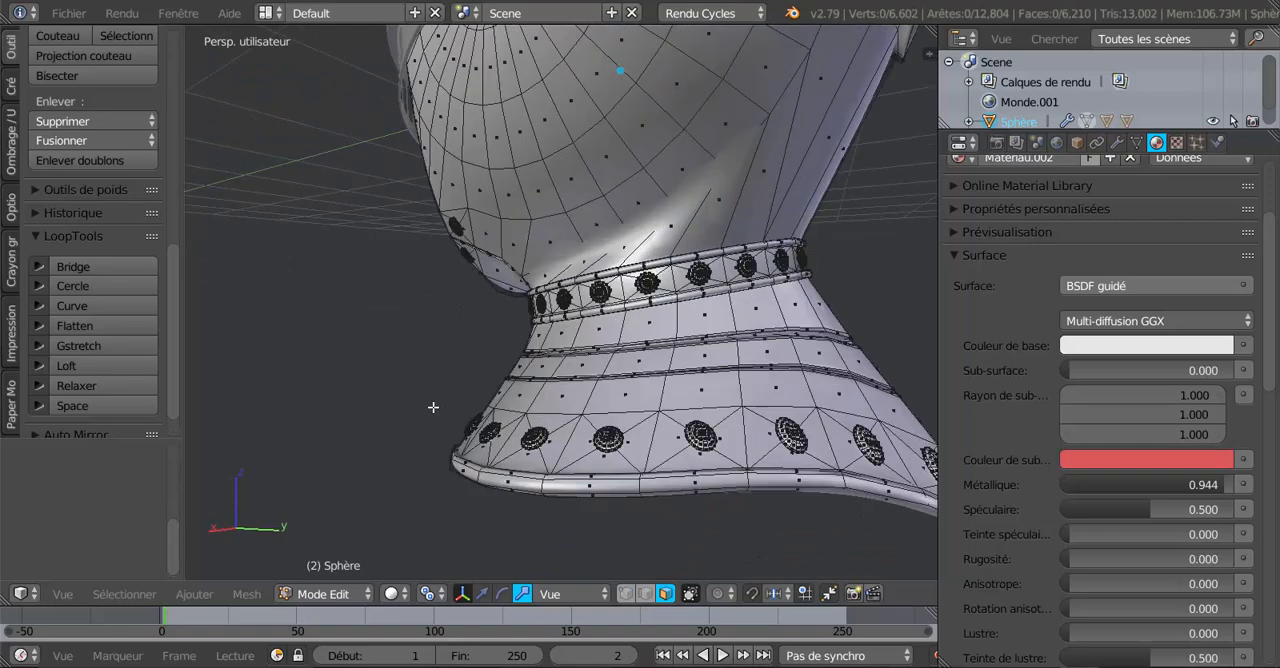
pyautogui.scroll(3, 500, 386)
pyautogui.moveTo(506, 384); pyautogui.dragTo(462, 407, button='middle')
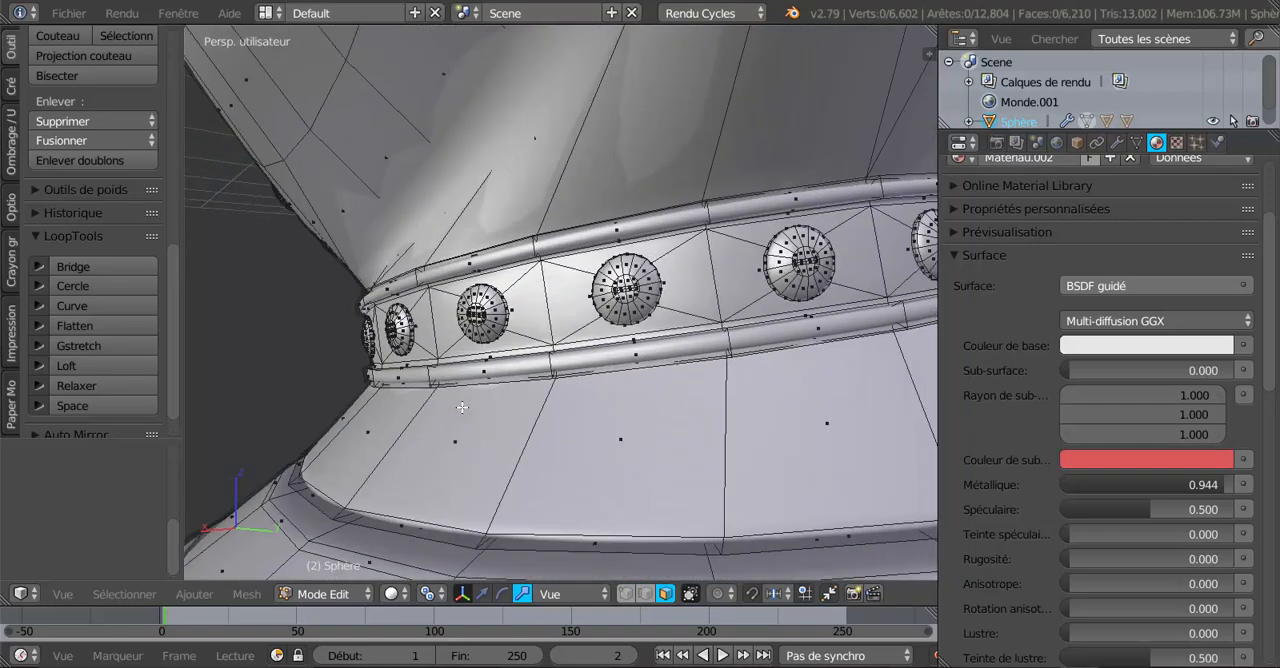
pyautogui.scroll(5, 480, 405)
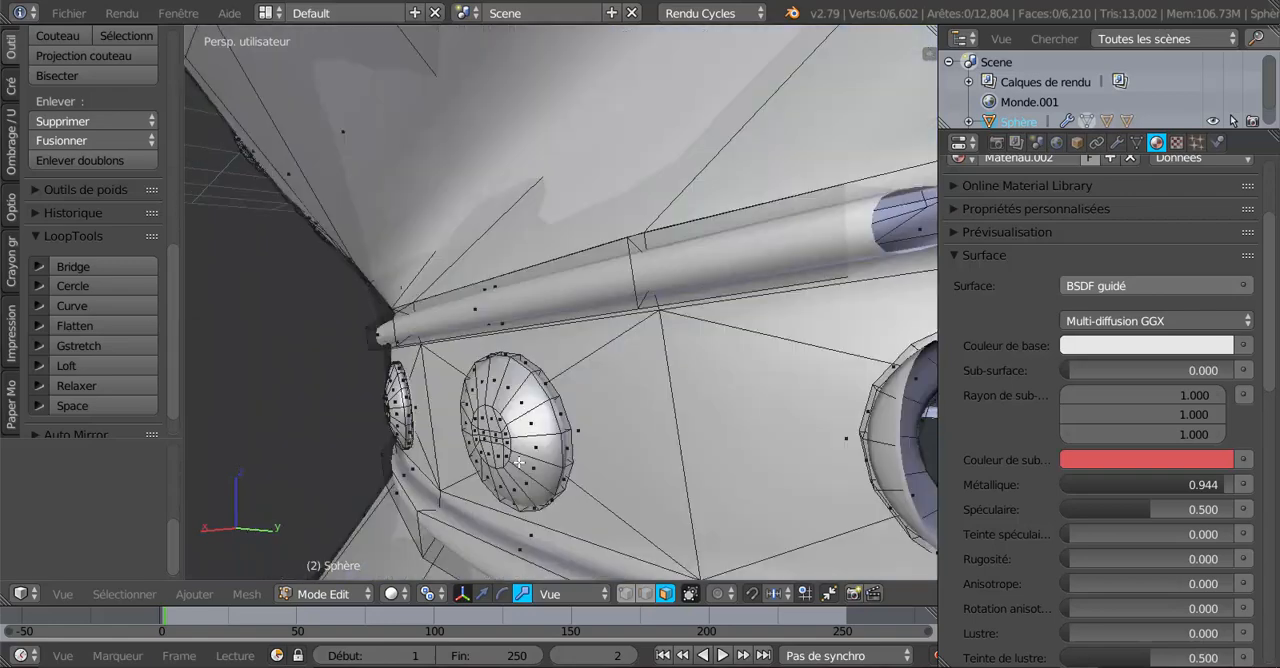
pyautogui.moveTo(520, 457); pyautogui.dragTo(532, 455, button='middle')
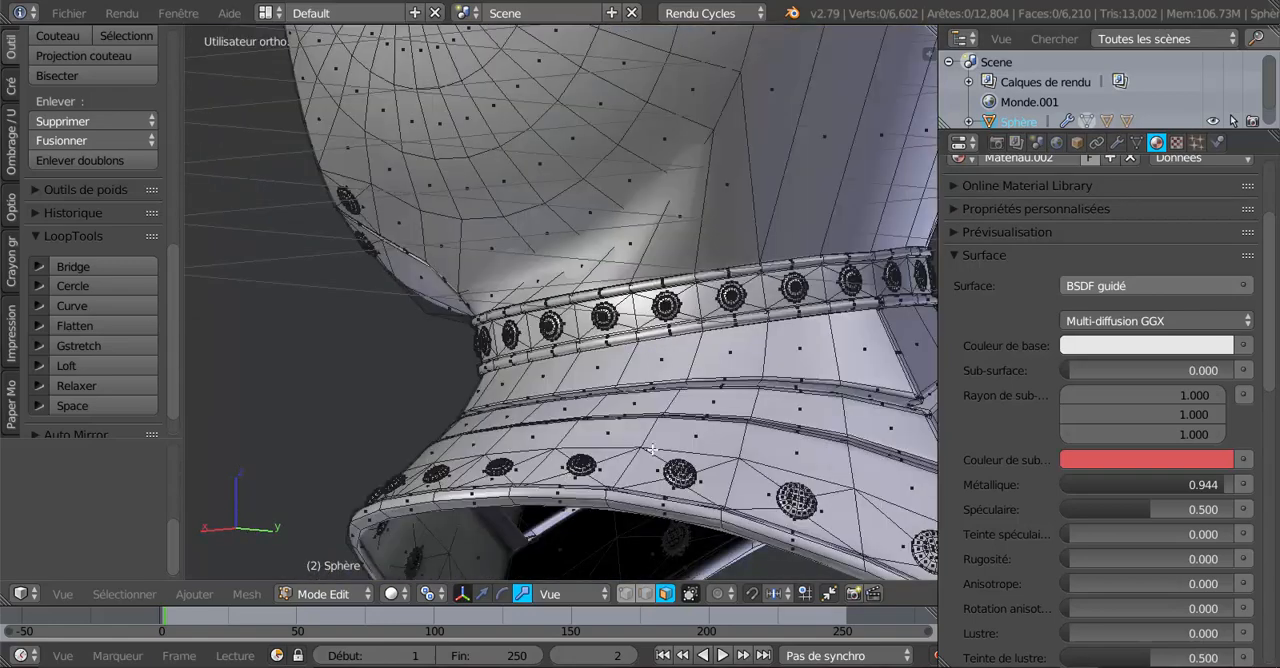
pyautogui.moveTo(652, 450); pyautogui.dragTo(608, 459, button='middle')
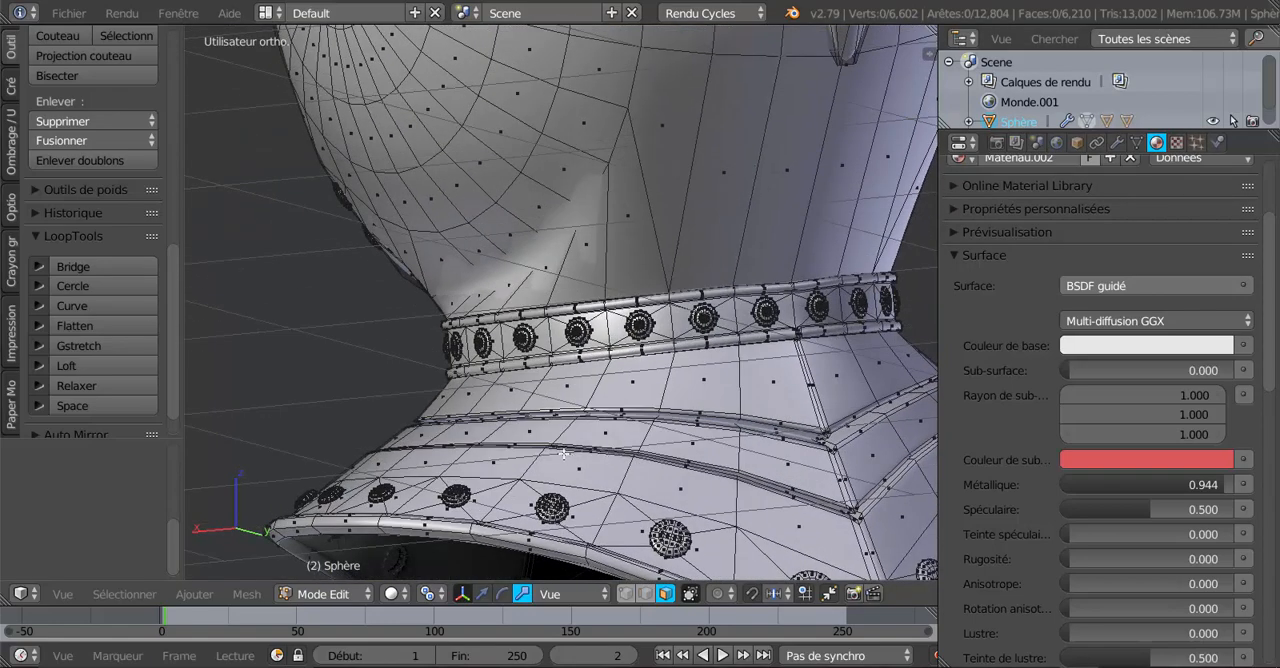
pyautogui.scroll(6, 564, 454)
pyautogui.keyDown('shift'); pyautogui.moveTo(503, 446); pyautogui.dragTo(563, 409, button='middle'); pyautogui.keyUp('shift')
pyautogui.scroll(4, 561, 410)
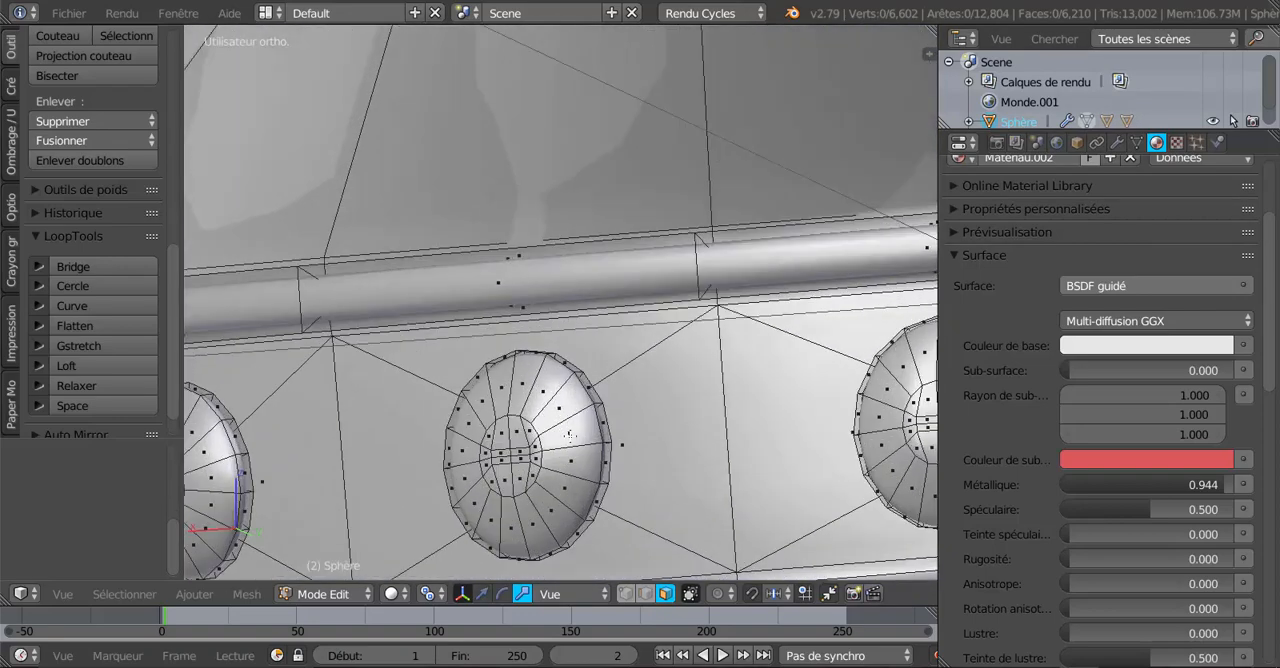
pyautogui.keyDown('alt'); pyautogui.rightClick(569, 436); pyautogui.keyUp('alt')
pyautogui.keyDown('alt'); pyautogui.keyDown('shift'); pyautogui.rightClick(604, 441); pyautogui.keyUp('shift'); pyautogui.keyUp('alt')
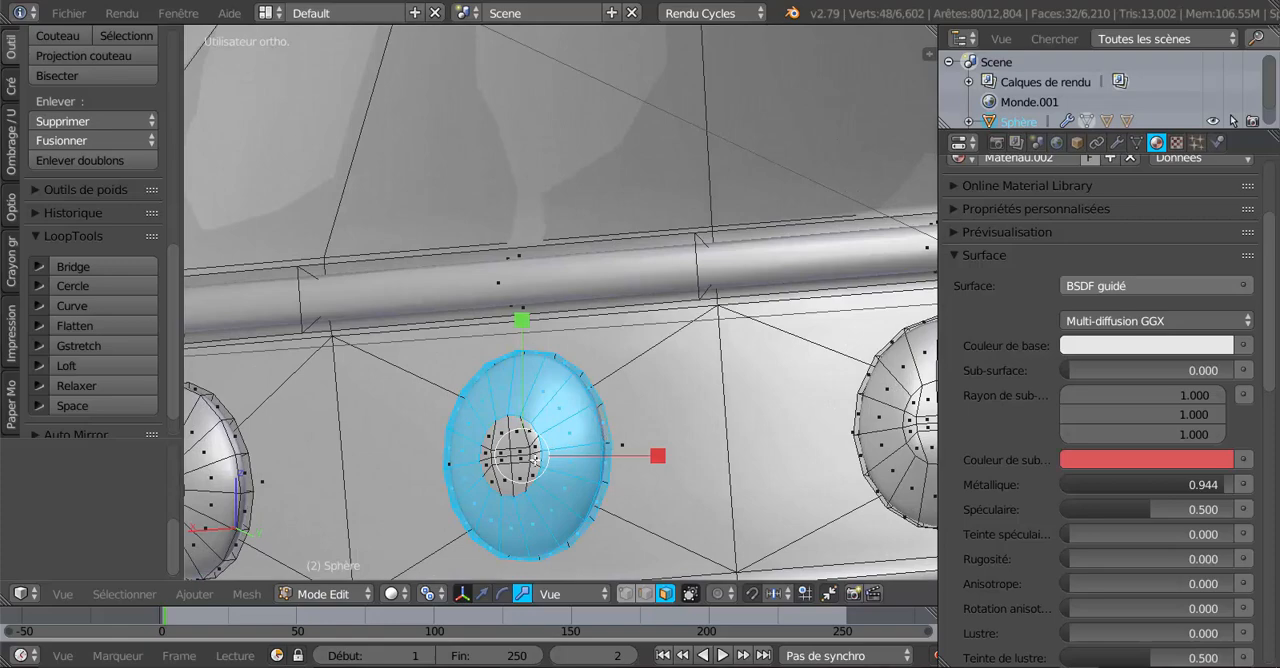
pyautogui.press('l')
pyautogui.scroll(-3, 508, 462)
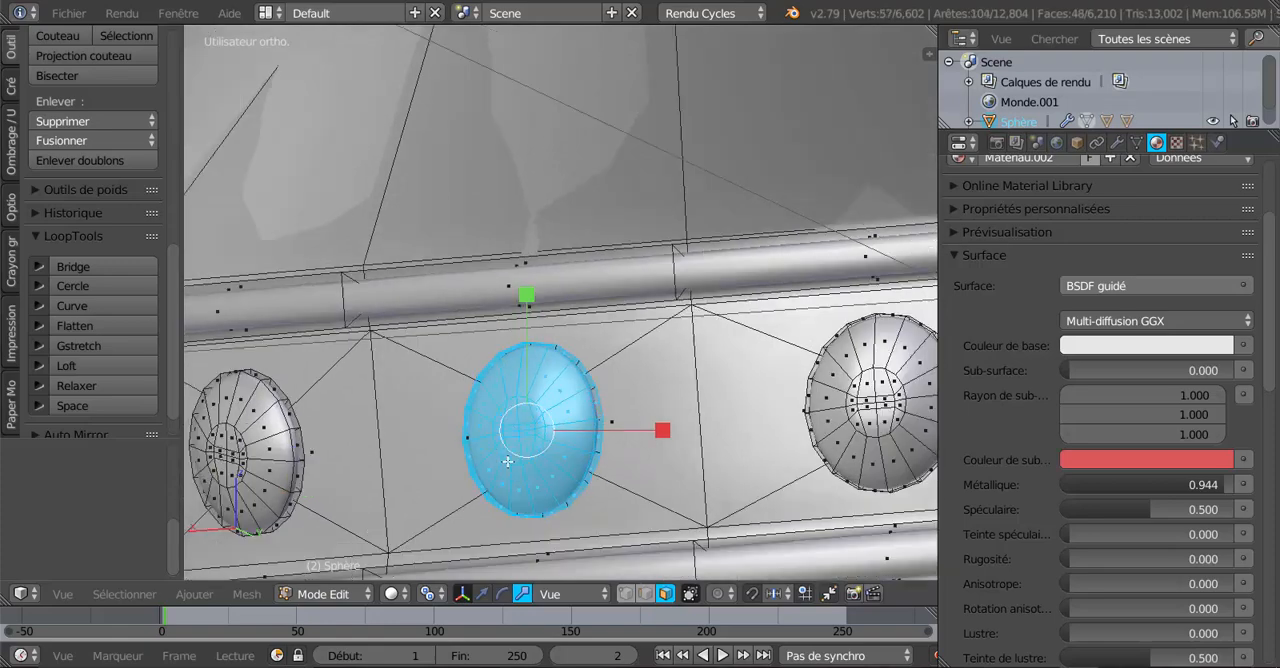
# Examine the selected rivet up close and in relation to the other rivets around the neck band.
pyautogui.moveTo(506, 462); pyautogui.dragTo(465, 453, button='middle')
pyautogui.keyDown('shift'); pyautogui.moveTo(348, 423); pyautogui.dragTo(708, 430, button='middle'); pyautogui.keyUp('shift')
pyautogui.scroll(3, 630, 427)
pyautogui.scroll(2, 629, 427)
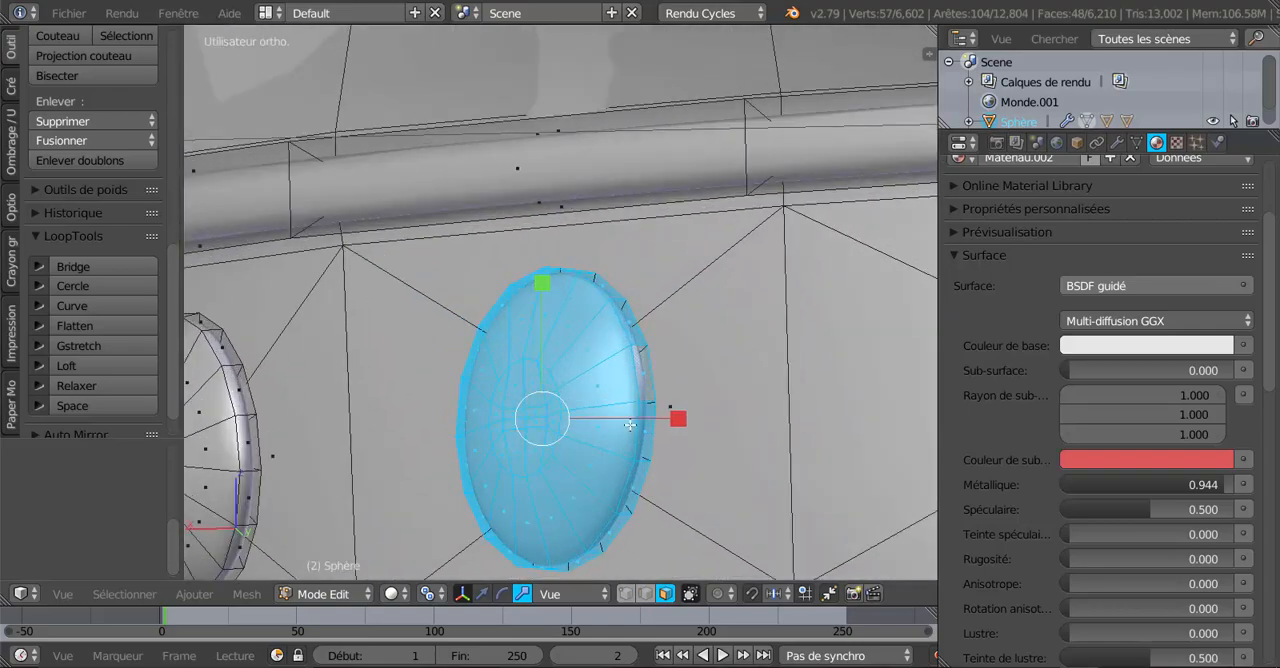
pyautogui.scroll(-13, 630, 426)
pyautogui.moveTo(630, 424); pyautogui.dragTo(790, 391, button='middle')
pyautogui.keyDown('shift'); pyautogui.moveTo(790, 391); pyautogui.dragTo(751, 415, button='middle'); pyautogui.keyUp('shift')
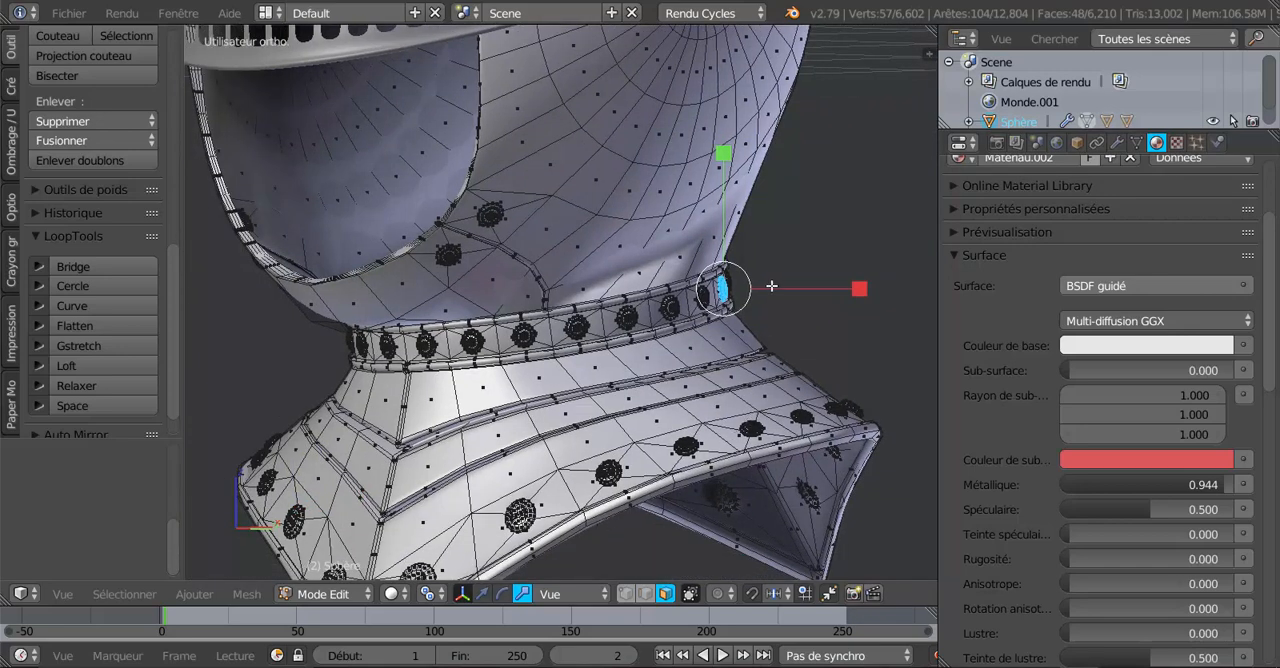
pyautogui.click(137, 593)
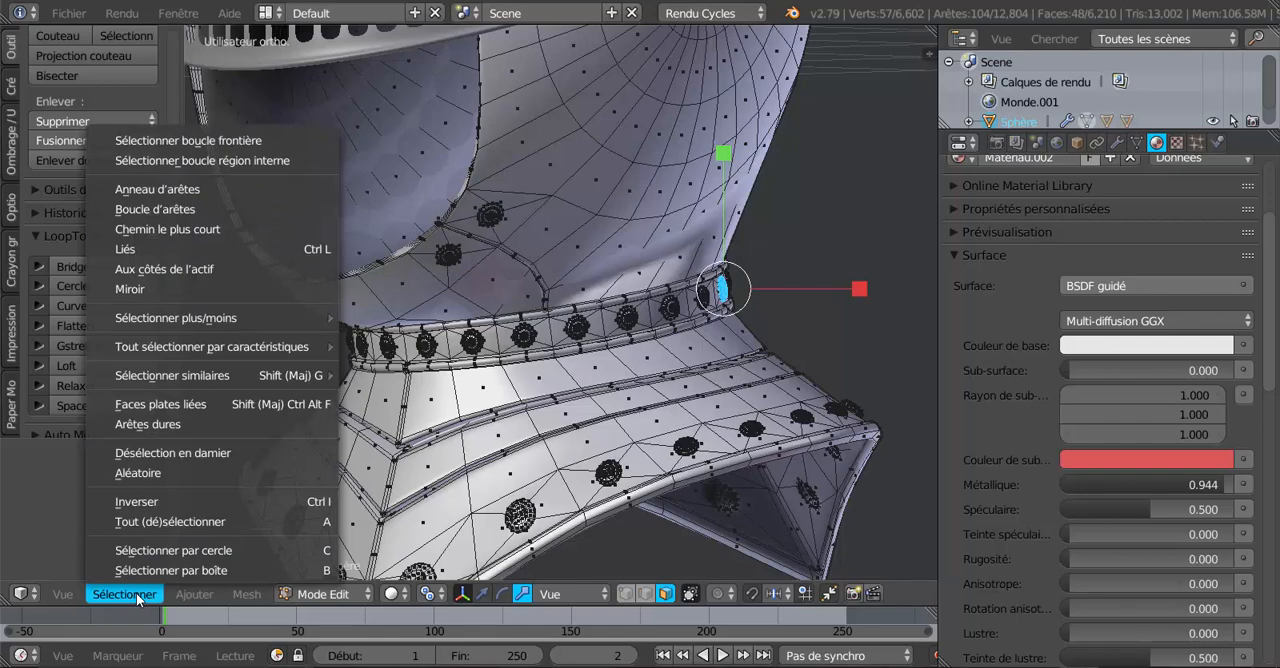
pyautogui.scroll(3, 645, 352)
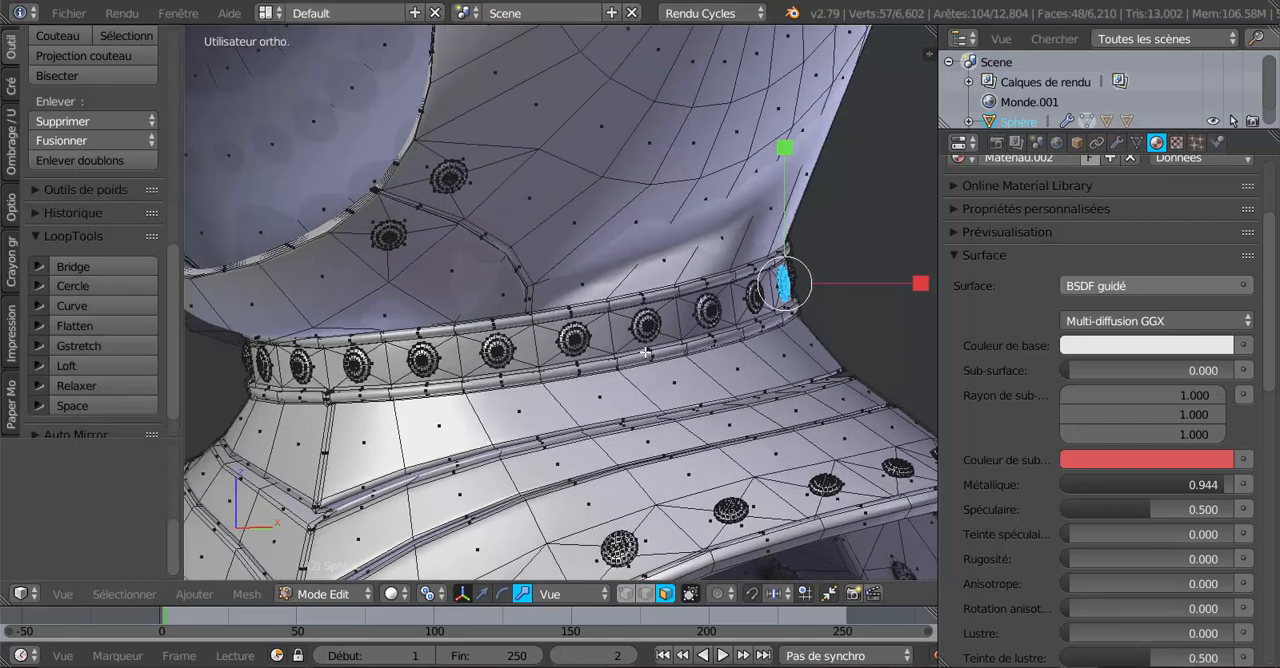
# Add the selected rivet's hidden rim faces to the selection in wireframe display, and return to solid shading.
pyautogui.keyDown('shift'); pyautogui.moveTo(645, 352); pyautogui.dragTo(497, 366, button='middle'); pyautogui.keyUp('shift')
pyautogui.moveTo(715, 335); pyautogui.dragTo(644, 304, button='middle')
pyautogui.scroll(2, 480, 381)
pyautogui.scroll(3, 480, 381)
pyautogui.scroll(4, 686, 319)
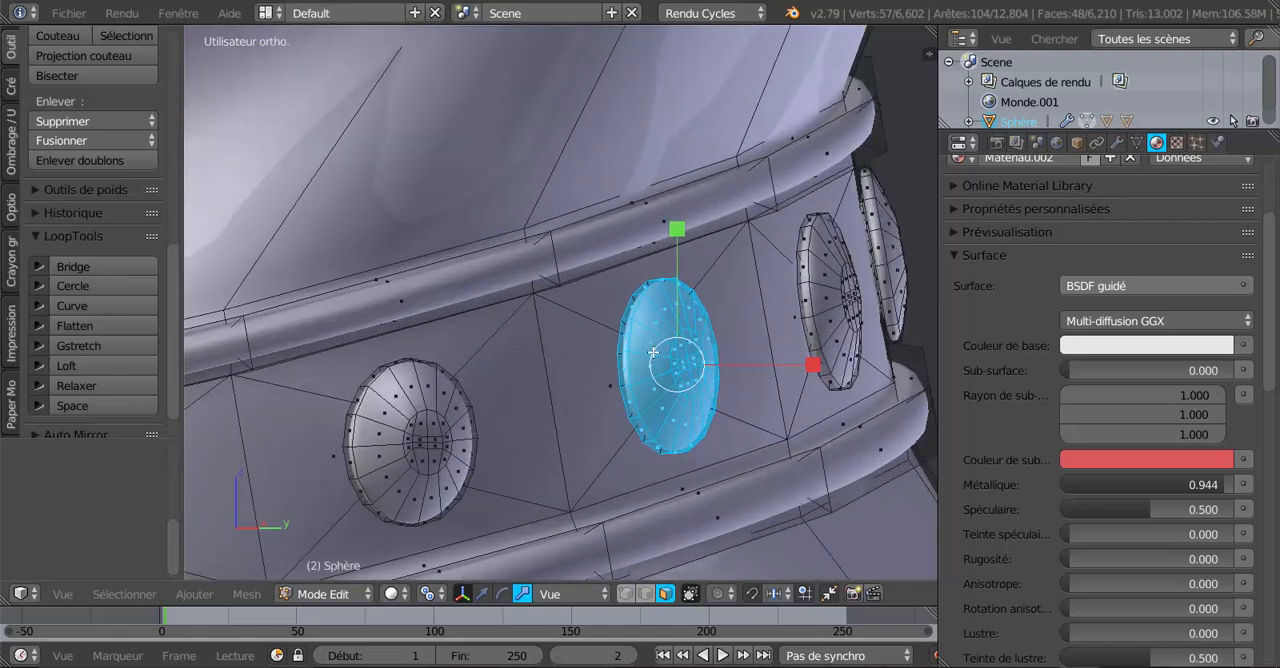
pyautogui.press('z')
pyautogui.scroll(4, 653, 352)
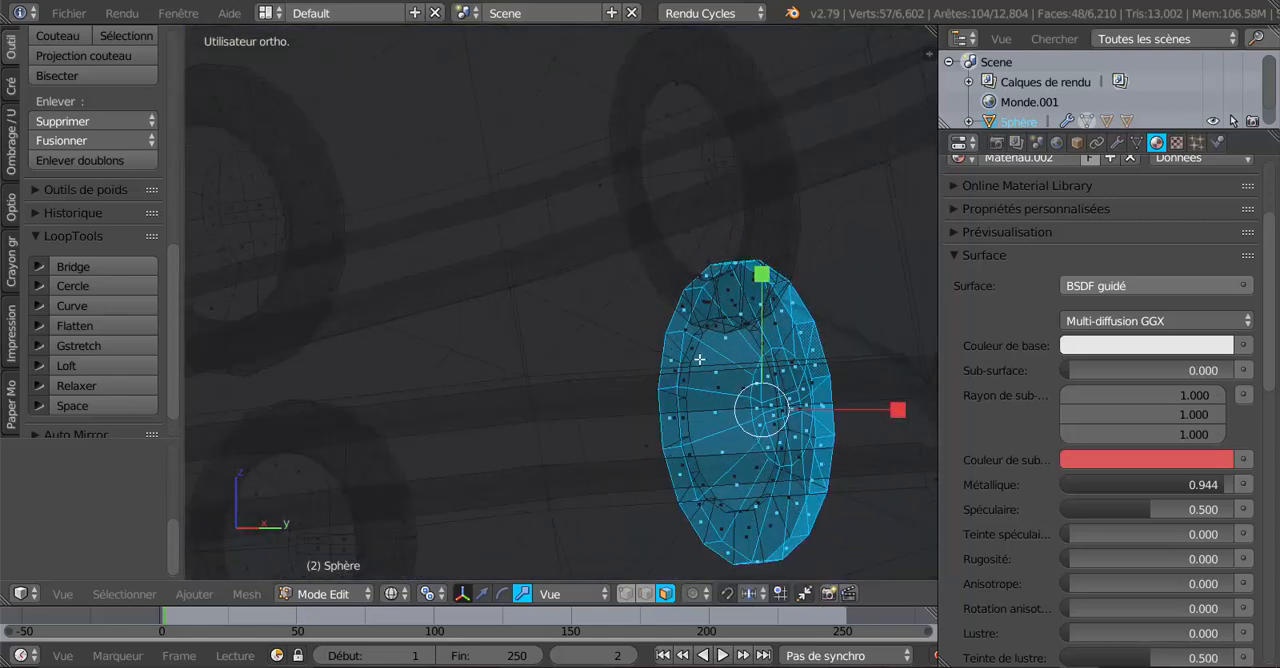
pyautogui.moveTo(688, 354); pyautogui.dragTo(680, 354, button='middle')
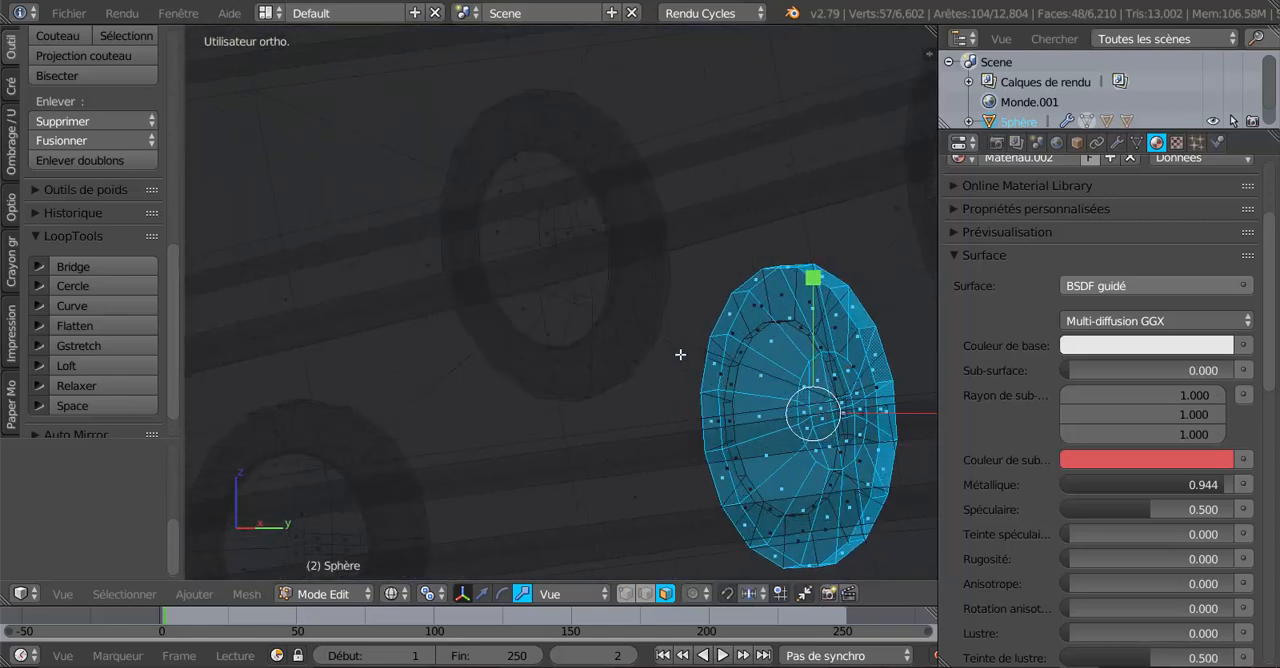
pyautogui.keyDown('alt'); pyautogui.keyDown('shift'); pyautogui.rightClick(746, 324); pyautogui.keyUp('shift'); pyautogui.keyUp('alt')
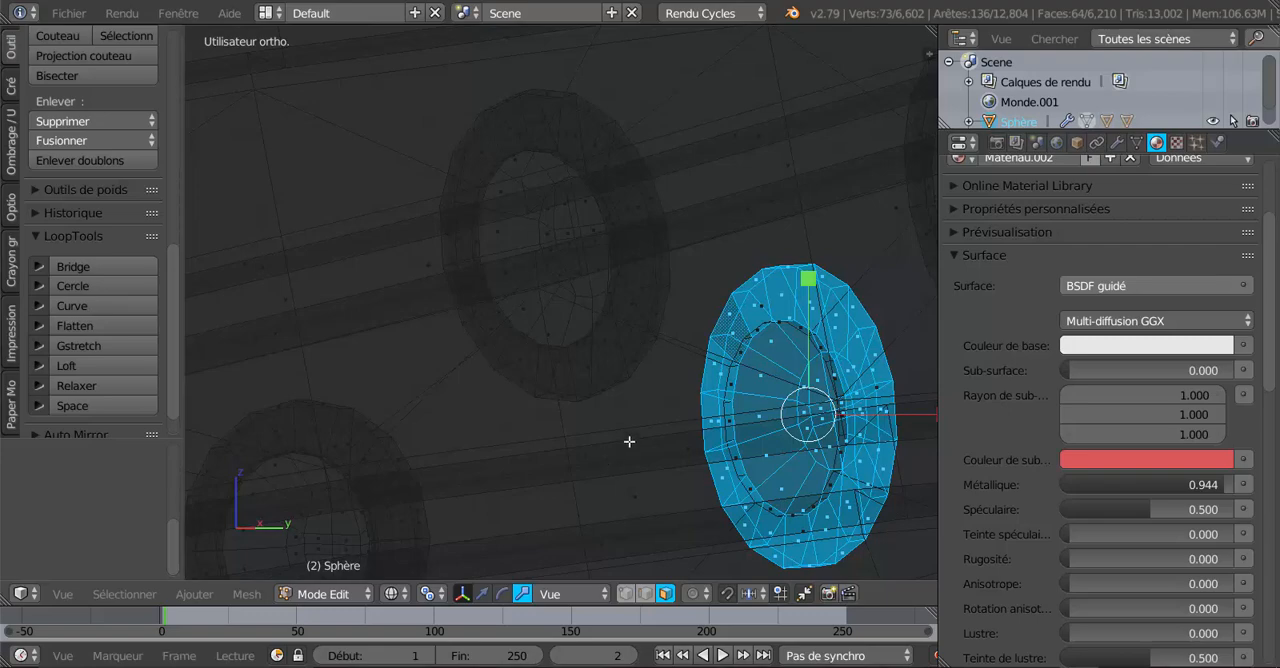
pyautogui.press('z')
# Examine the back of the selected rivet from inside the helmet for faces missing from the selection.
pyautogui.scroll(-6, 625, 446)
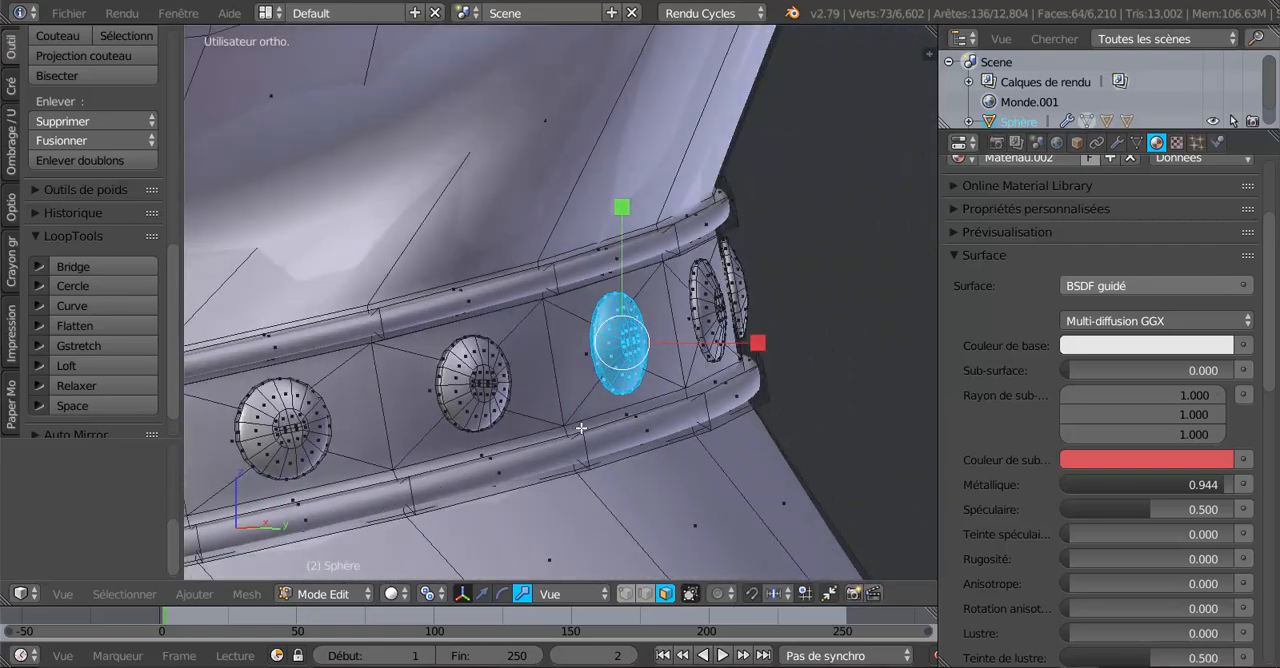
pyautogui.moveTo(581, 428); pyautogui.dragTo(536, 463, button='middle')
pyautogui.scroll(3, 400, 443)
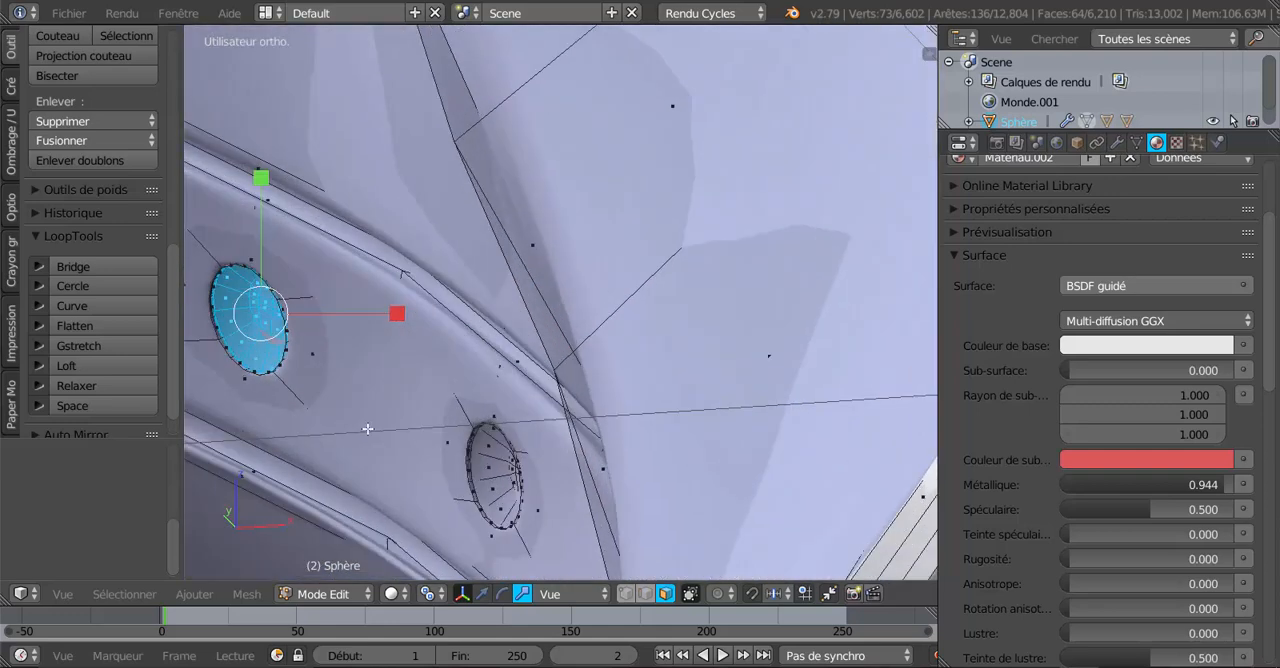
pyautogui.keyDown('shift'); pyautogui.moveTo(449, 409); pyautogui.dragTo(689, 389, button='middle'); pyautogui.keyUp('shift')
pyautogui.scroll(3, 484, 395)
pyautogui.keyDown('shift'); pyautogui.moveTo(504, 384); pyautogui.dragTo(621, 392, button='middle'); pyautogui.keyUp('shift')
pyautogui.scroll(5, 538, 396)
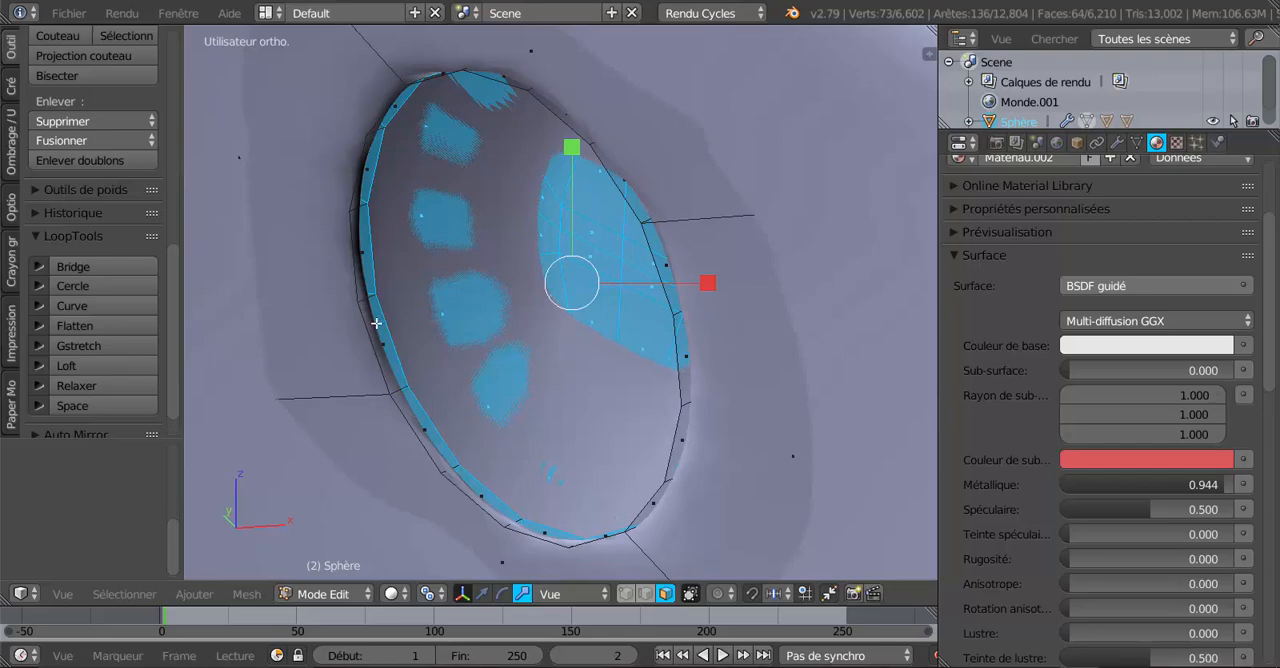
pyautogui.scroll(-9, 714, 380)
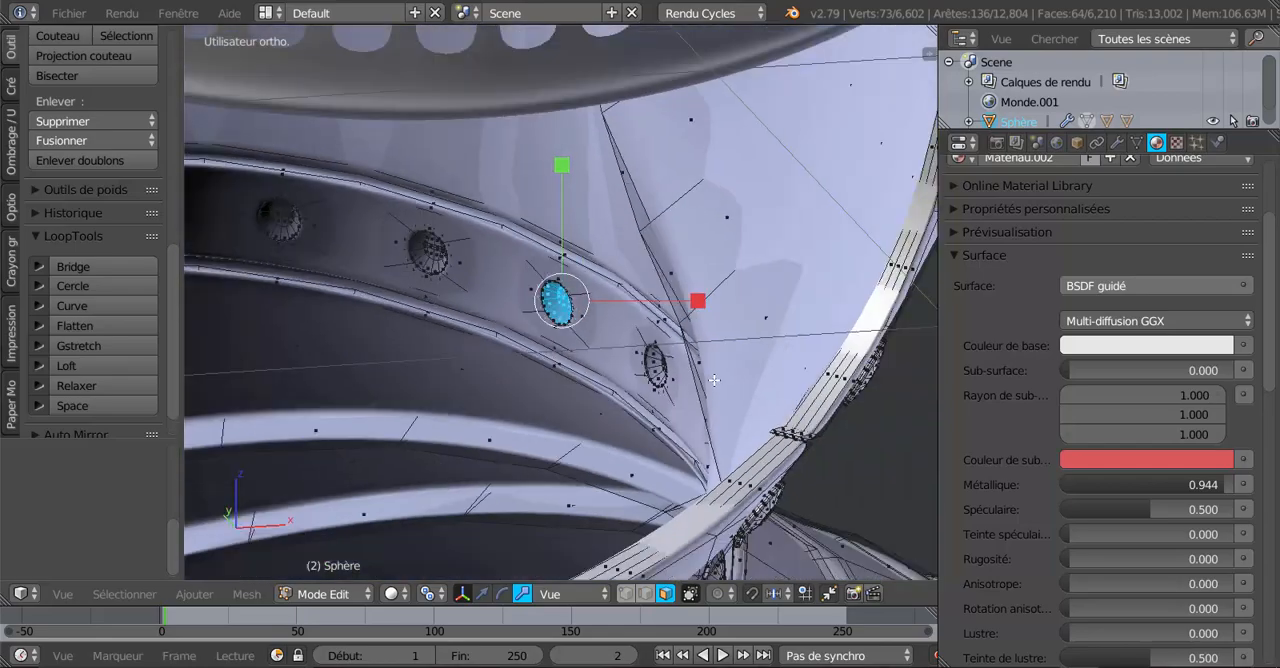
pyautogui.scroll(-3, 714, 380)
pyautogui.moveTo(776, 377); pyautogui.dragTo(471, 358, button='middle')
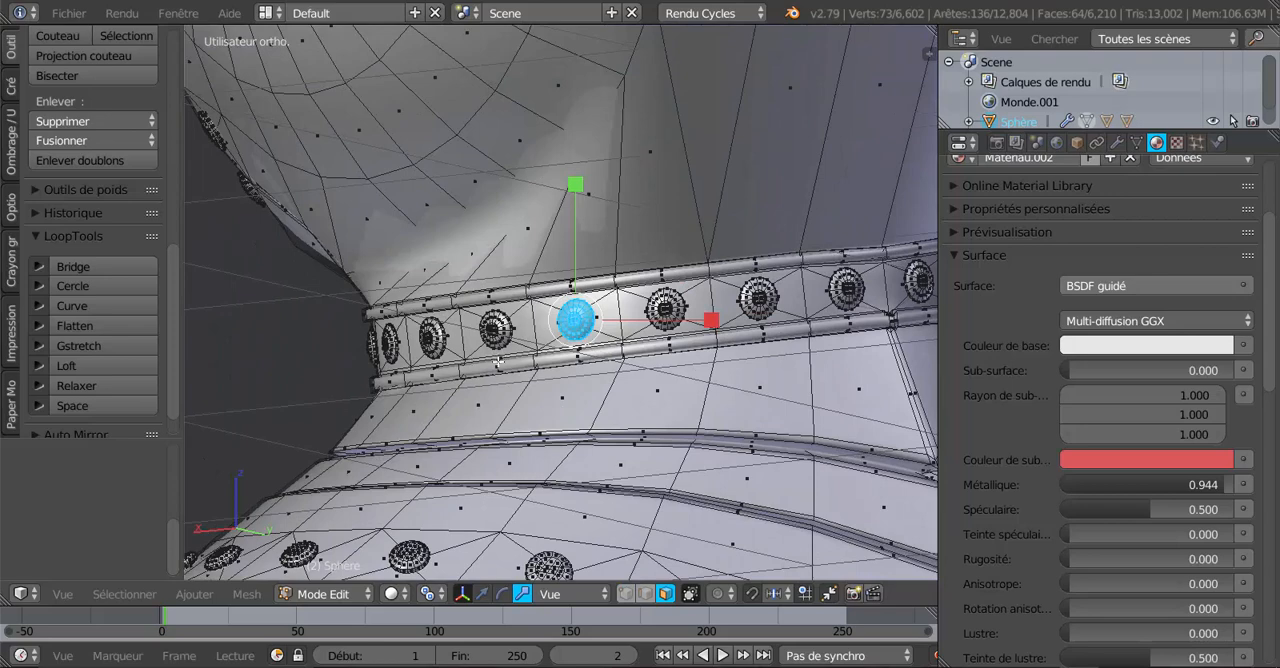
# Extend the selection to the matching rivets across the helmet with Select Similar by face regions.
pyautogui.click(195, 594)
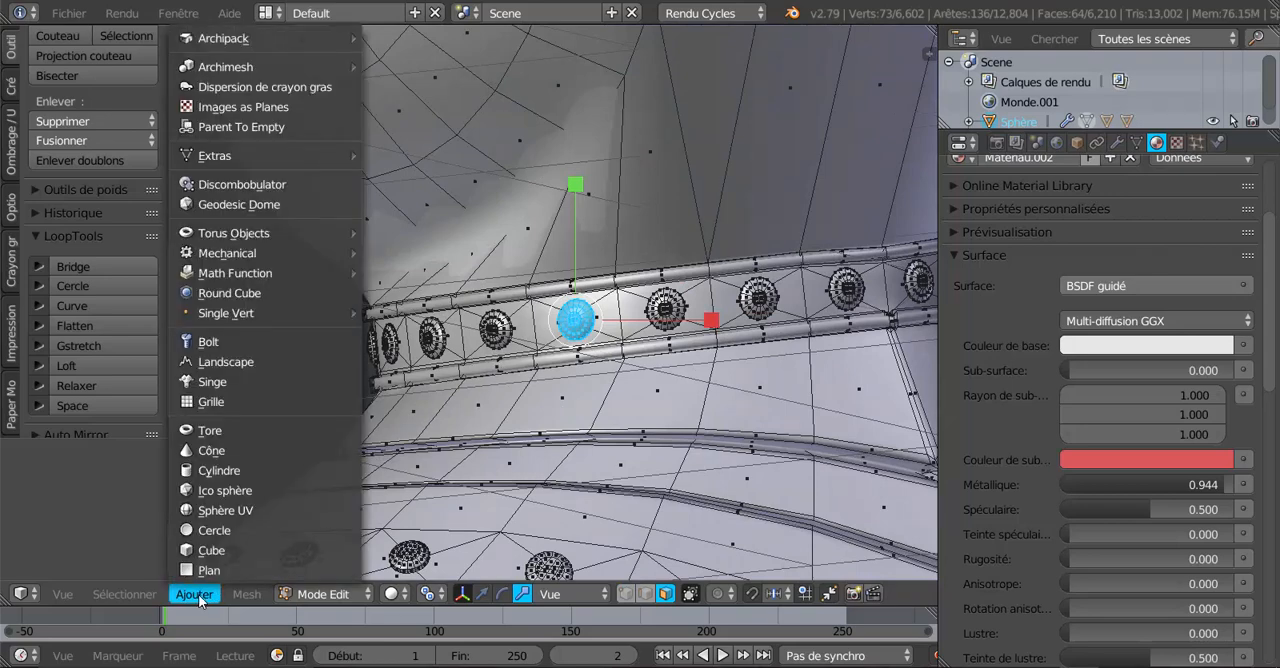
pyautogui.moveTo(129, 597)
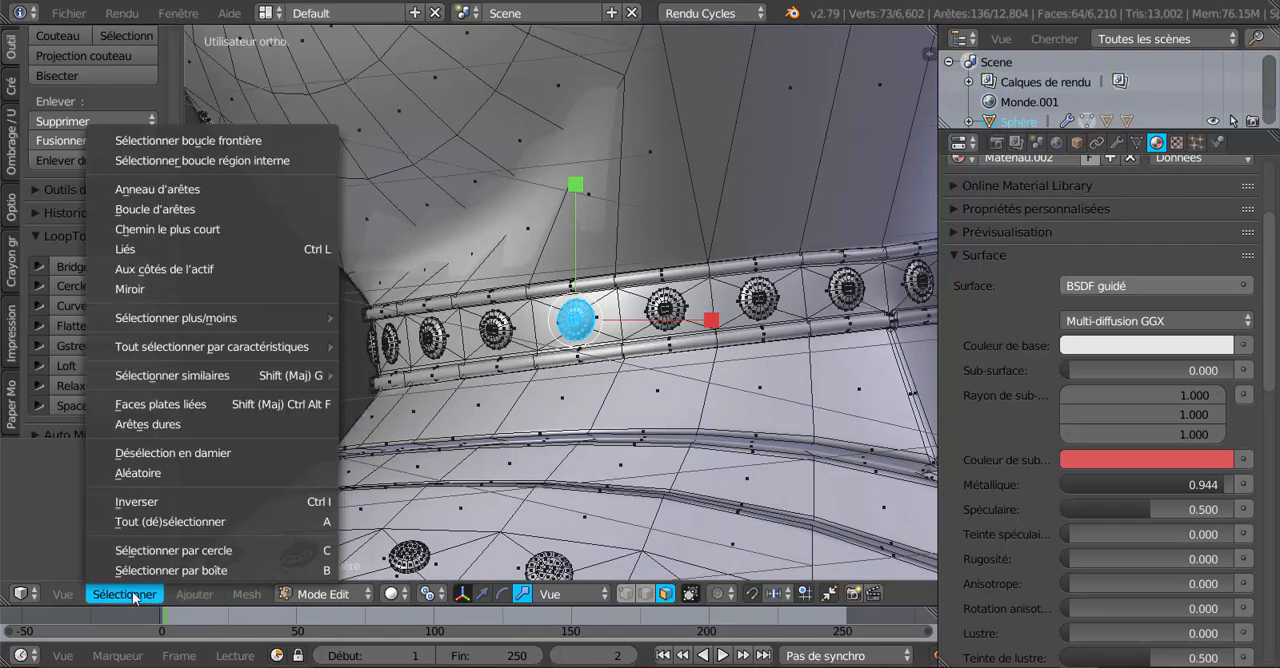
pyautogui.moveTo(163, 377)
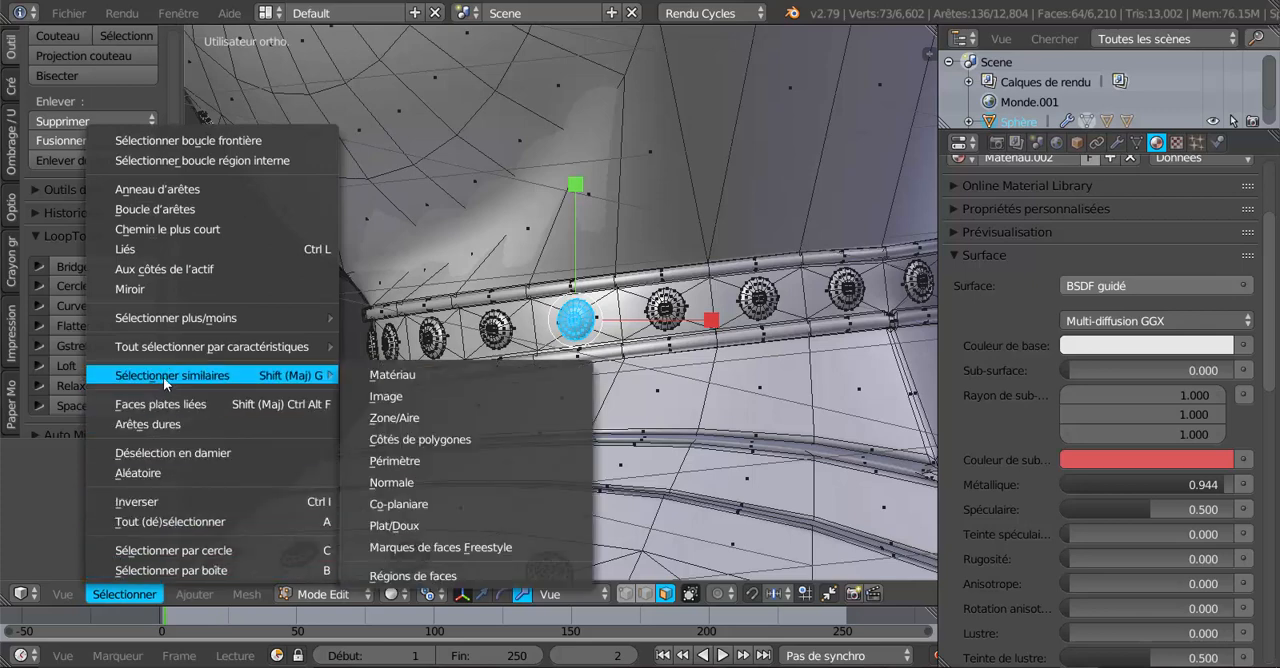
pyautogui.click(395, 577)
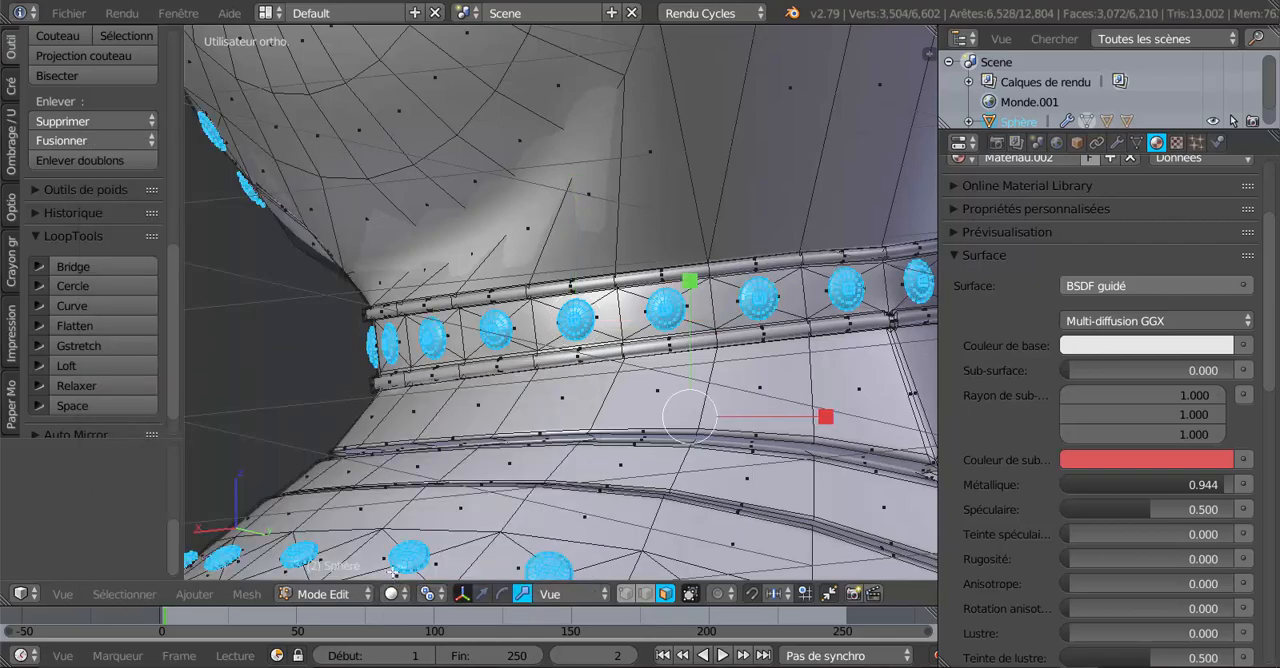
# Add the unselected outer rim faces of the two rivets on one side of the chin to the selection.
pyautogui.scroll(-5, 392, 572)
pyautogui.moveTo(345, 565); pyautogui.dragTo(655, 547, button='middle')
pyautogui.moveTo(623, 491); pyautogui.dragTo(663, 518, button='middle')
pyautogui.scroll(10, 541, 432)
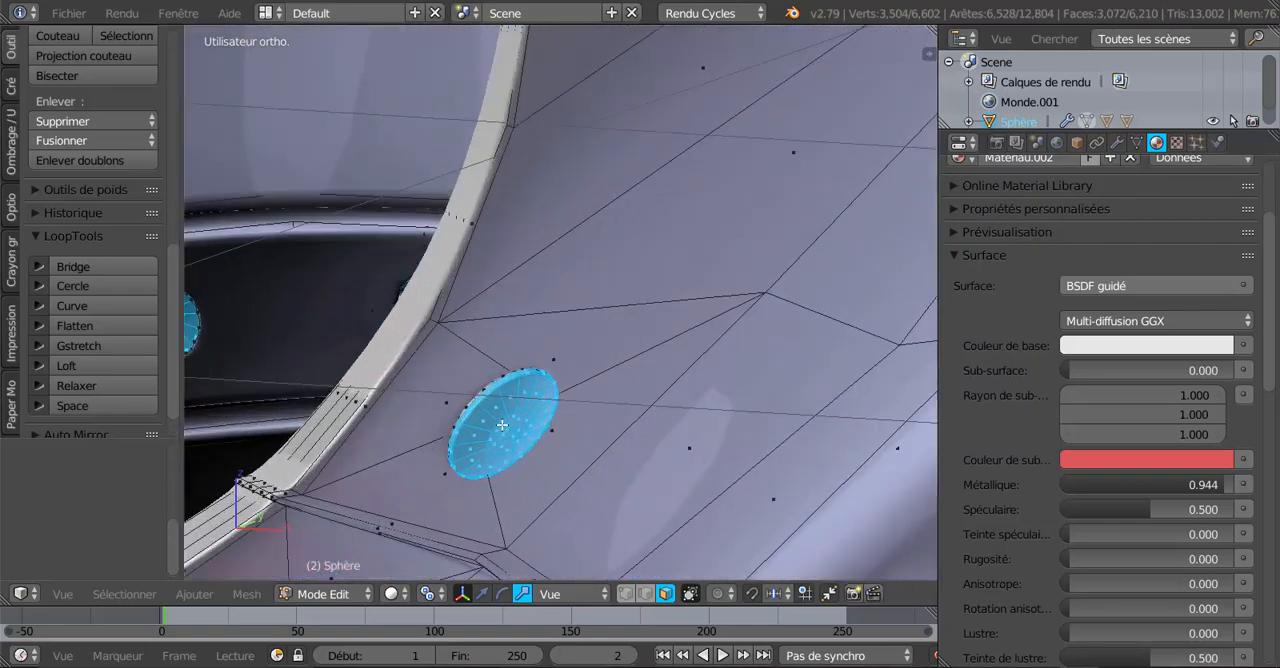
pyautogui.scroll(5, 588, 361)
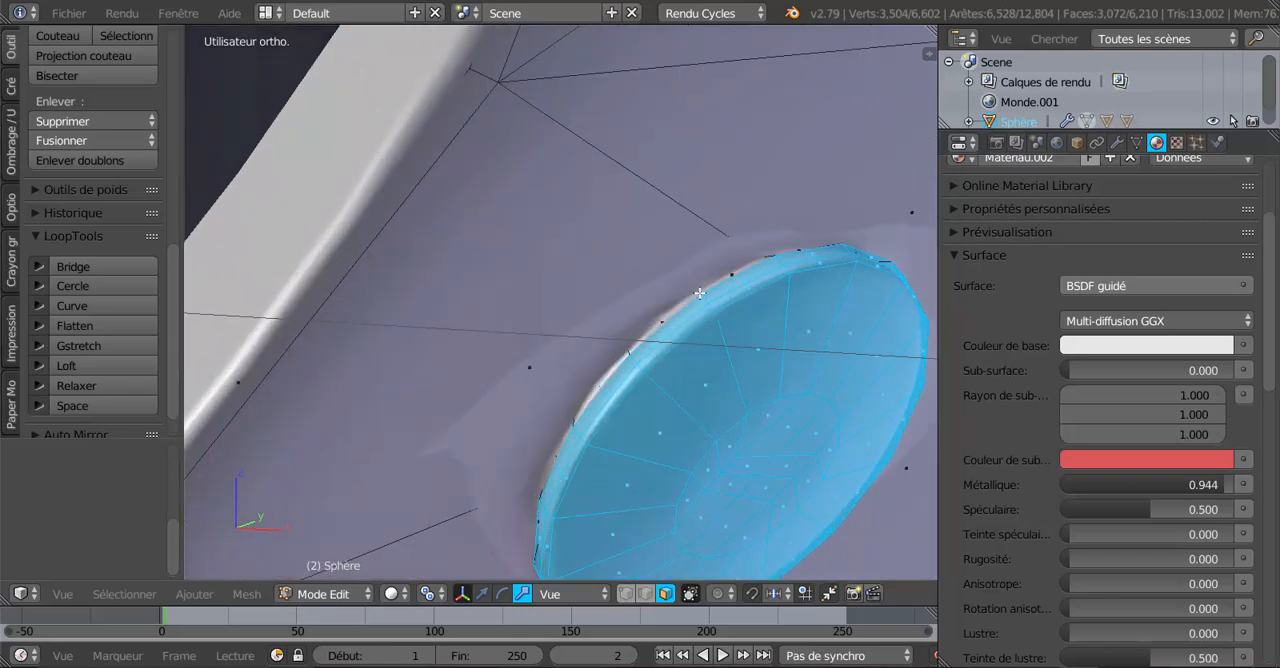
pyautogui.keyDown('alt'); pyautogui.keyDown('shift'); pyautogui.rightClick(699, 293); pyautogui.keyUp('shift'); pyautogui.keyUp('alt')
pyautogui.scroll(-8, 620, 418)
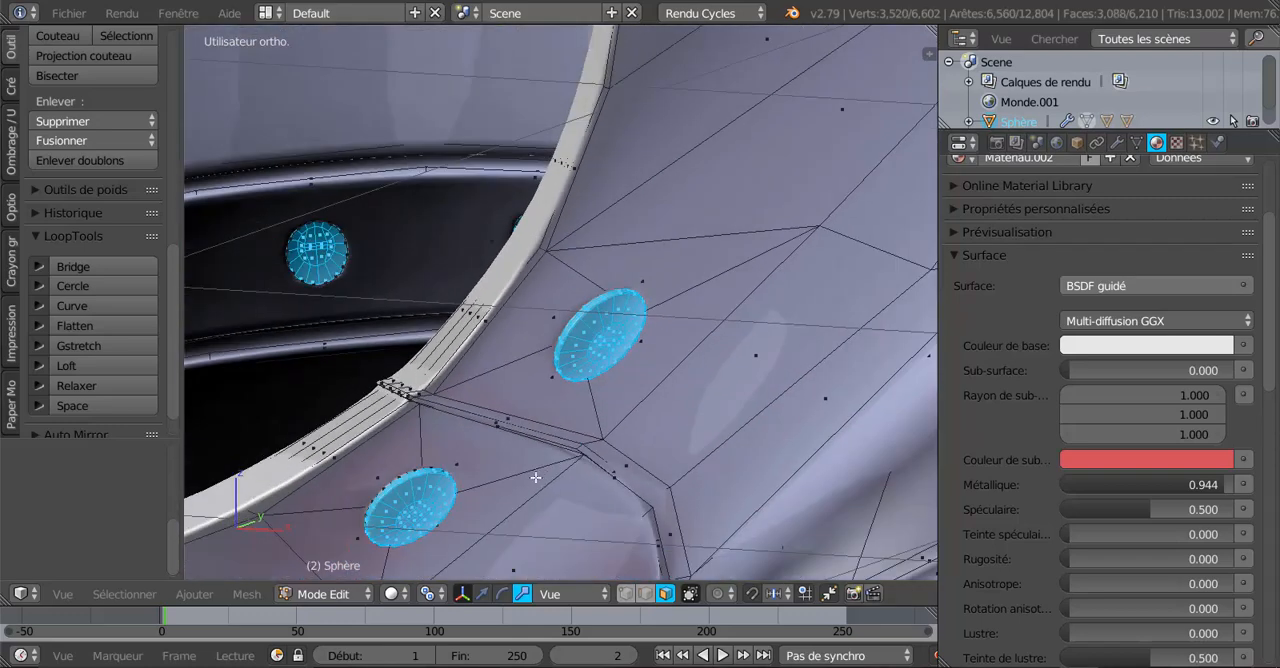
pyautogui.scroll(8, 495, 279)
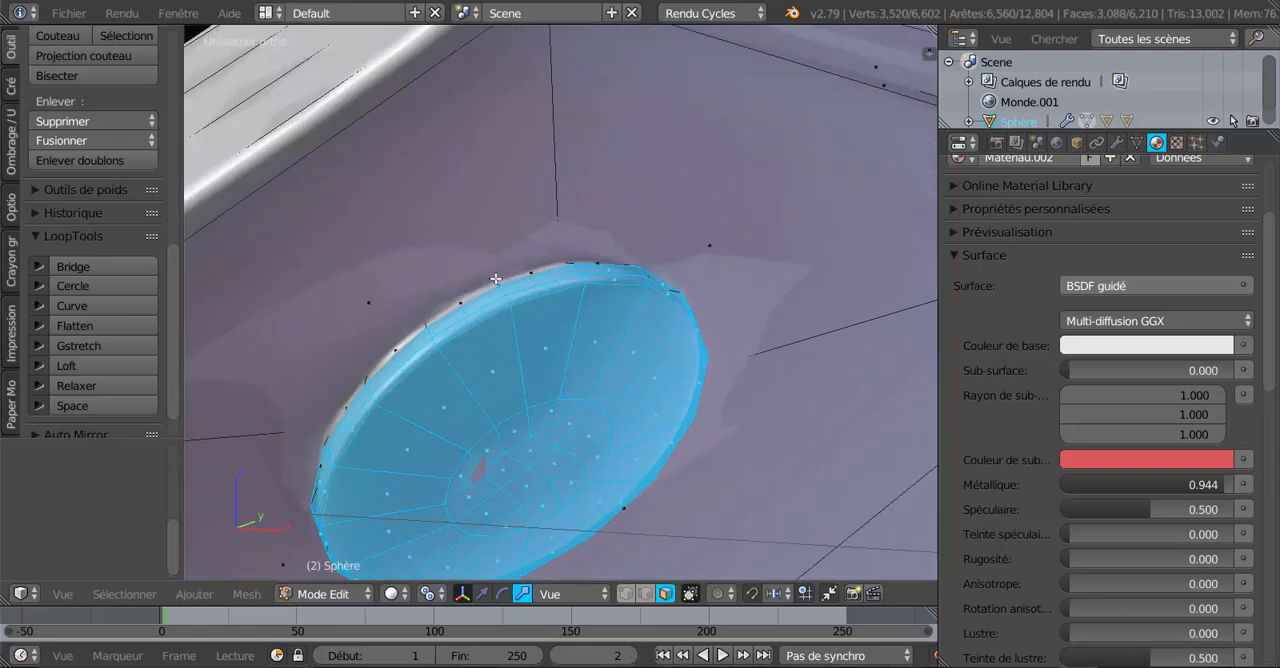
pyautogui.scroll(-10, 496, 285)
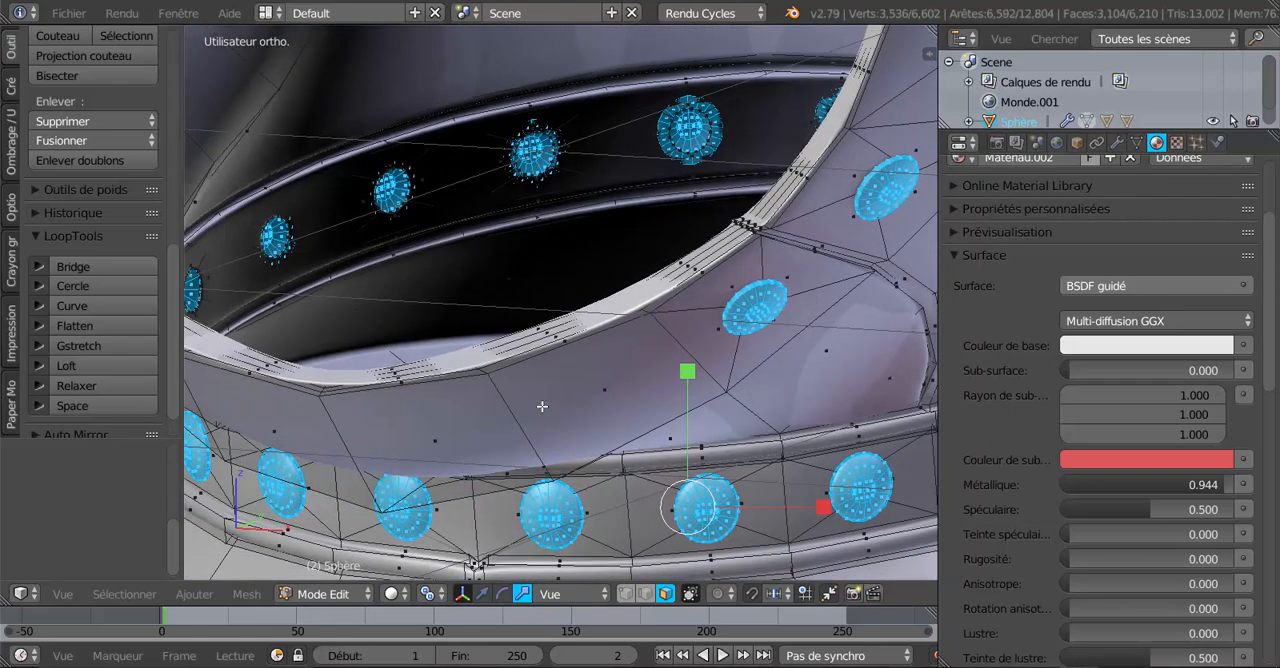
# Add the outer rim faces of the two rivets on the opposite side of the chin, and check the complete rivet selection.
pyautogui.moveTo(542, 406); pyautogui.dragTo(599, 421, button='middle')
pyautogui.scroll(6, 513, 347)
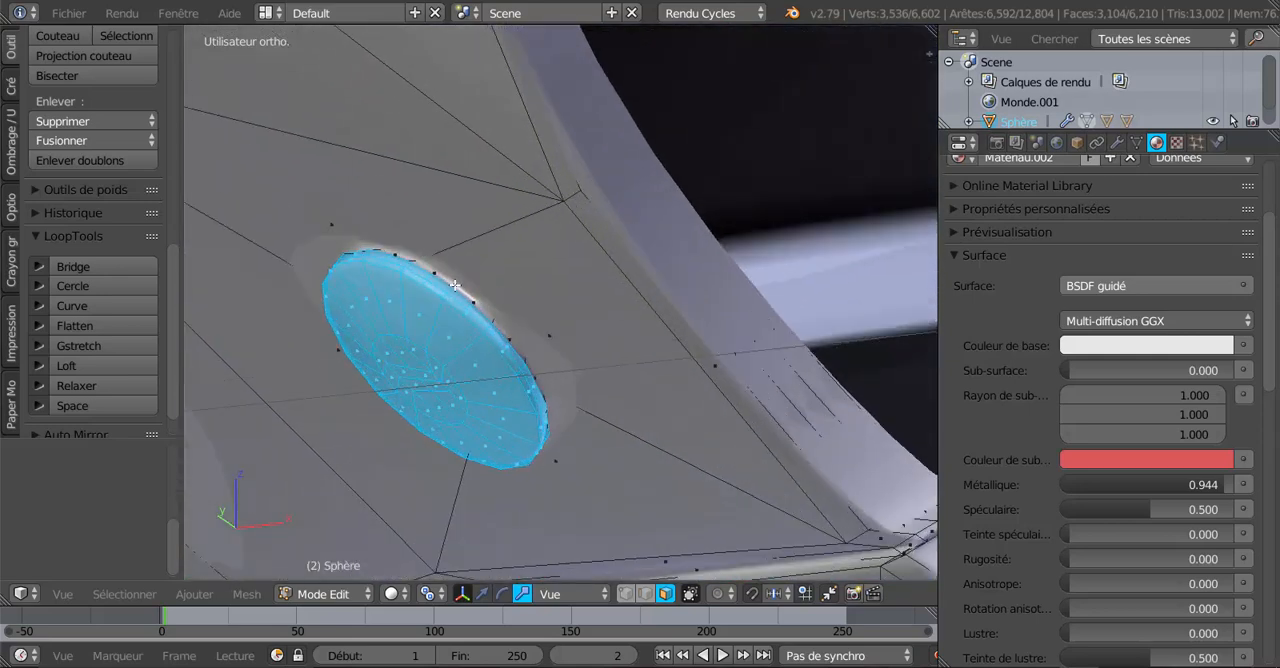
pyautogui.keyDown('alt'); pyautogui.keyDown('shift'); pyautogui.rightClick(455, 286); pyautogui.keyUp('shift'); pyautogui.keyUp('alt')
pyautogui.scroll(-3, 480, 310)
pyautogui.keyDown('shift'); pyautogui.moveTo(657, 451); pyautogui.dragTo(519, 280, button='middle'); pyautogui.keyUp('shift')
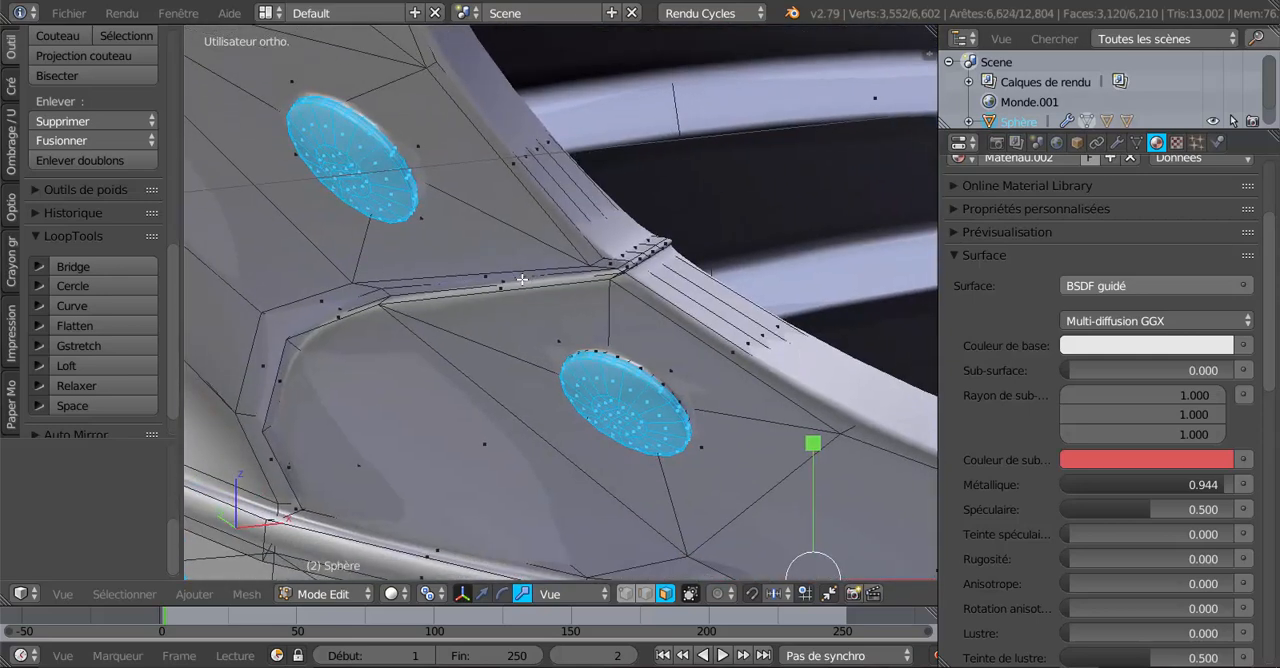
pyautogui.scroll(3, 696, 400)
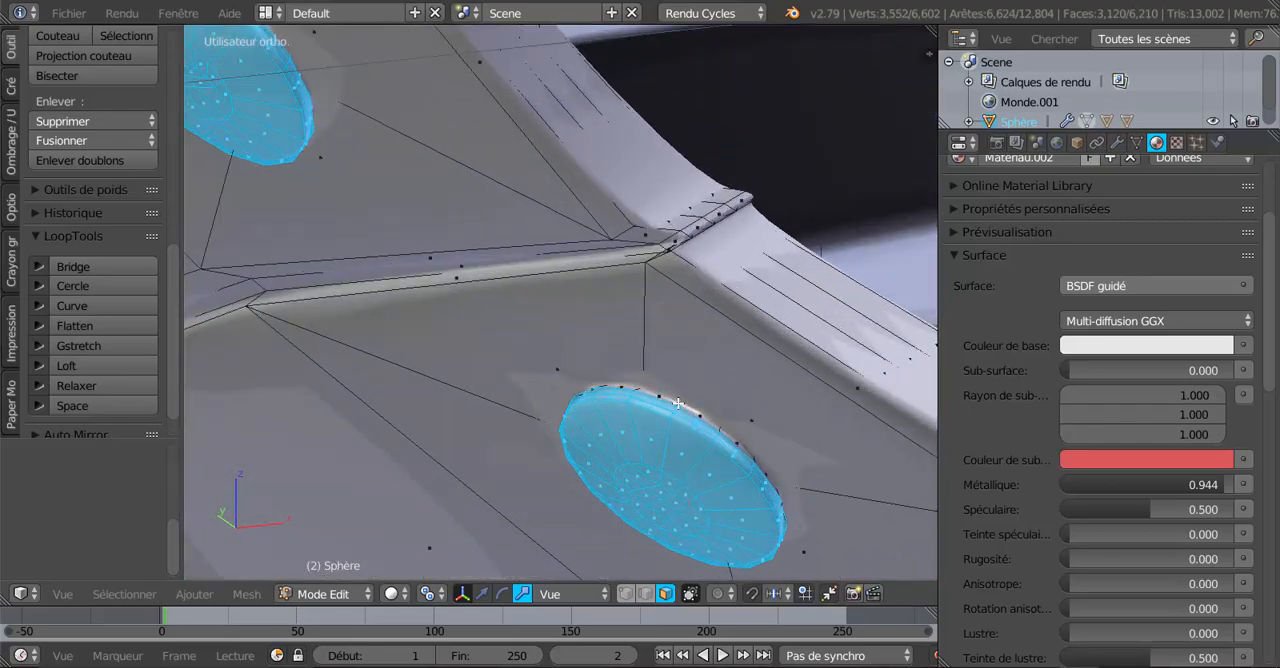
pyautogui.keyDown('alt'); pyautogui.keyDown('shift'); pyautogui.rightClick(679, 403); pyautogui.keyUp('shift'); pyautogui.keyUp('alt')
pyautogui.scroll(-11, 680, 404)
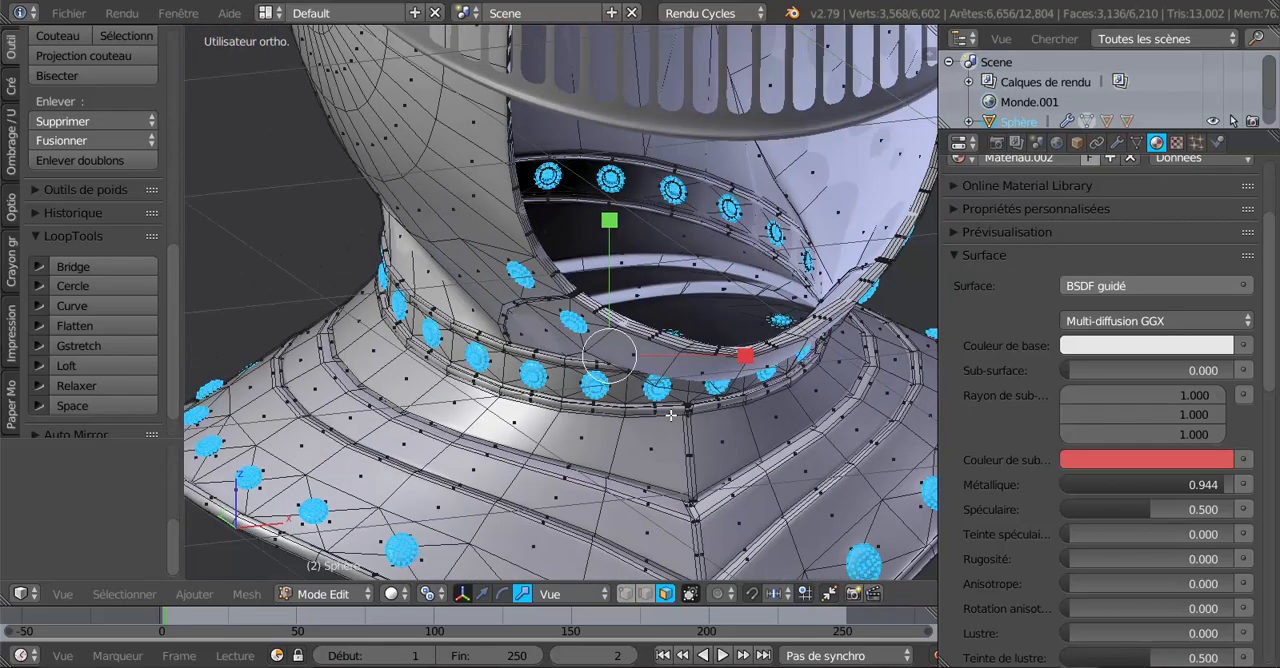
pyautogui.moveTo(609, 412); pyautogui.dragTo(456, 415, button='middle')
pyautogui.keyDown('shift'); pyautogui.moveTo(578, 455); pyautogui.dragTo(537, 302, button='middle'); pyautogui.keyUp('shift')
pyautogui.moveTo(537, 302); pyautogui.dragTo(660, 382, button='middle')
pyautogui.scroll(-4, 611, 317)
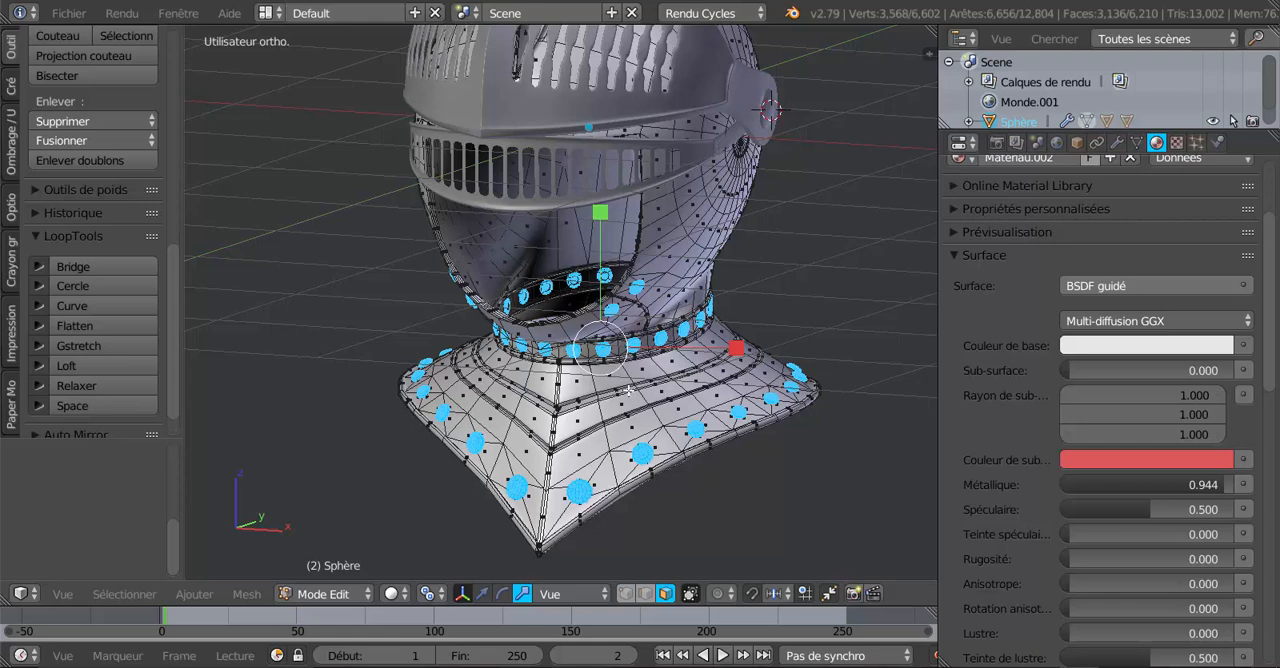
# Add a second material slot to the helmet mesh and create a new material in it for the selected rivets.
pyautogui.moveTo(654, 403); pyautogui.dragTo(668, 412, button='middle')
pyautogui.scroll(4, 1123, 381)
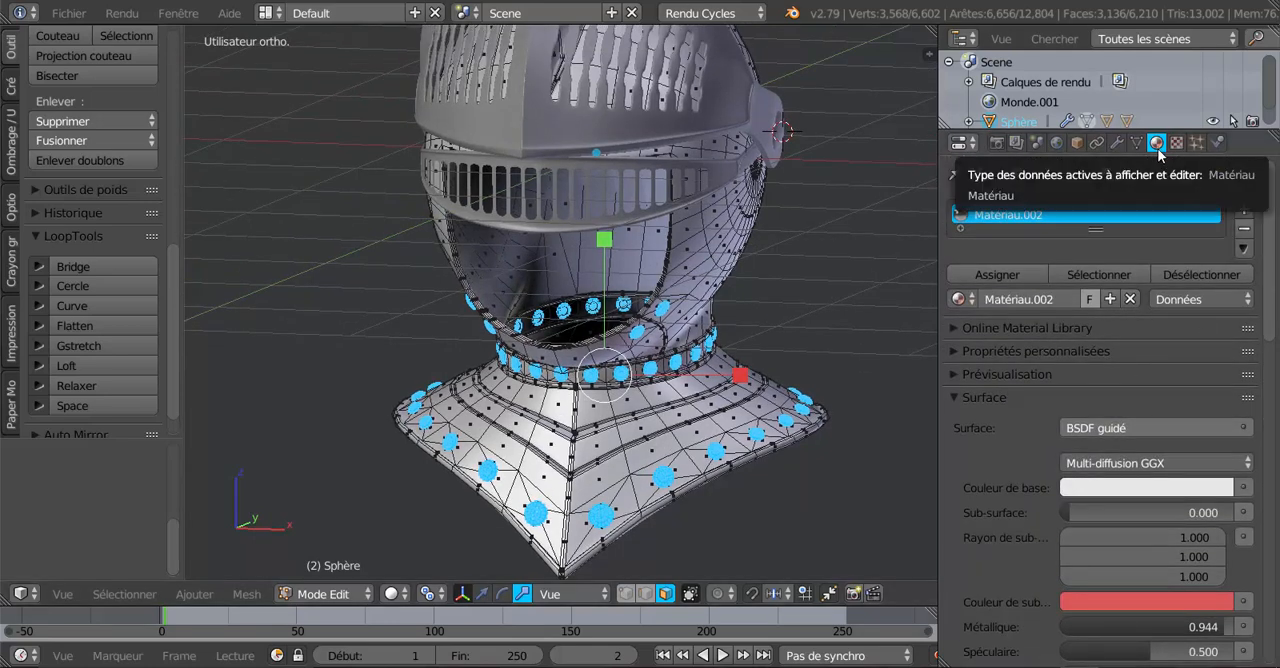
pyautogui.click(1245, 209)
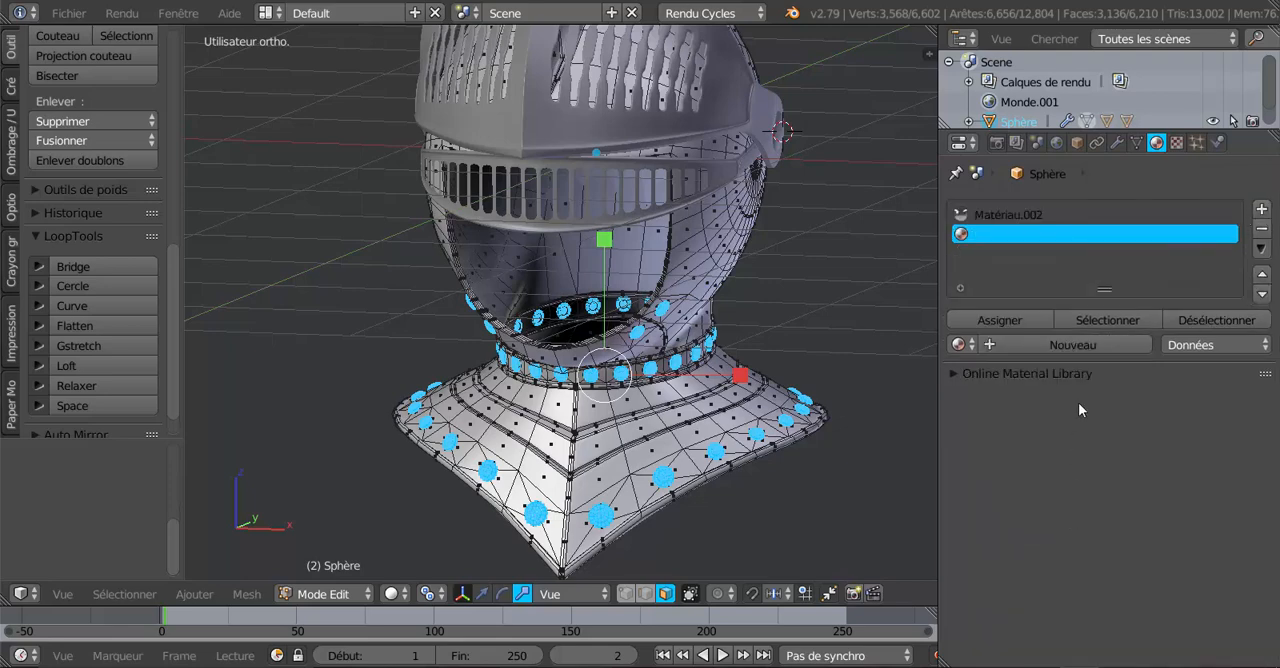
pyautogui.click(1072, 344)
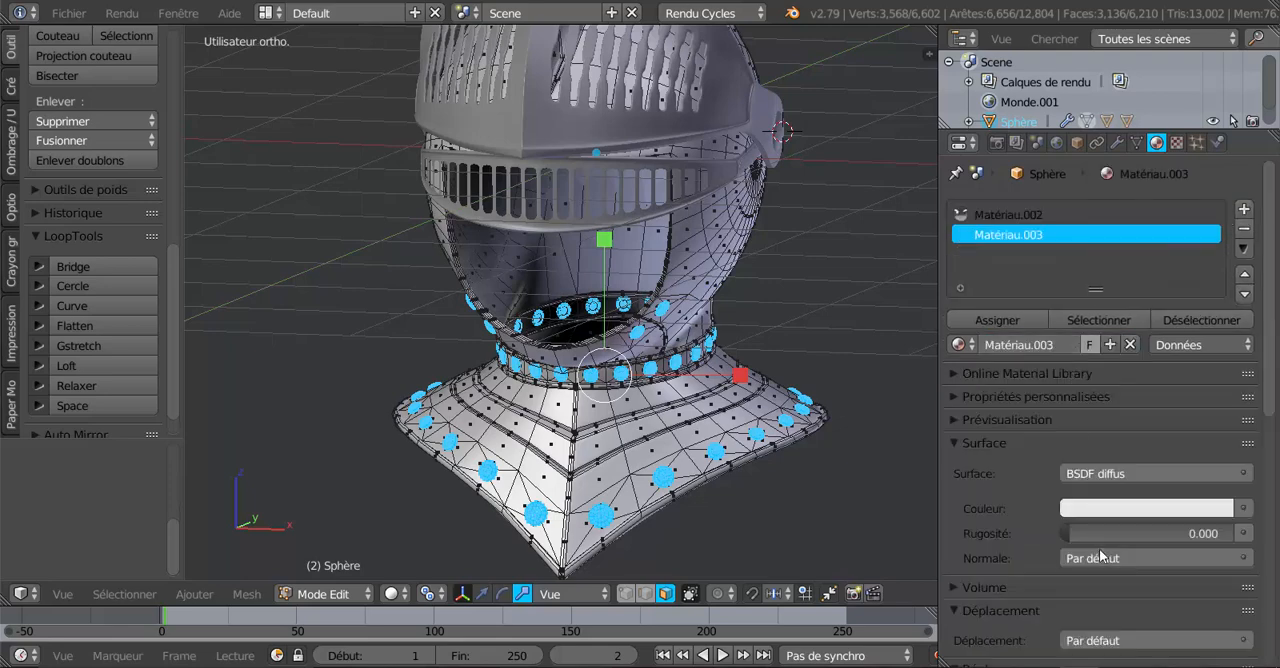
# Set the new material's surface to a Toon BSDF with the Glossy component, size 0.117 and smooth 0.068.
pyautogui.scroll(-5, 1025, 509)
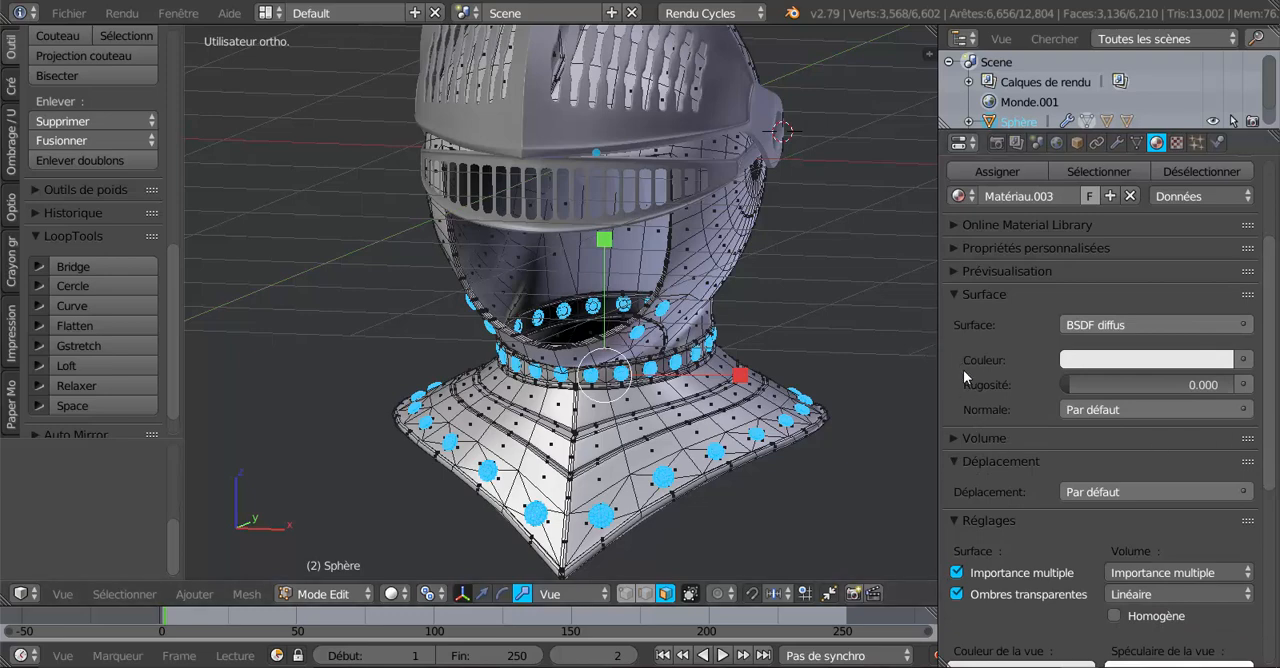
pyautogui.click(1144, 325)
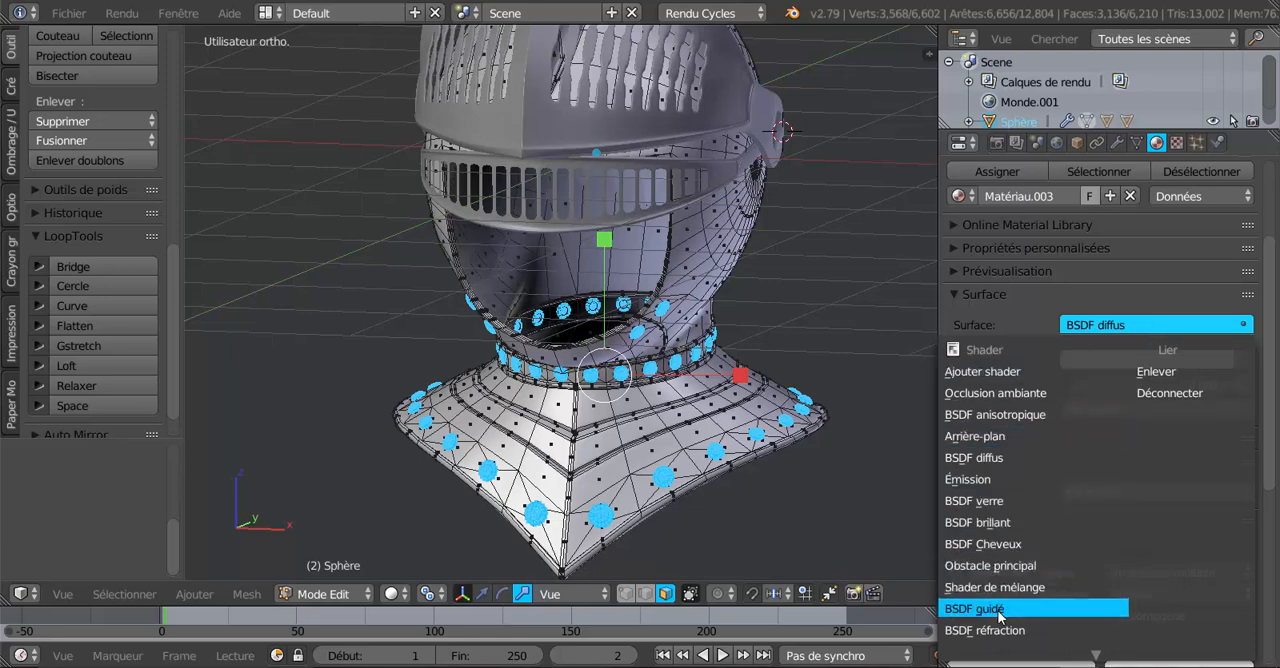
pyautogui.scroll(-6, 998, 611)
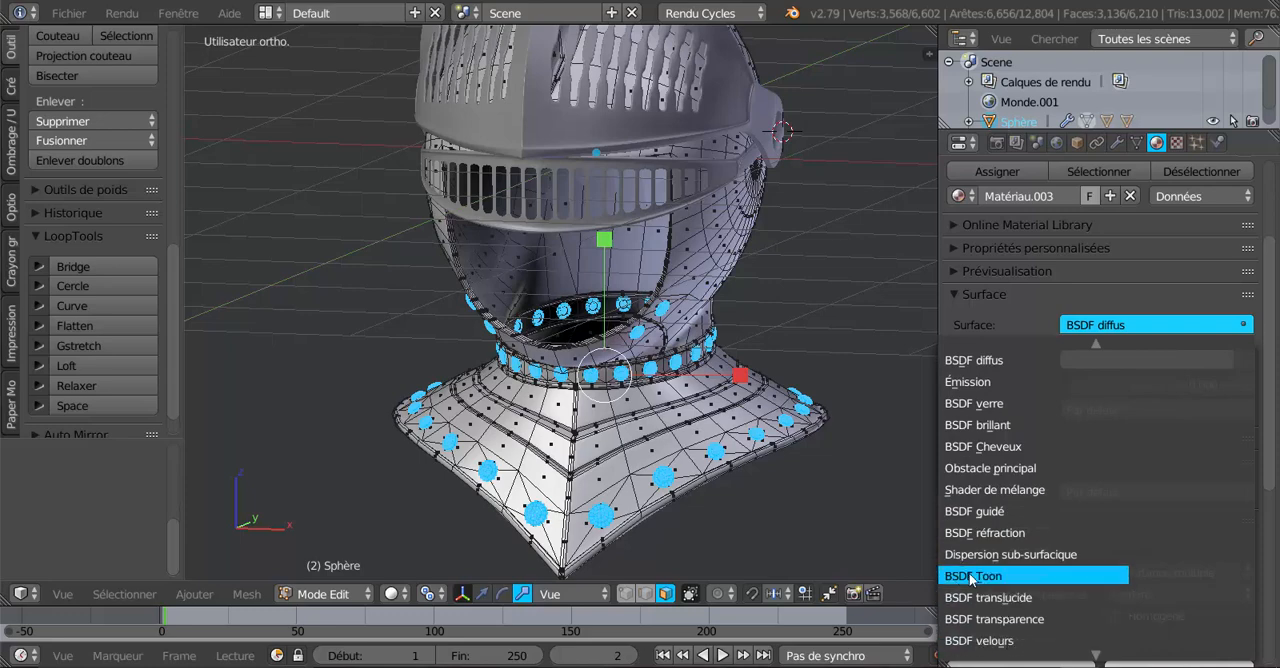
pyautogui.click(970, 577)
pyautogui.click(1133, 353)
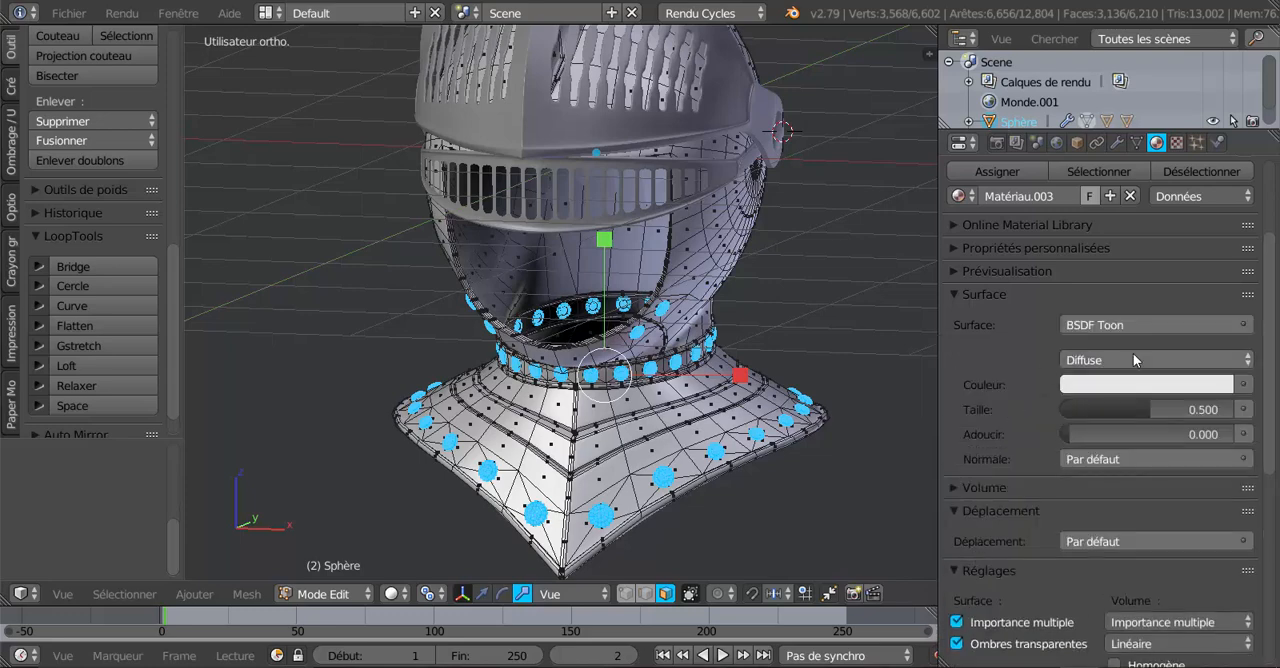
pyautogui.click(1148, 314)
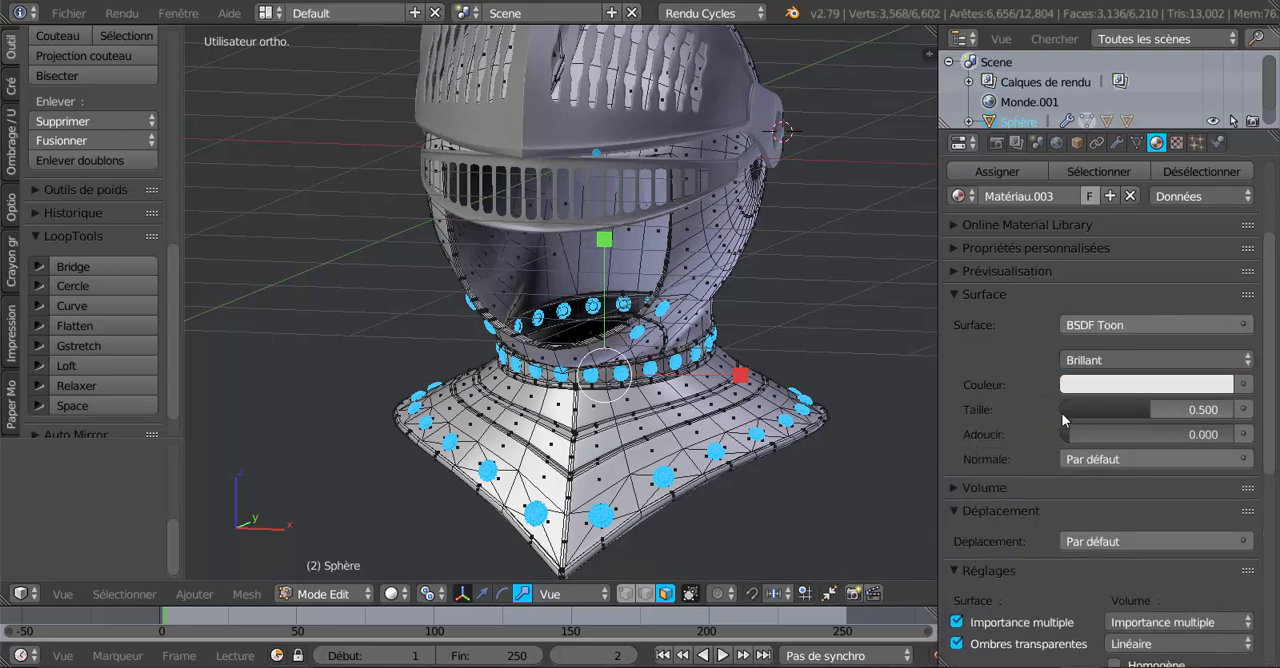
pyautogui.moveTo(1124, 408); pyautogui.dragTo(1079, 434)
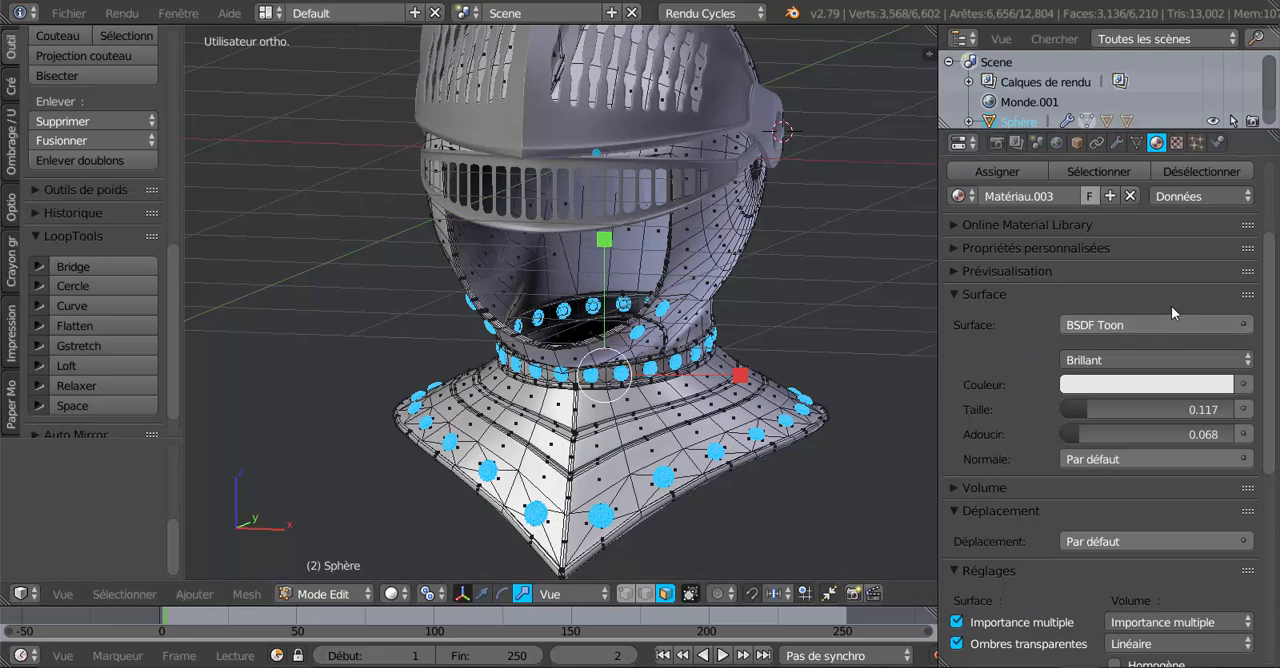
# Assign the new material to the selected rivet faces and inspect the collar rivets up close in rendered shading.
pyautogui.scroll(3, 1171, 306)
pyautogui.click(1024, 292)
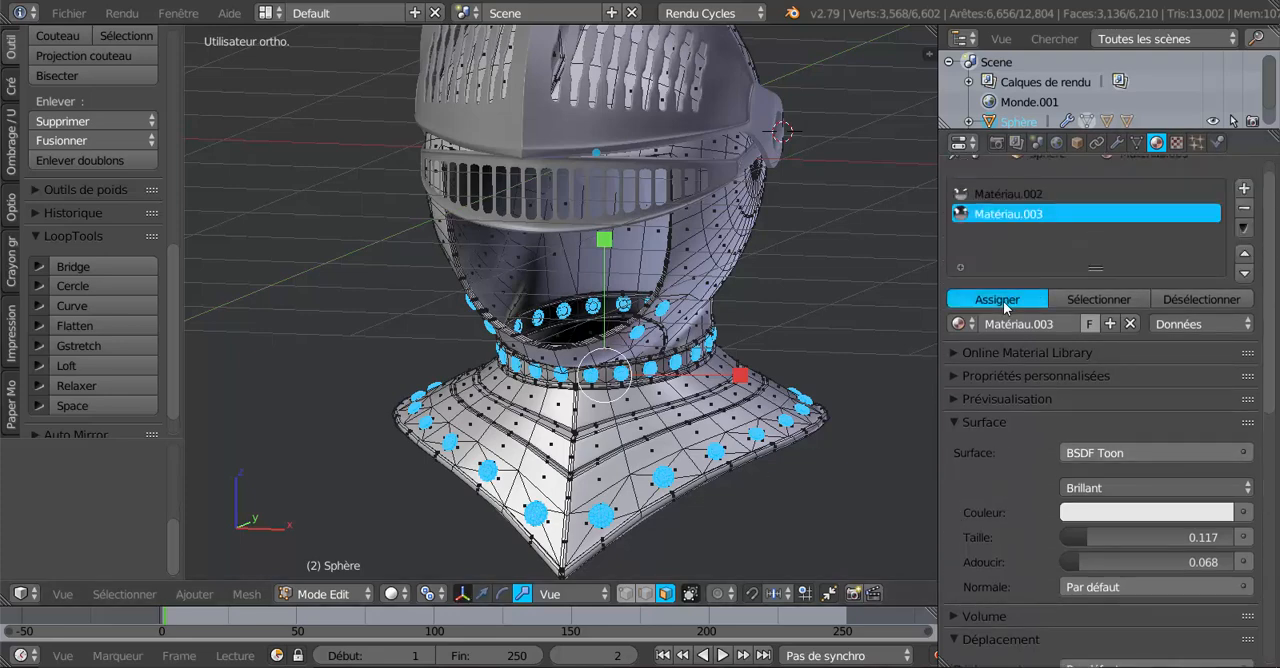
pyautogui.click(390, 594)
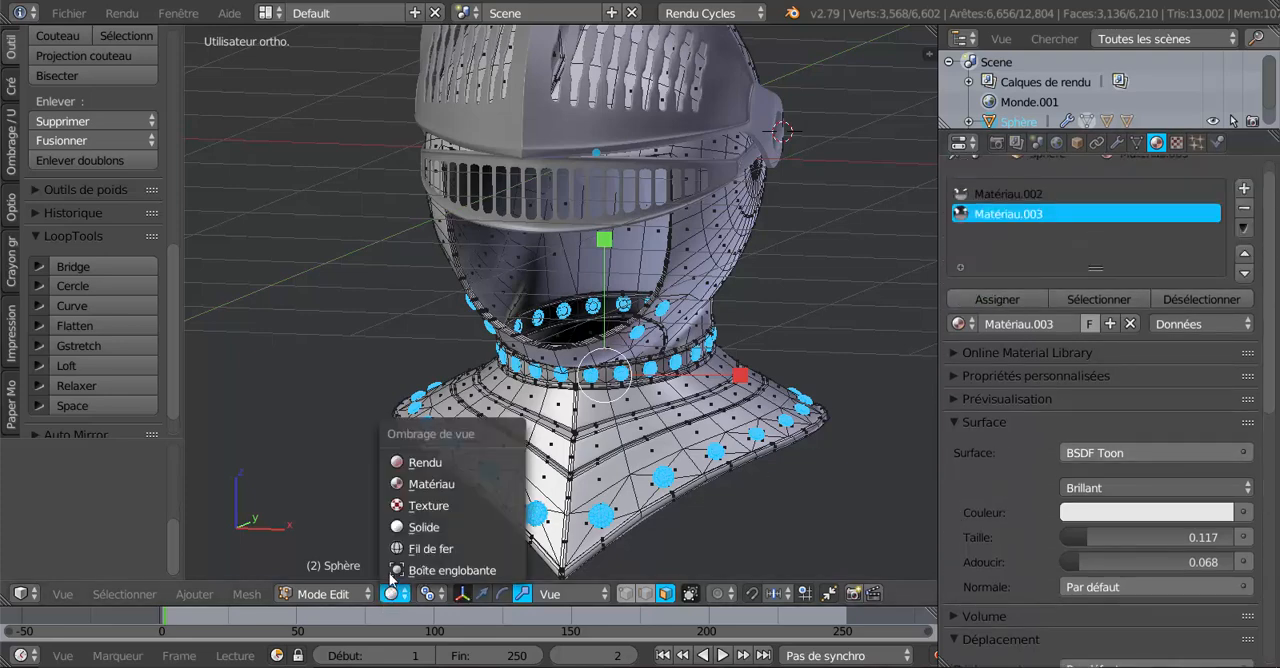
pyautogui.click(413, 463)
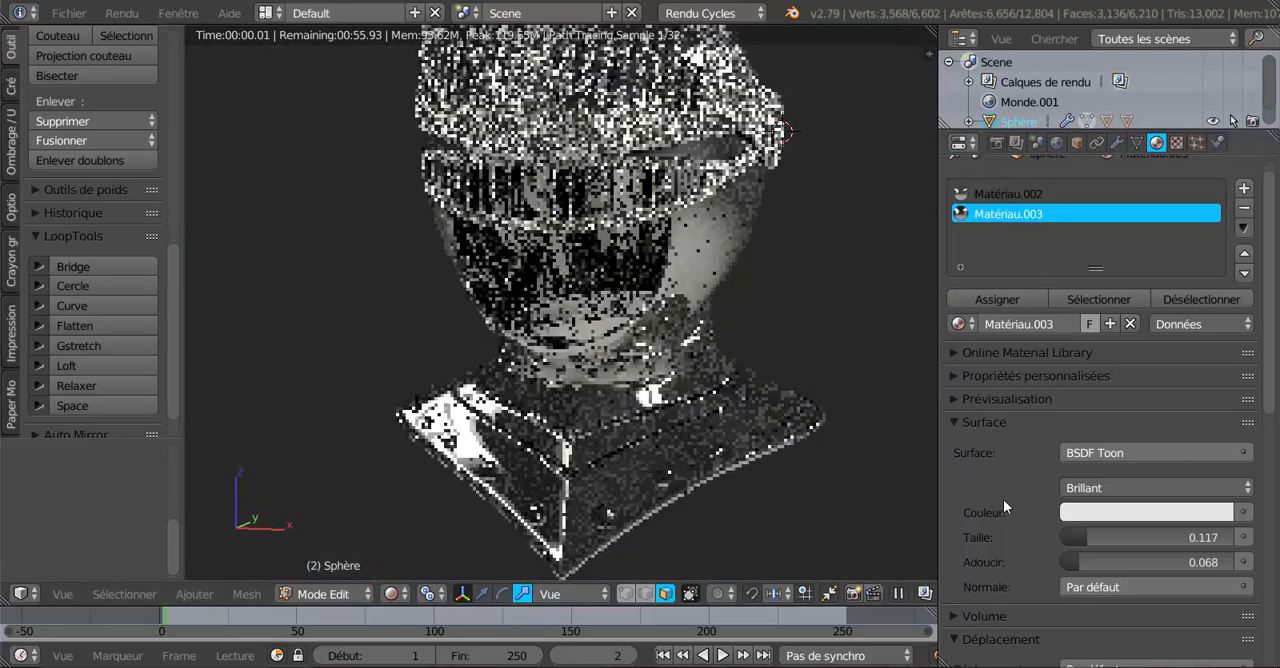
pyautogui.moveTo(843, 514); pyautogui.dragTo(746, 524, button='middle')
pyautogui.scroll(5, 742, 500)
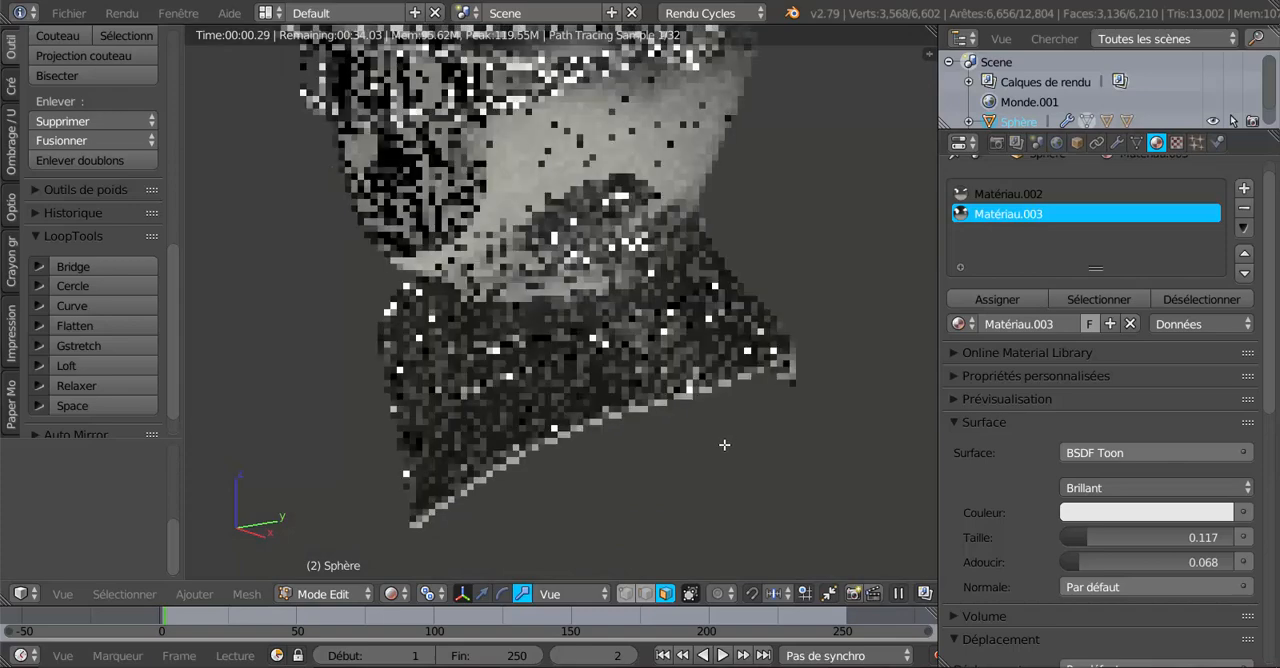
pyautogui.scroll(2, 724, 444)
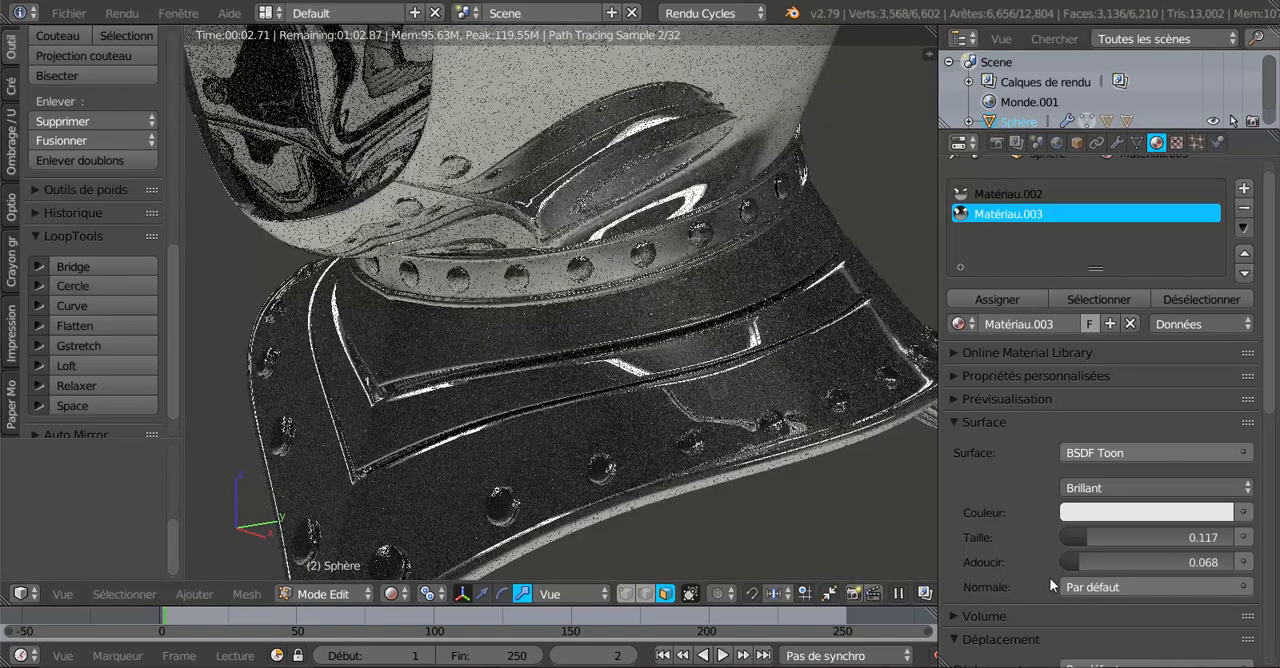
# Set the rivet material's smooth value to 0.266 and its size to 0.282, keeping the Glossy component.
pyautogui.moveTo(1070, 561); pyautogui.dragTo(1104, 561)
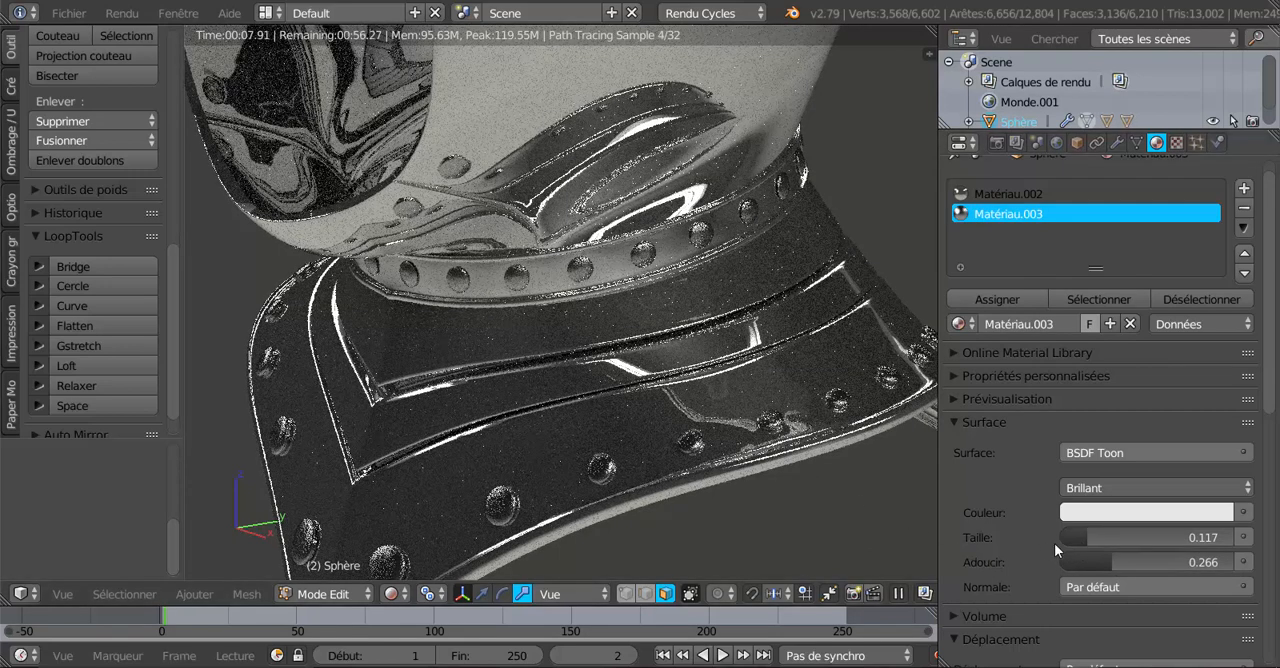
pyautogui.moveTo(1085, 534); pyautogui.dragTo(1113, 534)
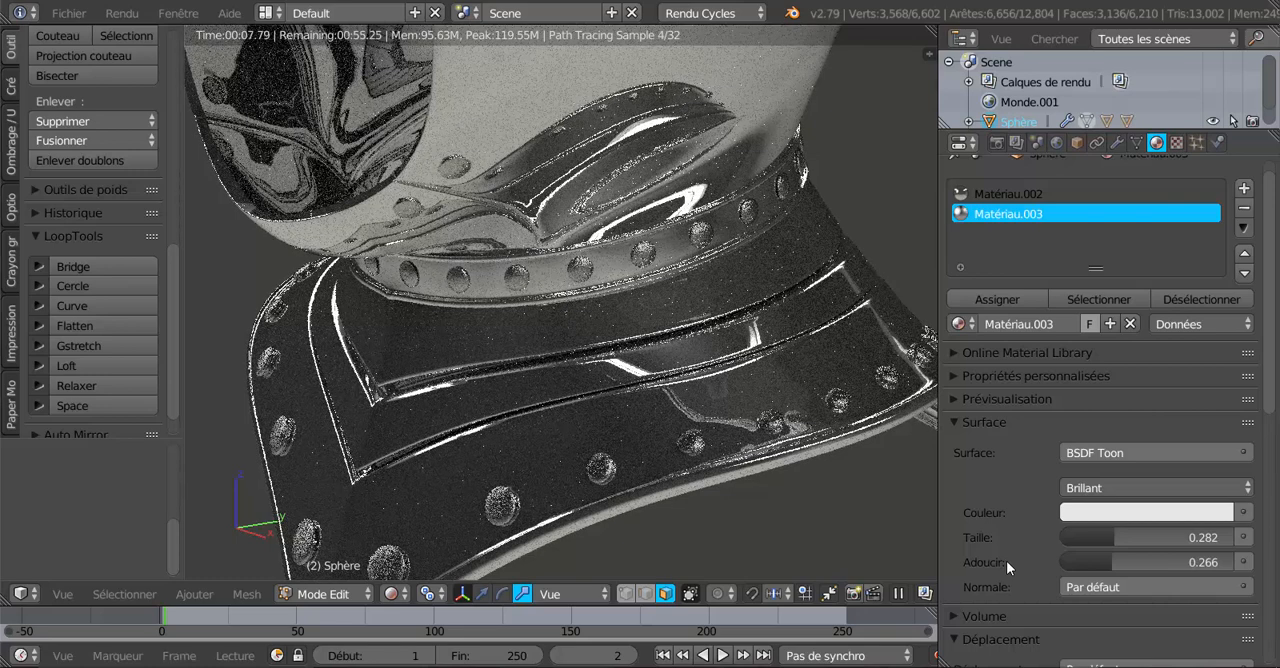
pyautogui.click(1151, 488)
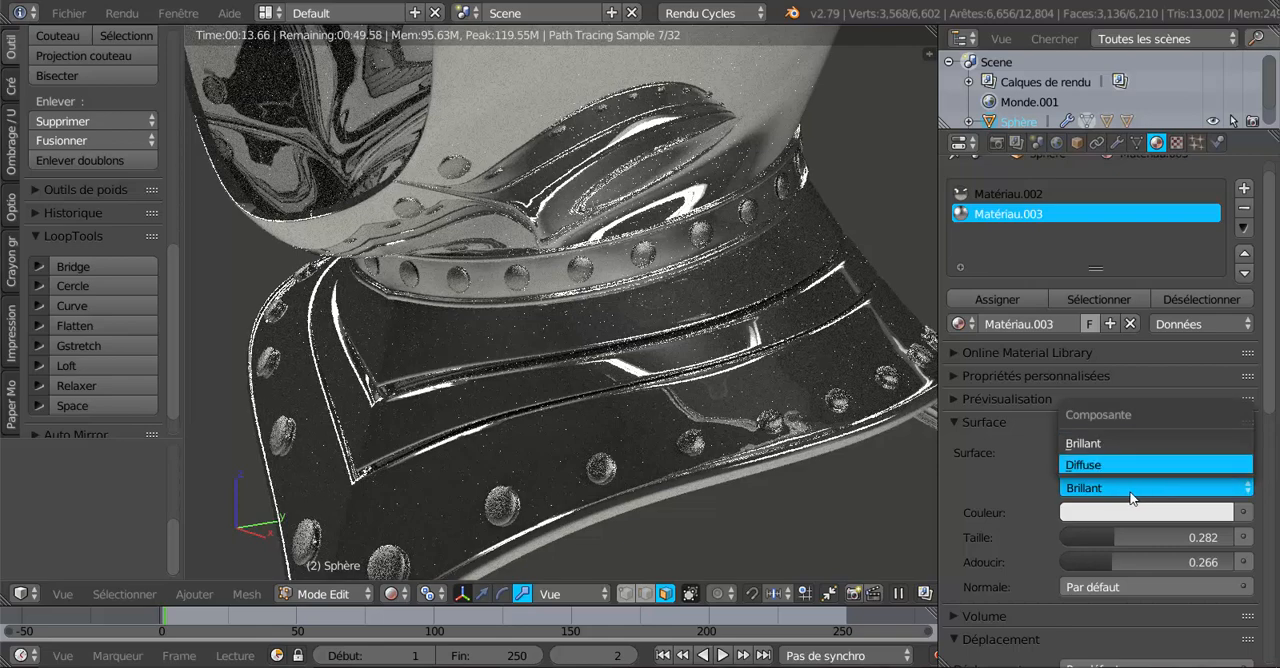
pyautogui.click(1107, 442)
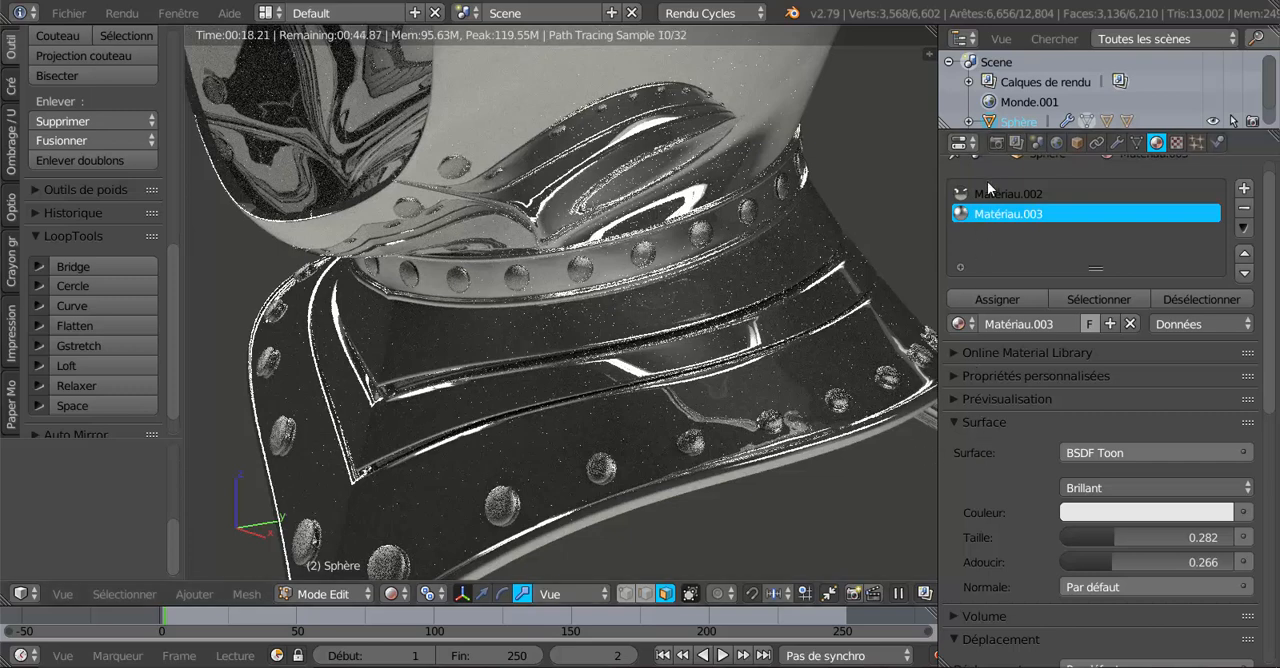
# Look through the scene's render settings and the object's Cycles settings for the denoising option.
pyautogui.click(997, 146)
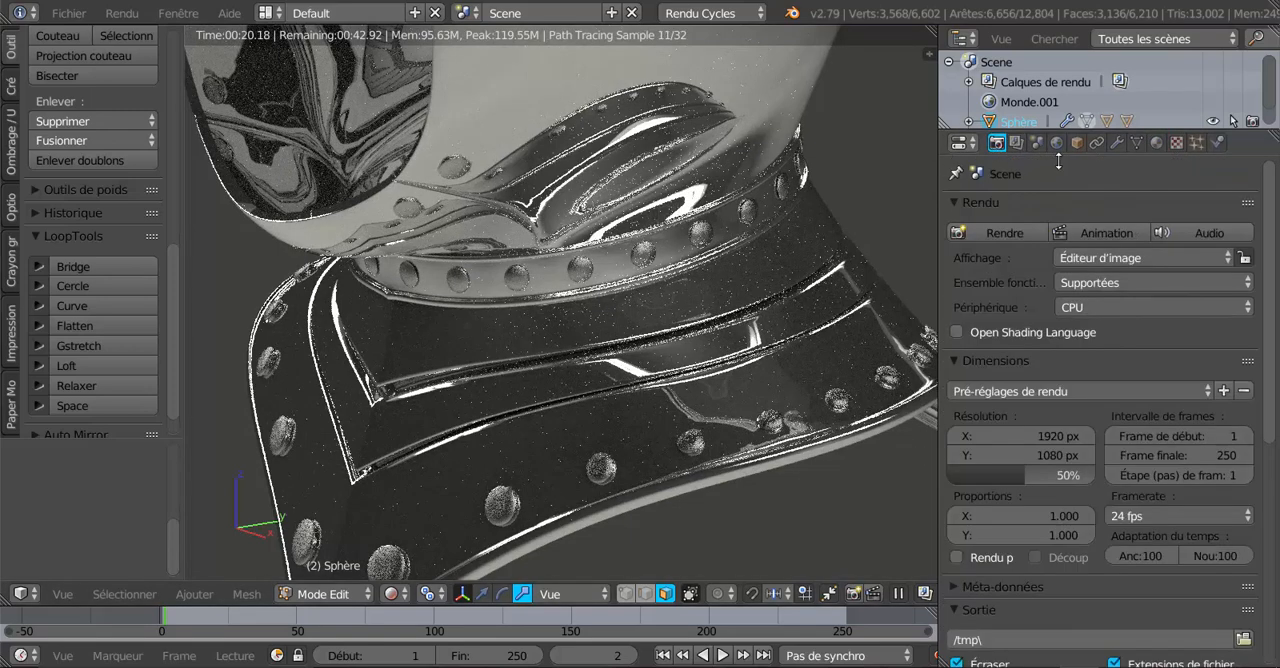
pyautogui.scroll(-1, 1274, 357)
pyautogui.moveTo(1274, 357); pyautogui.dragTo(1276, 525)
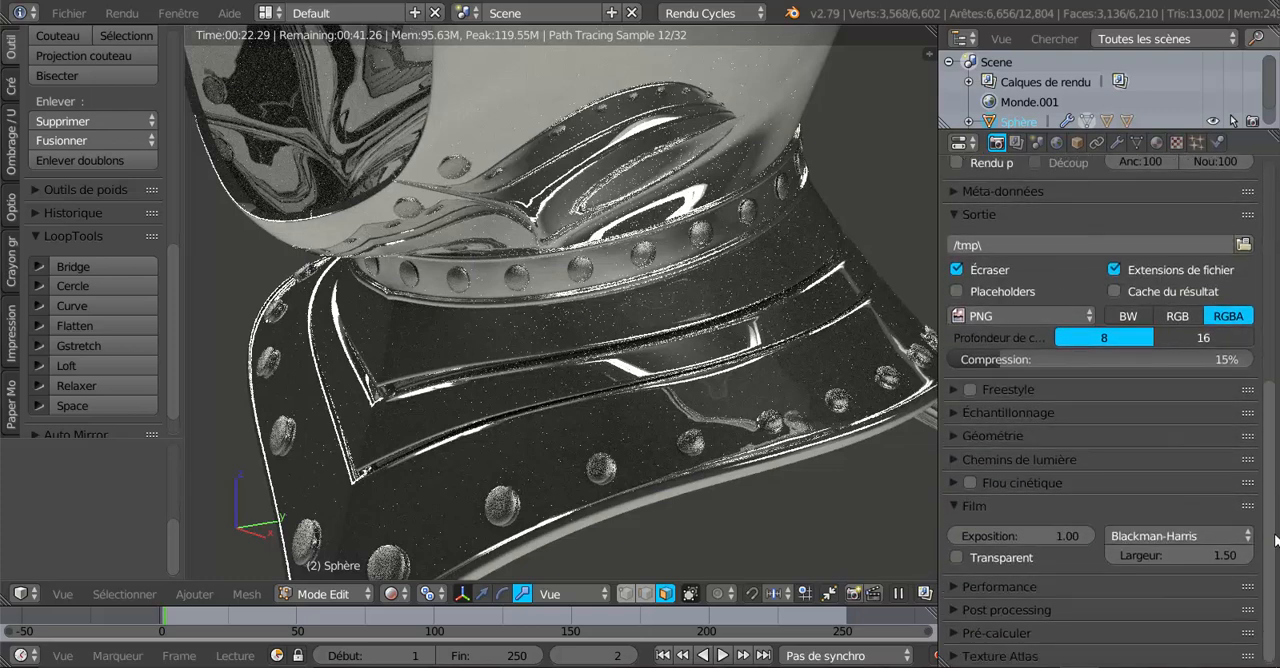
pyautogui.scroll(5, 1170, 360)
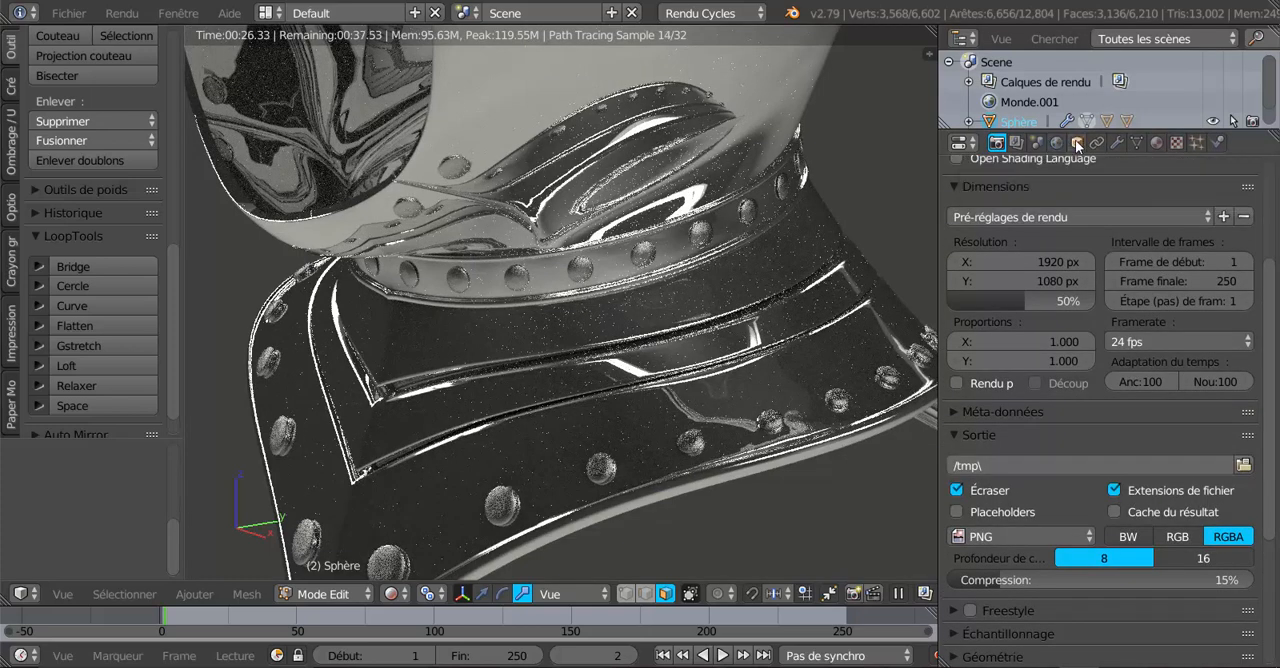
pyautogui.click(1077, 144)
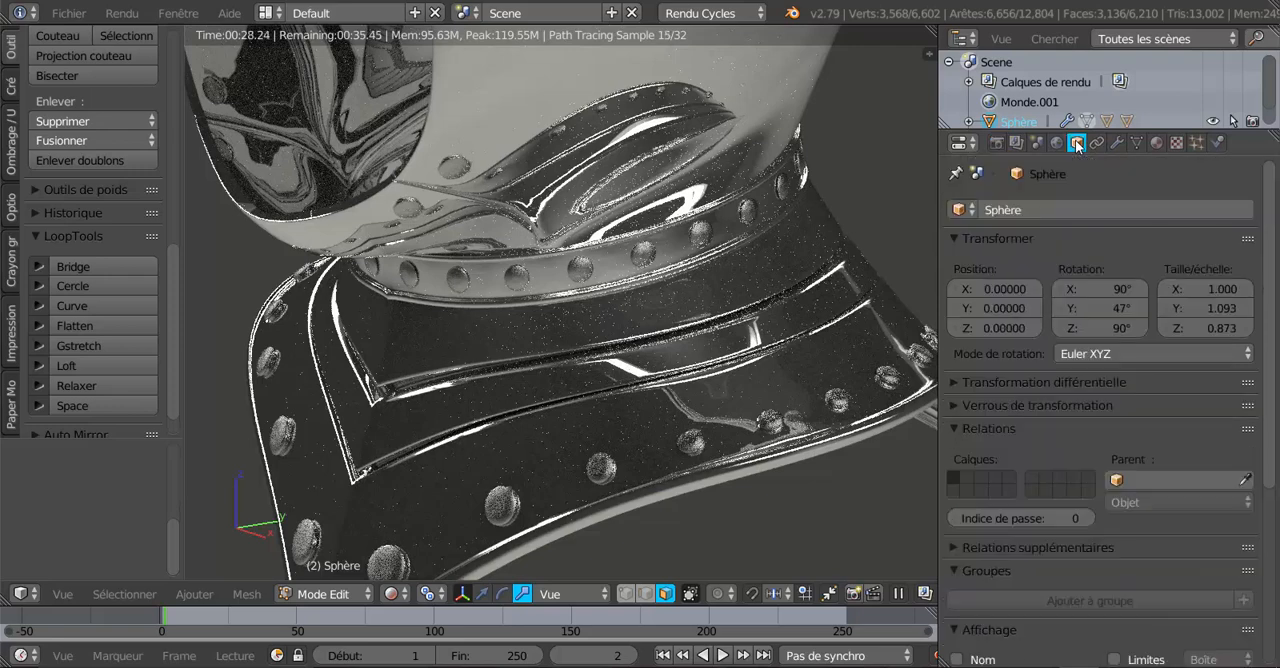
pyautogui.scroll(-3, 1069, 455)
pyautogui.scroll(-3, 1068, 453)
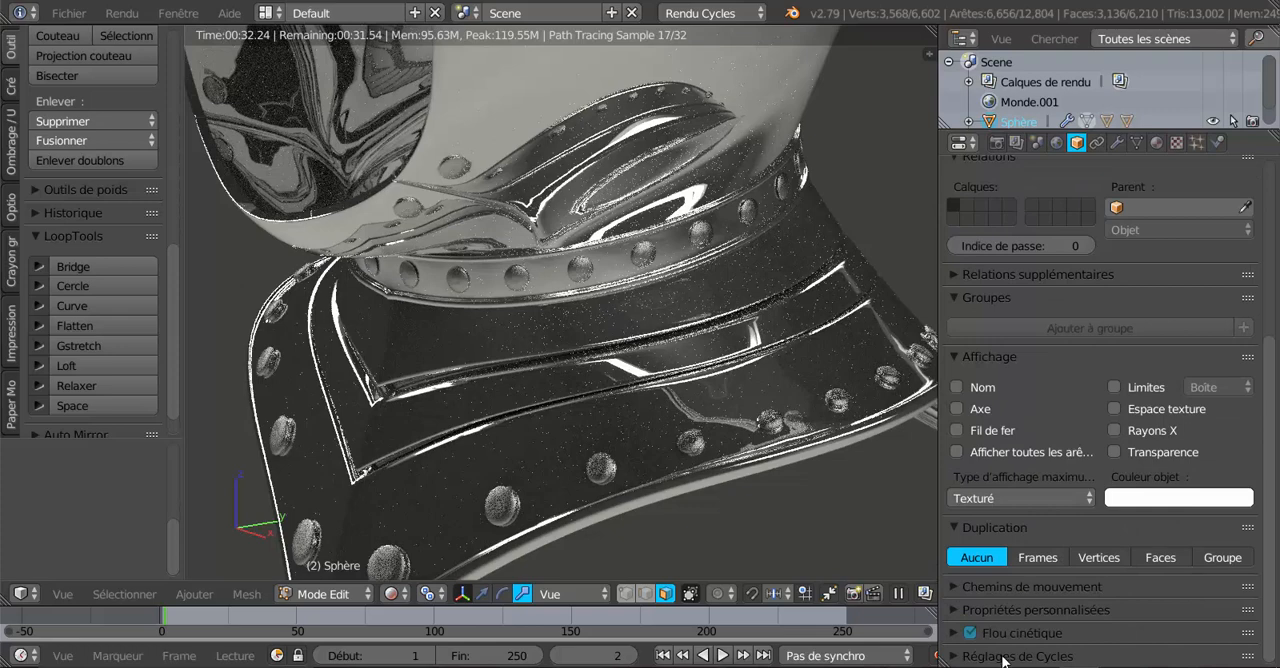
pyautogui.click(955, 656)
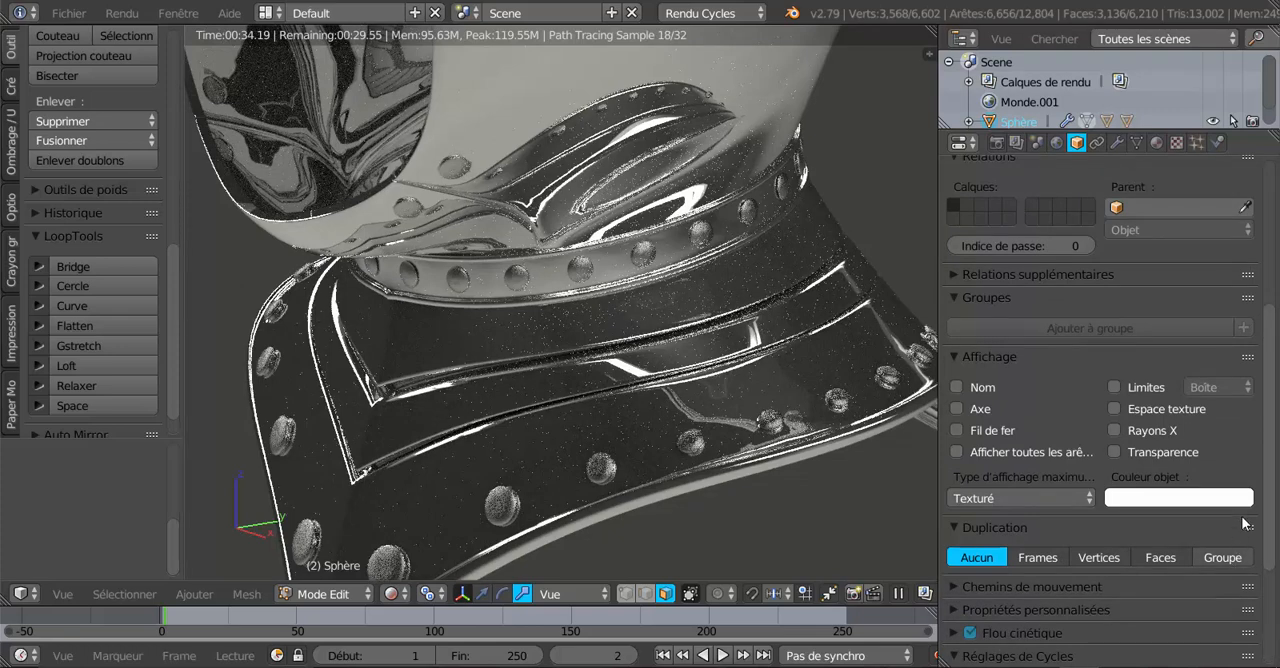
pyautogui.scroll(-4, 1100, 450)
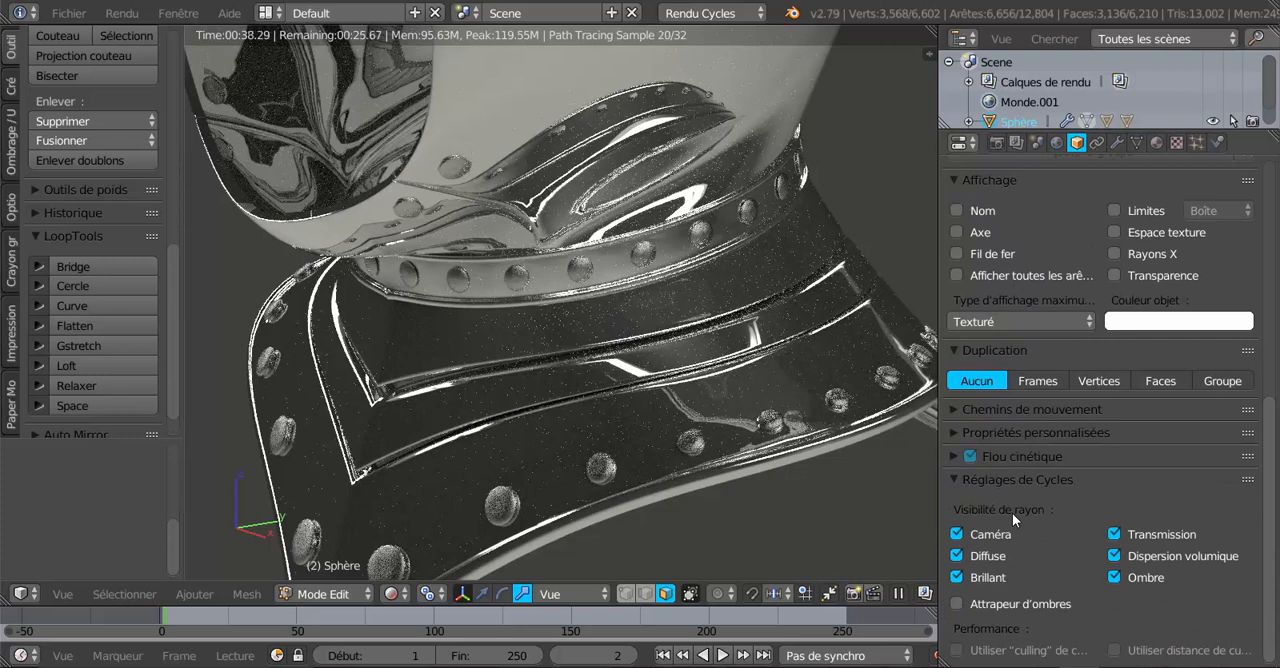
pyautogui.scroll(2, 1038, 516)
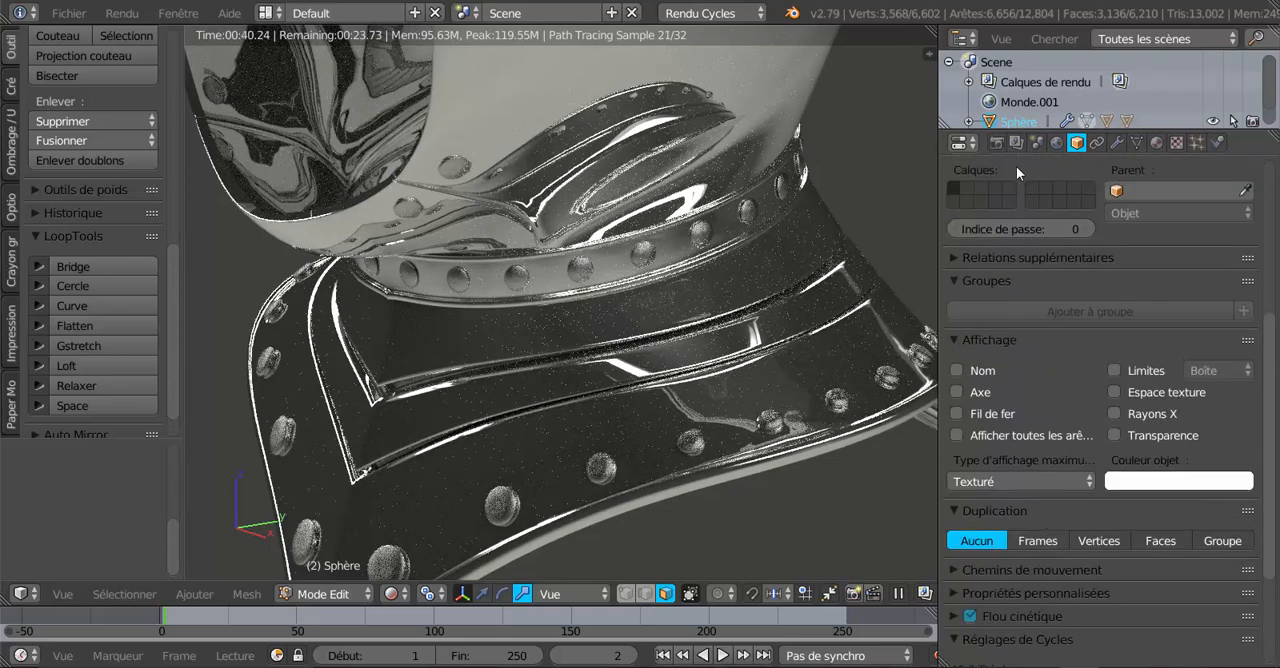
# Enable denoising for the scene's render layer, leaving its radius and strength at their defaults.
pyautogui.click(1016, 142)
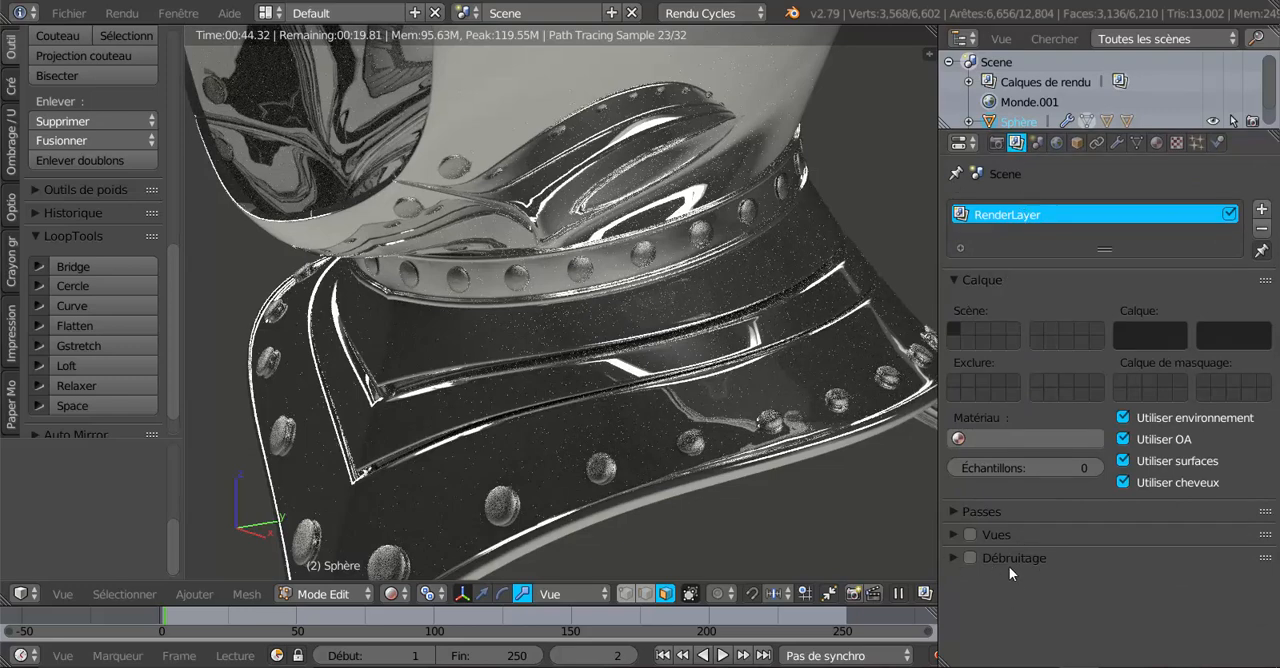
pyautogui.click(953, 557)
pyautogui.scroll(-2, 1060, 565)
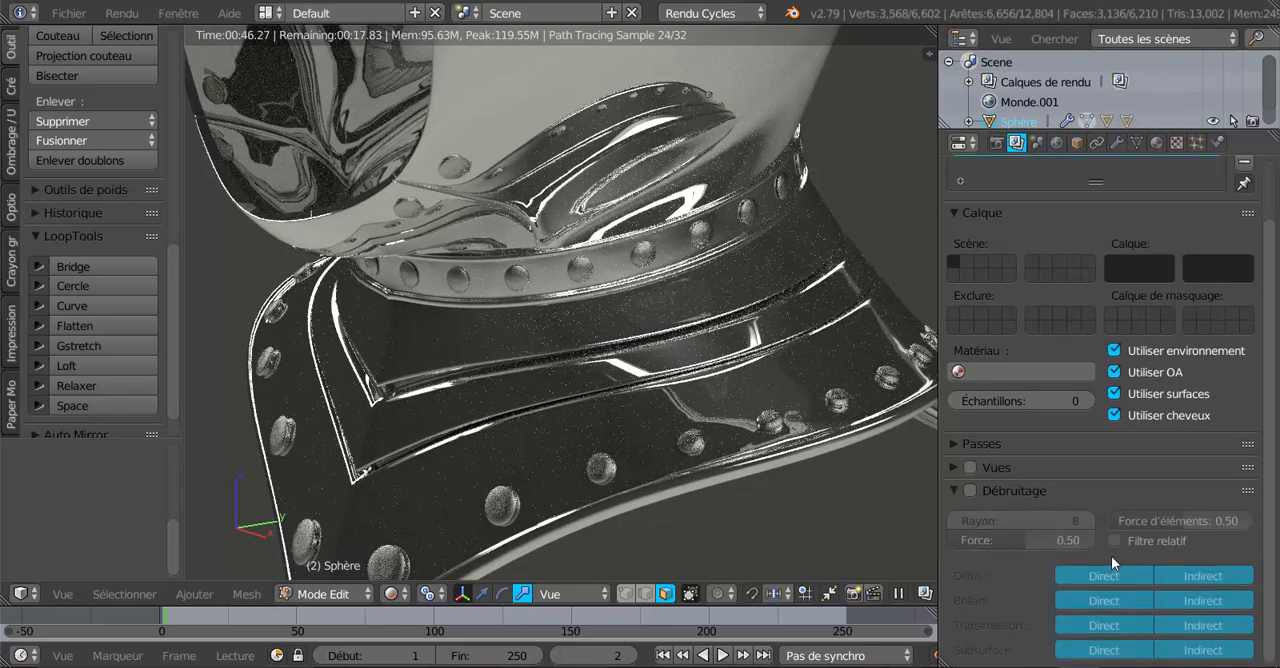
pyautogui.click(970, 492)
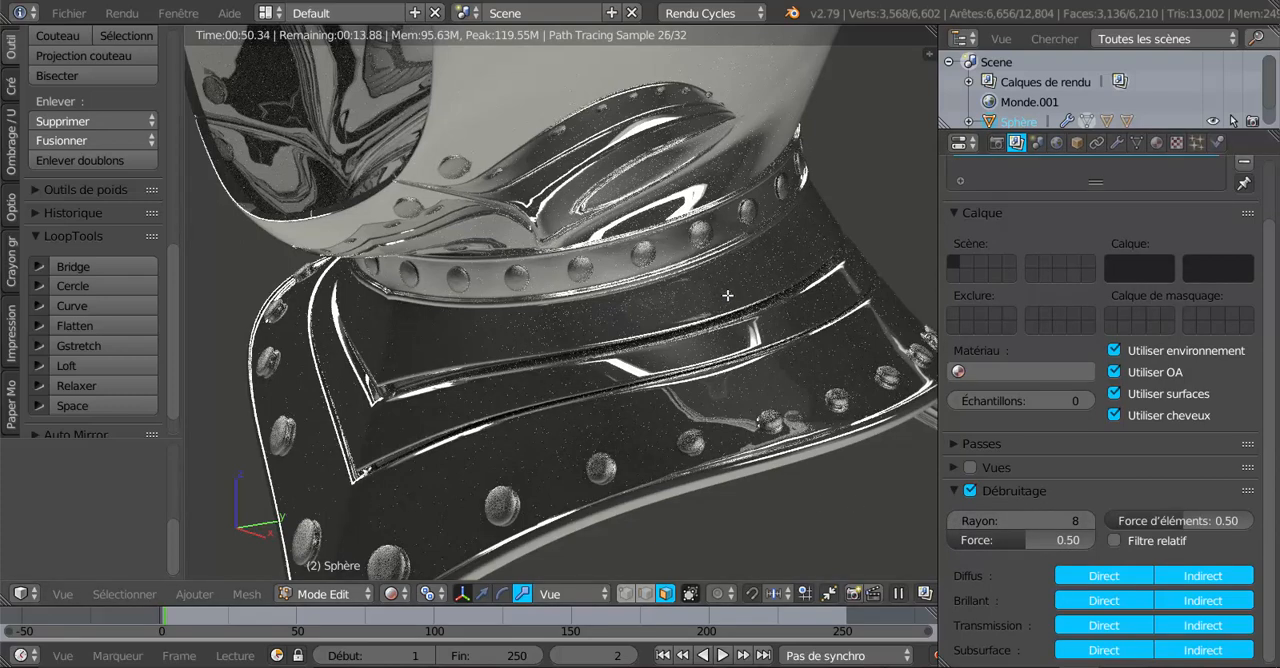
pyautogui.scroll(3, 1200, 469)
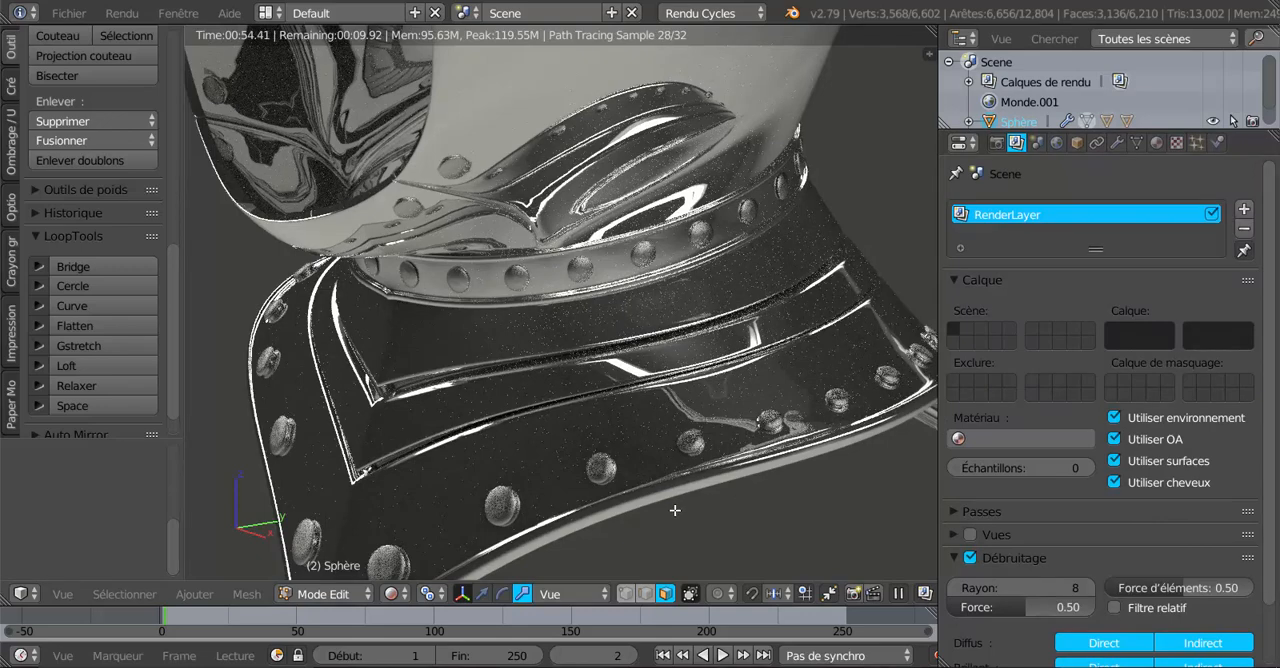
# Check the collar and rivets in the rendered preview, and return the viewport to solid shading.
pyautogui.scroll(-2, 608, 493)
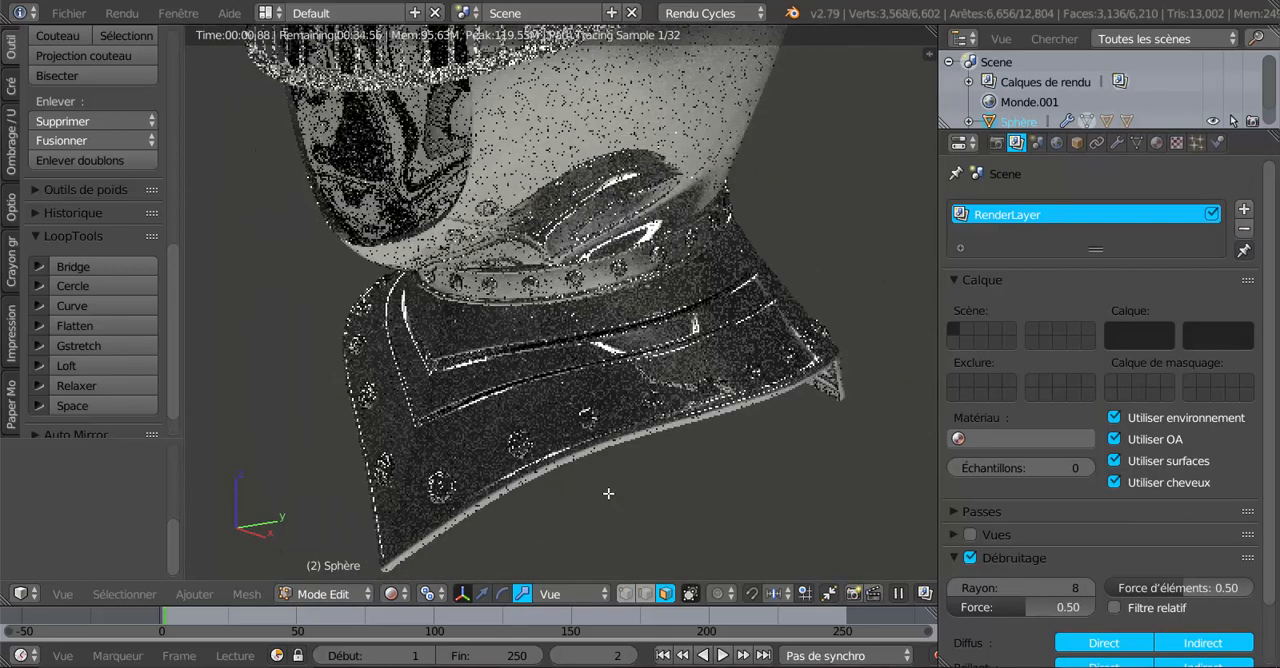
pyautogui.scroll(3, 608, 493)
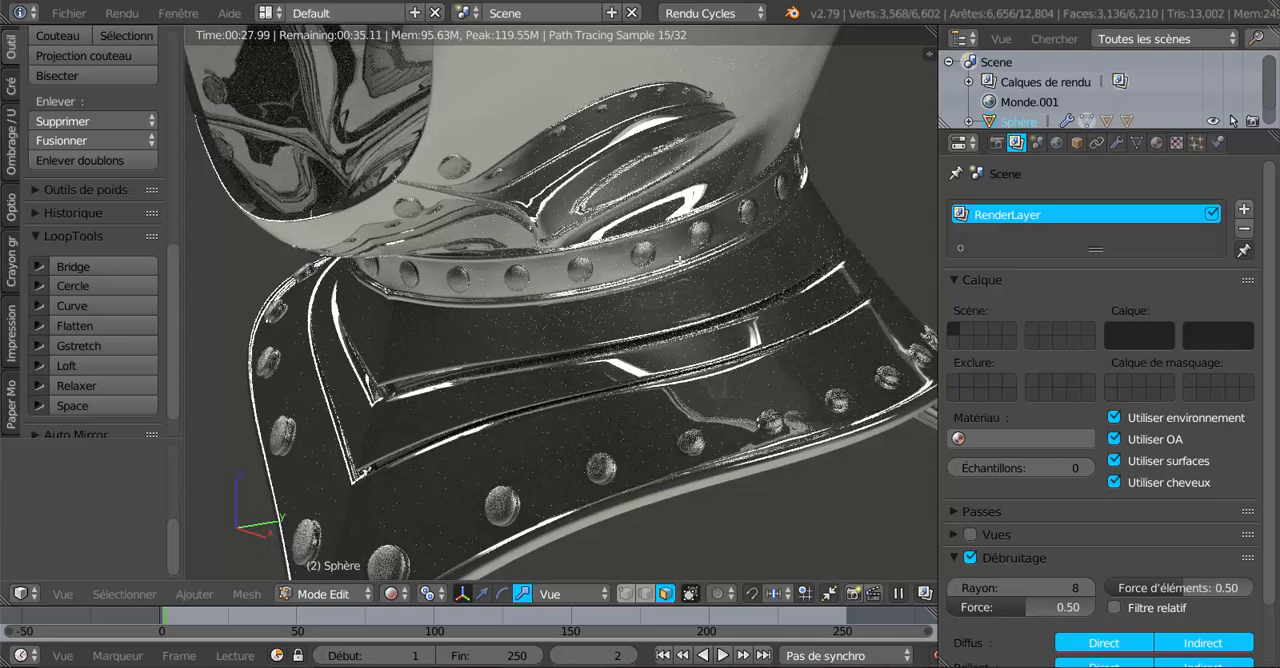
pyautogui.scroll(-2, 726, 314)
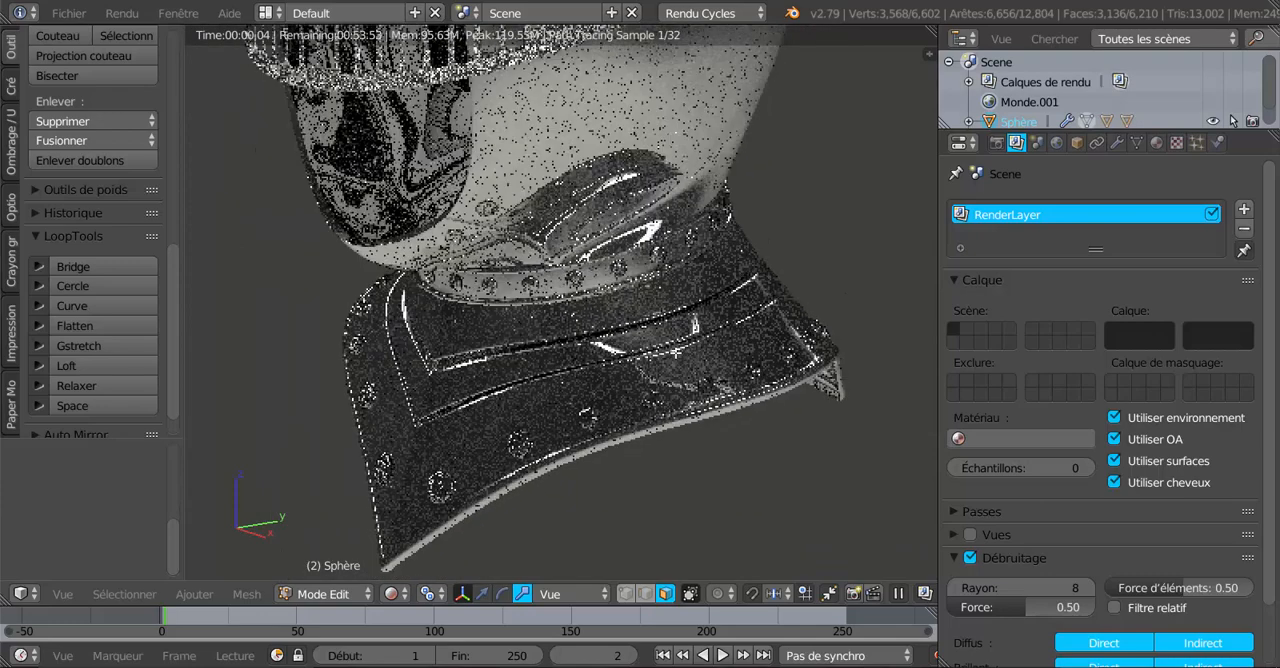
pyautogui.click(392, 594)
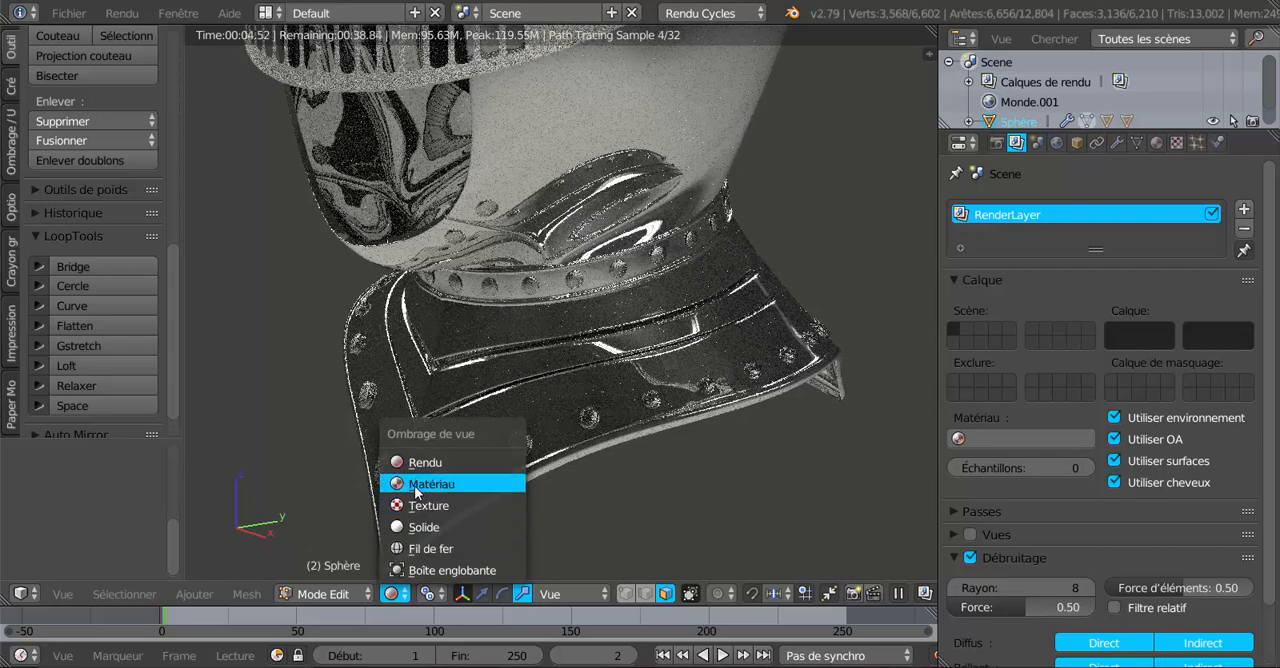
pyautogui.click(416, 527)
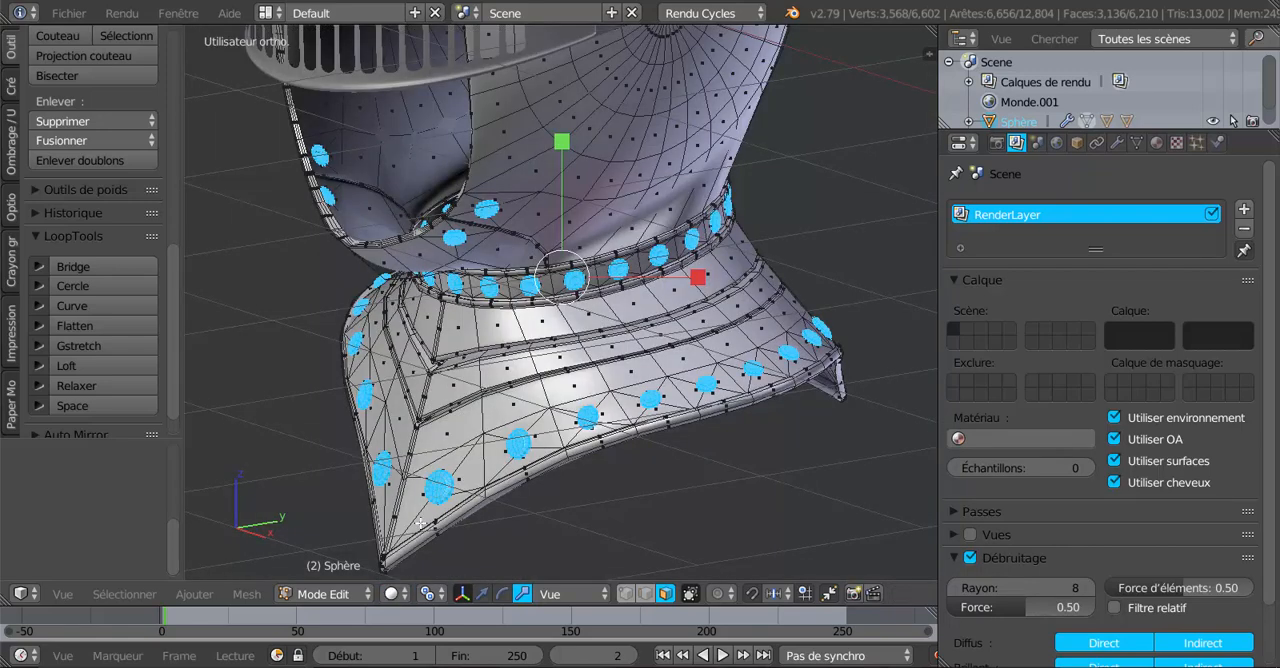
# Rename the rivets' material Matériau.003 to rivet.
pyautogui.press('KP_5')
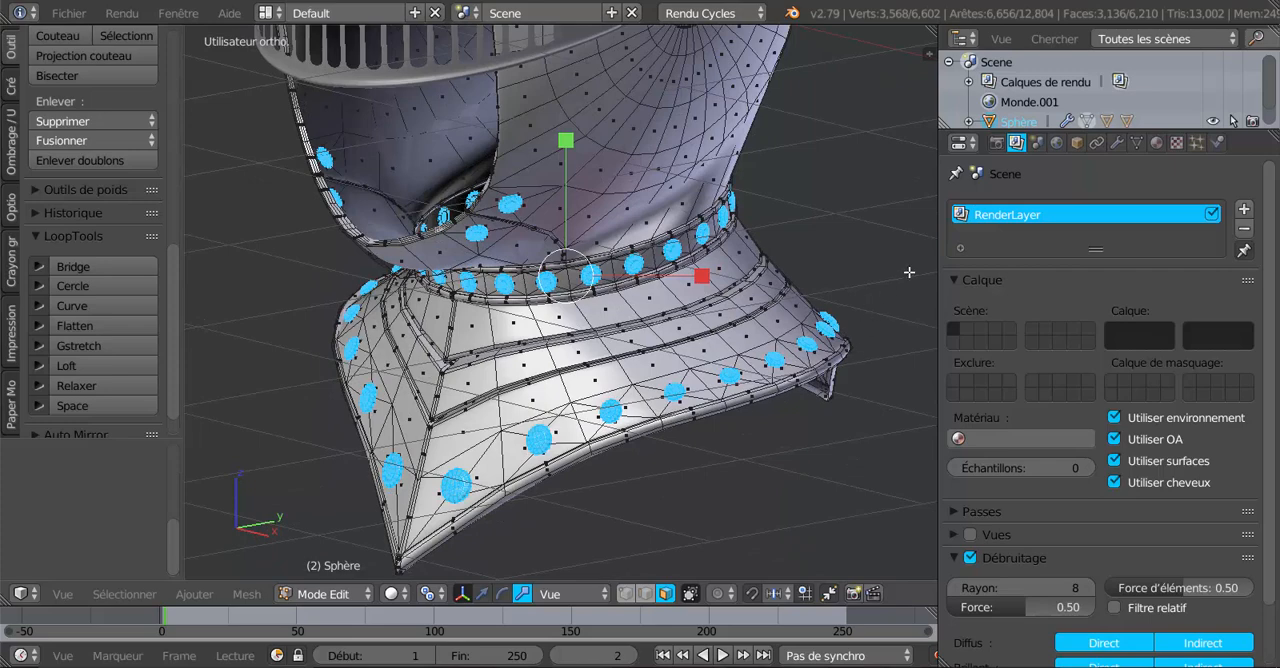
pyautogui.click(1157, 145)
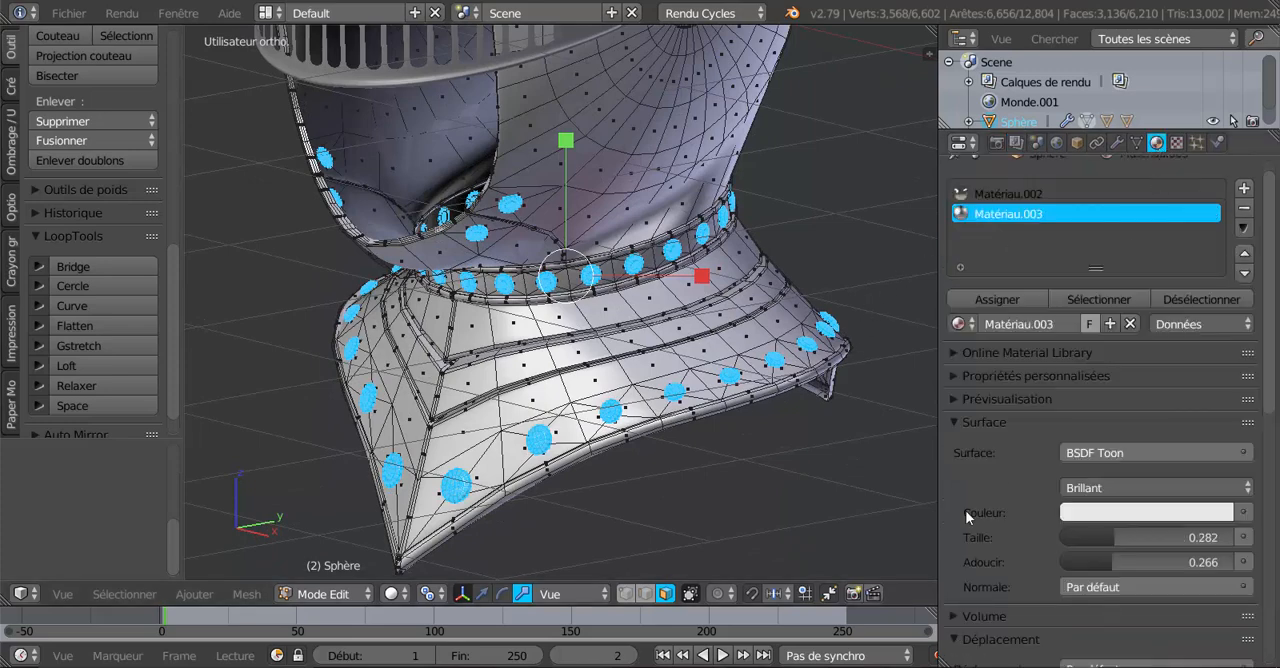
pyautogui.scroll(1, 947, 364)
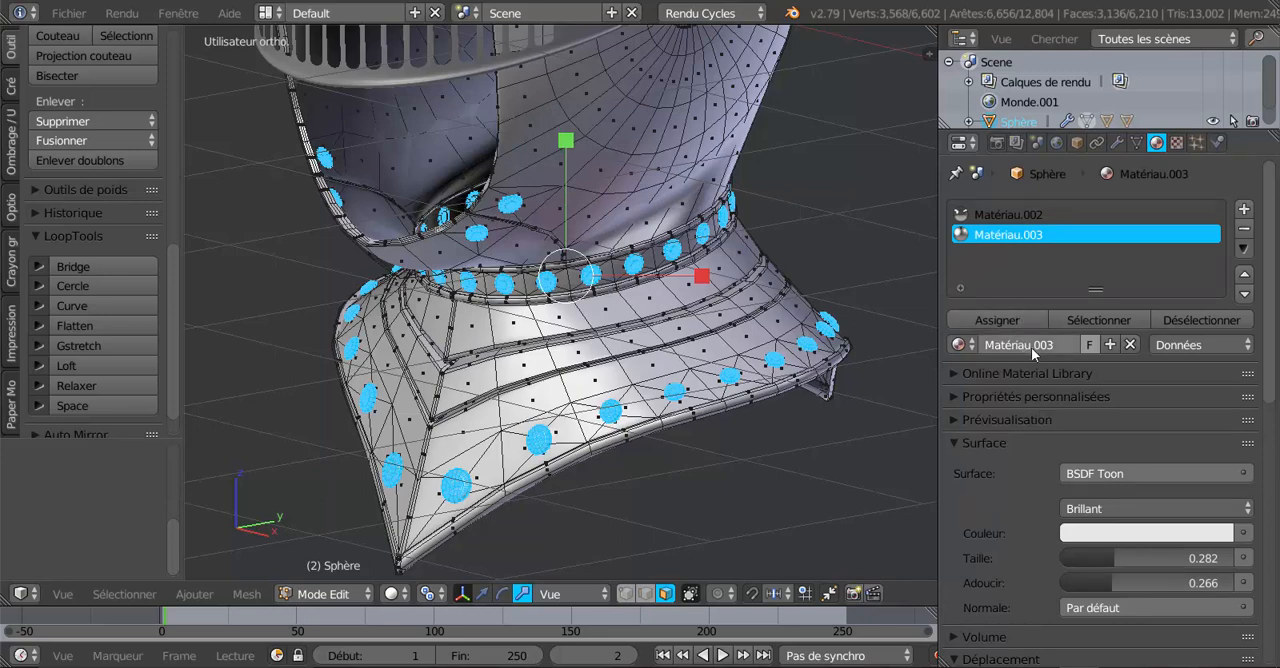
pyautogui.doubleClick(1008, 237)
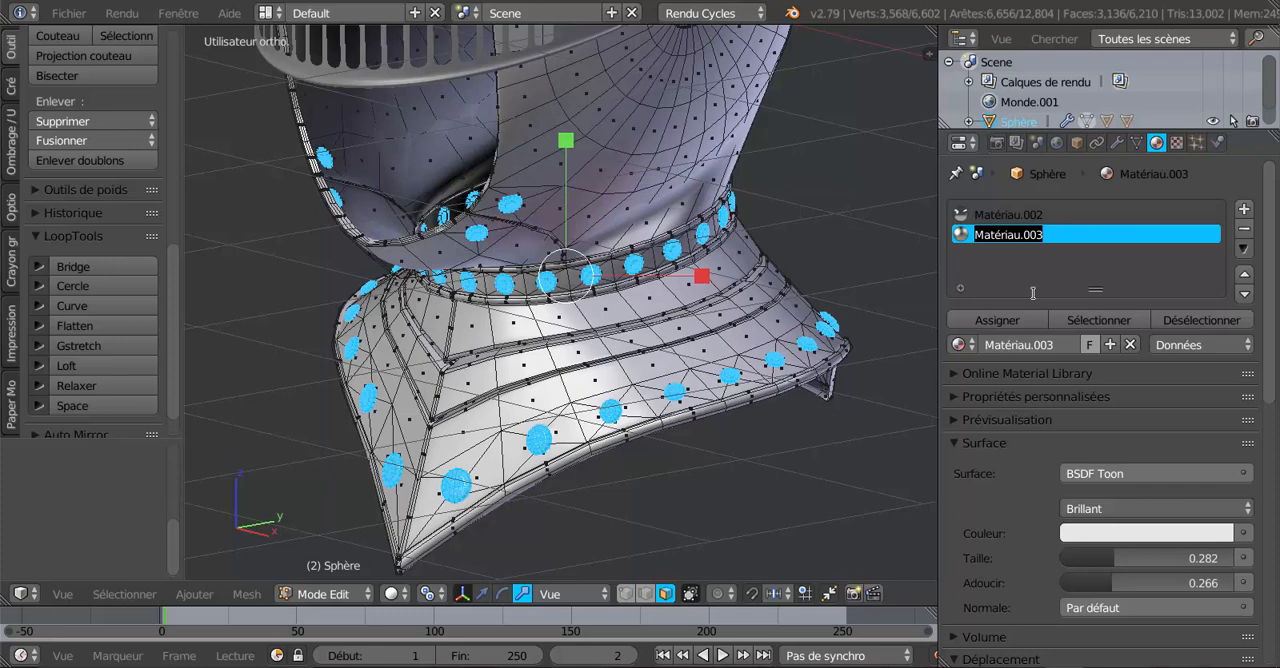
pyautogui.press('BackSpace')
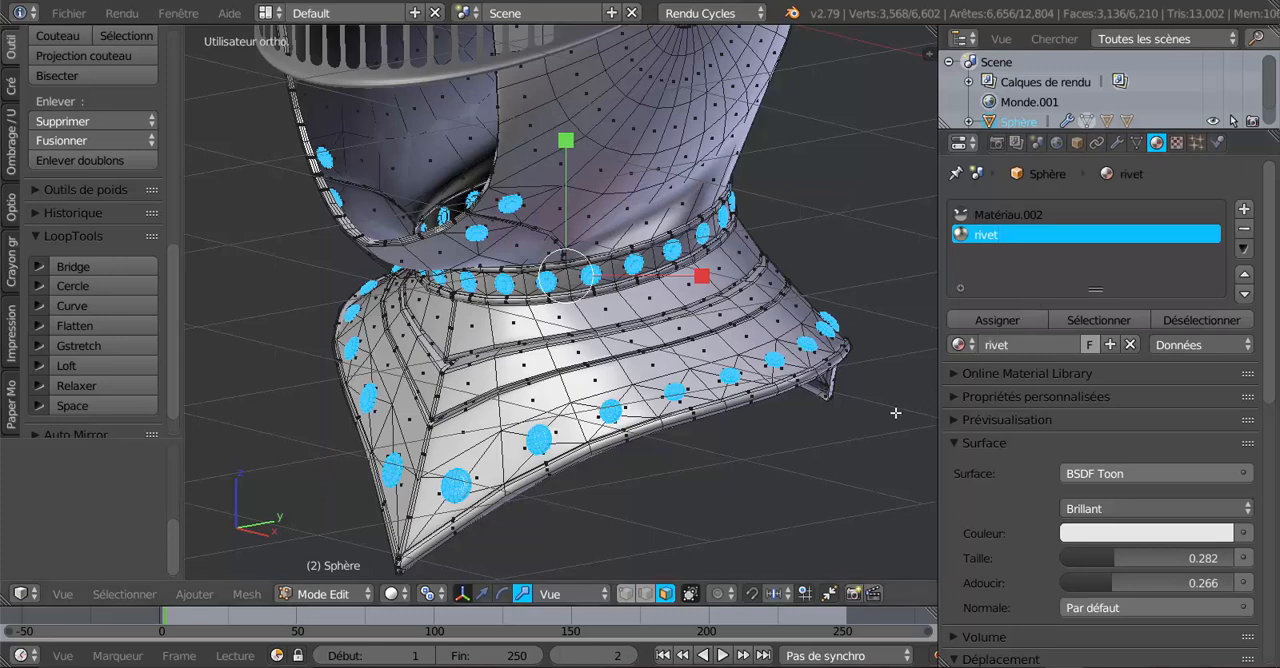
# Clear the selection and select all faces assigned to the rivet material to check which ones it covers.
pyautogui.press('a')
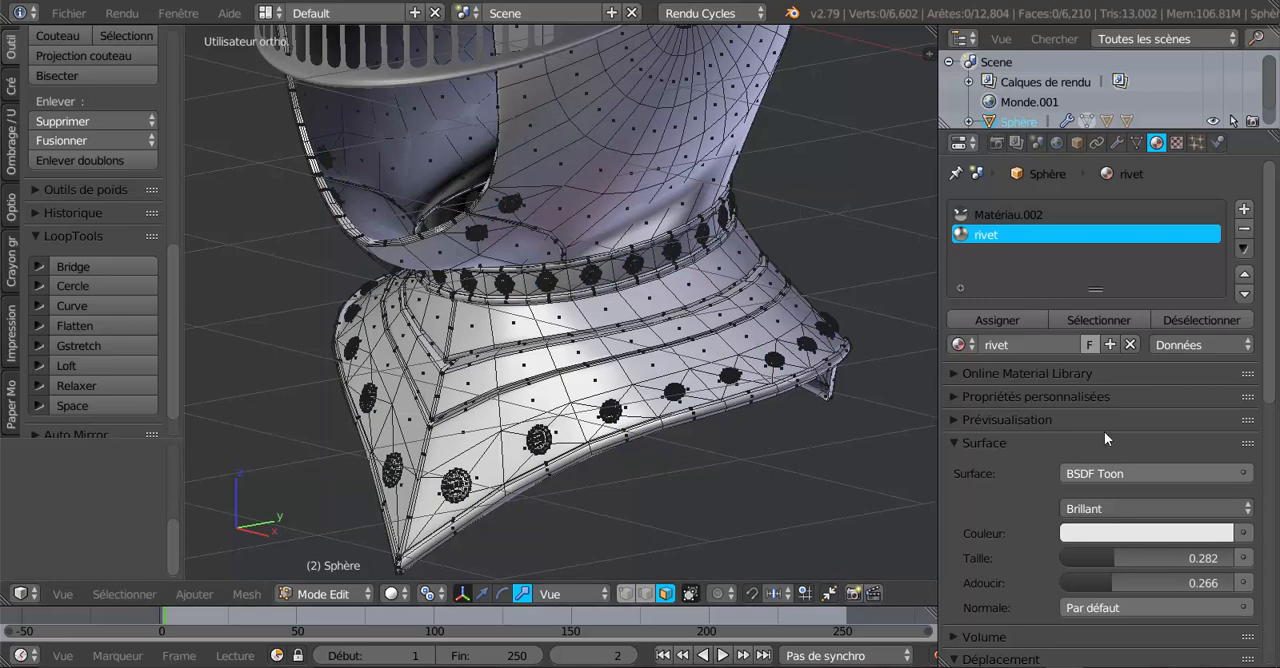
pyautogui.click(1100, 321)
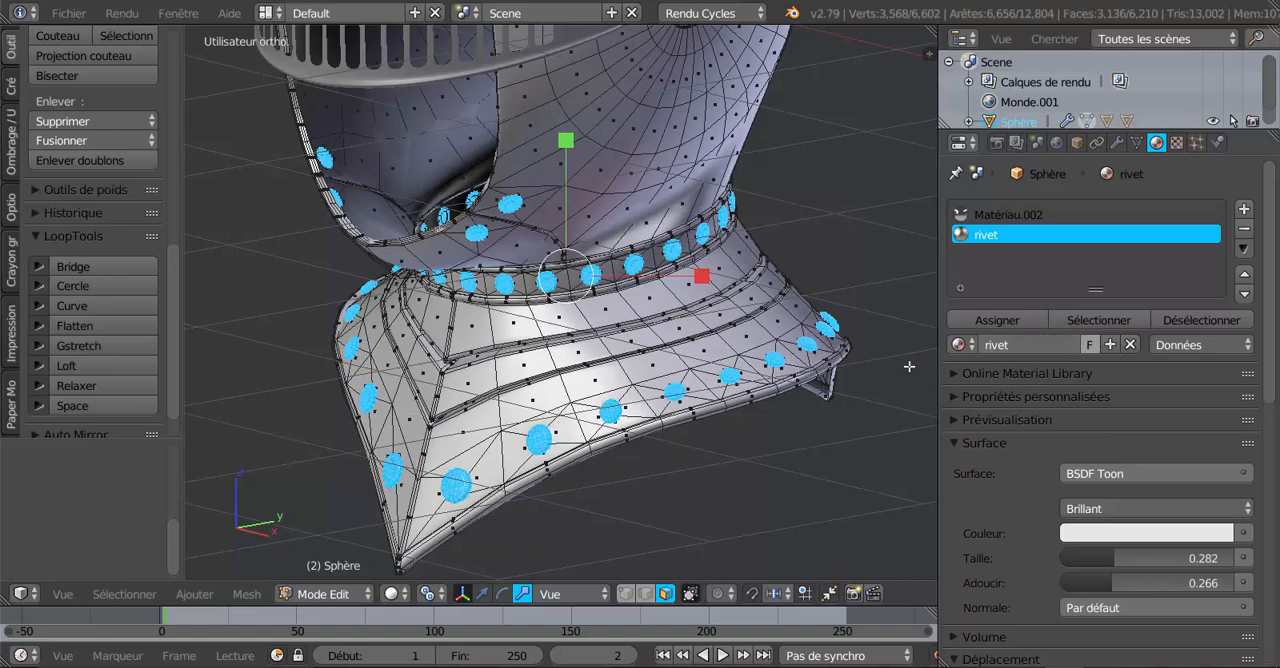
pyautogui.scroll(-3, 814, 380)
pyautogui.moveTo(814, 380); pyautogui.dragTo(768, 368, button='middle')
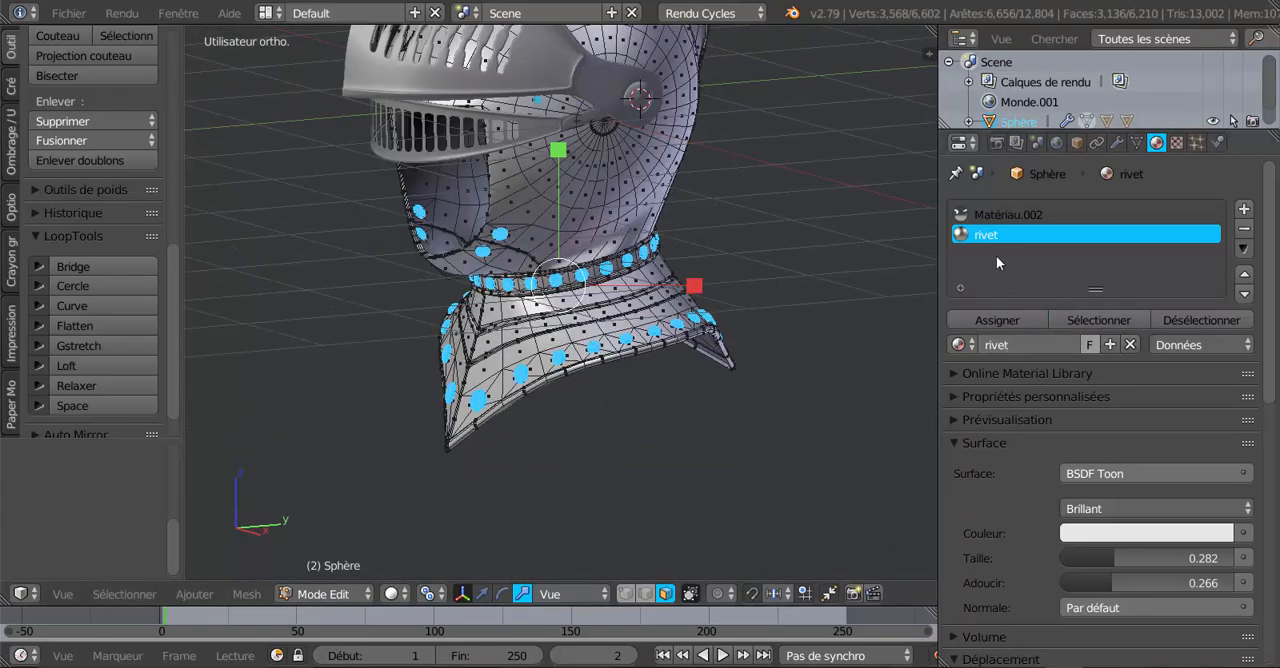
# Rename the helmet body's material Matériau.002 to timbre.
pyautogui.click(1005, 216)
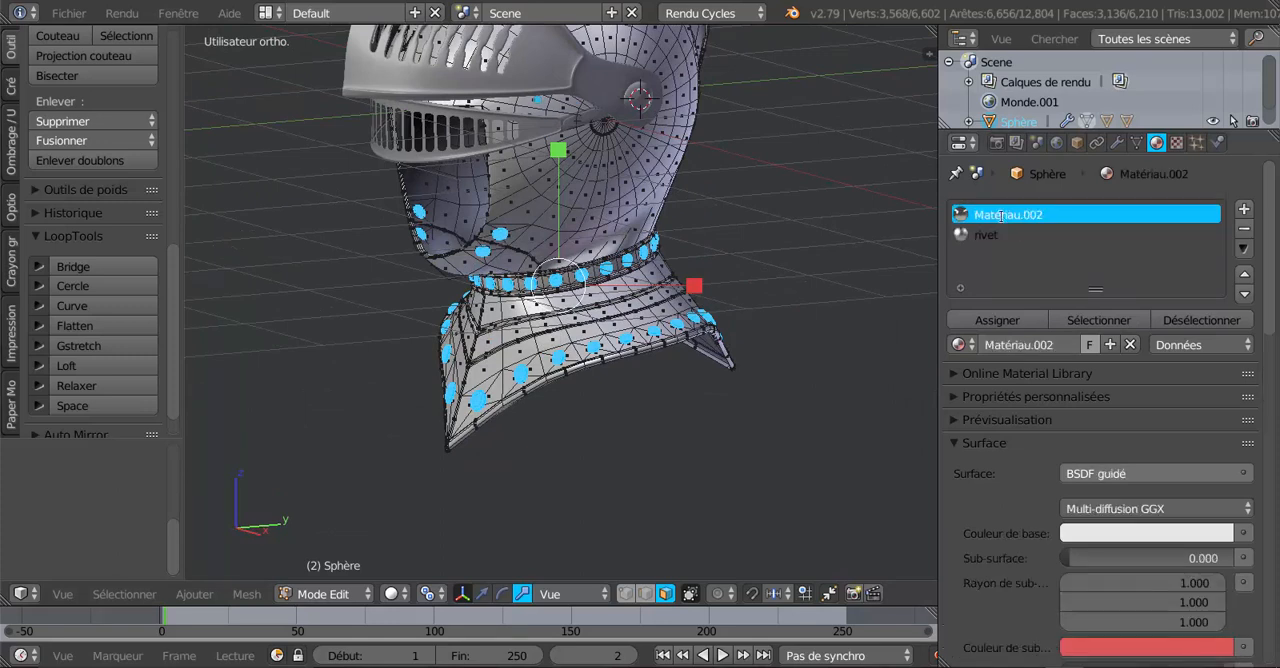
pyautogui.doubleClick(1005, 216)
pyautogui.press('BackSpace')
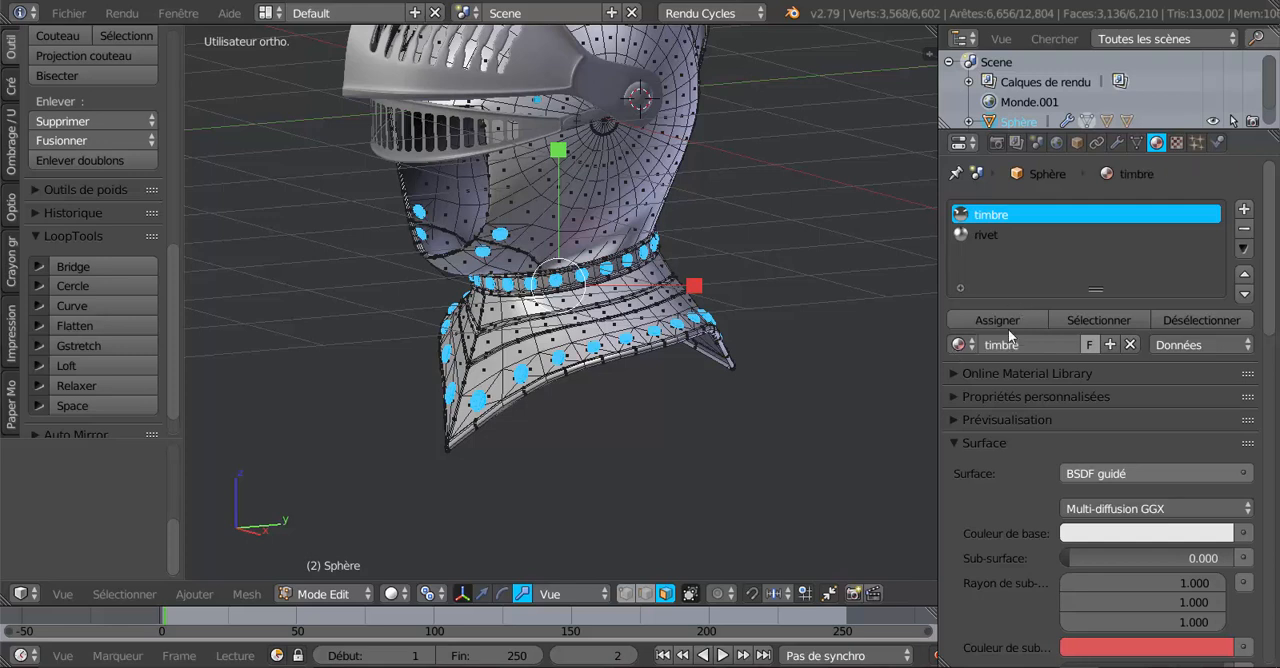
pyautogui.scroll(-3, 1010, 390)
pyautogui.scroll(3, 1010, 401)
pyautogui.scroll(-1, 1276, 288)
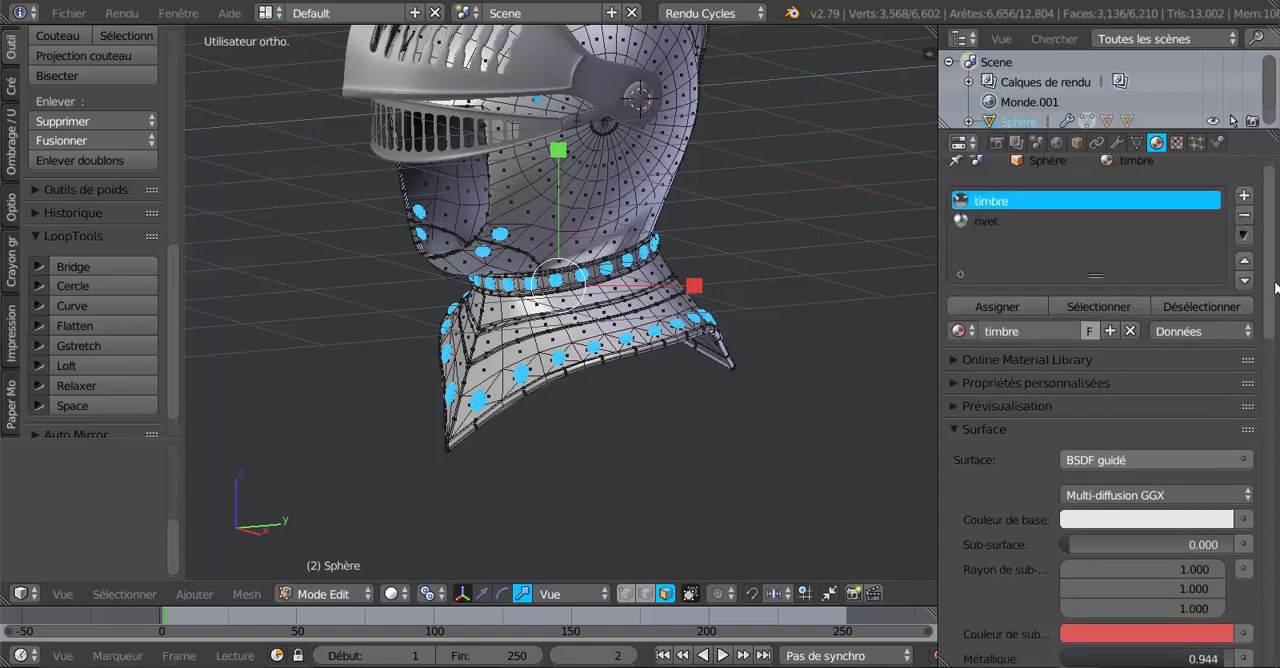
pyautogui.scroll(1, 1276, 288)
pyautogui.scroll(-4, 760, 380)
pyautogui.moveTo(751, 391)
pyautogui.mouseDown(button='middle')
pyautogui.moveTo(717, 426)
pyautogui.moveTo(759, 412)
pyautogui.mouseUp(button='middle')
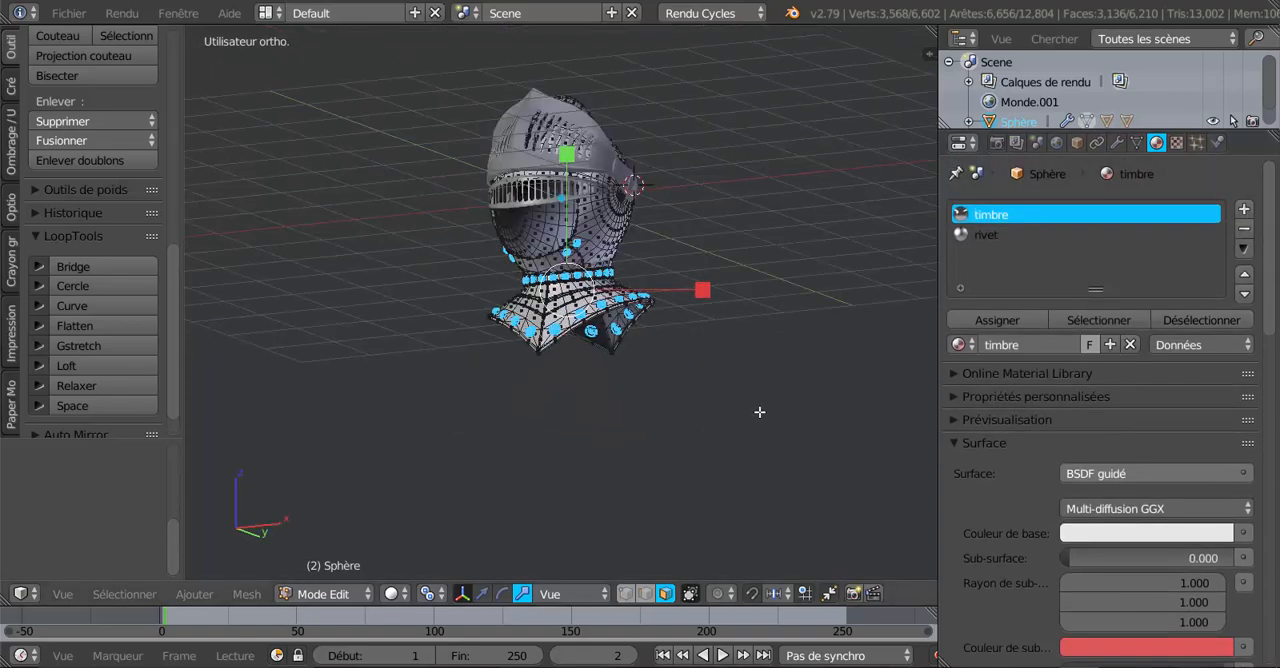
pyautogui.scroll(3, 654, 449)
pyautogui.moveTo(654, 449)
pyautogui.mouseDown(button='middle')
pyautogui.moveTo(803, 460)
pyautogui.moveTo(646, 480)
pyautogui.moveTo(597, 466)
pyautogui.moveTo(657, 471)
pyautogui.mouseUp(button='middle')
pyautogui.scroll(3, 663, 494)
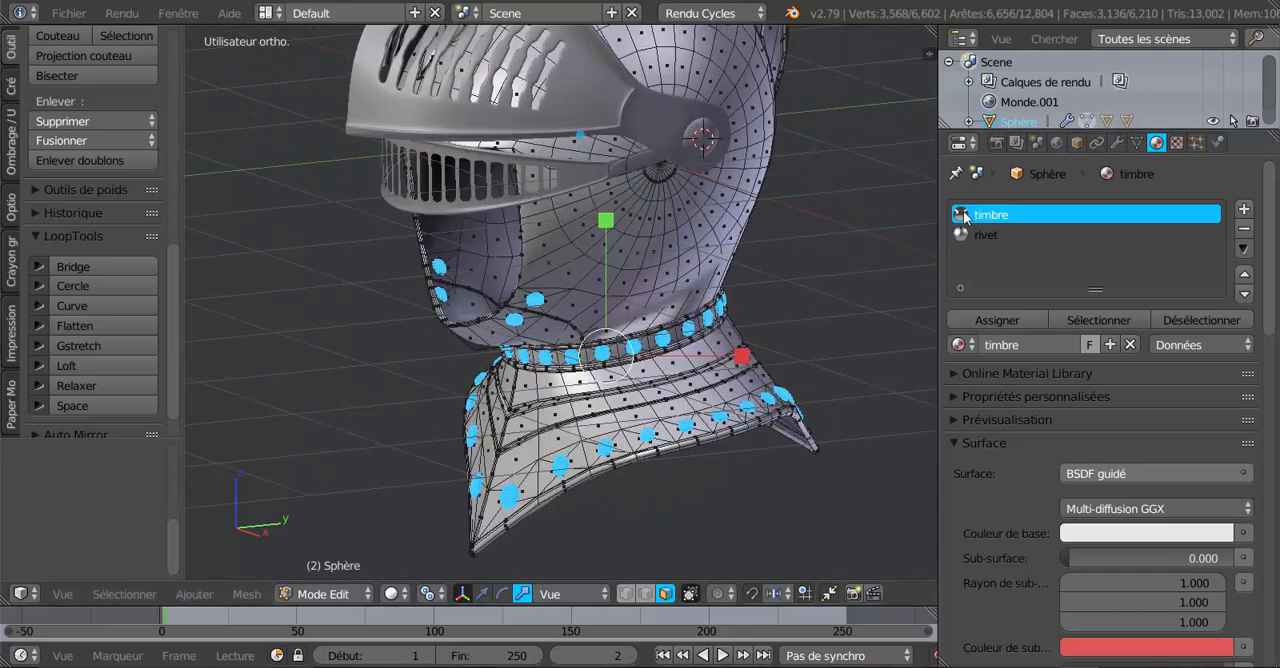
pyautogui.moveTo(645, 437); pyautogui.dragTo(663, 427, button='middle')
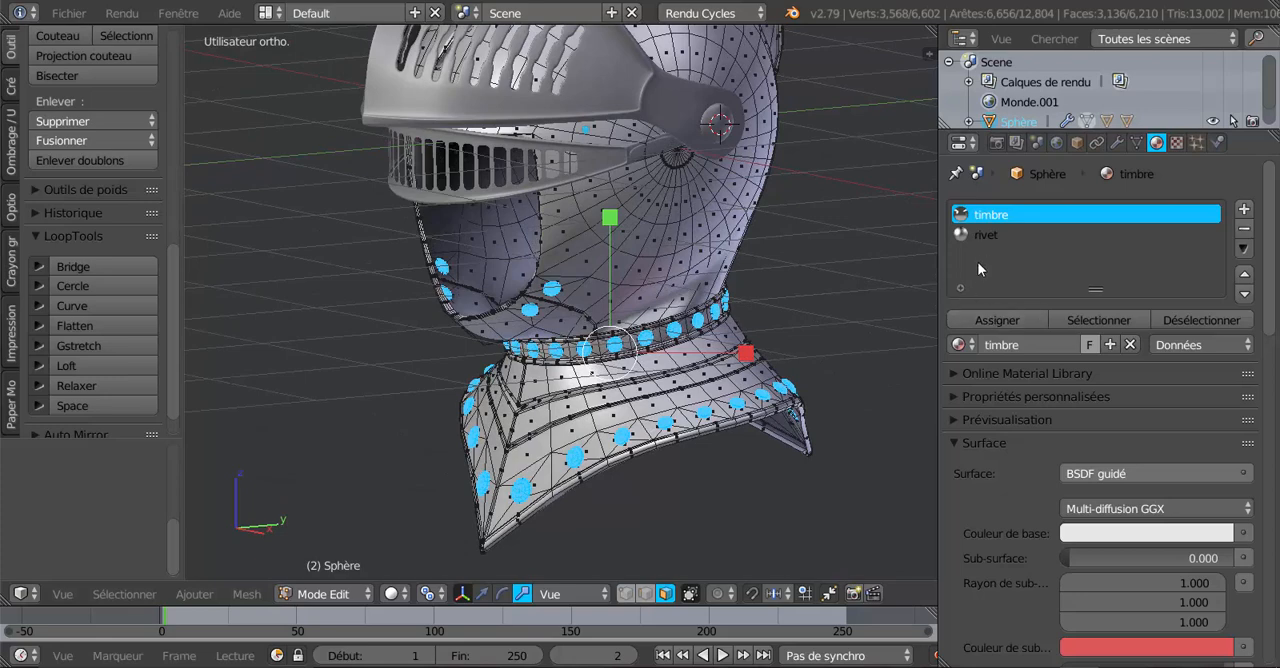
# Clear the selection, select all faces assigned to the timbre material, and inspect them around the helmet and collar.
pyautogui.press('a')
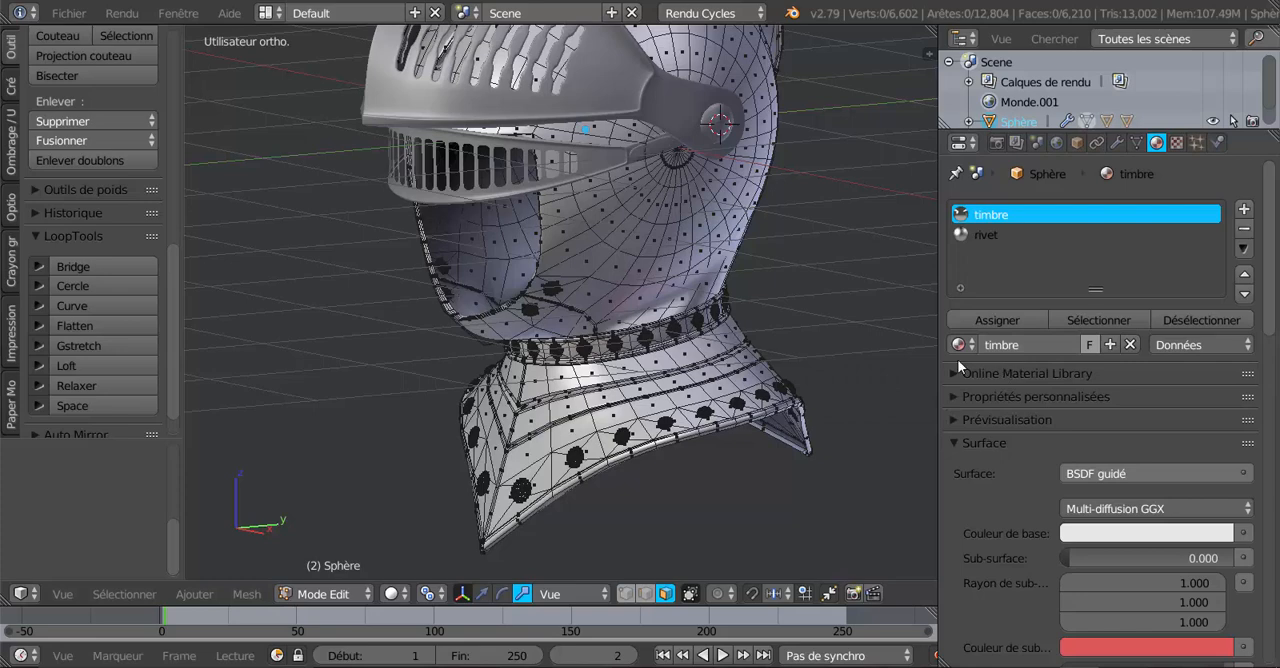
pyautogui.click(1087, 318)
pyautogui.moveTo(617, 367); pyautogui.dragTo(581, 440, button='middle')
pyautogui.scroll(2, 578, 448)
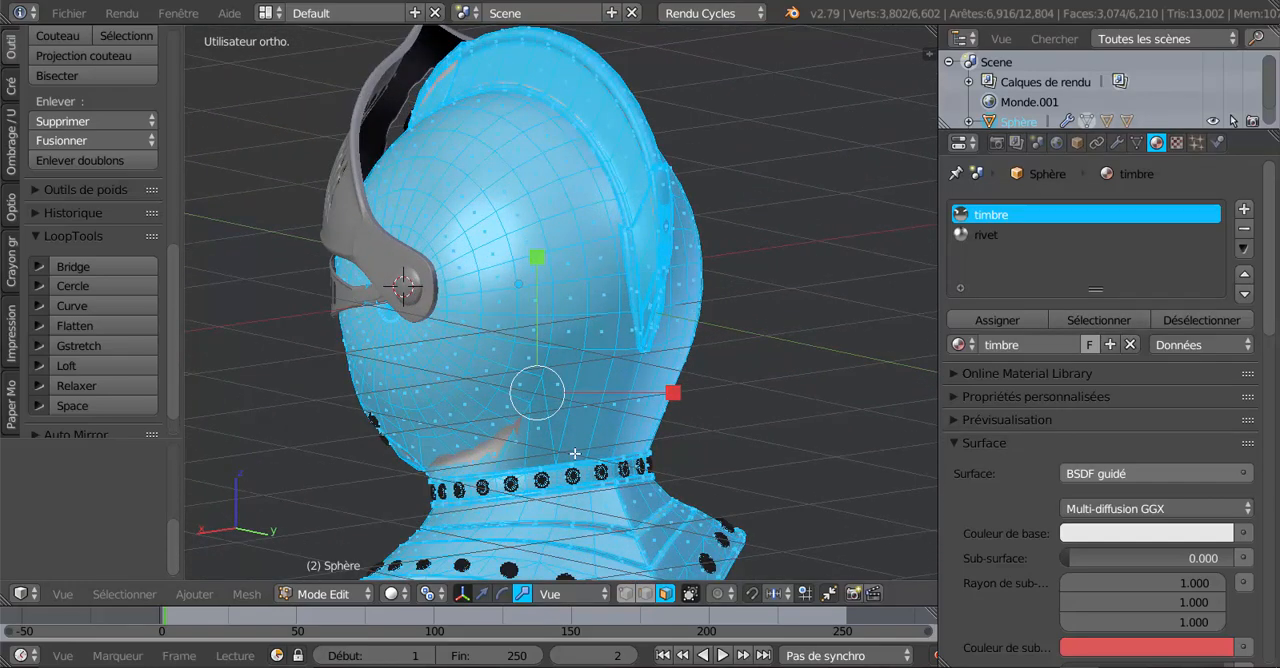
pyautogui.scroll(4, 616, 340)
pyautogui.scroll(1, 621, 334)
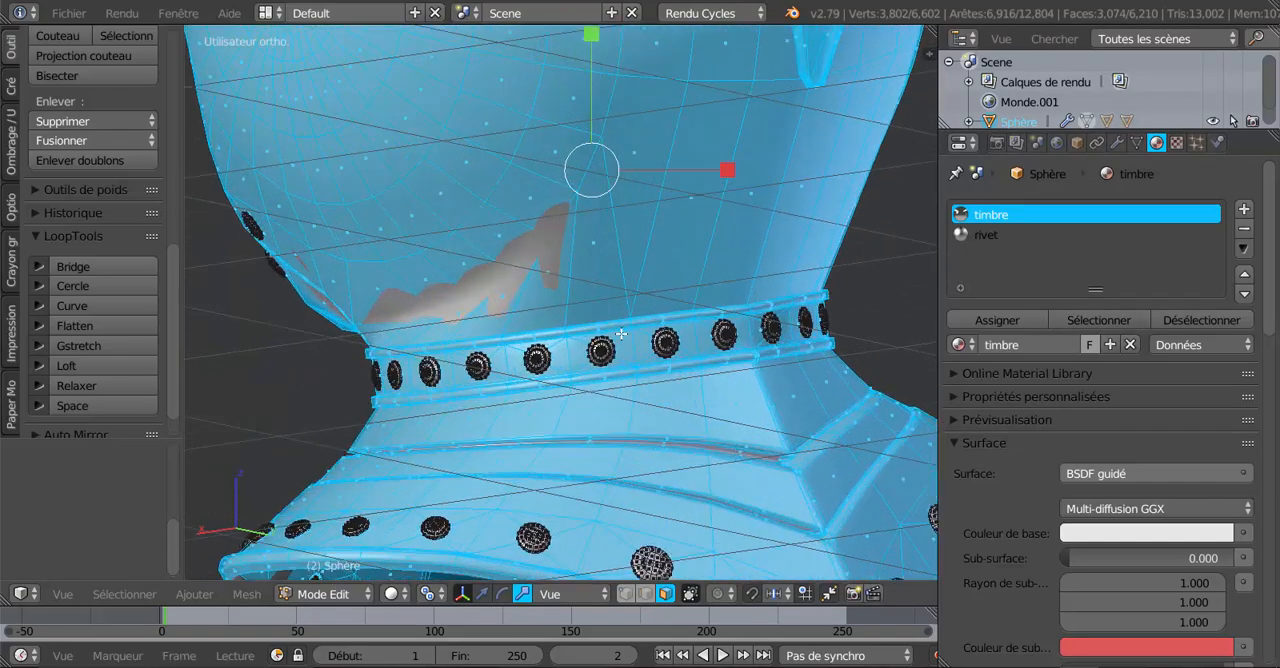
pyautogui.scroll(-3, 625, 329)
pyautogui.keyDown('shift'); pyautogui.moveTo(651, 284); pyautogui.dragTo(671, 431, button='middle'); pyautogui.keyUp('shift')
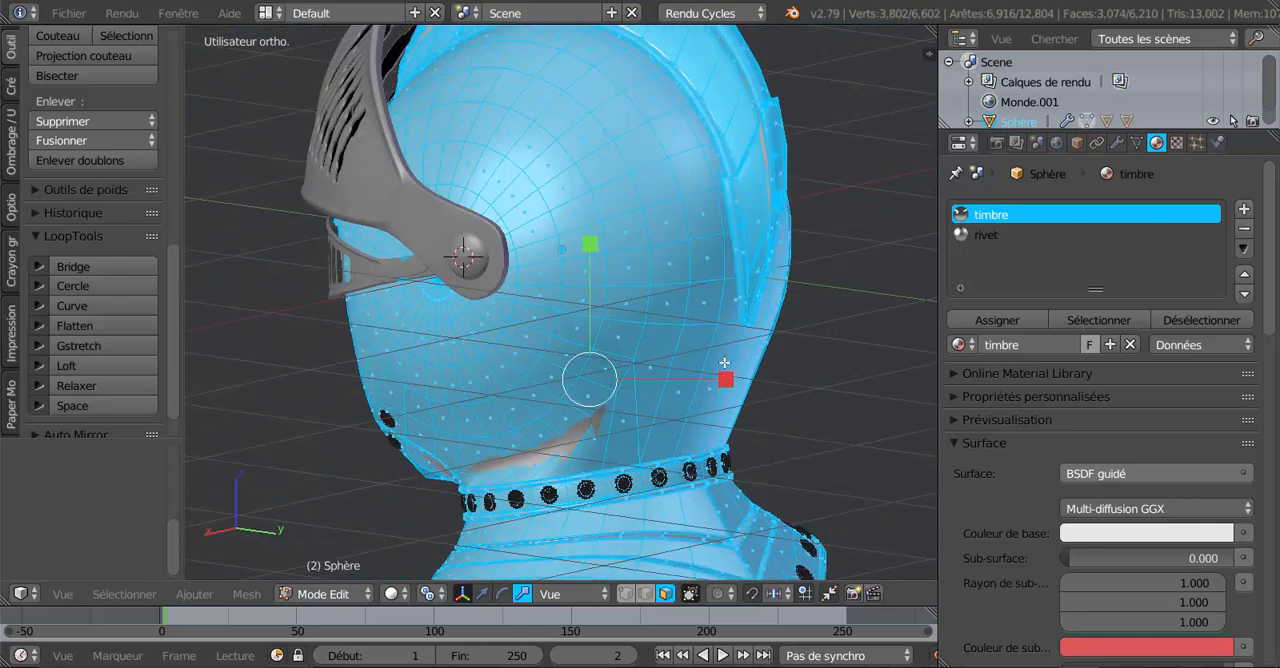
# Select the two plates at the front and rear ends of the helmet's crest, including all their linked faces.
pyautogui.press('Tab')
pyautogui.press('Tab')
pyautogui.rightClick(753, 212)
pyautogui.keyDown('shift'); pyautogui.moveTo(690, 308); pyautogui.dragTo(578, 394, button='middle'); pyautogui.keyUp('shift')
pyautogui.keyDown('shift'); pyautogui.rightClick(515, 300); pyautogui.keyUp('shift')
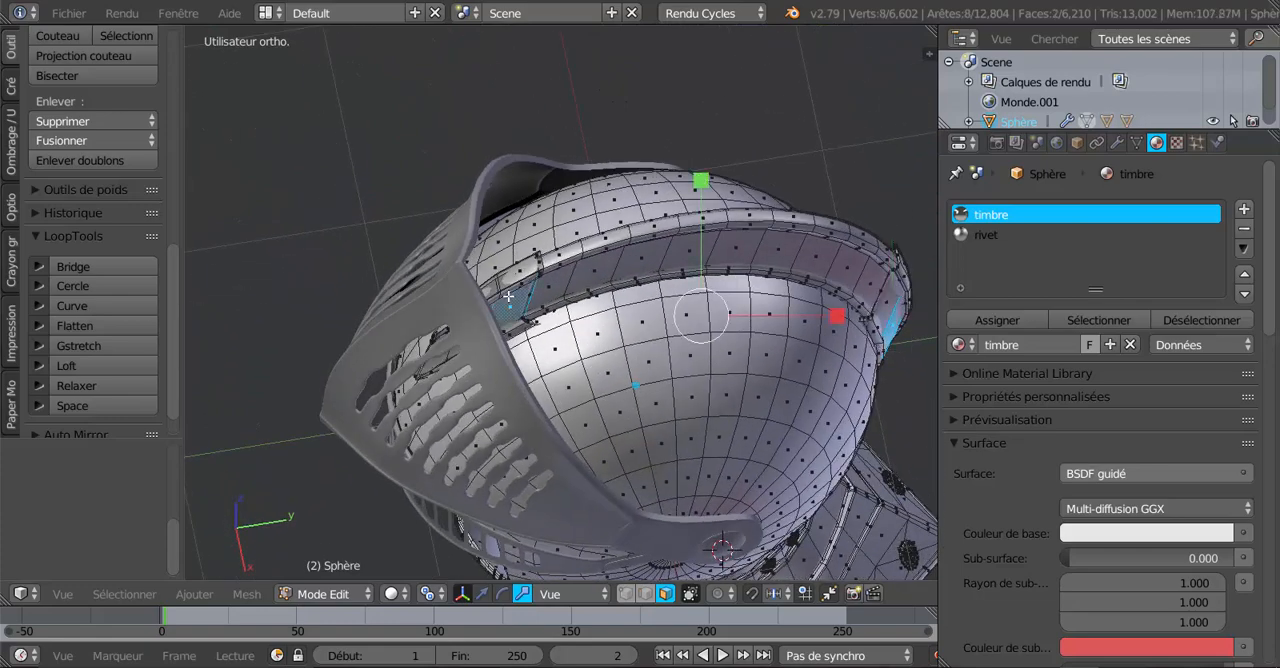
pyautogui.moveTo(736, 389); pyautogui.dragTo(657, 374, button='middle')
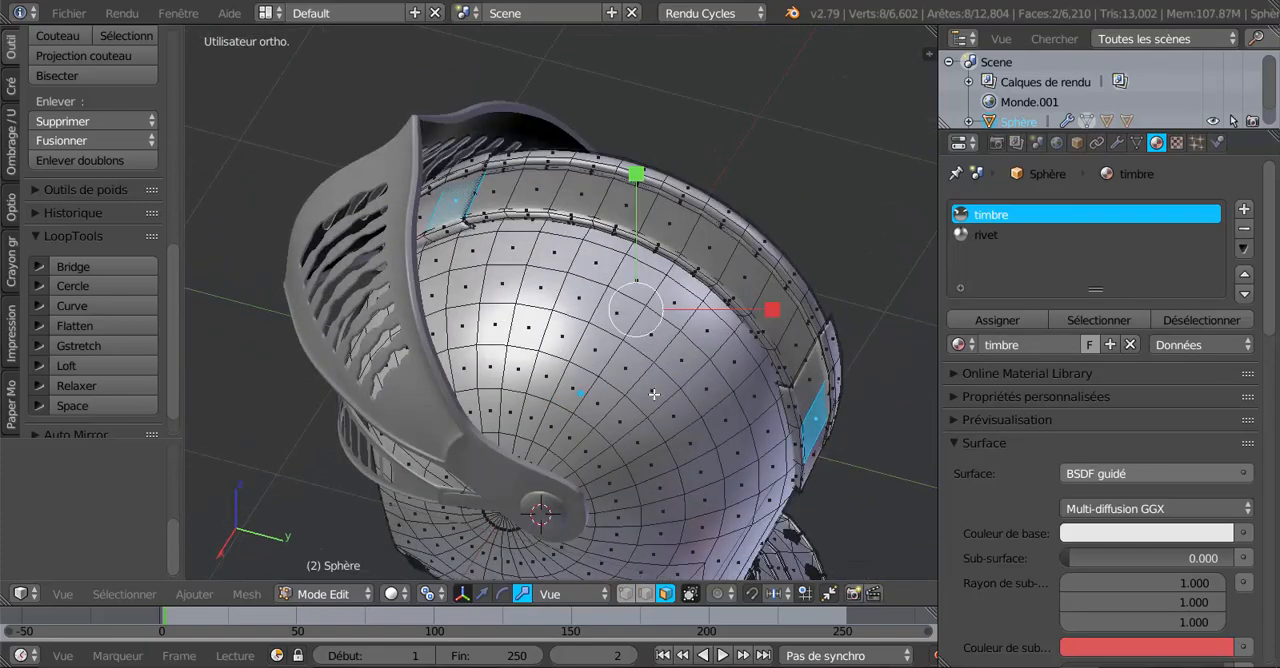
pyautogui.hotkey('ctrl', 'l')
pyautogui.scroll(-2, 654, 395)
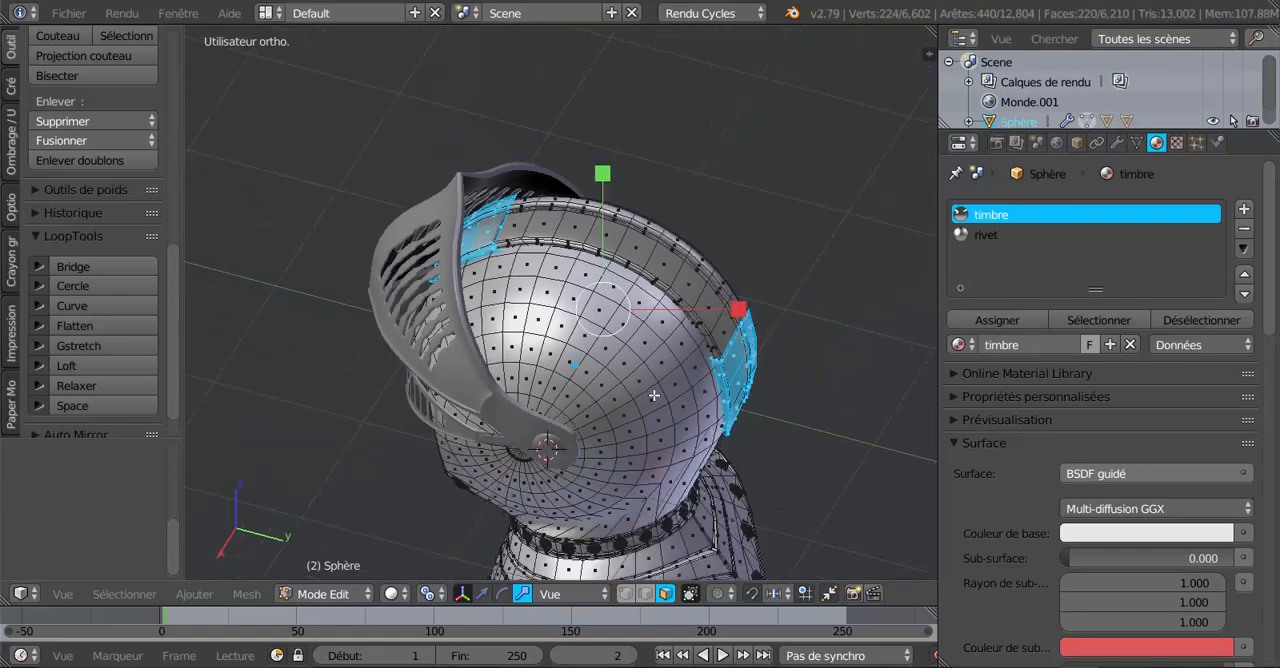
pyautogui.moveTo(645, 399)
pyautogui.mouseDown(button='middle')
pyautogui.moveTo(663, 361)
pyautogui.moveTo(647, 405)
pyautogui.mouseUp(button='middle')
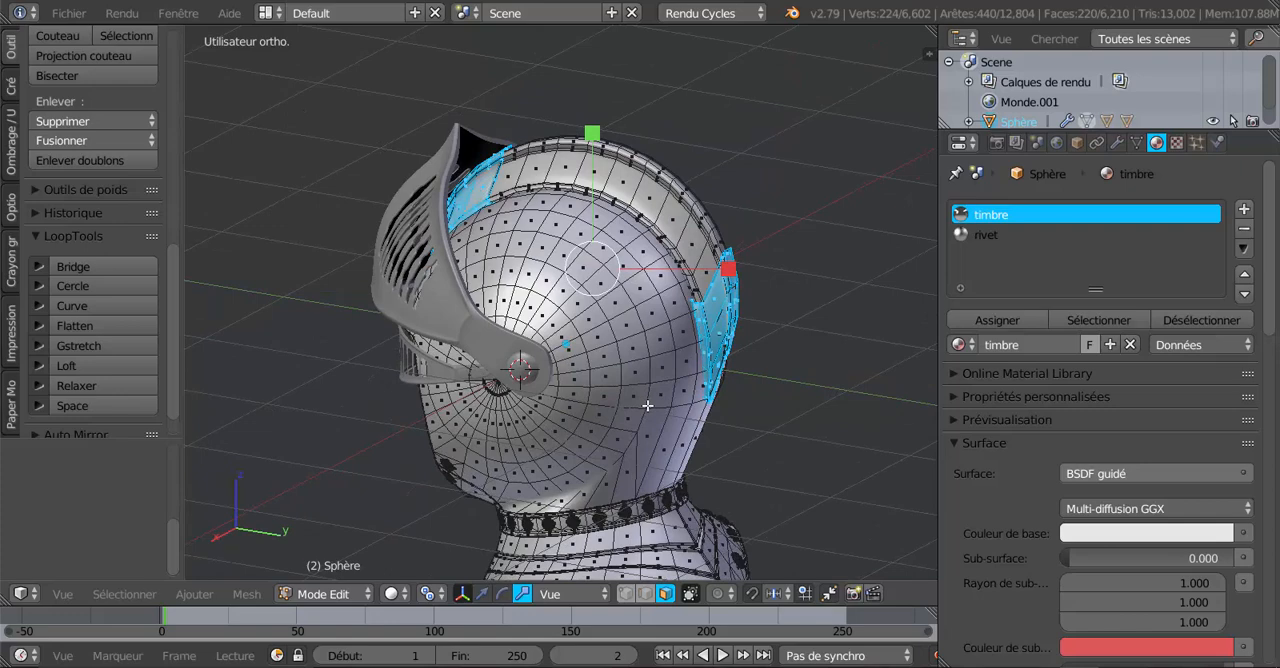
pyautogui.scroll(1, 647, 405)
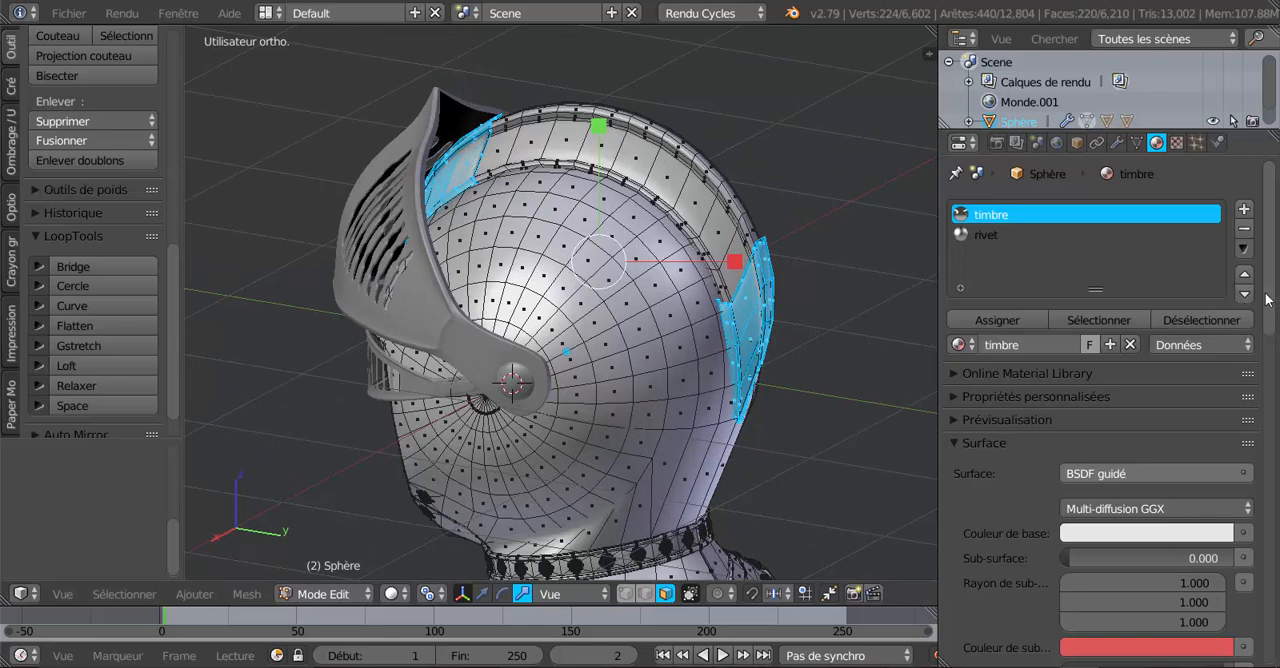
# Add a new material in a third slot of the helmet and set its surface to Glossy BSDF (BSDF brillant).
pyautogui.click(1245, 210)
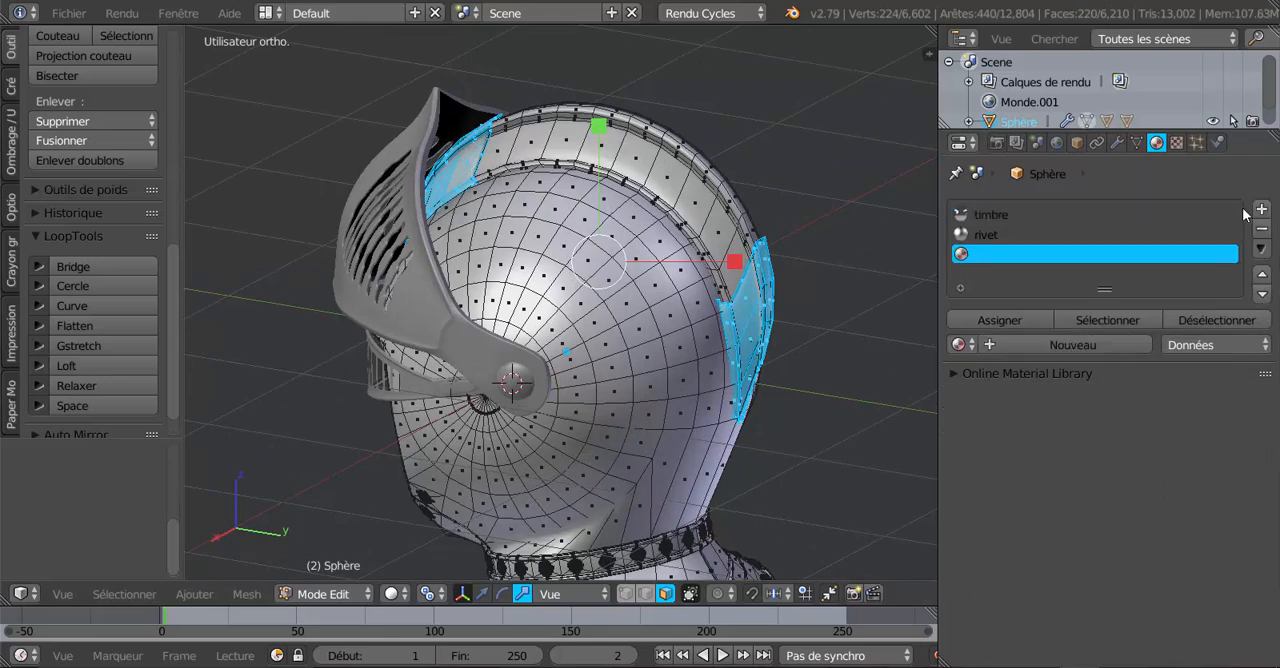
pyautogui.click(1078, 341)
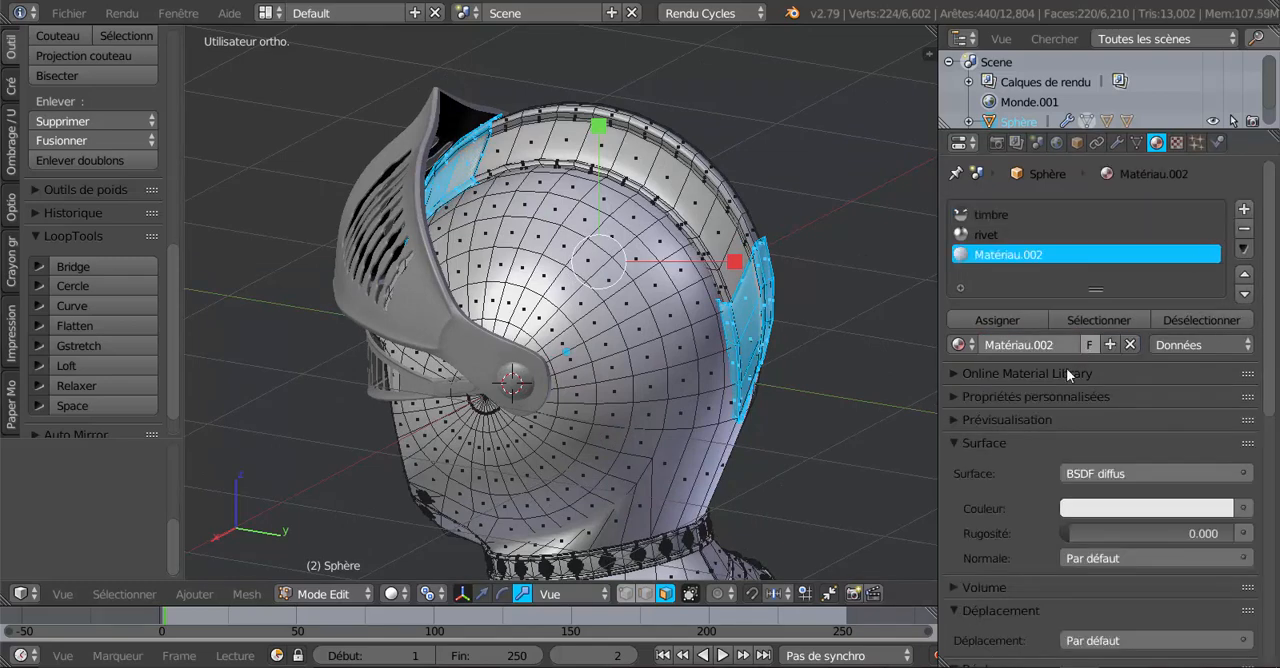
pyautogui.scroll(-3, 1018, 446)
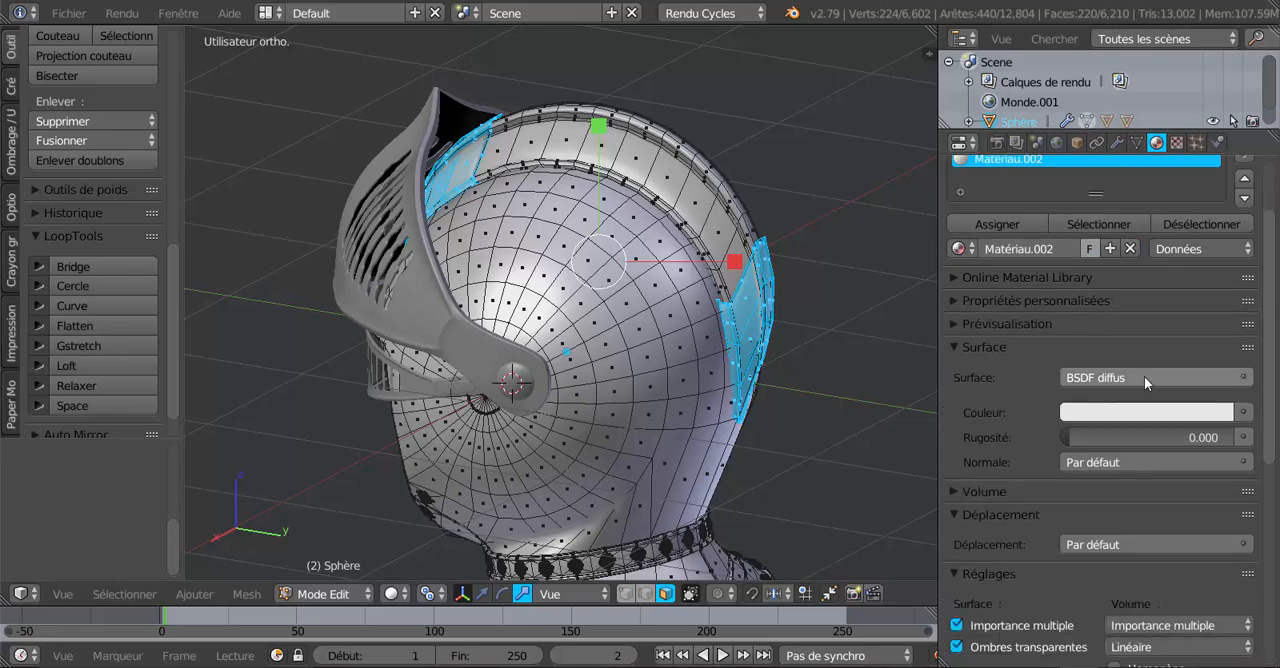
pyautogui.click(1145, 377)
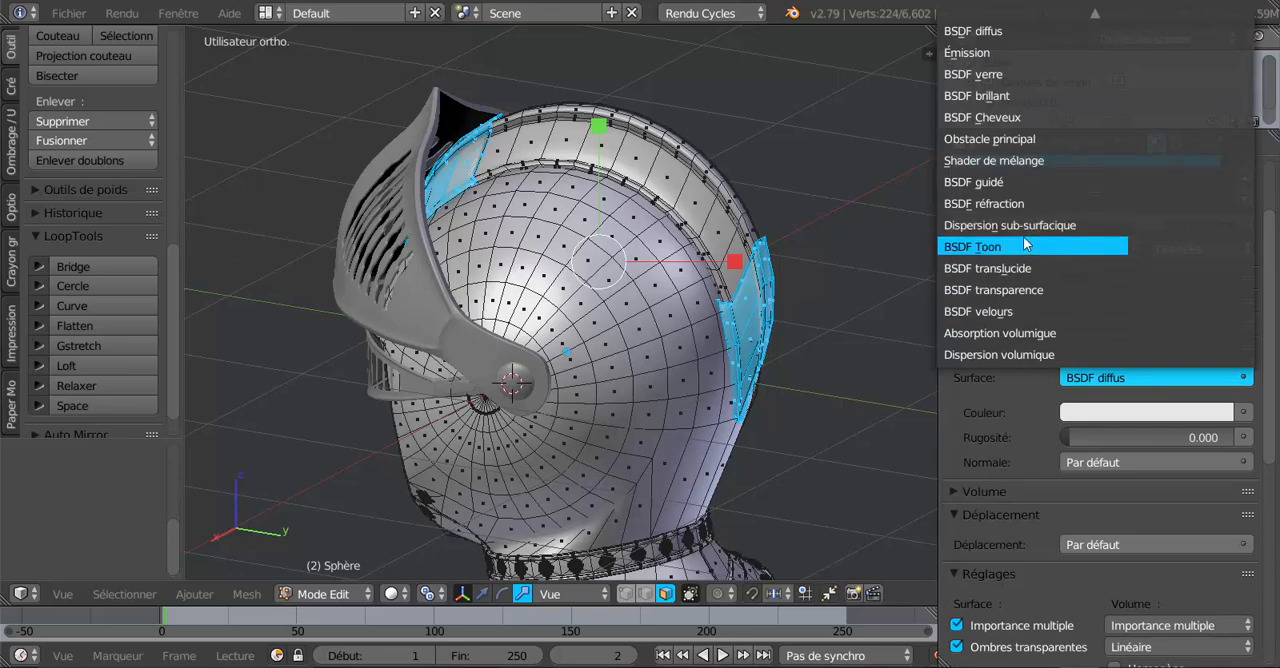
pyautogui.click(1012, 97)
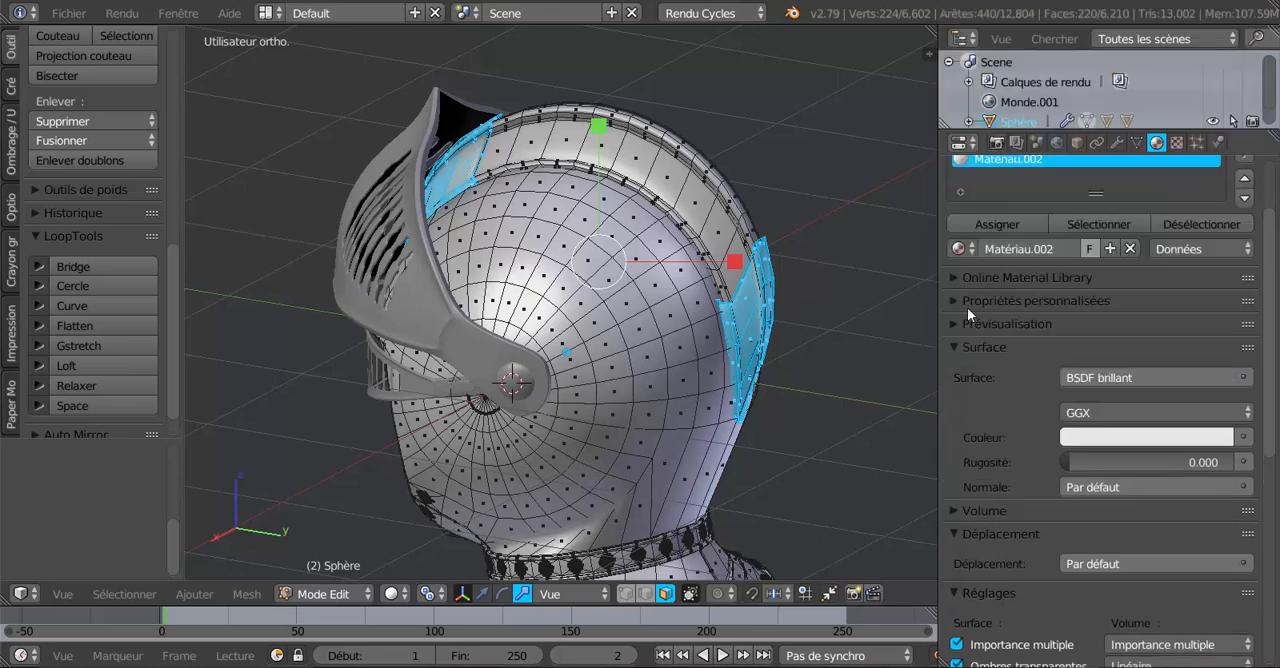
# Give the new glossy material a light orange colour and set its distribution to Sharp (Dure).
pyautogui.click(1147, 444)
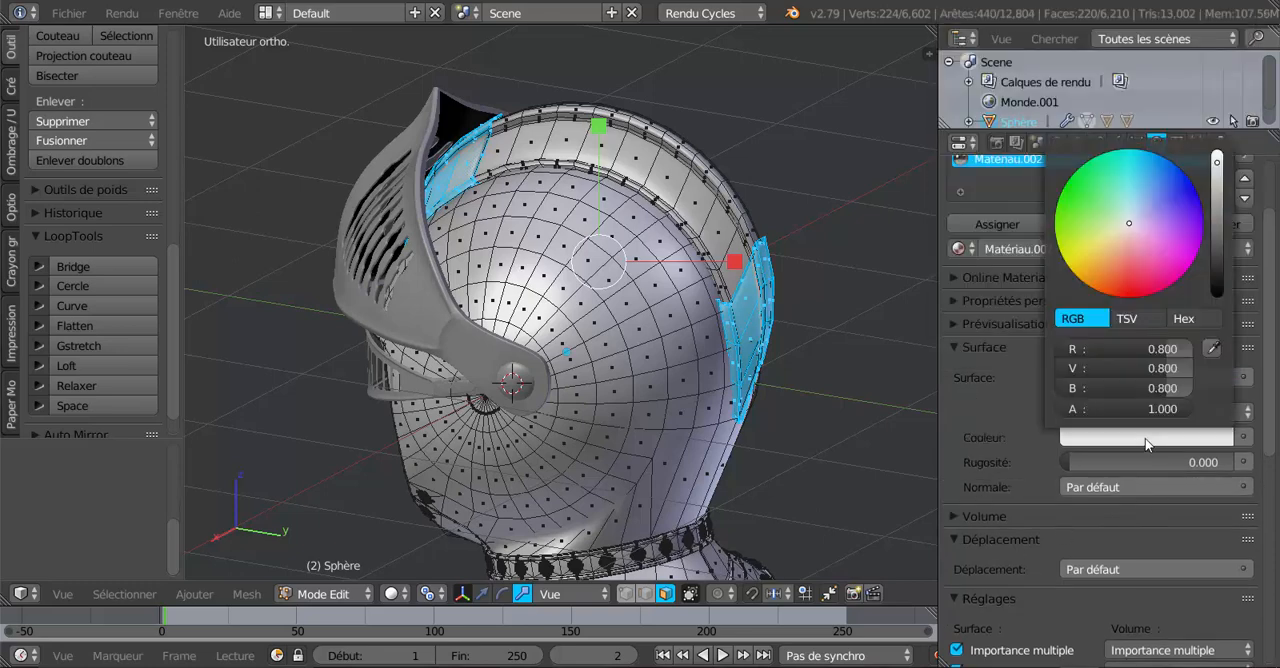
pyautogui.click(1106, 251)
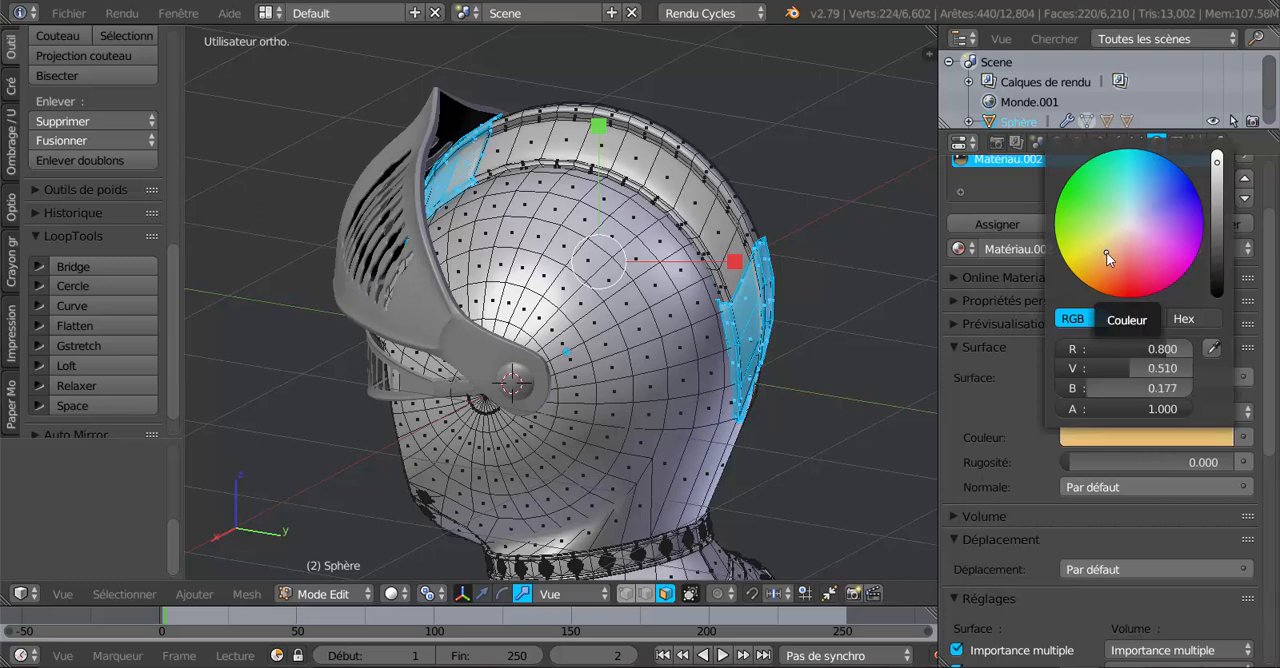
pyautogui.click(1140, 255)
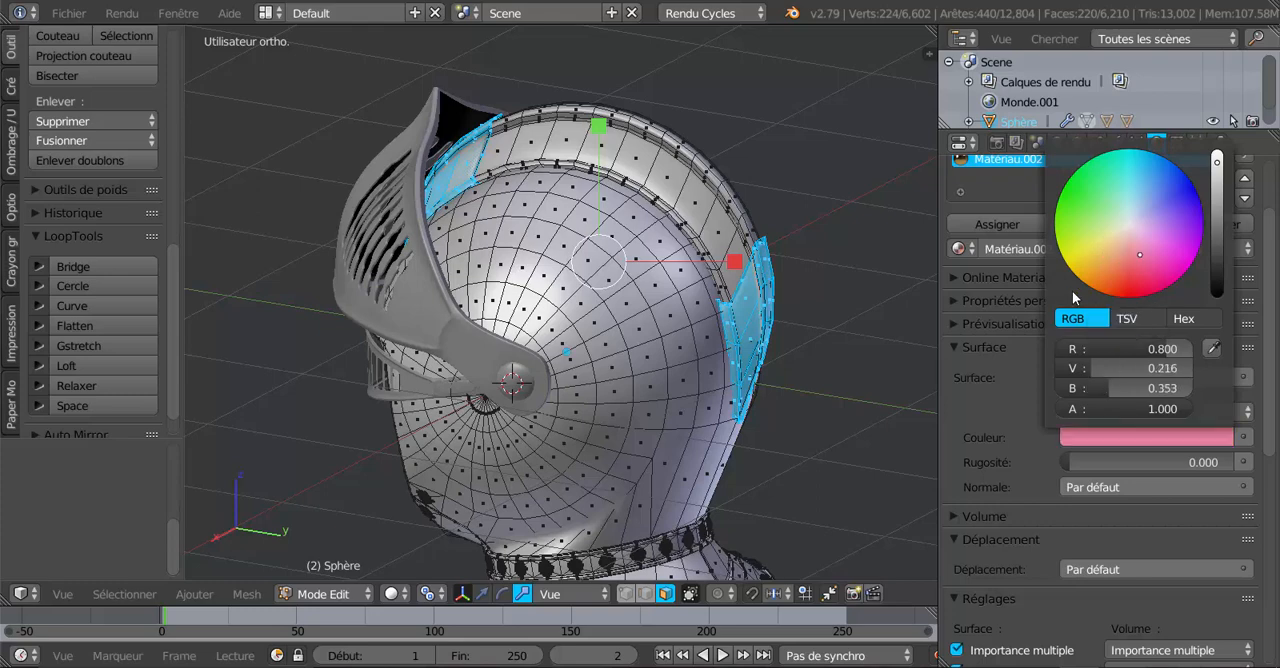
pyautogui.click(1102, 264)
pyautogui.click(1094, 207)
pyautogui.click(1115, 193)
pyautogui.click(1158, 208)
pyautogui.click(1143, 253)
pyautogui.click(1110, 258)
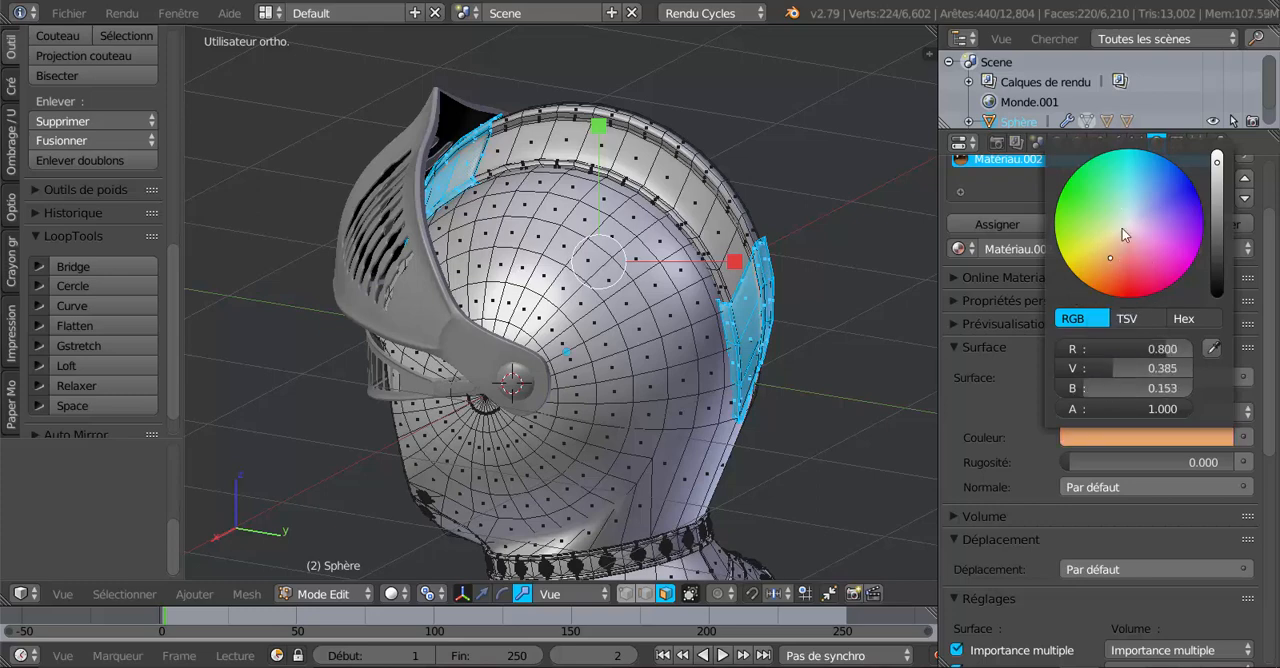
pyautogui.click(1130, 192)
pyautogui.moveTo(1111, 260); pyautogui.dragTo(1111, 251)
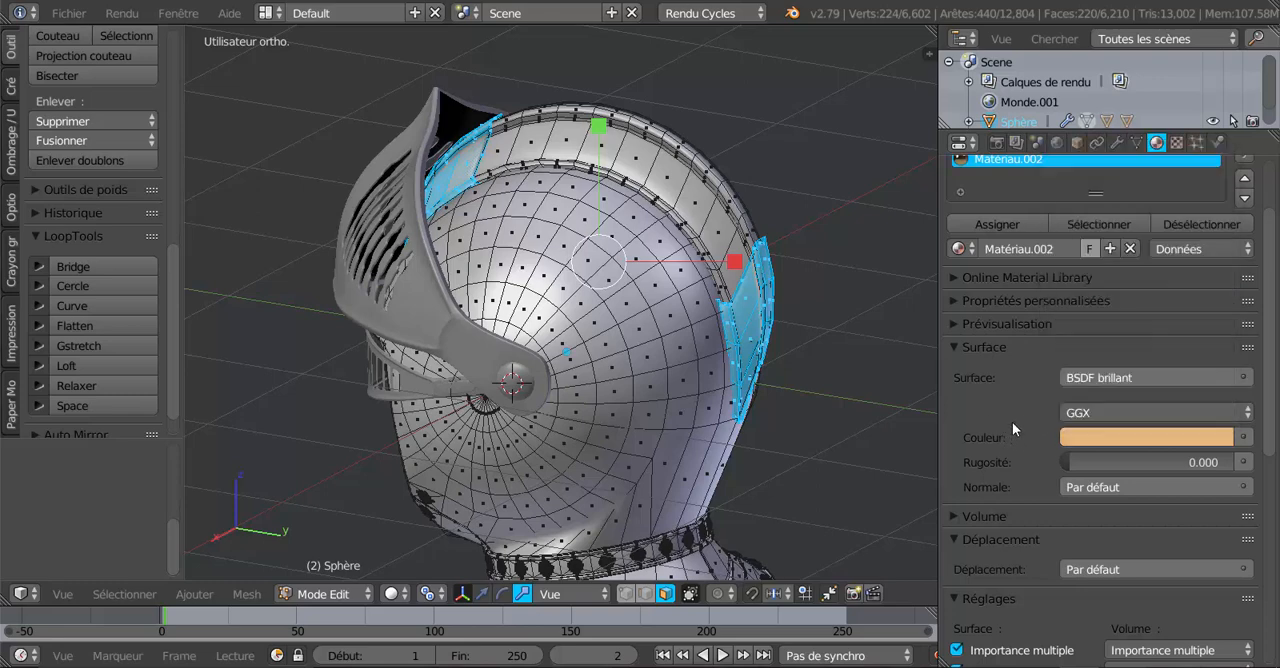
pyautogui.click(1130, 413)
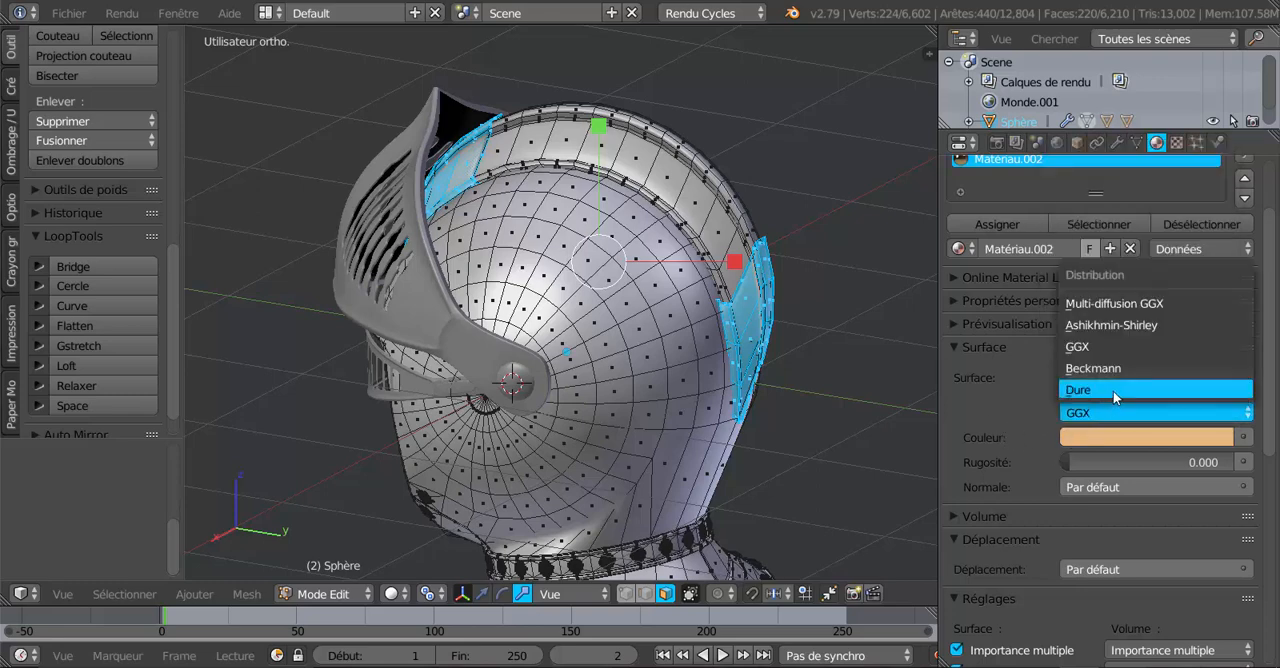
pyautogui.click(1110, 390)
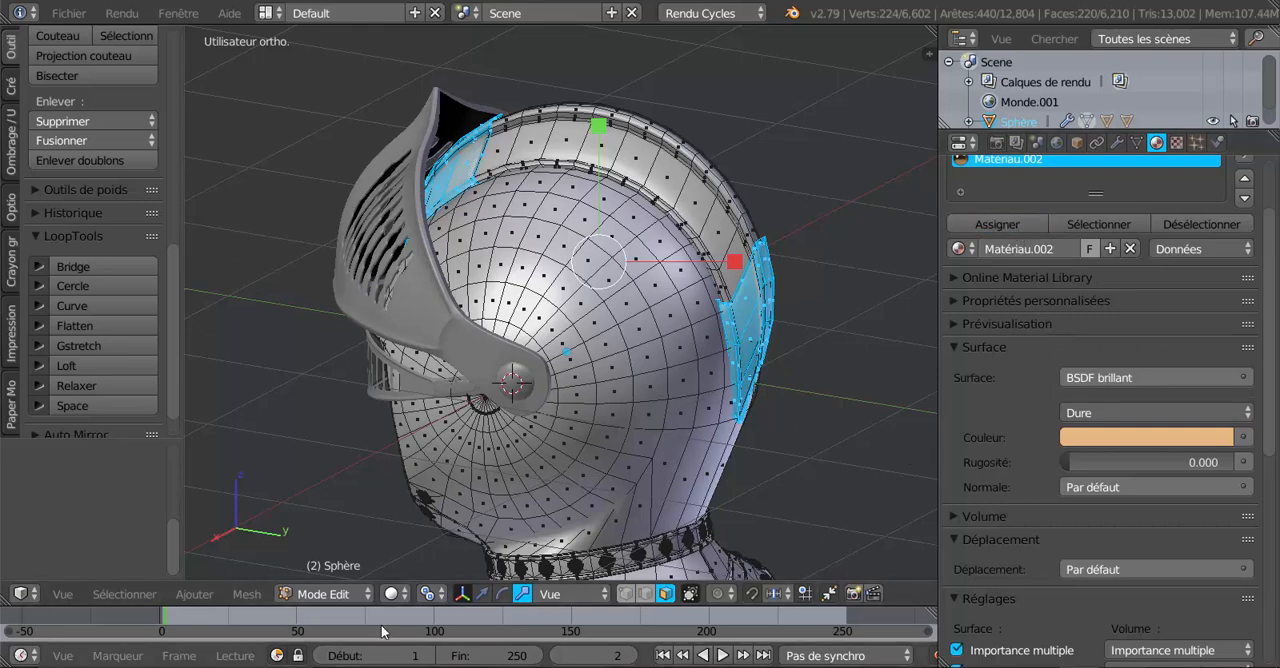
# Preview the helmet in rendered shading and set the crest plates' glossy material to Beckmann distribution with a roughness of 0.058.
pyautogui.click(392, 593)
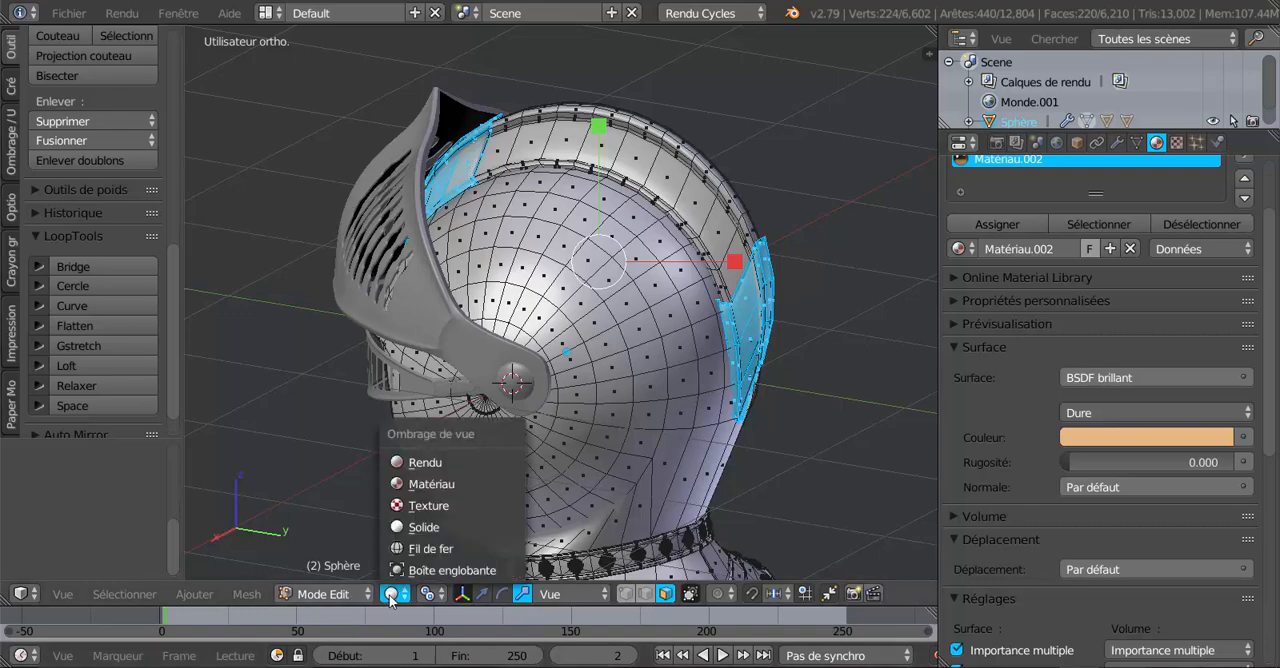
pyautogui.click(413, 463)
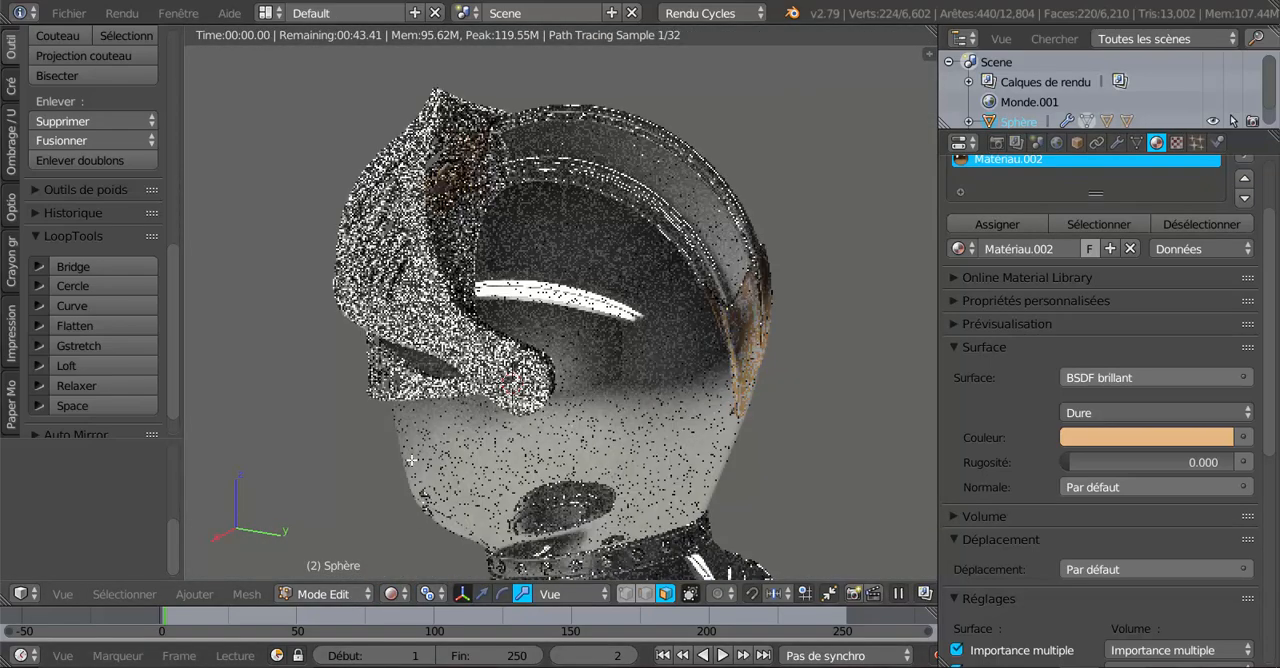
pyautogui.moveTo(533, 452)
pyautogui.mouseDown(button='middle')
pyautogui.moveTo(737, 428)
pyautogui.moveTo(644, 430)
pyautogui.moveTo(775, 429)
pyautogui.mouseUp(button='middle')
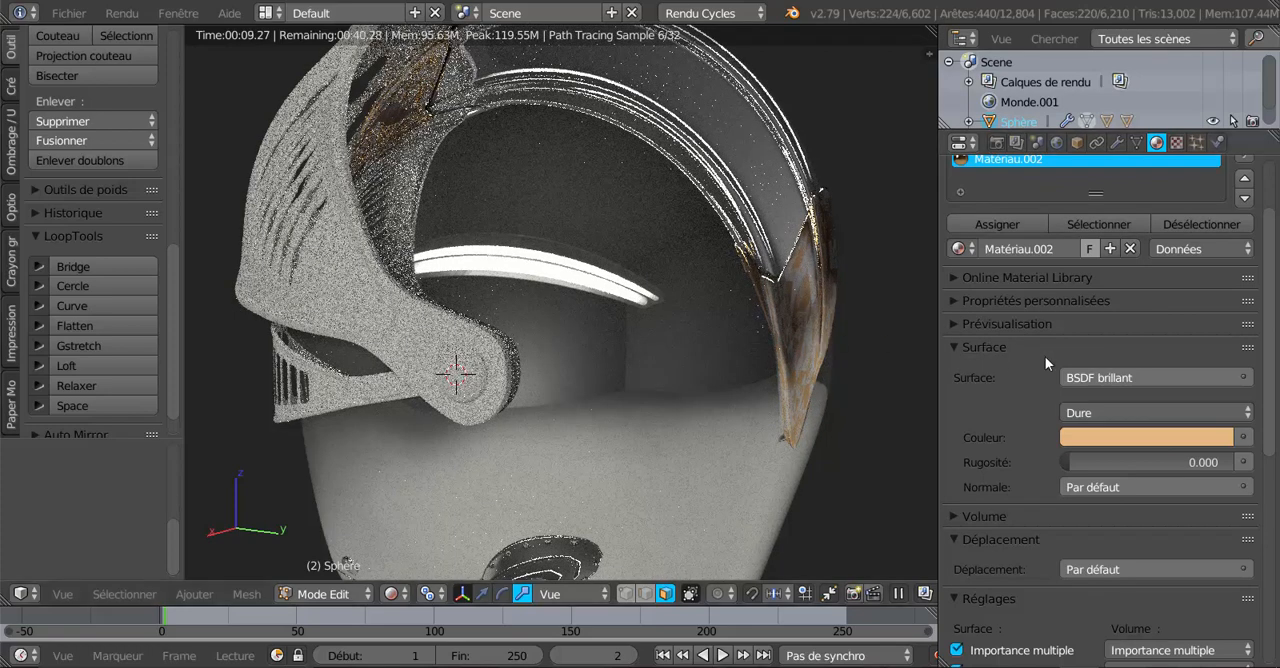
pyautogui.click(1115, 413)
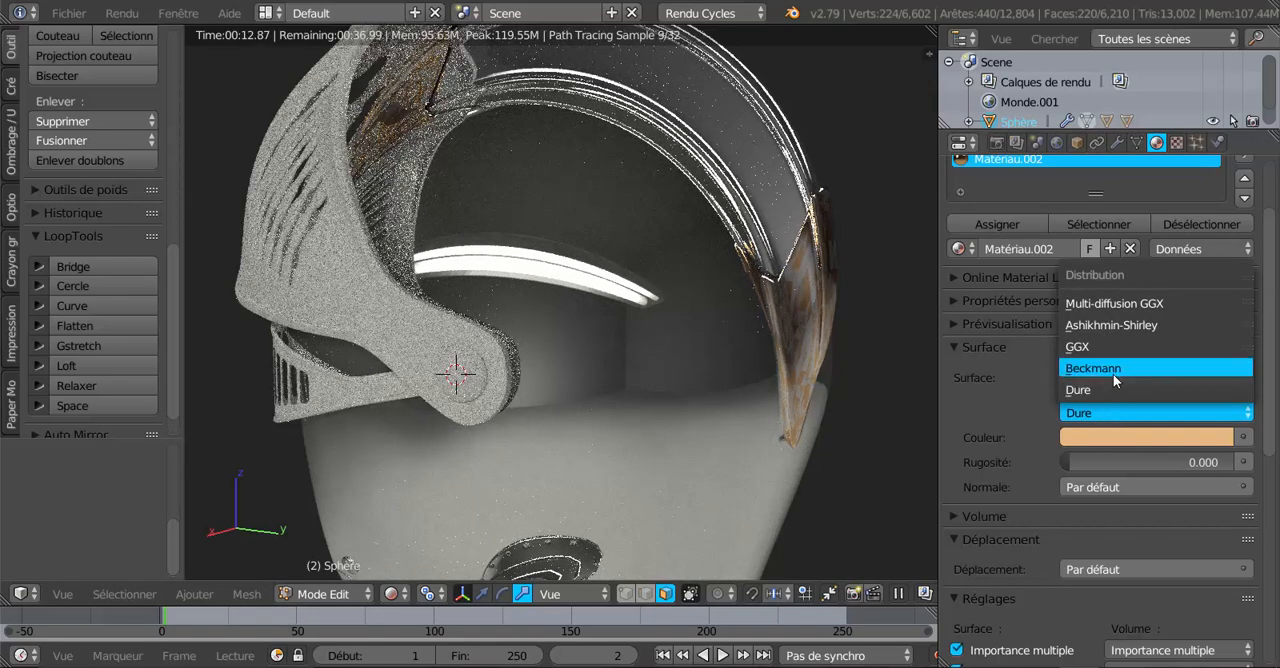
pyautogui.click(1114, 369)
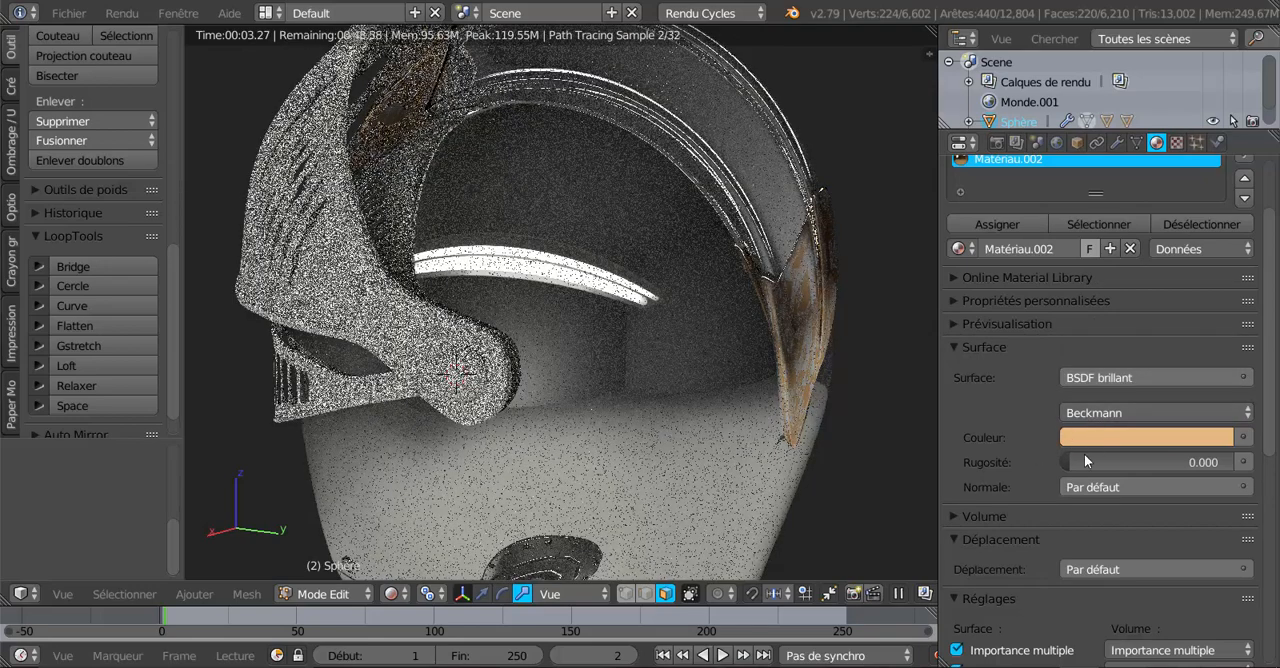
pyautogui.moveTo(1071, 460); pyautogui.dragTo(1072, 461)
# Examine the rear crest plate up close from both sides in the rendered preview.
pyautogui.scroll(-4, 747, 444)
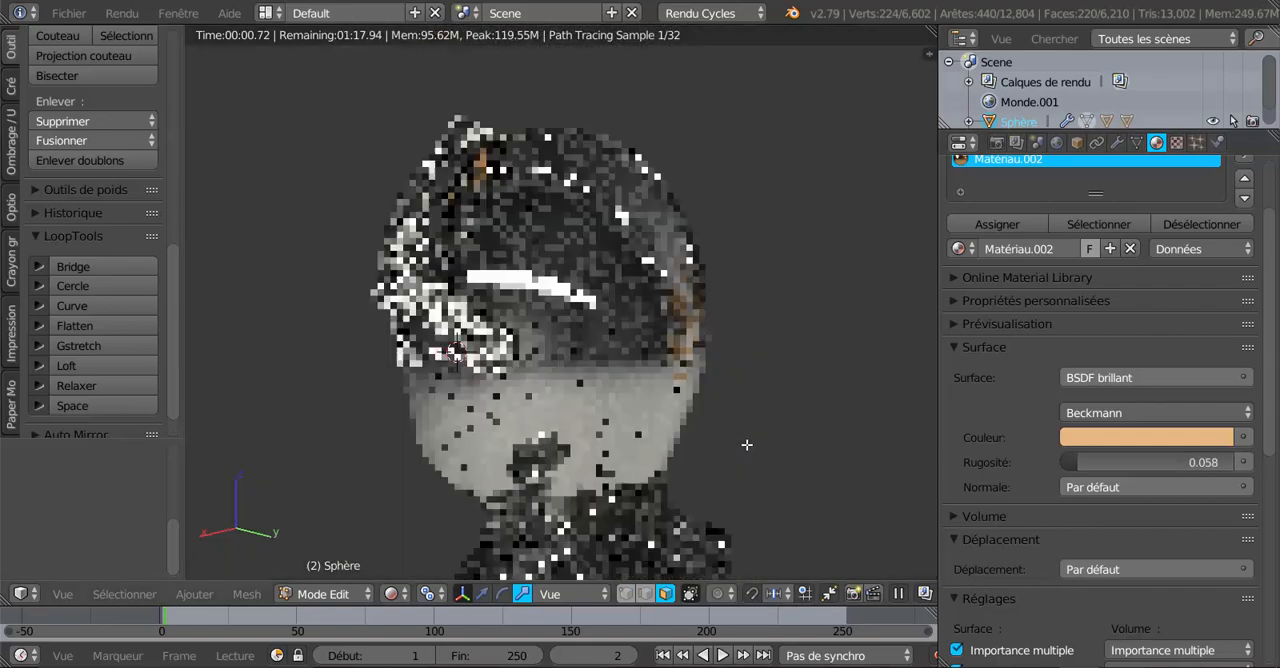
pyautogui.scroll(3, 747, 444)
pyautogui.scroll(4, 681, 468)
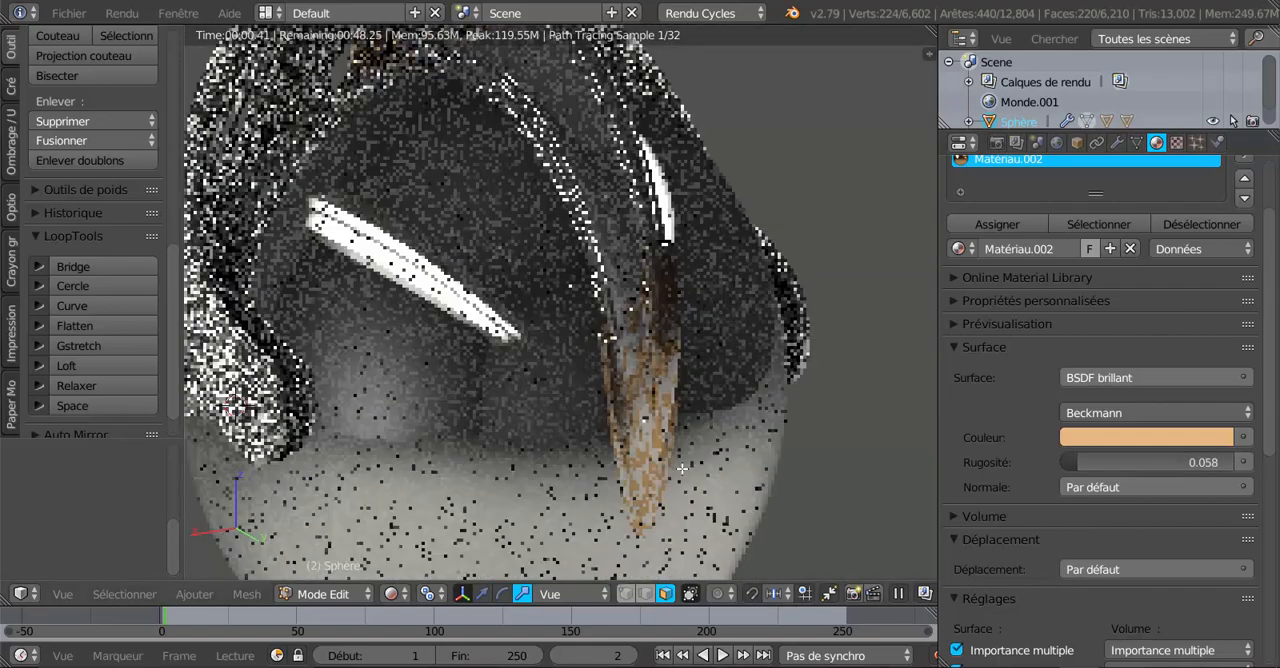
pyautogui.scroll(3, 681, 468)
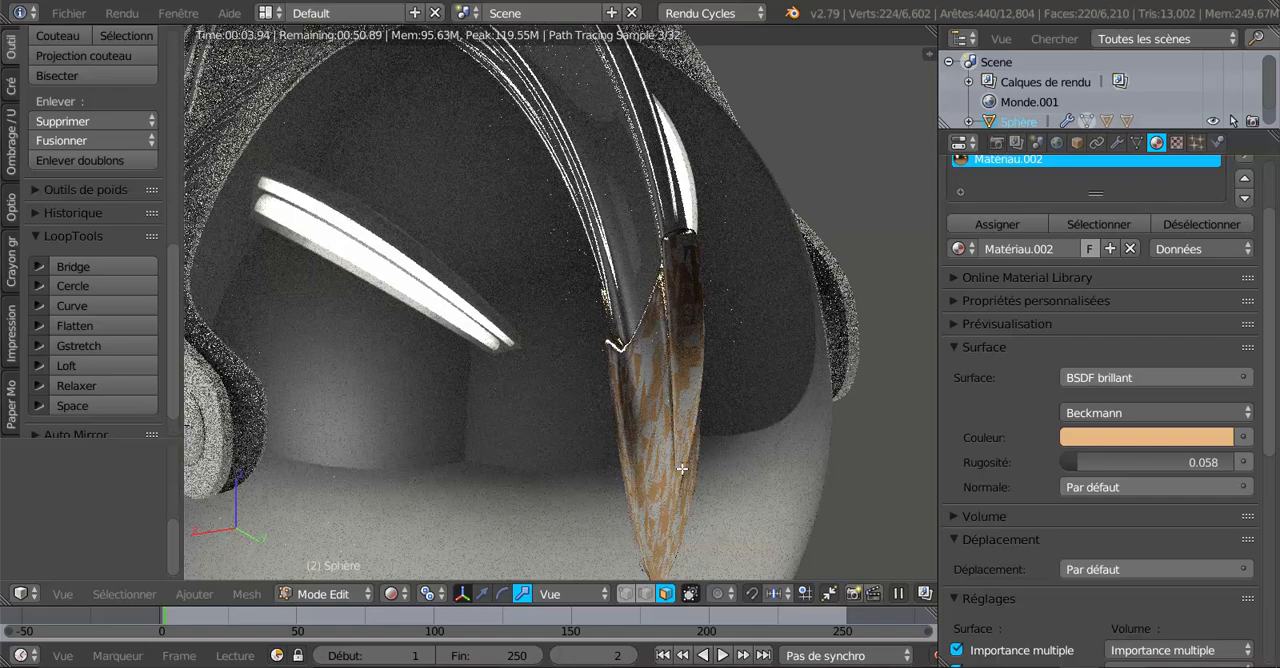
pyautogui.scroll(2, 681, 468)
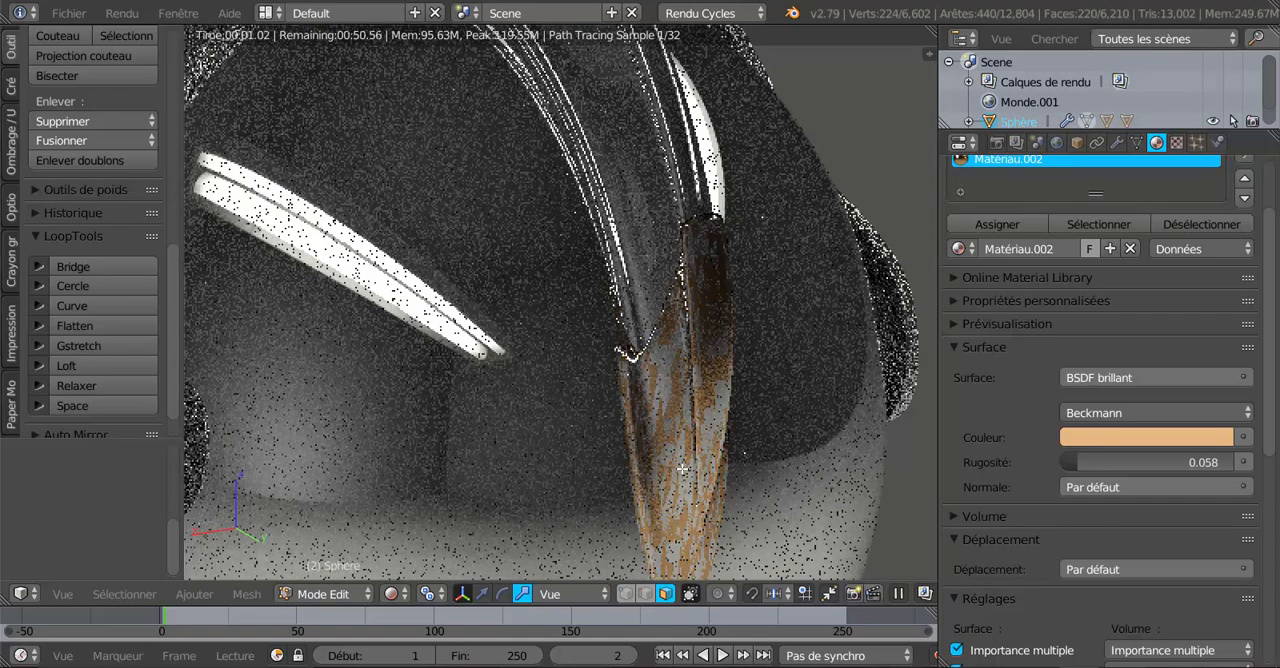
pyautogui.scroll(-6, 676, 460)
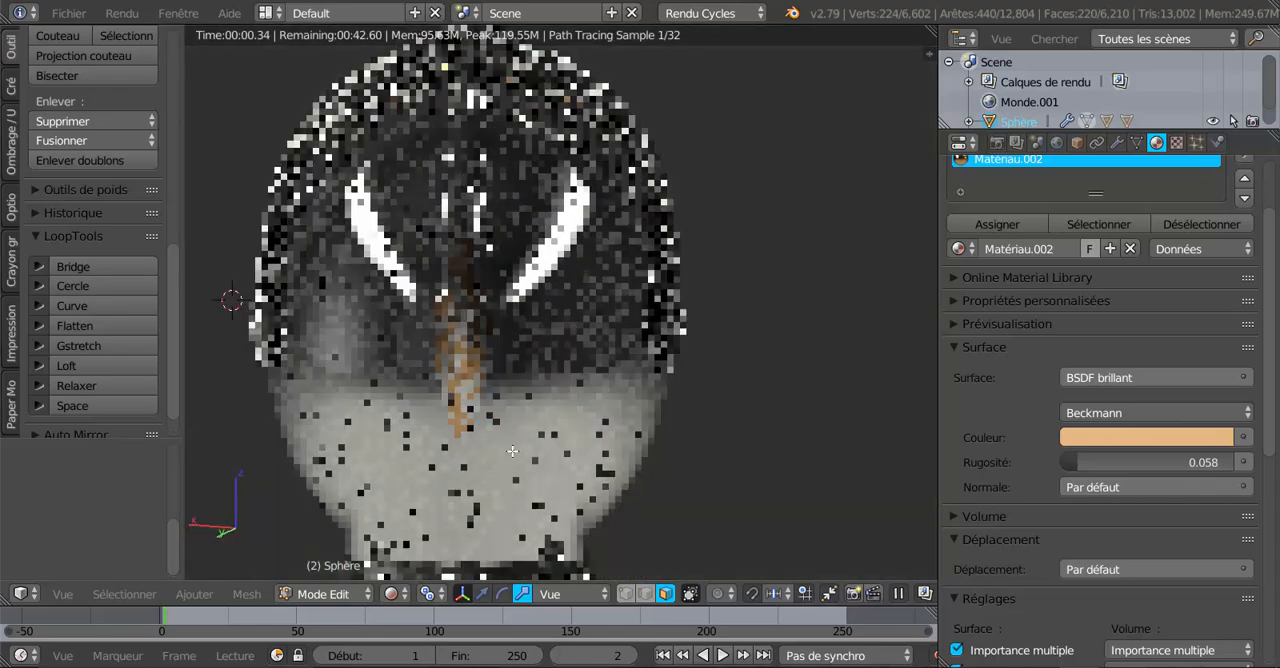
pyautogui.moveTo(512, 451); pyautogui.dragTo(690, 448, button='middle')
pyautogui.scroll(8, 660, 448)
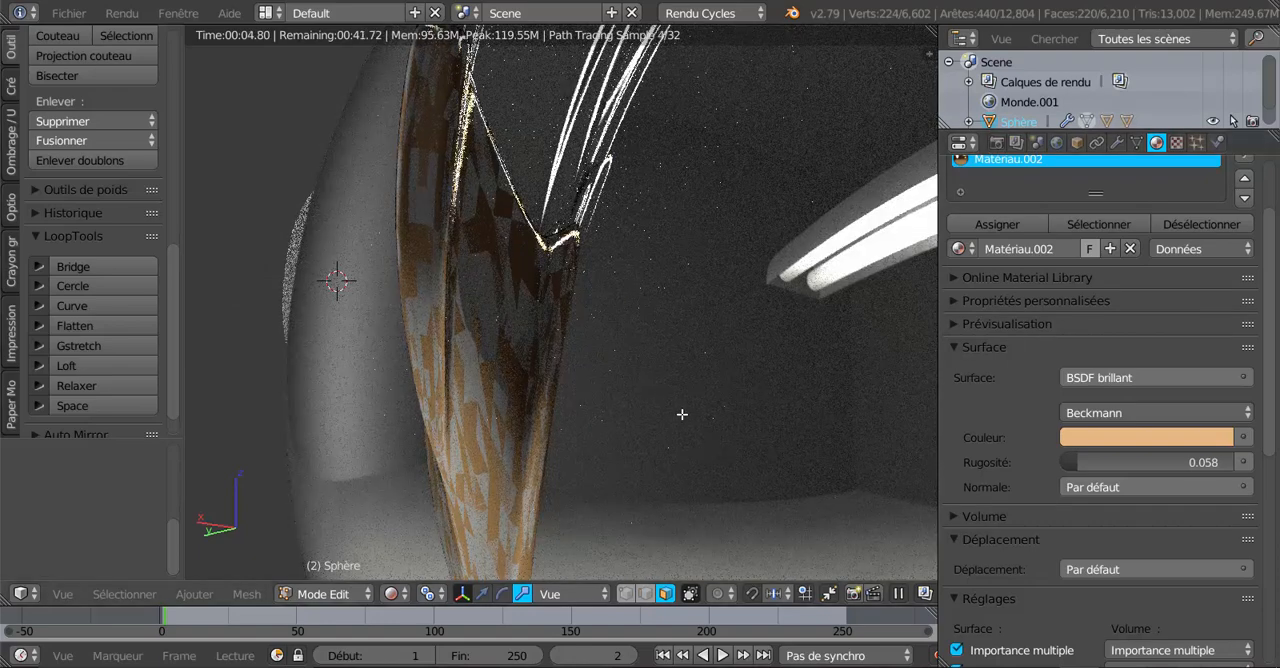
# Return the viewport to solid shading and inspect the selected crest end plates in Edit Mode.
pyautogui.press('Tab')
pyautogui.click(399, 593)
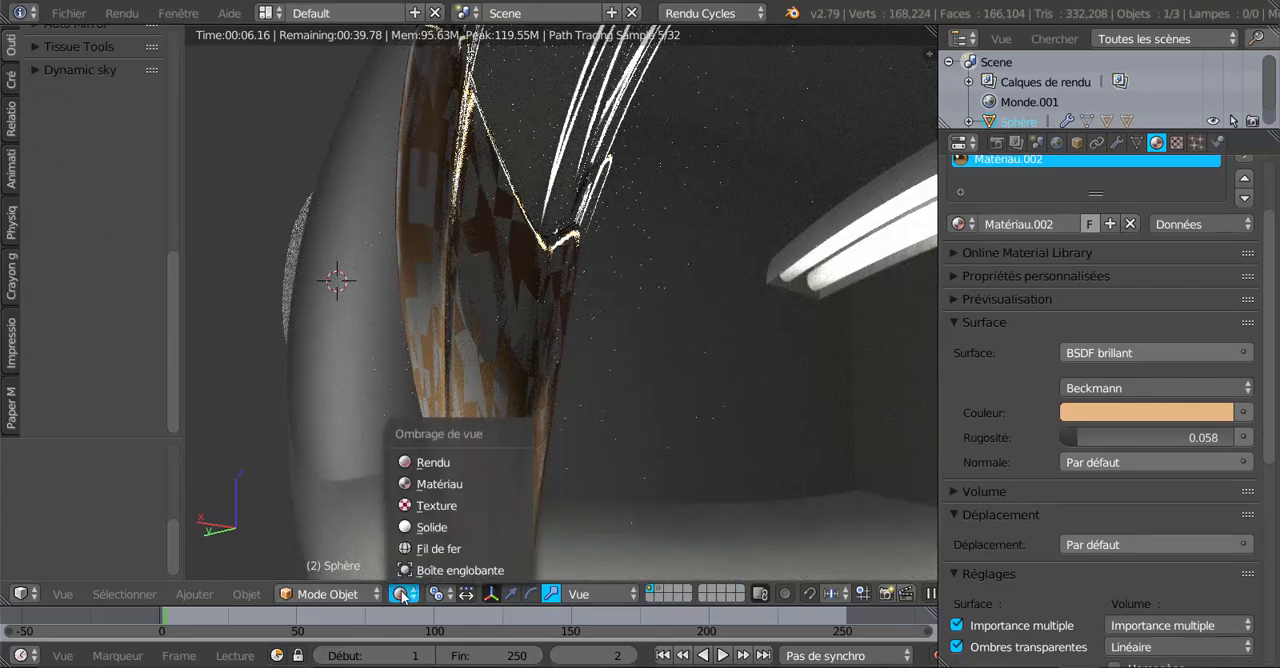
pyautogui.click(414, 527)
pyautogui.scroll(-5, 558, 497)
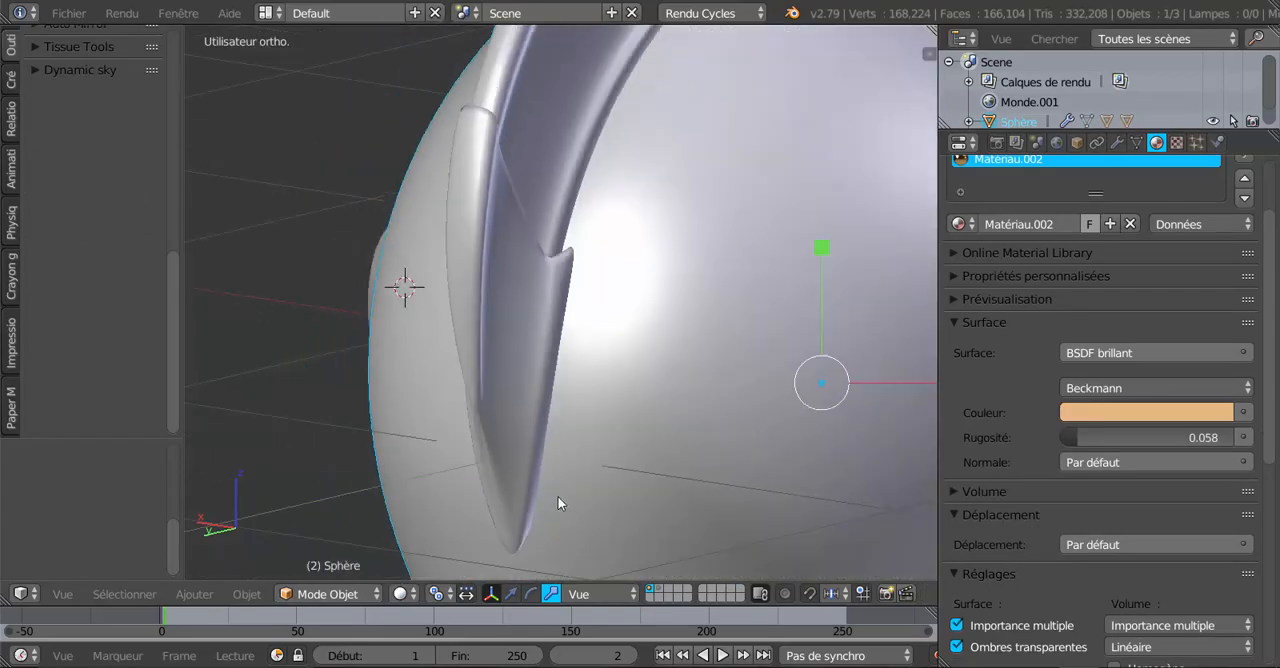
pyautogui.press('Tab')
pyautogui.scroll(-3, 562, 484)
pyautogui.moveTo(660, 460); pyautogui.dragTo(185, 450, button='middle')
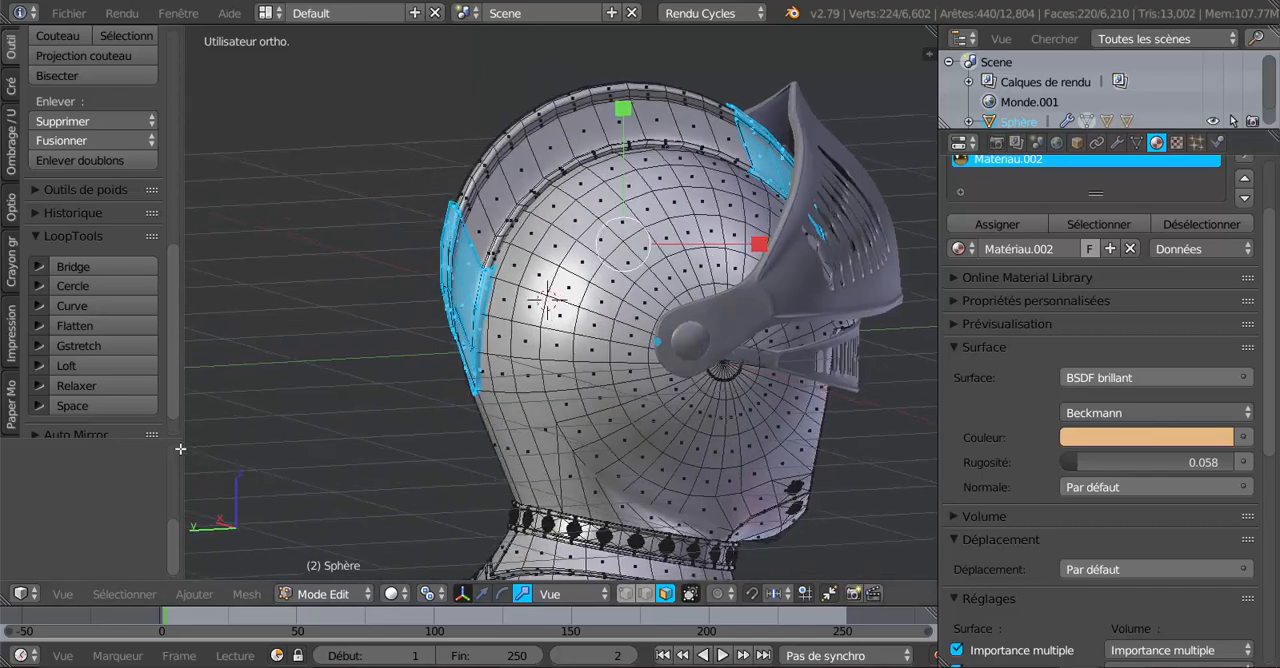
pyautogui.scroll(2, 120, 405)
pyautogui.moveTo(383, 330); pyautogui.dragTo(296, 283, button='middle')
pyautogui.scroll(3, 420, 422)
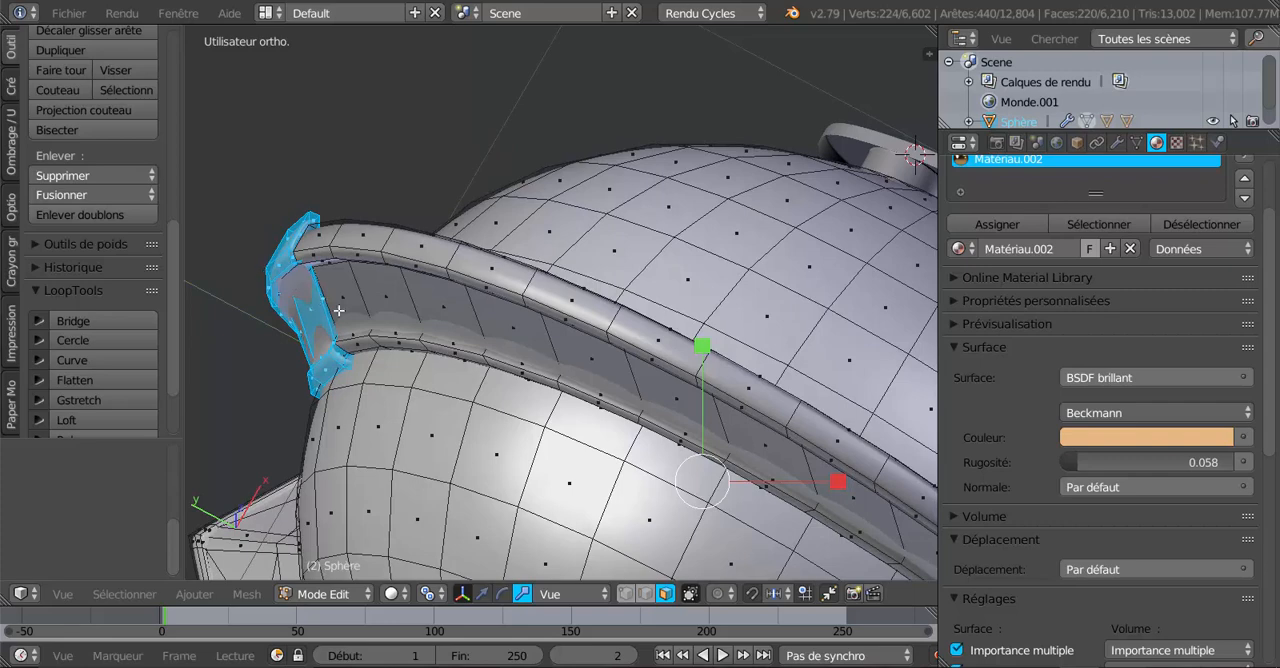
# Set the transform orientation to Global and the pivot to Barycentre, and scale the crest end plates slightly wider along X.
pyautogui.scroll(-3, 592, 373)
pyautogui.moveTo(615, 407); pyautogui.dragTo(580, 400, button='middle')
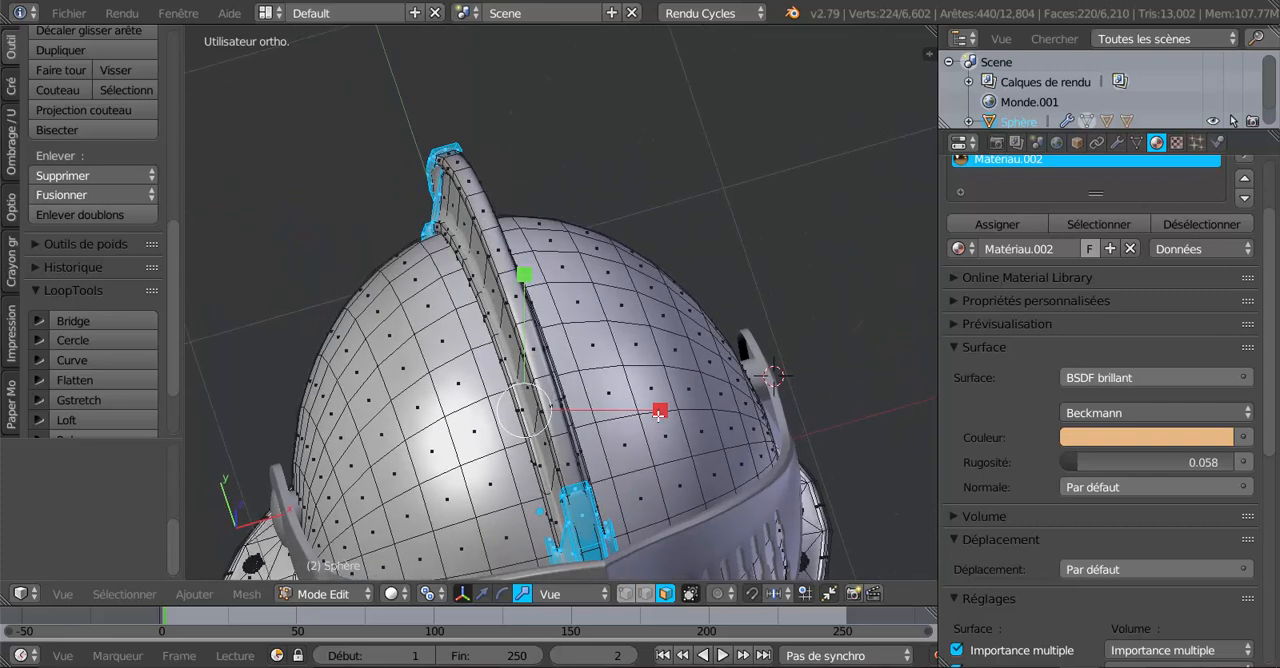
pyautogui.click(562, 596)
pyautogui.click(571, 572)
pyautogui.moveTo(587, 537); pyautogui.dragTo(649, 491, button='middle')
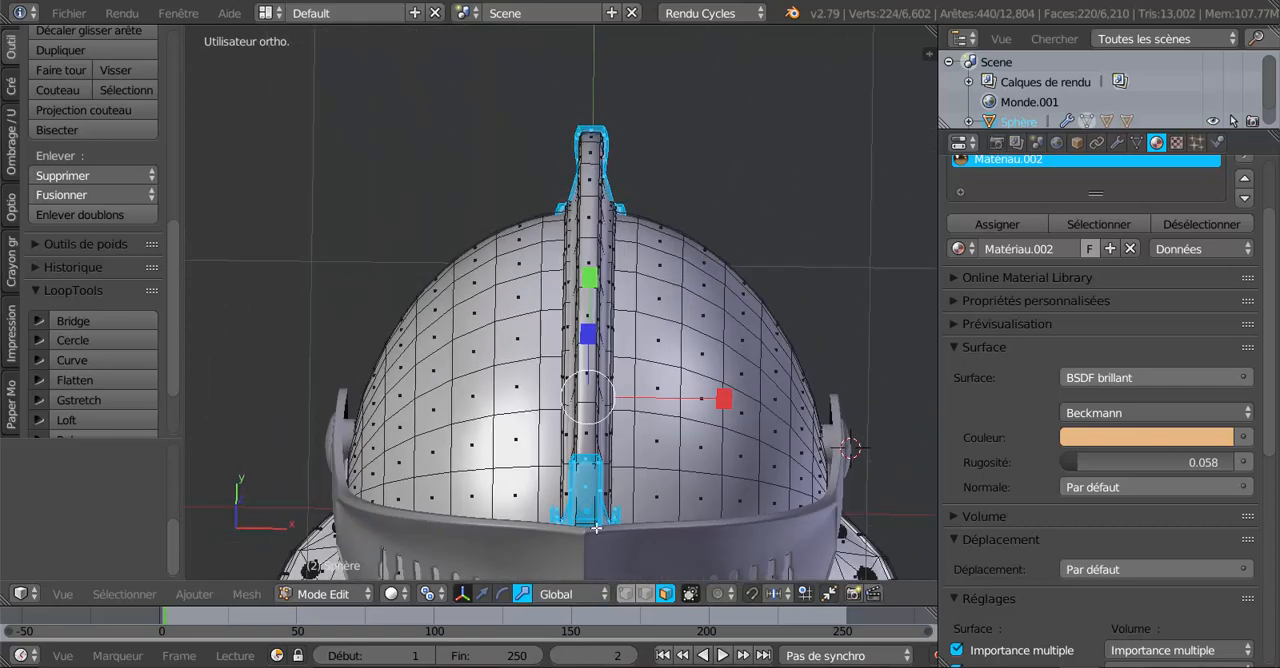
pyautogui.click(430, 594)
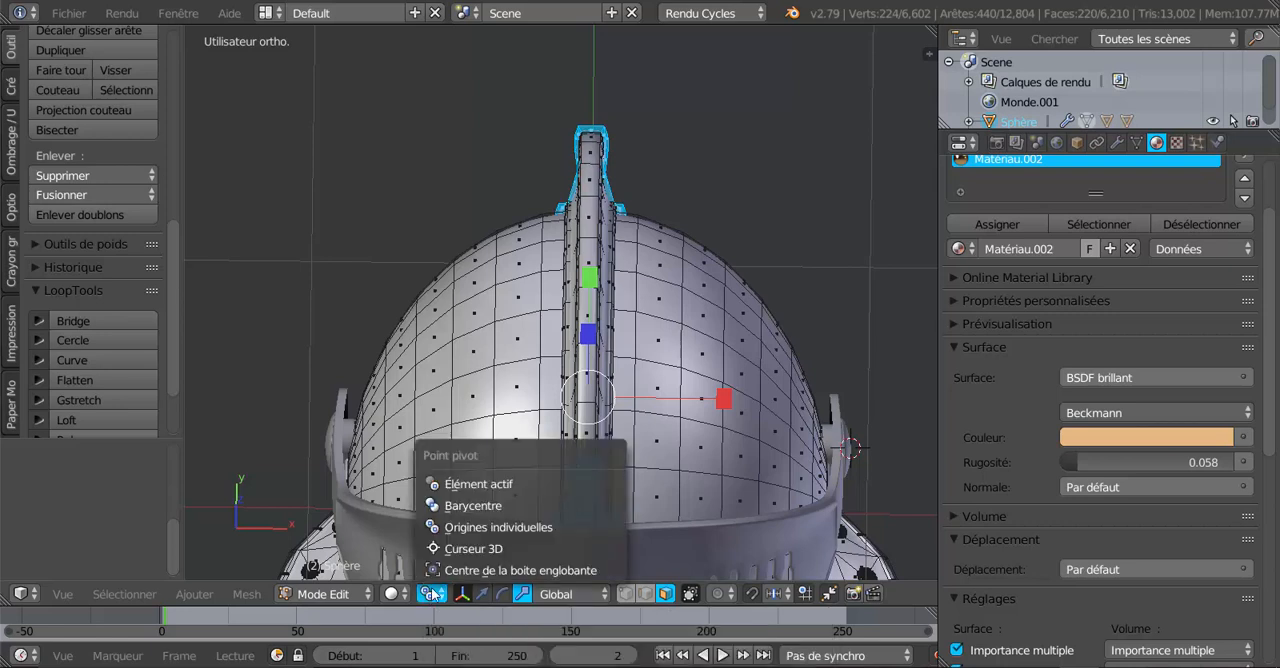
pyautogui.click(452, 508)
pyautogui.scroll(2, 634, 452)
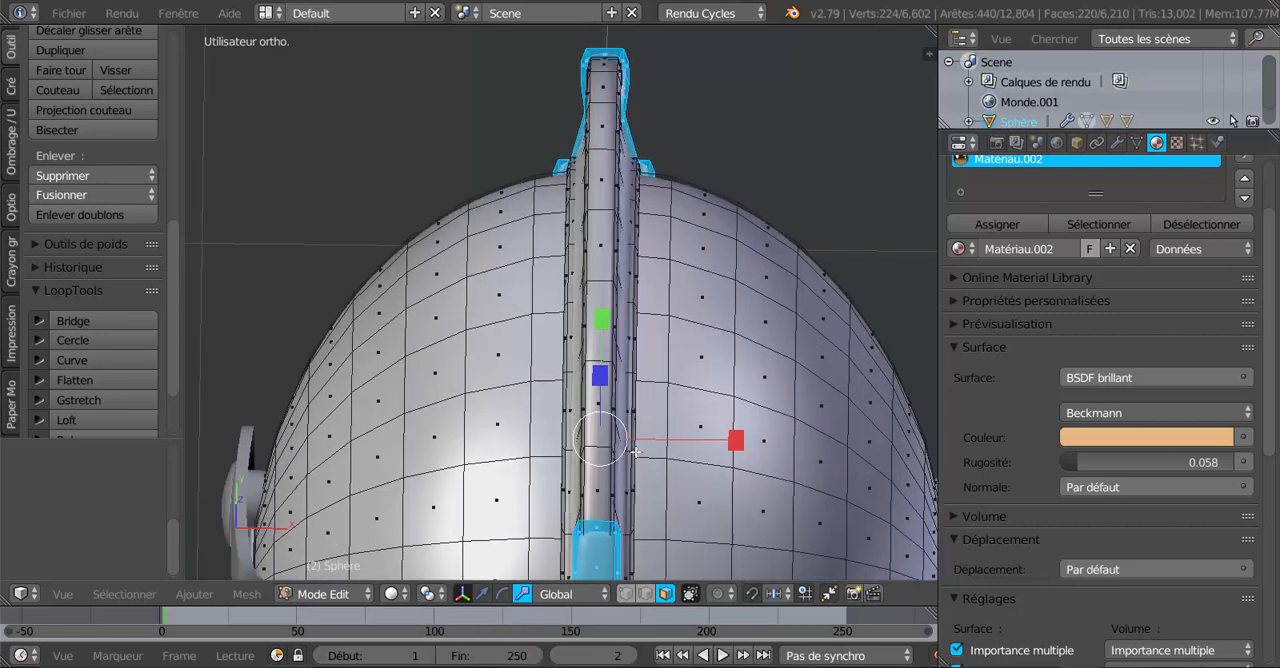
pyautogui.moveTo(735, 441); pyautogui.dragTo(752, 443)
# Switch to Object Mode with rendered shading and check the widened crest end plates from the back and side.
pyautogui.press('Tab')
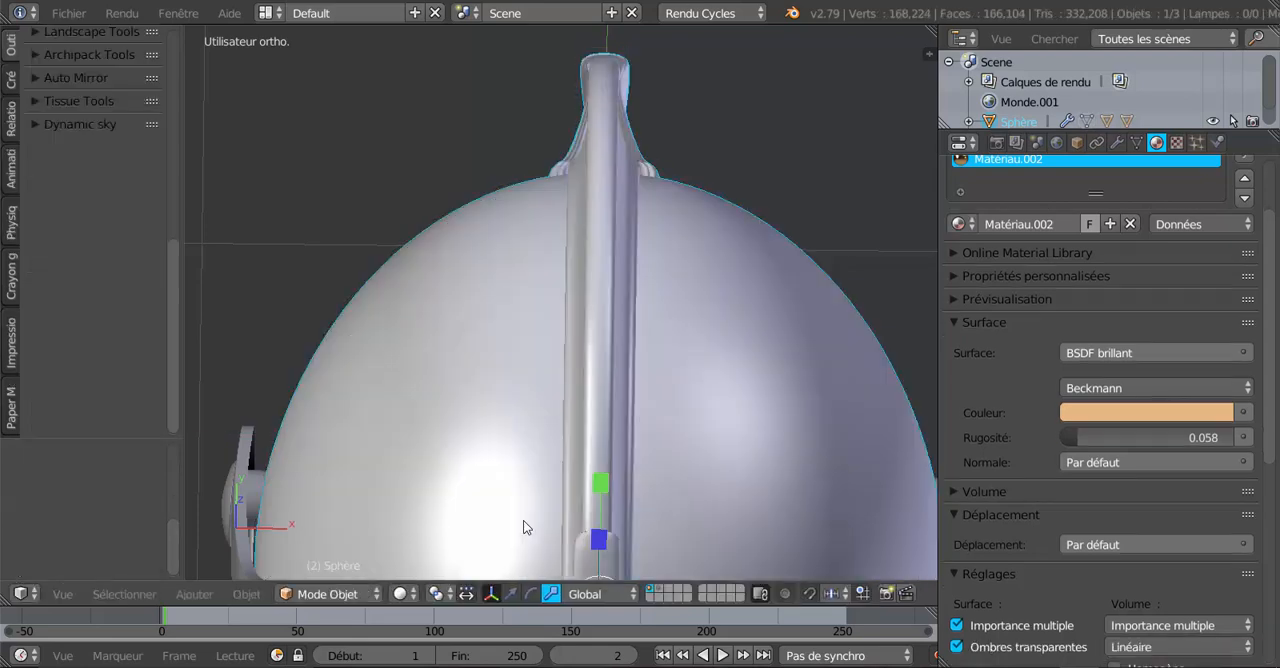
pyautogui.scroll(-2, 522, 530)
pyautogui.click(398, 594)
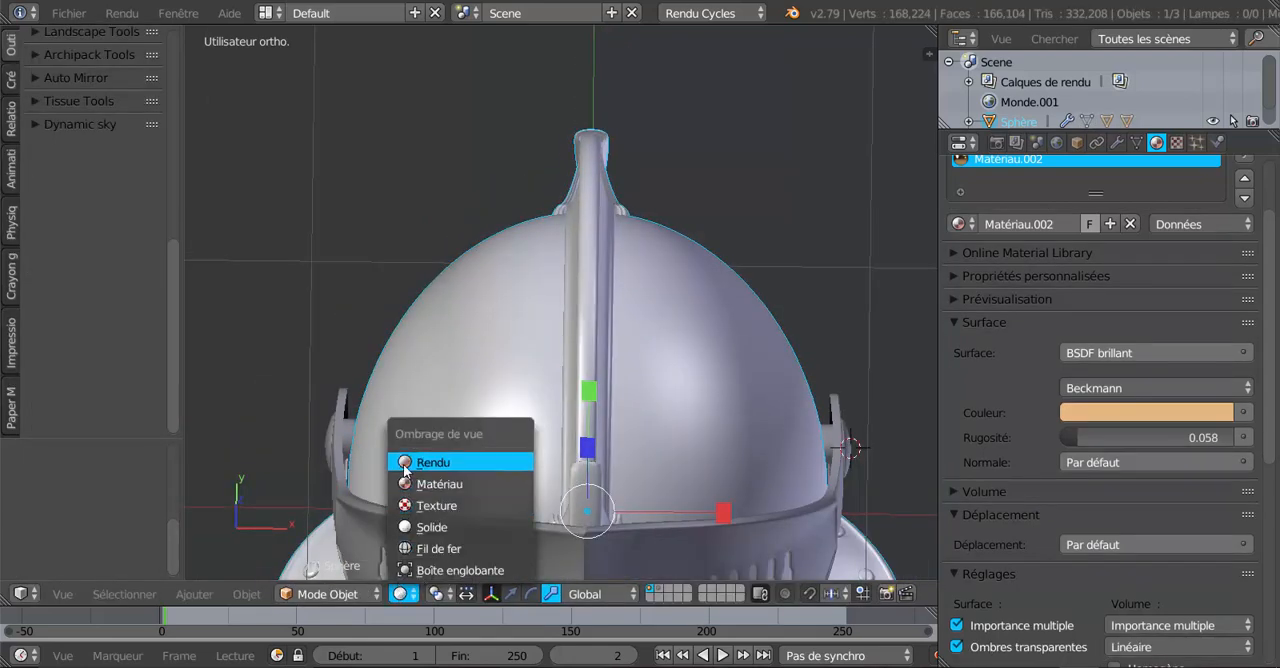
pyautogui.click(403, 464)
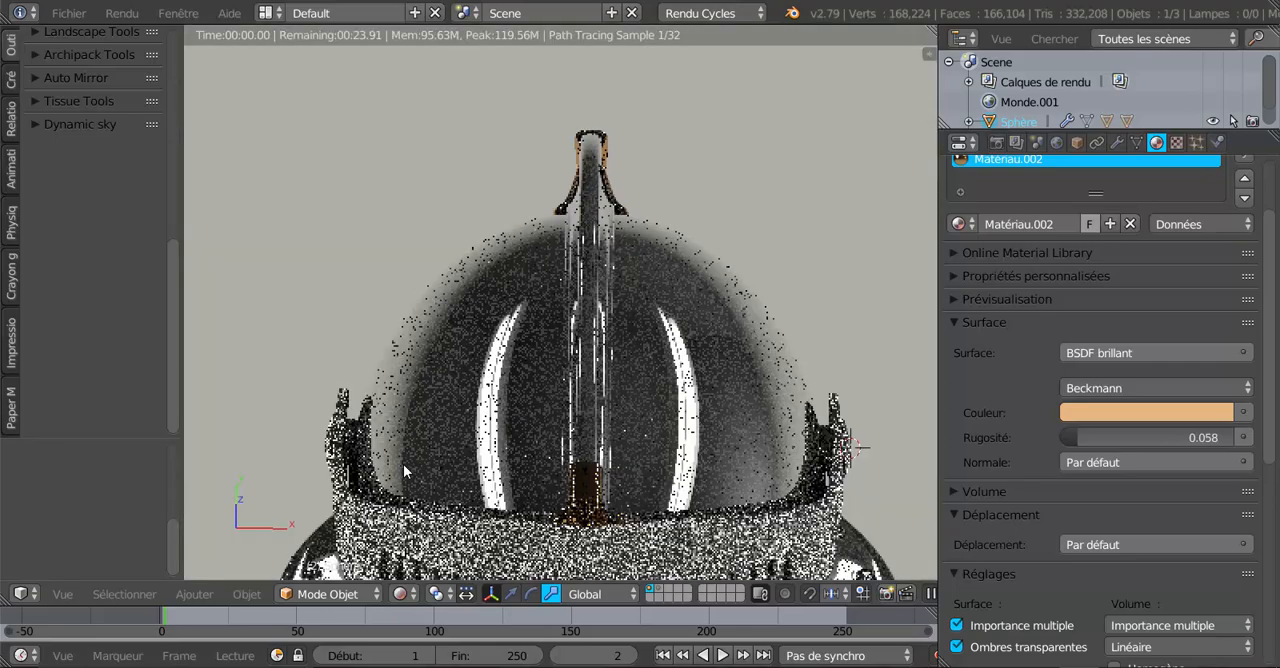
pyautogui.moveTo(403, 464)
pyautogui.mouseDown(button='middle')
pyautogui.moveTo(647, 445)
pyautogui.moveTo(689, 413)
pyautogui.moveTo(680, 395)
pyautogui.moveTo(582, 442)
pyautogui.moveTo(537, 443)
pyautogui.mouseUp(button='middle')
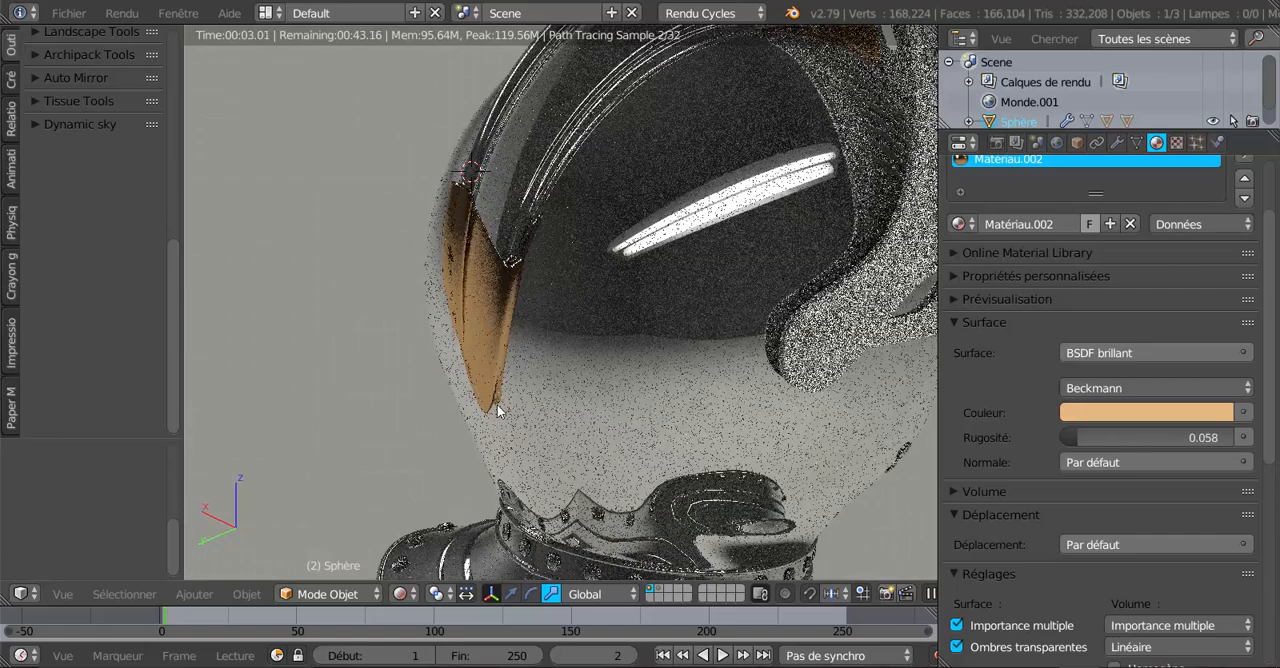
pyautogui.scroll(-3, 500, 418)
pyautogui.moveTo(605, 431)
pyautogui.mouseDown(button='middle')
pyautogui.moveTo(458, 423)
pyautogui.moveTo(414, 397)
pyautogui.moveTo(613, 402)
pyautogui.moveTo(709, 383)
pyautogui.moveTo(674, 425)
pyautogui.mouseUp(button='middle')
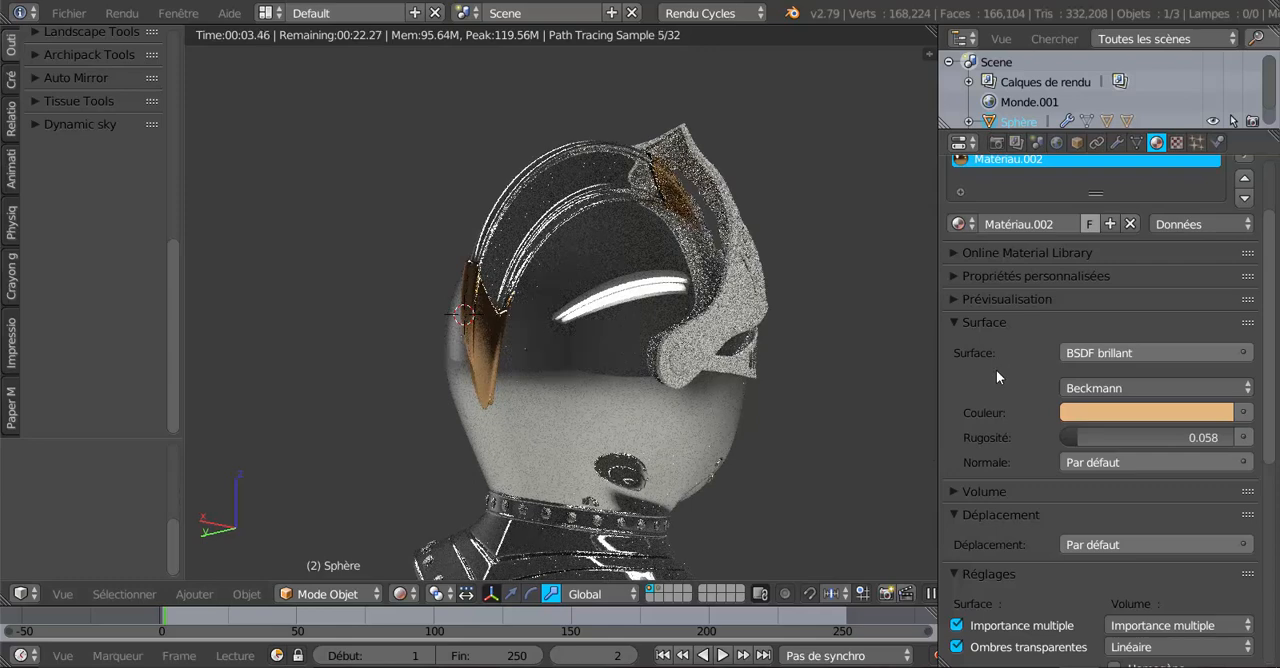
# Rename the crest plates' material to "embout de crête".
pyautogui.scroll(1, 1071, 294)
pyautogui.scroll(1, 1071, 294)
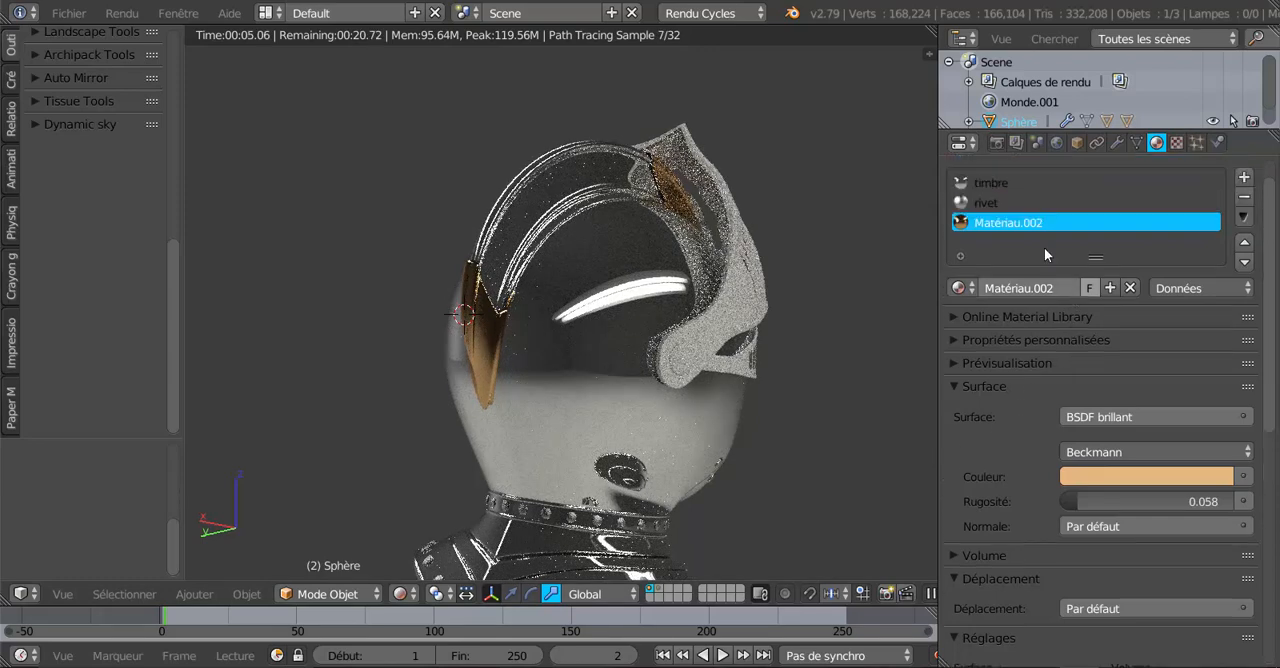
pyautogui.doubleClick(992, 224)
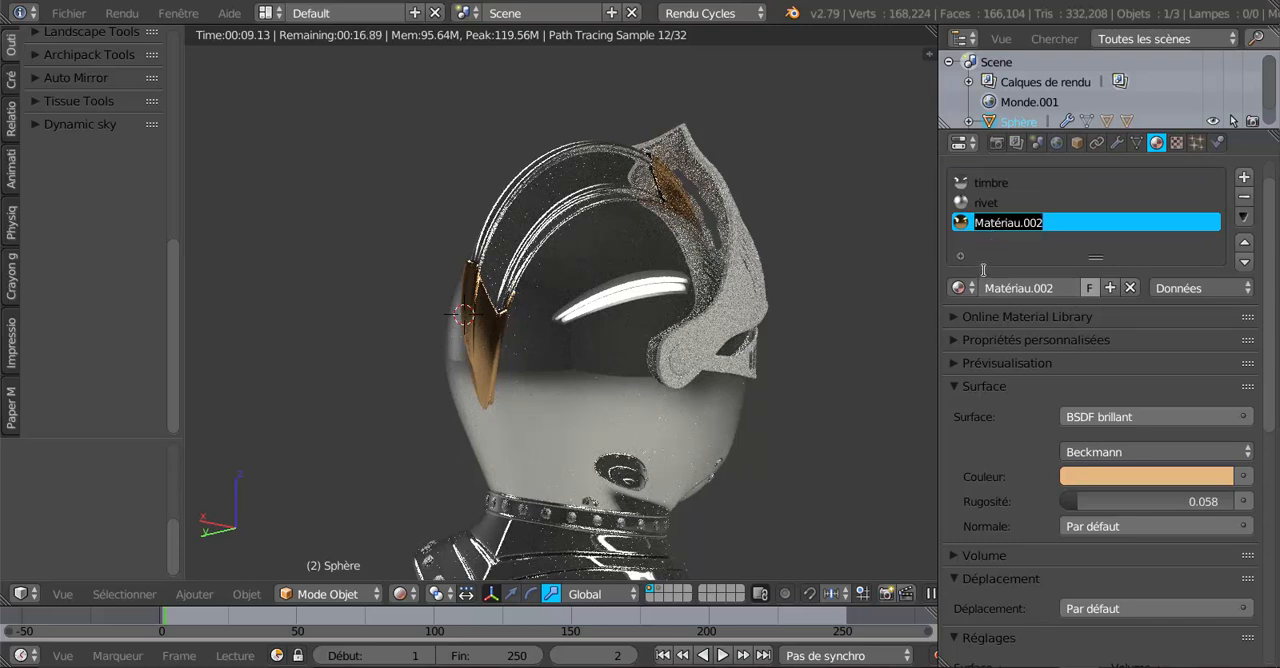
pyautogui.write('embout de c')
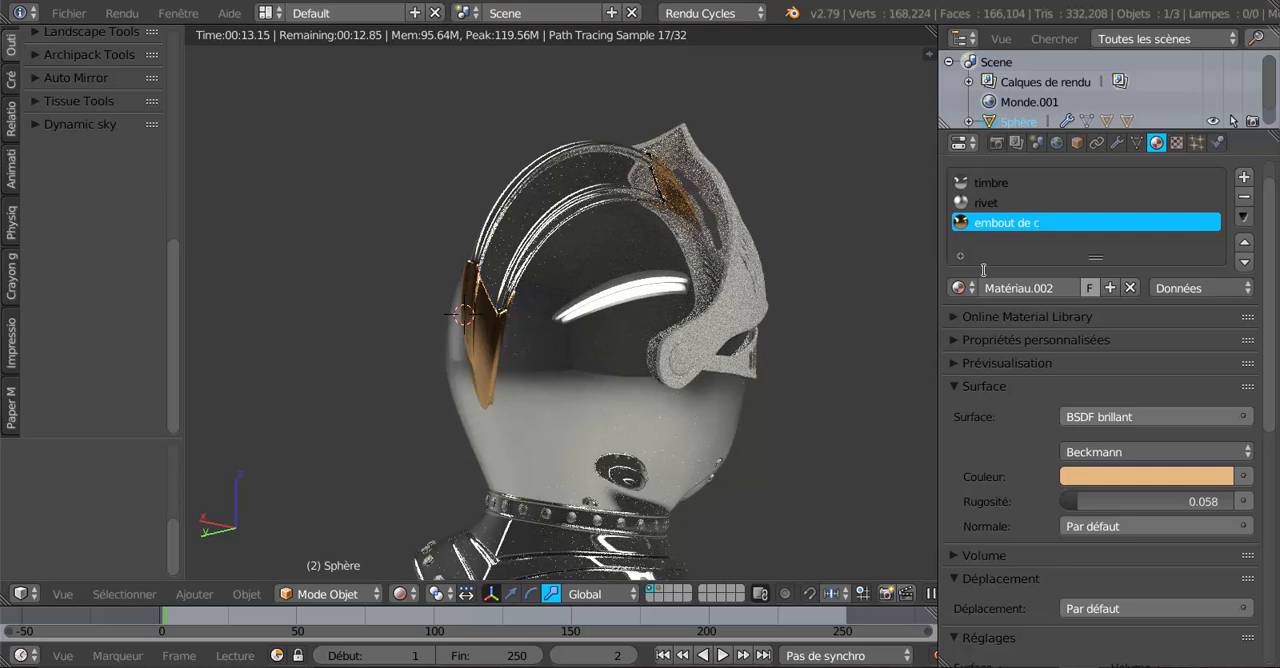
pyautogui.write('rête')
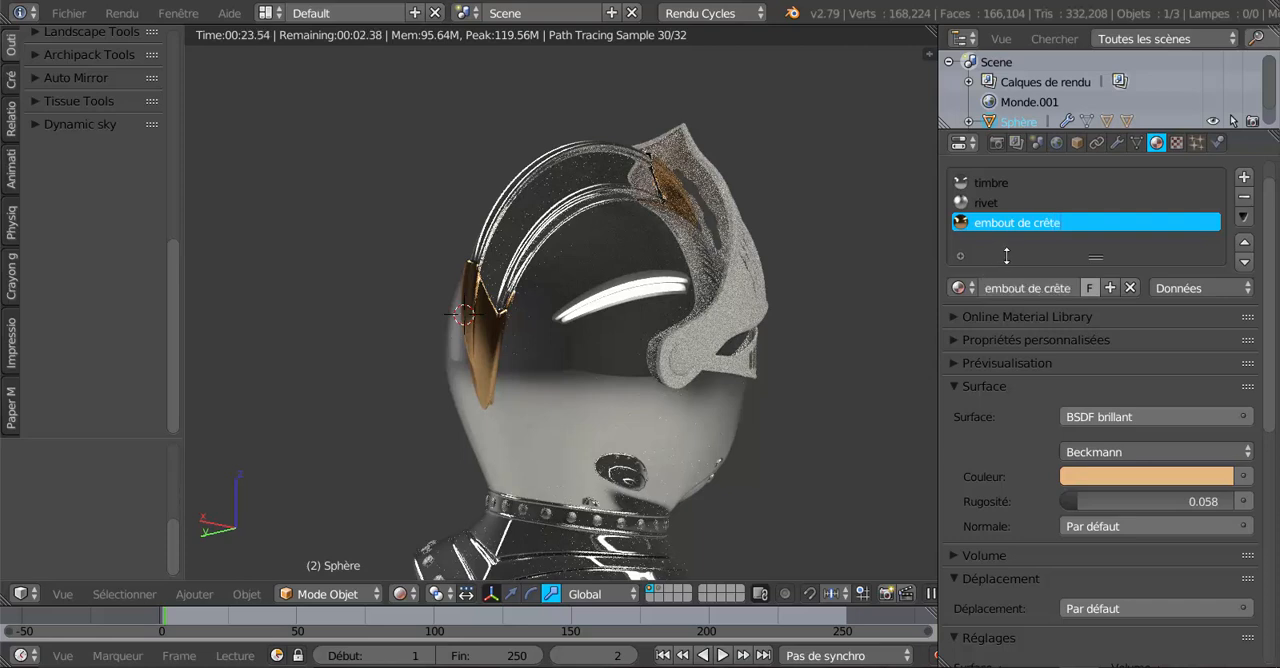
# Check the rendered helmet from the front, restore solid shading, and select the visor object in Object Mode.
pyautogui.moveTo(820, 412); pyautogui.dragTo(512, 462, button='middle')
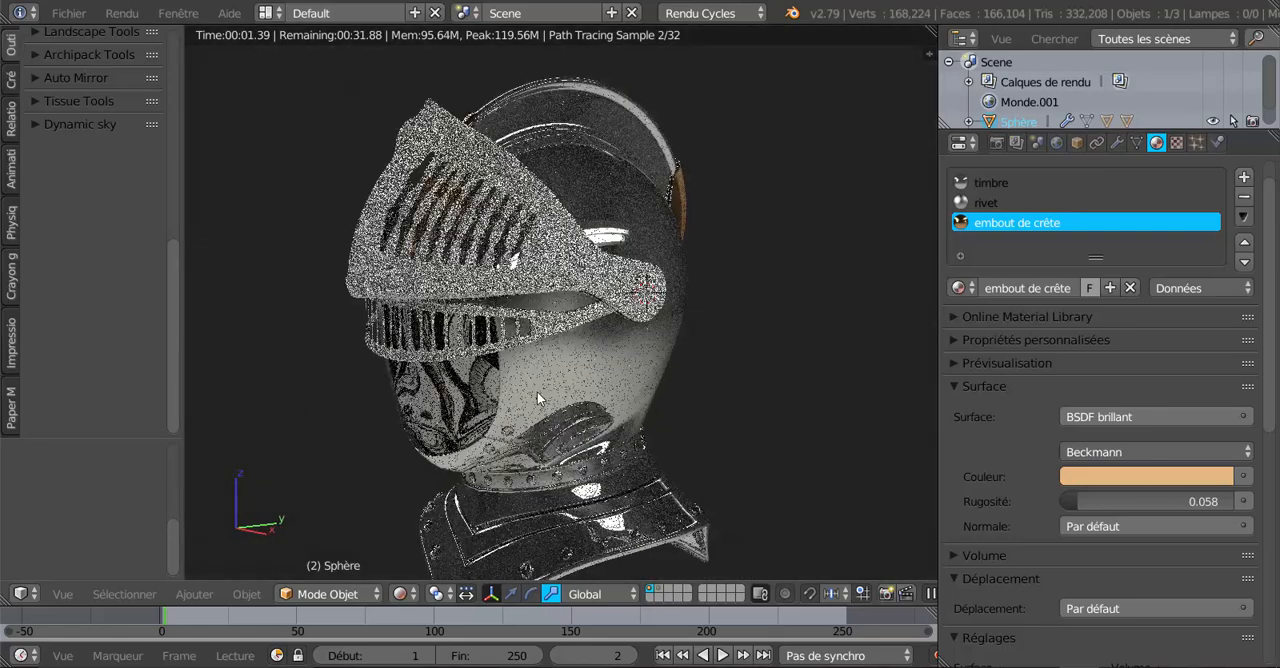
pyautogui.moveTo(580, 420); pyautogui.dragTo(614, 494, button='middle')
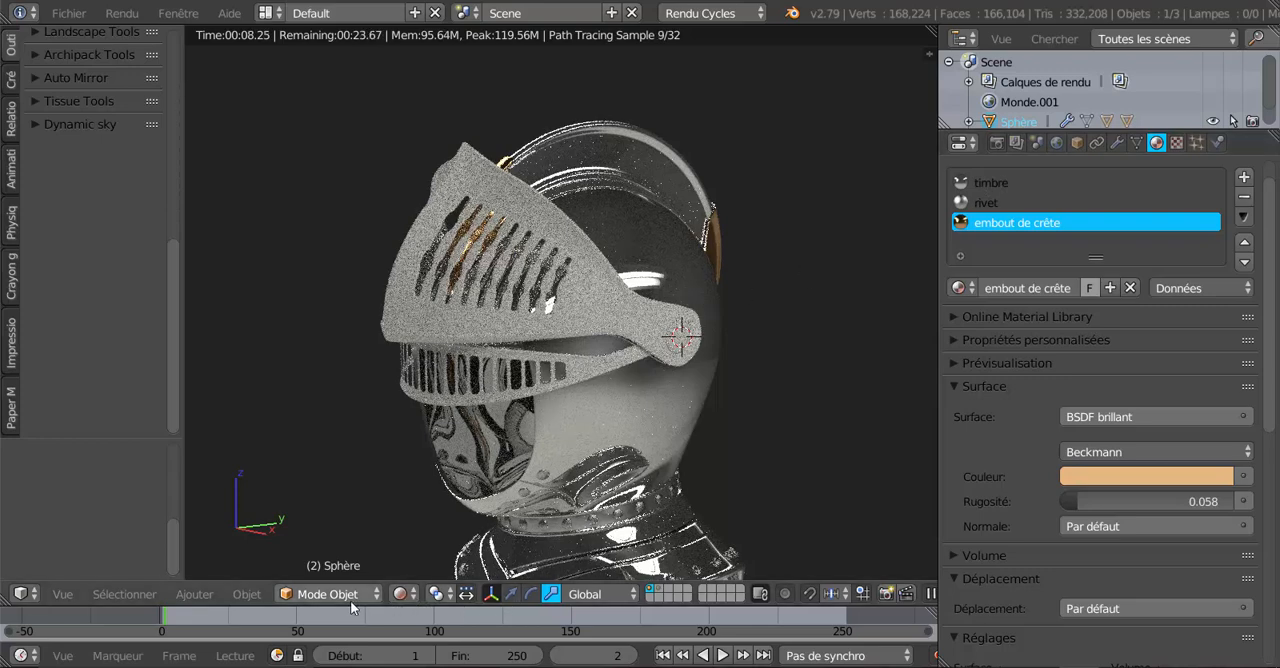
pyautogui.press('Tab')
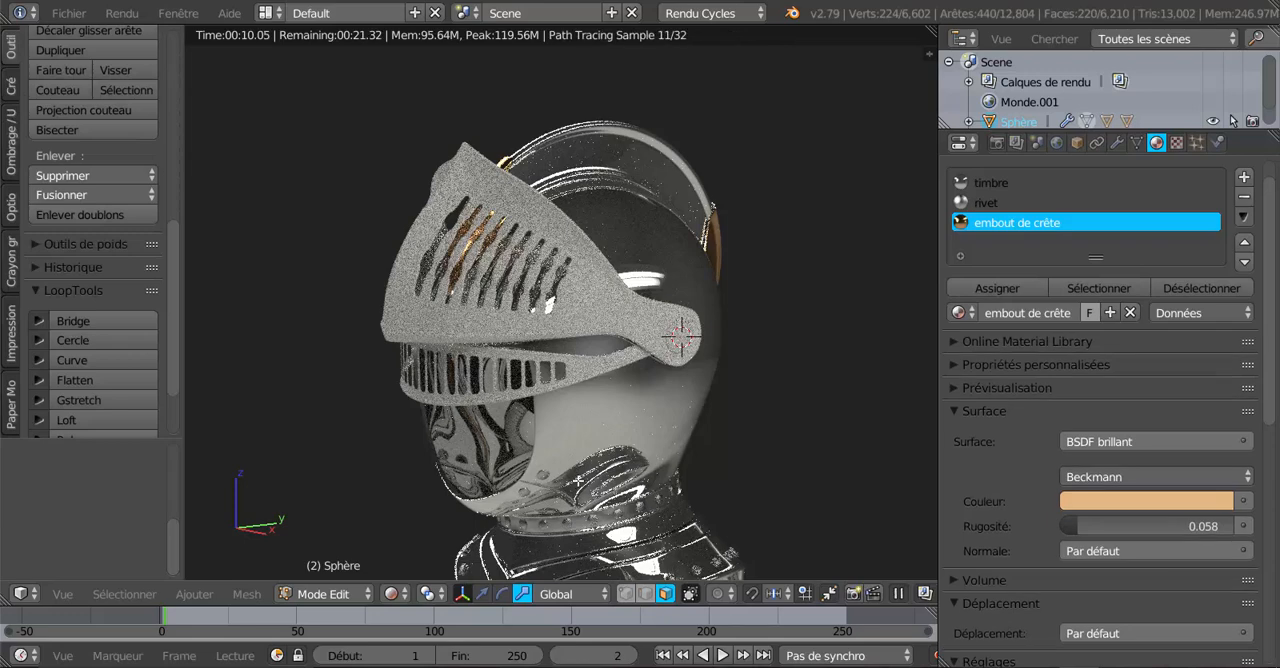
pyautogui.click(394, 594)
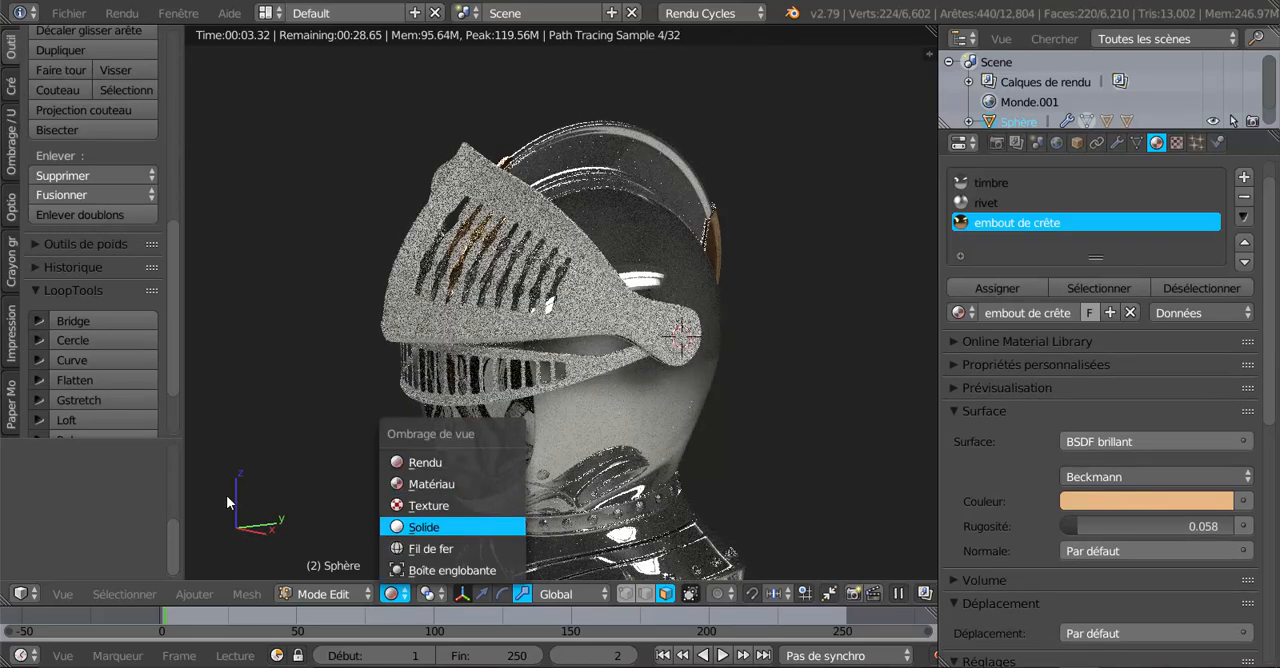
pyautogui.click(415, 526)
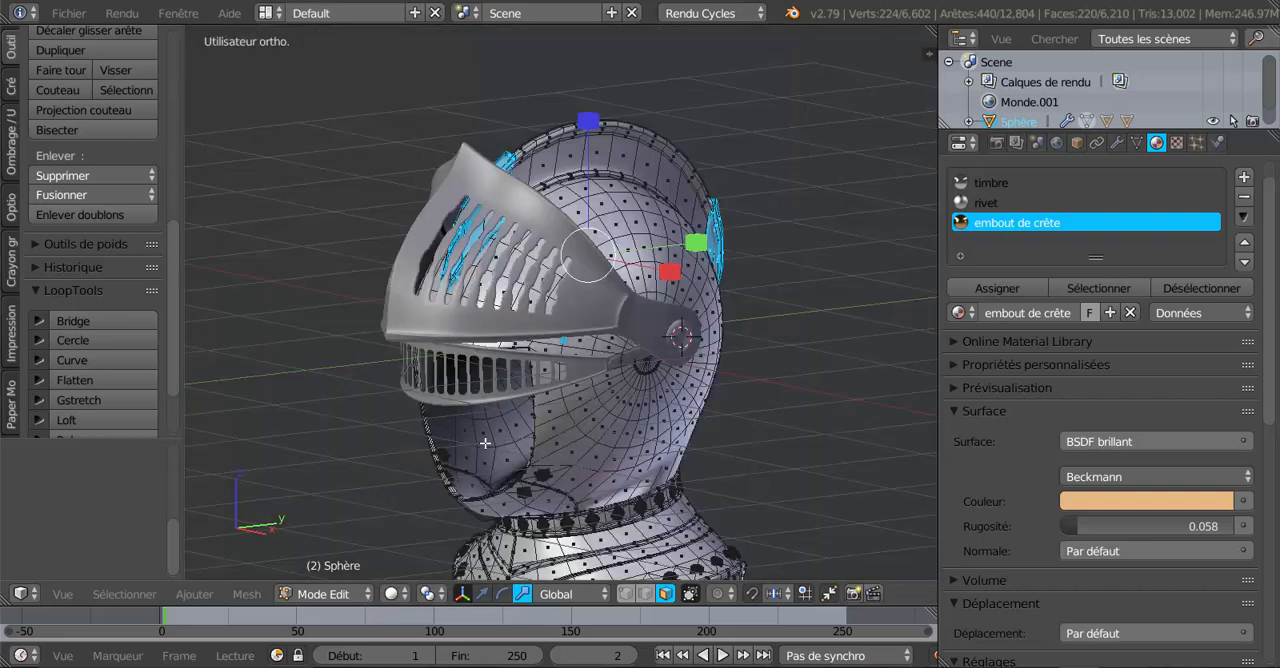
pyautogui.press('Tab')
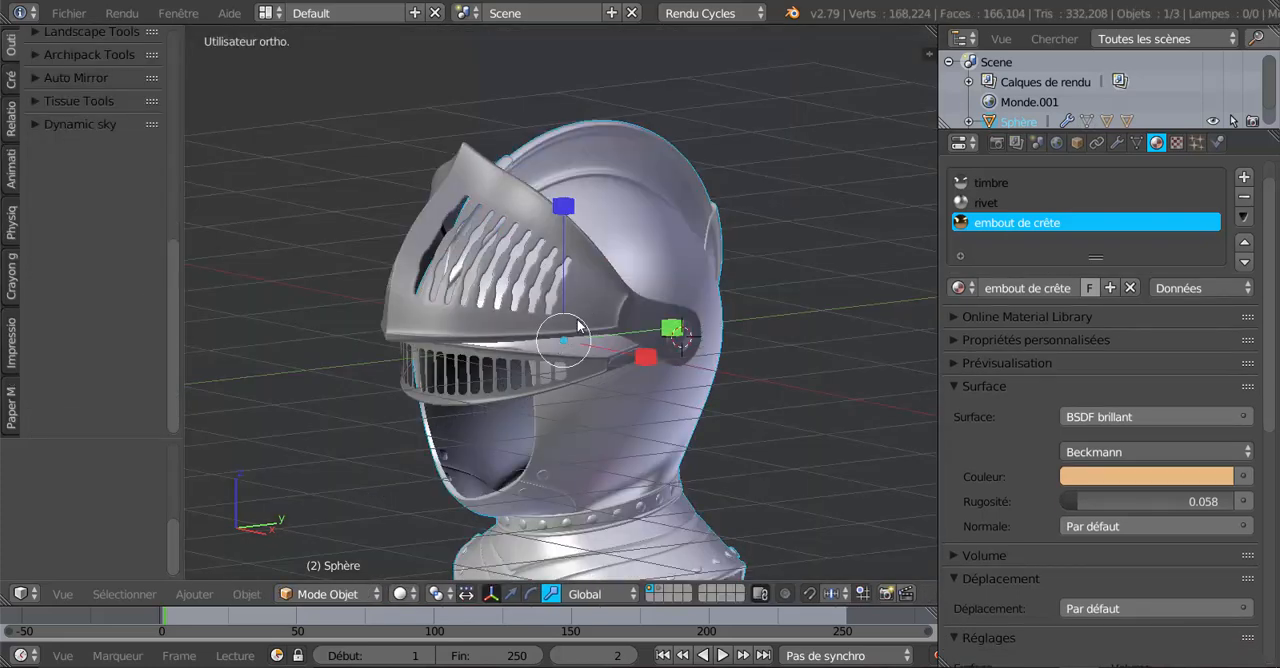
pyautogui.rightClick(534, 380)
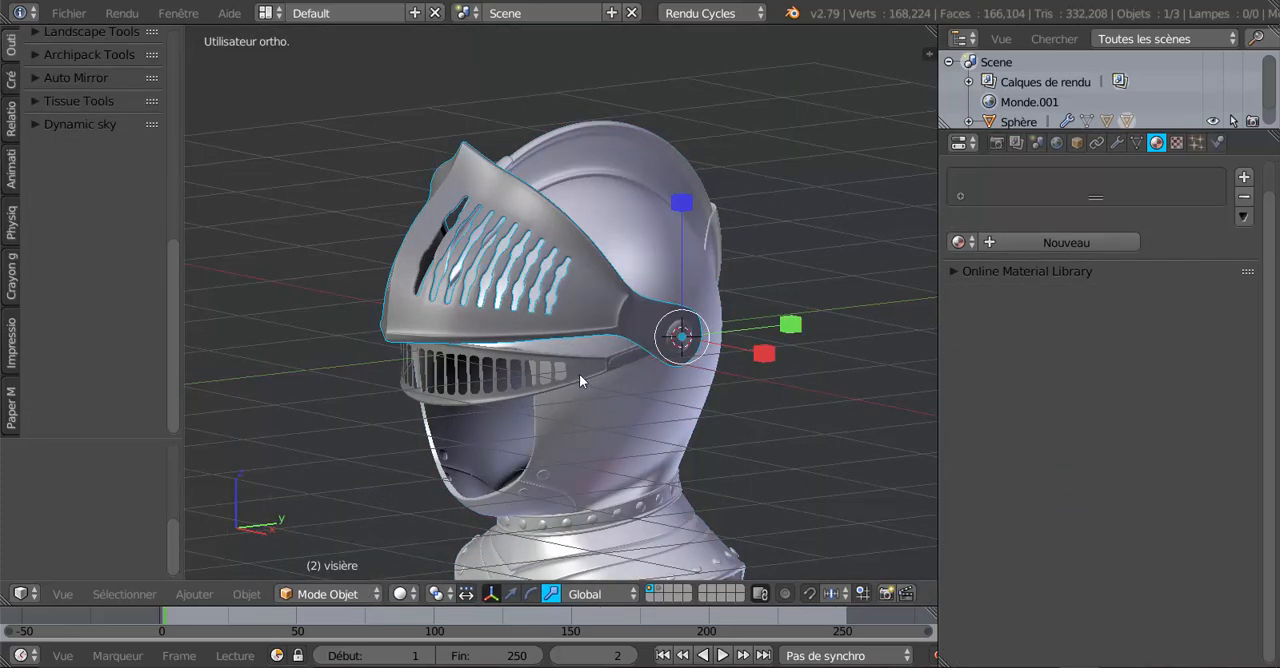
# Add a material to the visor and replace it with the existing "timbre" material.
pyautogui.scroll(1, 590, 323)
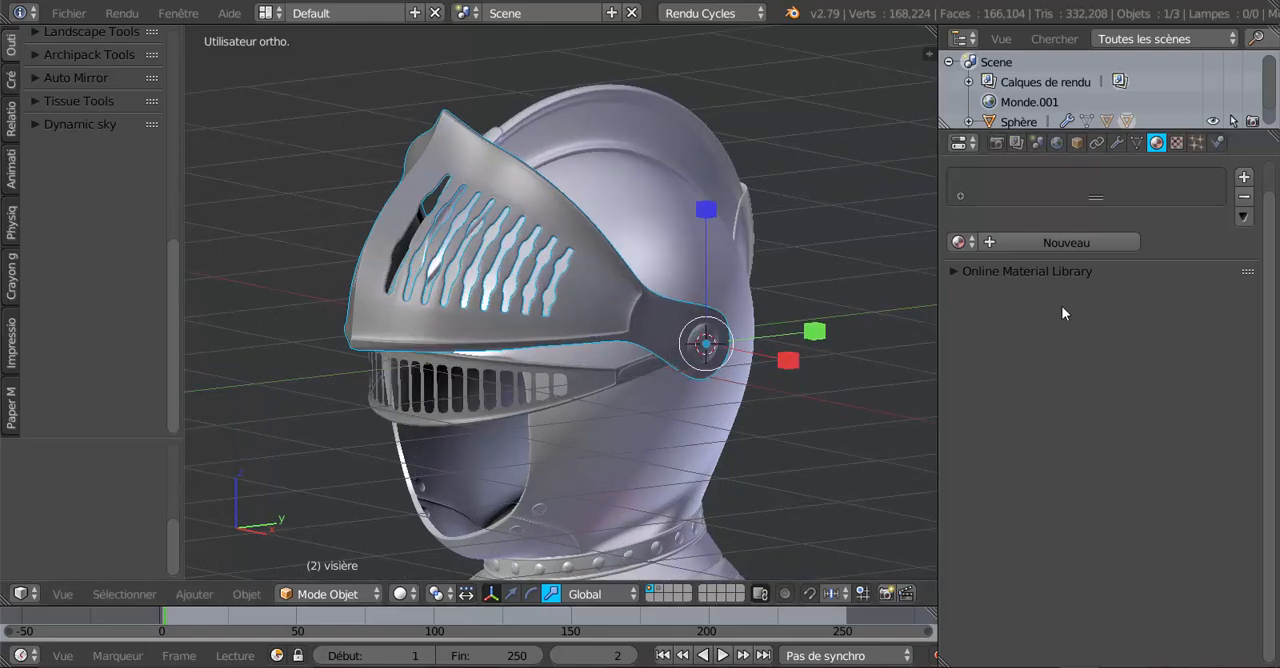
pyautogui.click(1076, 246)
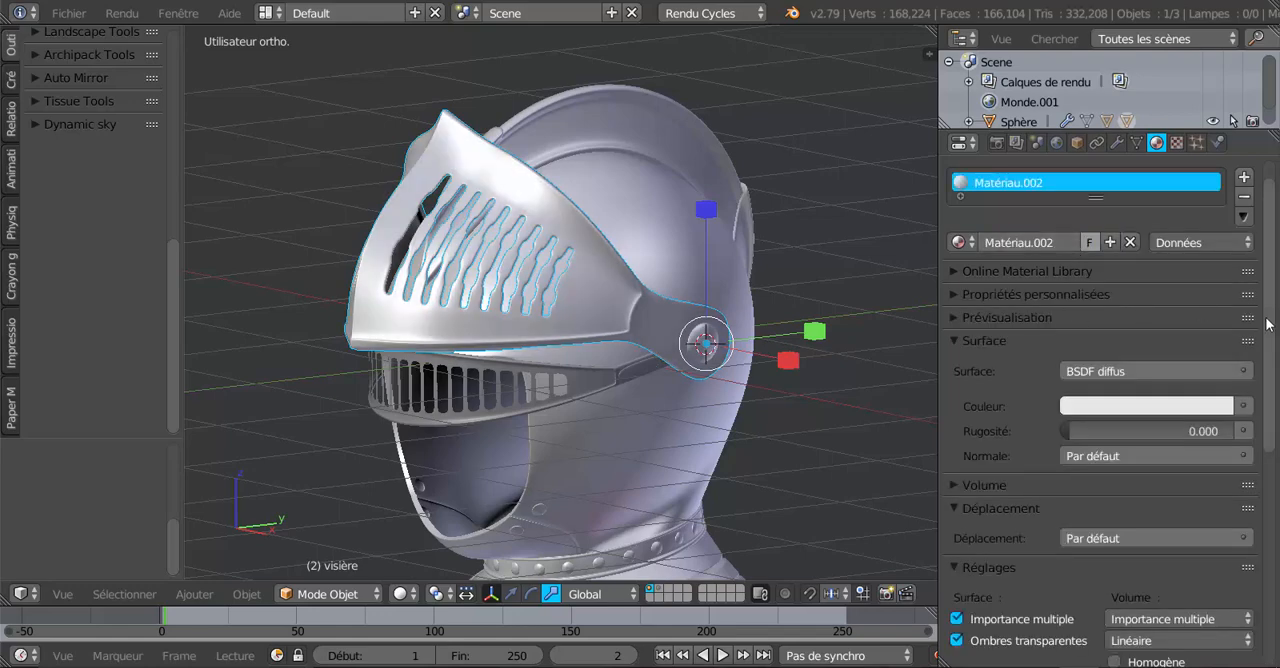
pyautogui.scroll(1, 1268, 320)
pyautogui.click(959, 274)
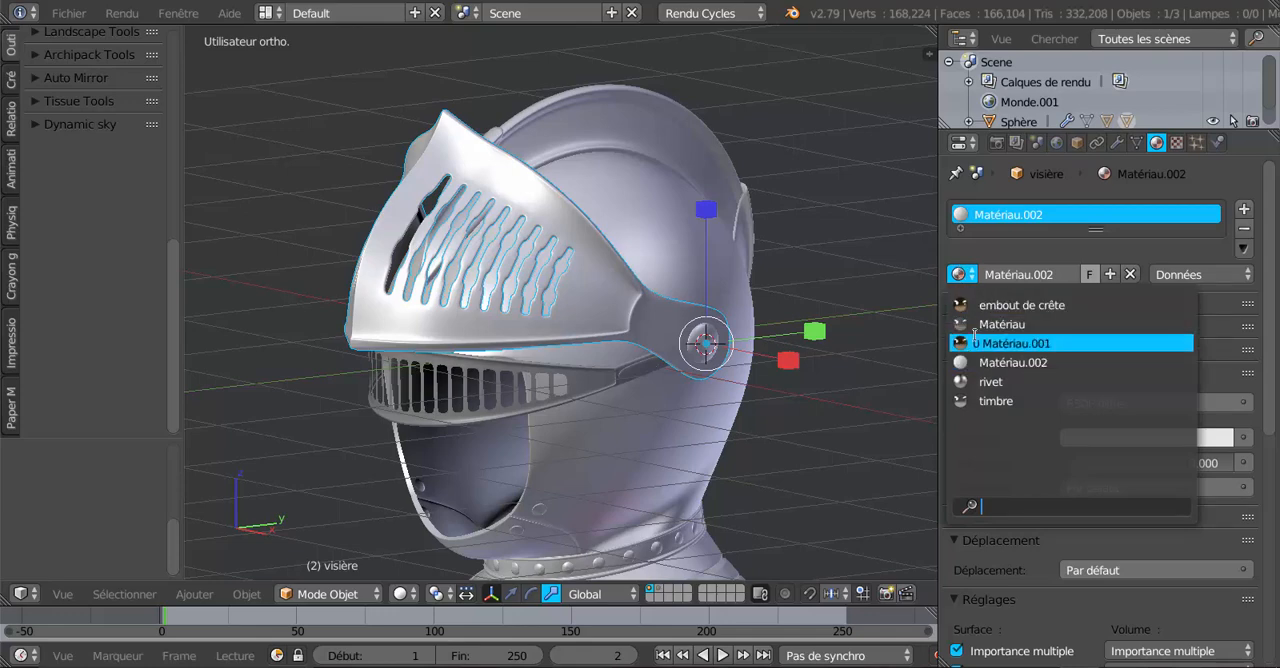
pyautogui.click(995, 401)
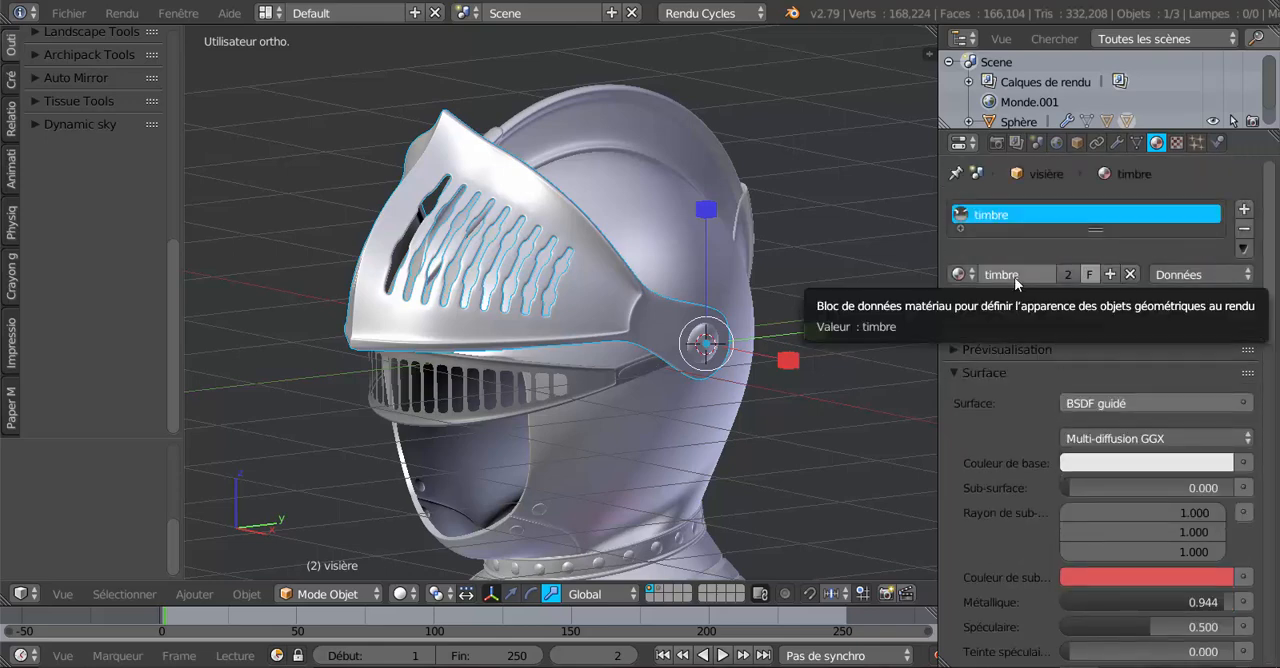
# Select the visor's whole mesh in Edit Mode, preview it with rendered shading, and return to solid shading in Object Mode.
pyautogui.press('Tab')
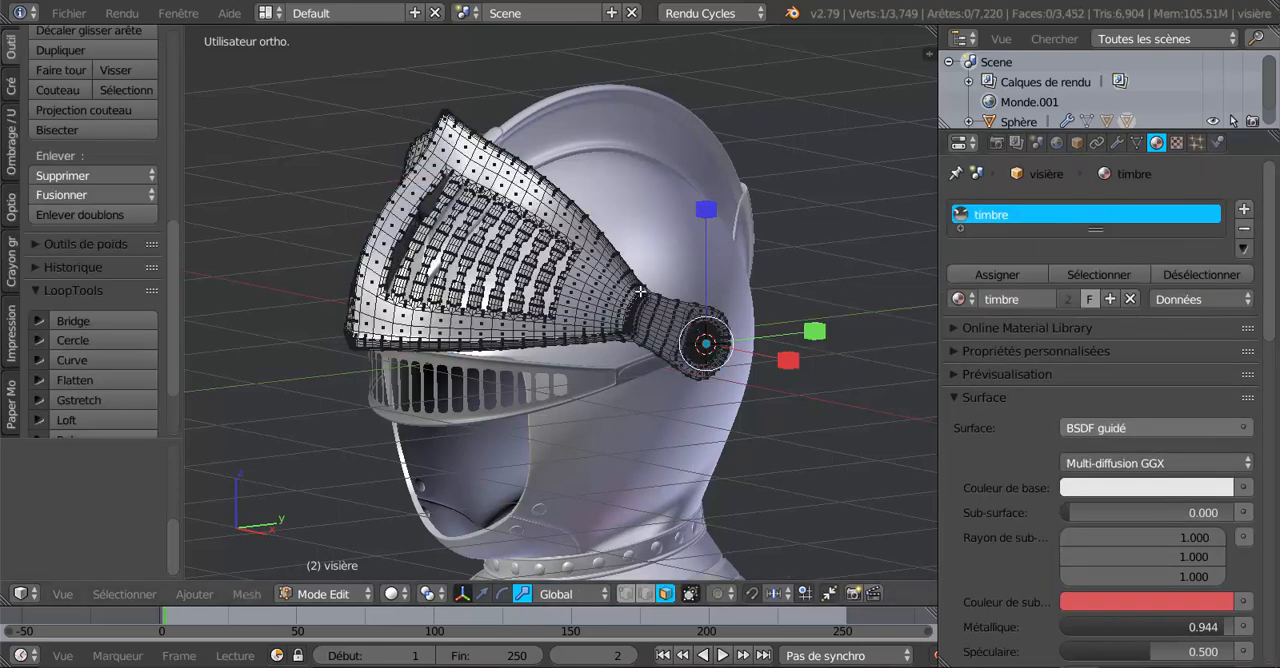
pyautogui.press('a')
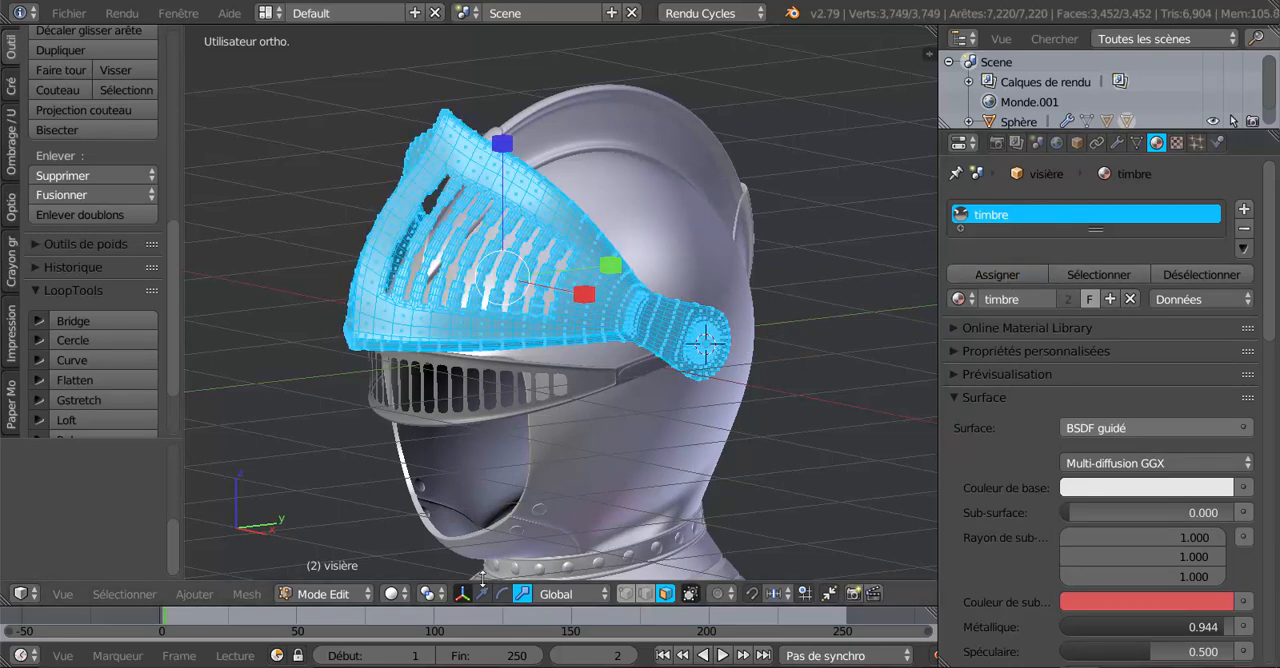
pyautogui.click(392, 593)
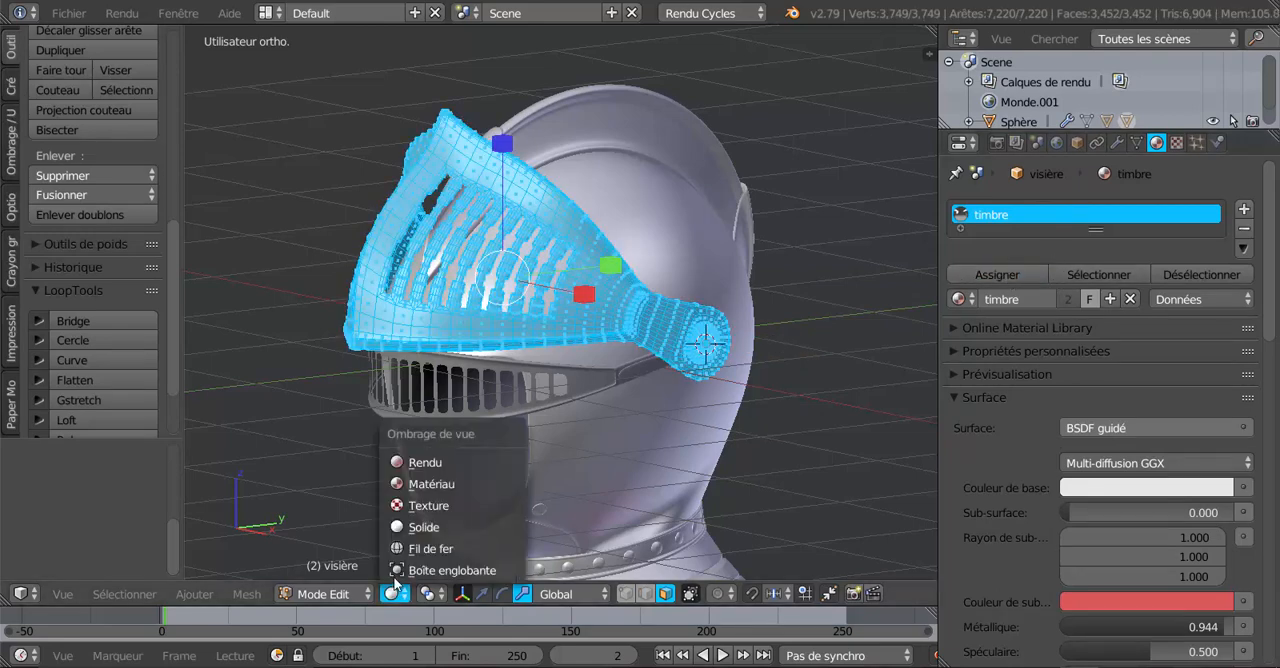
pyautogui.click(409, 464)
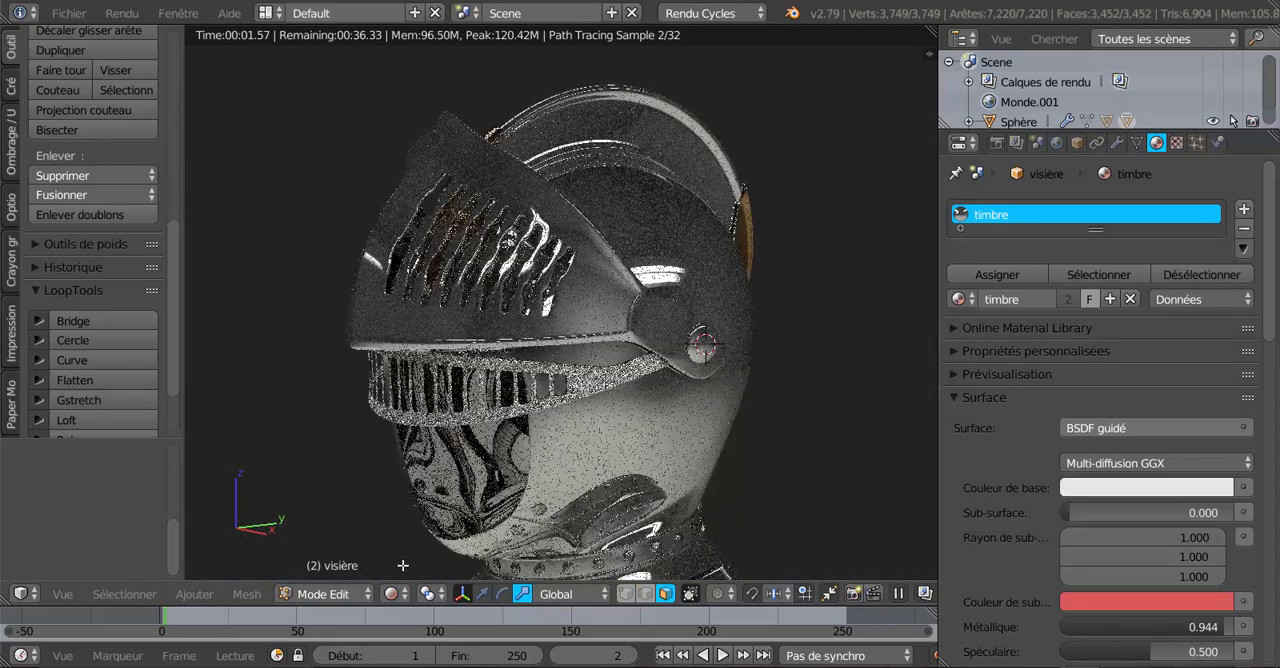
pyautogui.click(389, 594)
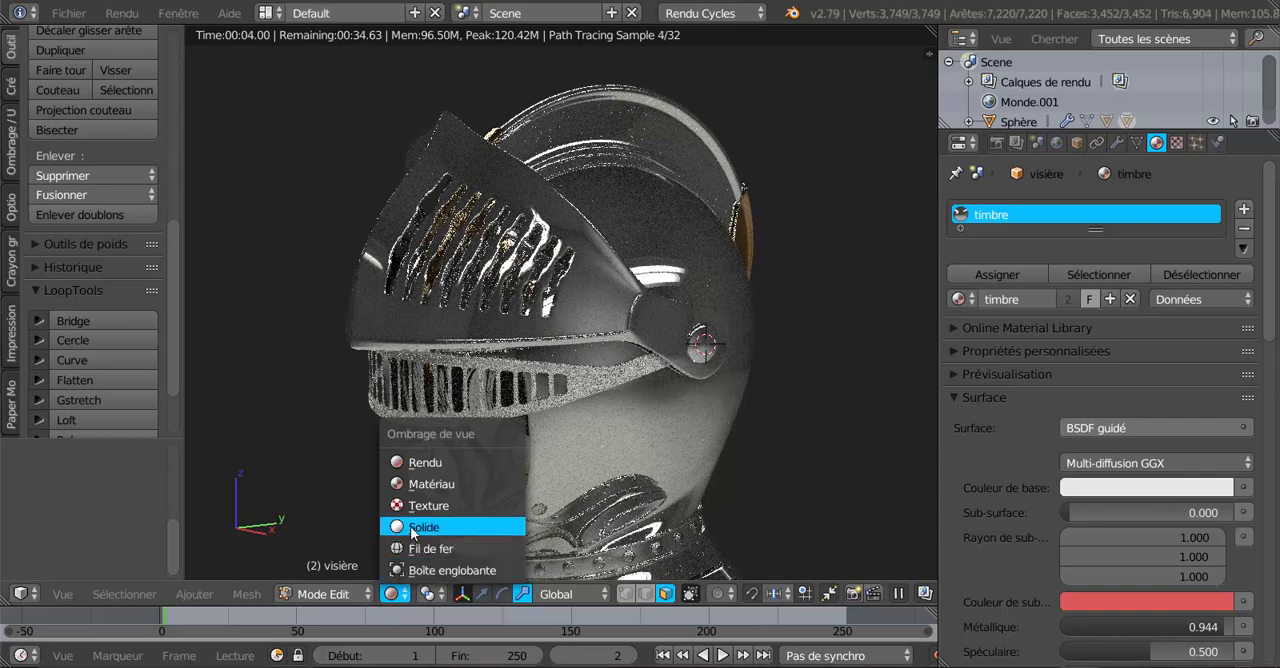
pyautogui.click(412, 527)
pyautogui.press('Tab')
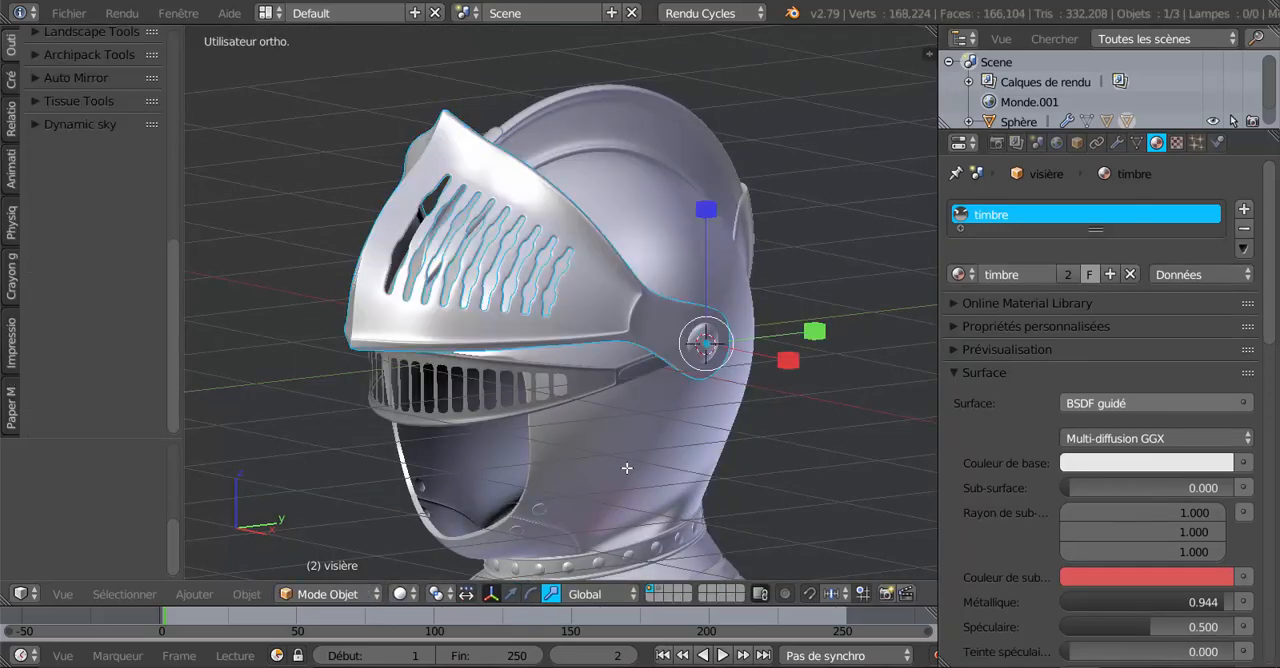
# Select the slotted face guard below the visor and give it the existing "timbre" material through a new material slot.
pyautogui.rightClick(589, 386)
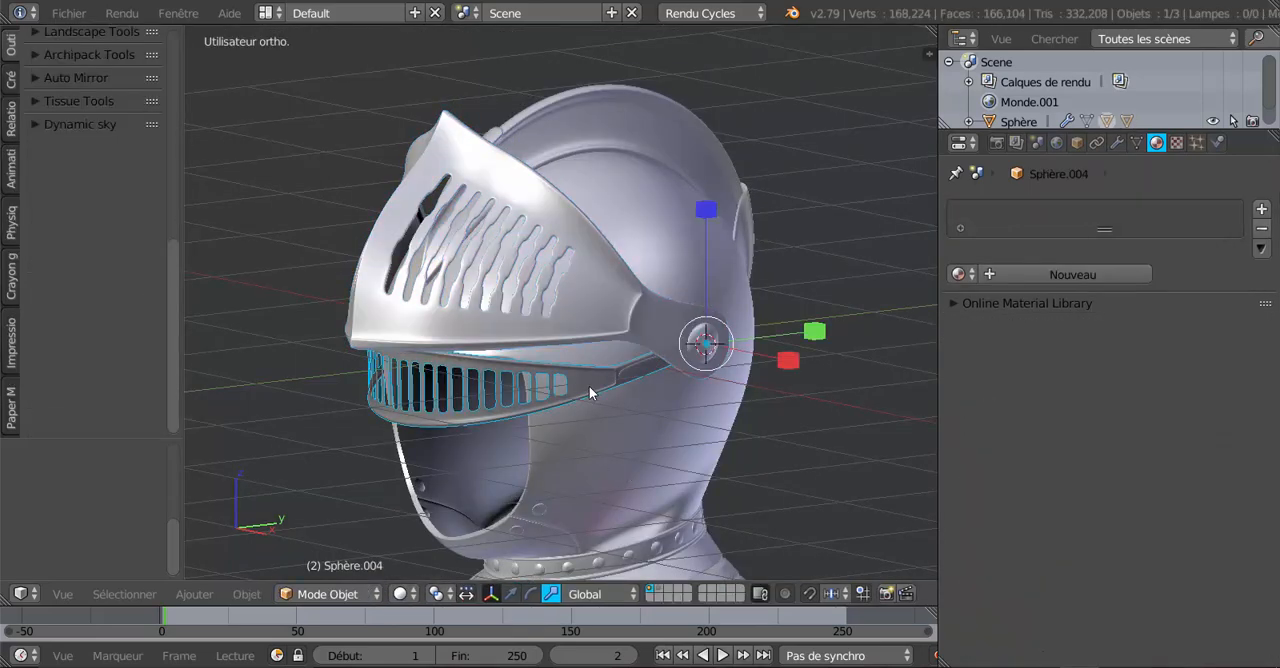
pyautogui.click(1074, 273)
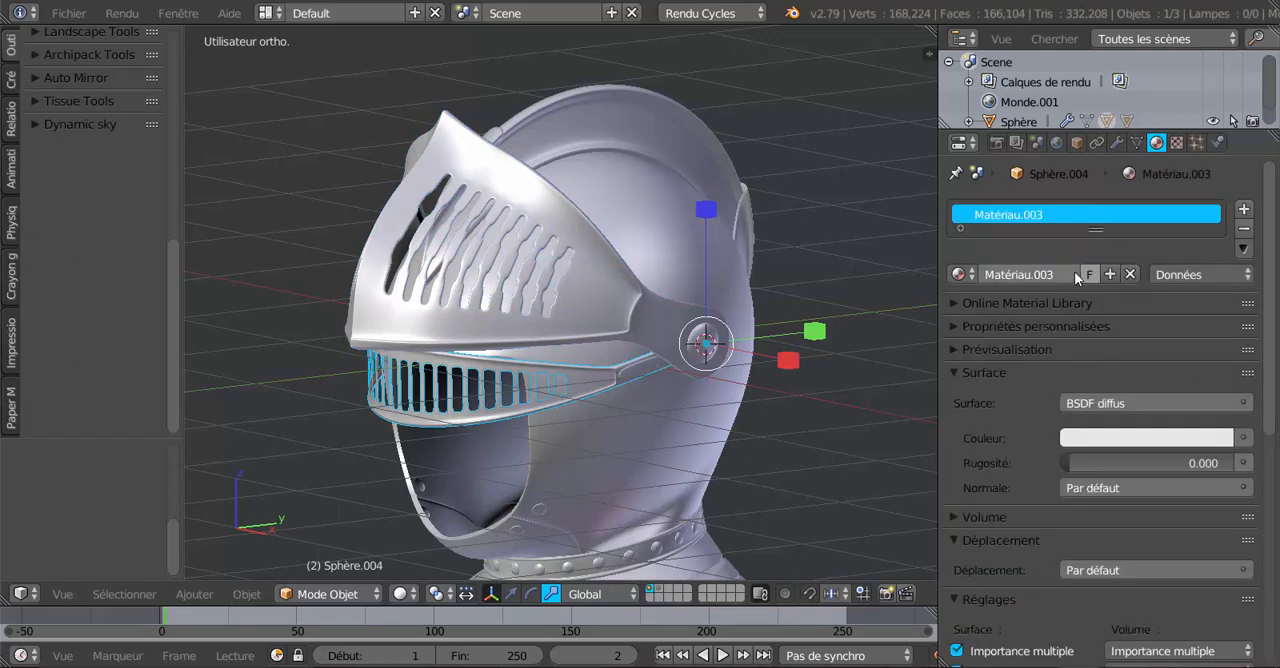
pyautogui.click(958, 274)
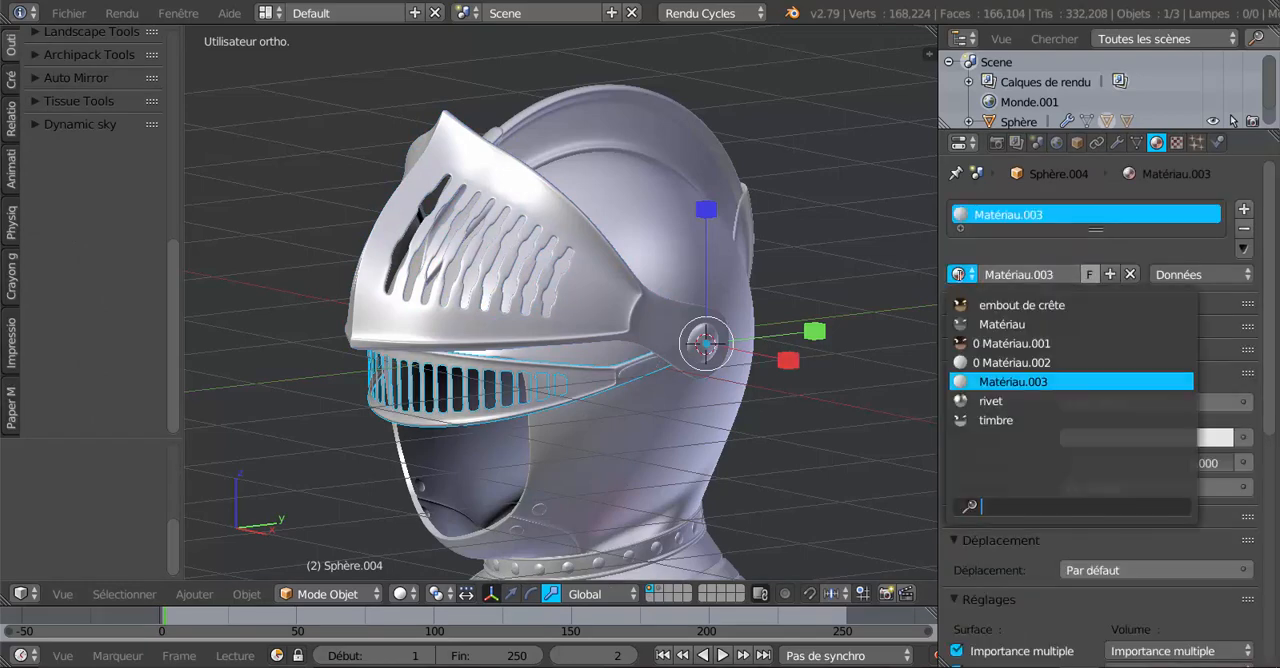
pyautogui.click(992, 421)
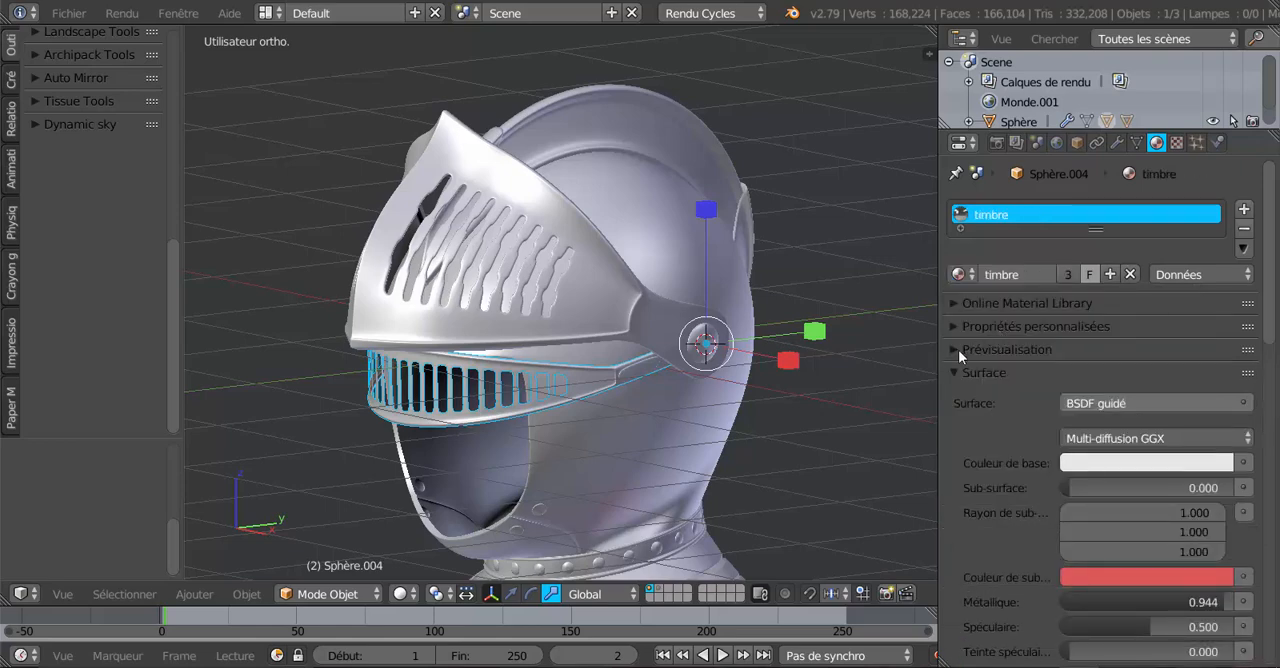
# Switch to rendered shading, check the whole helmet down to the collar, and show the list of existing materials.
pyautogui.click(400, 594)
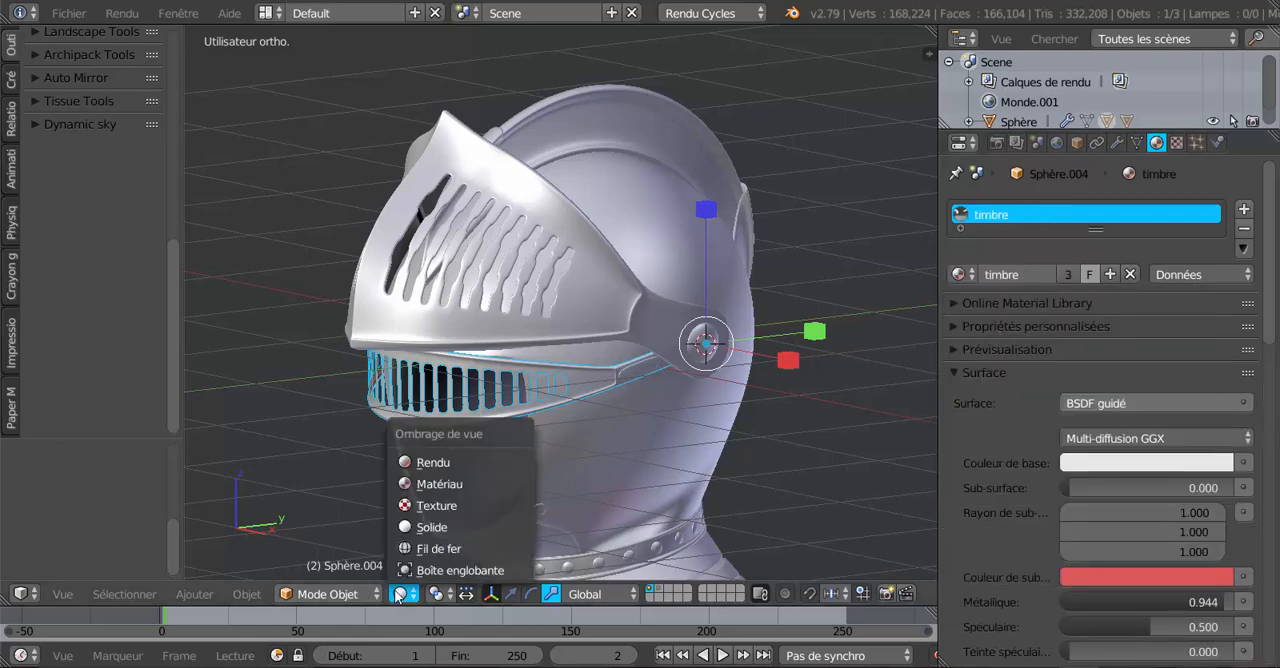
pyautogui.click(434, 464)
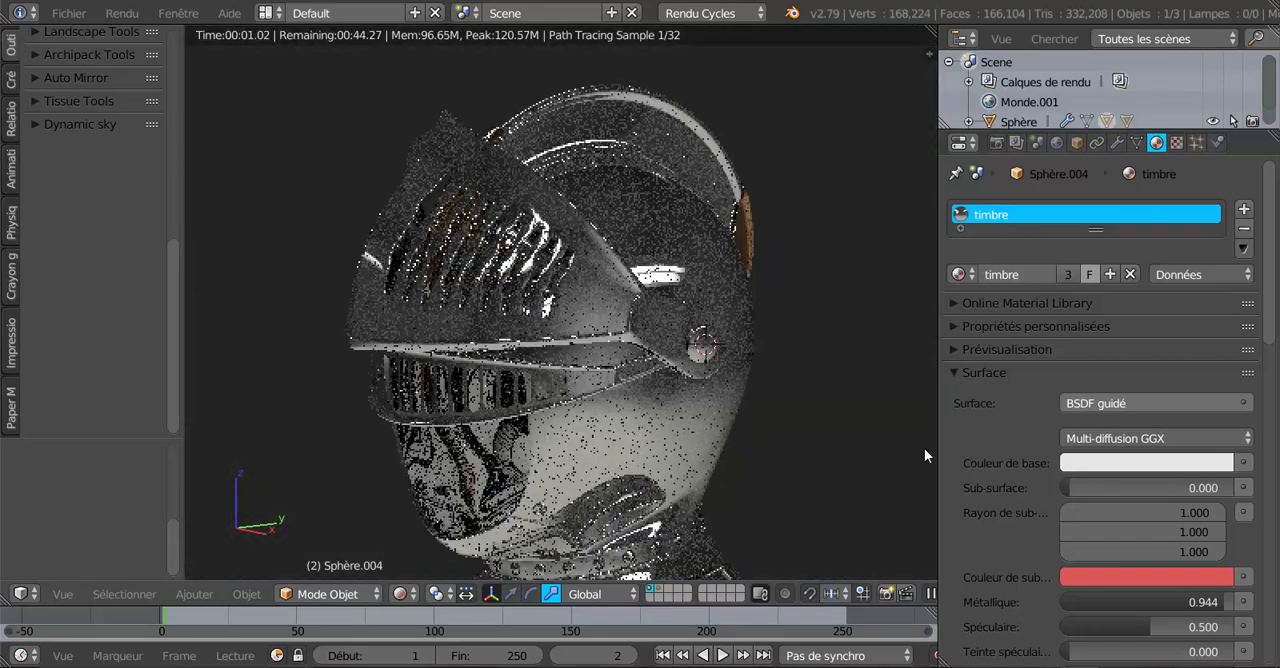
pyautogui.scroll(-1, 849, 466)
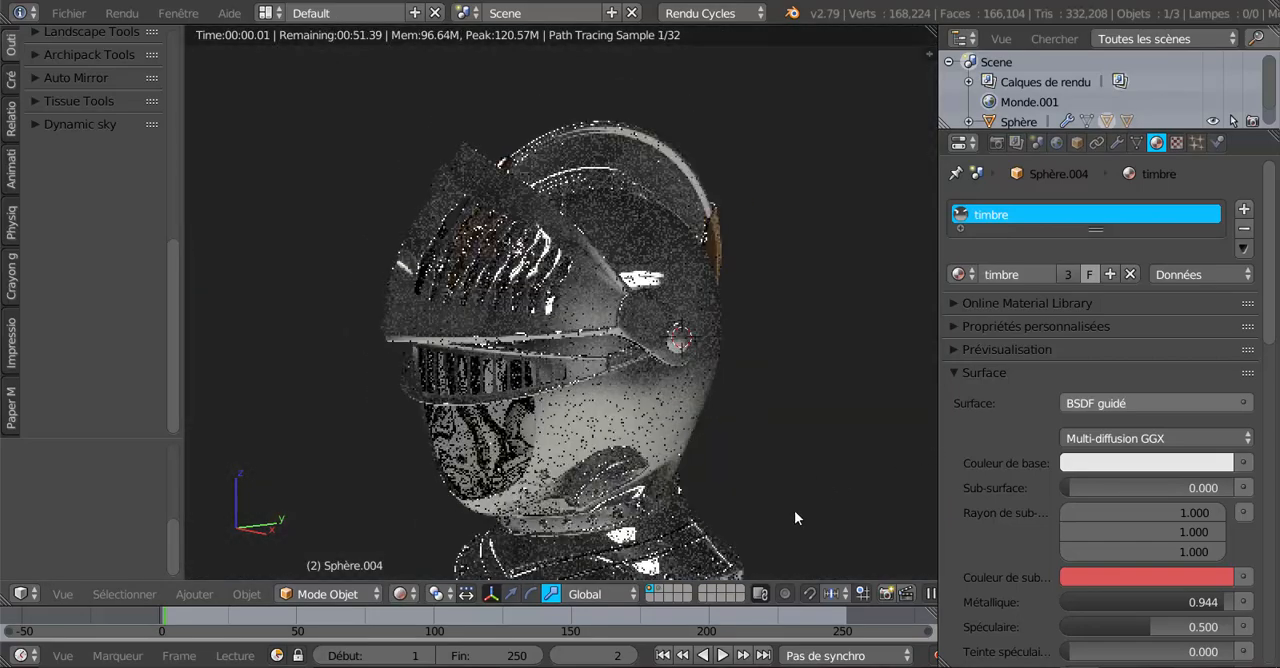
pyautogui.keyDown('shift'); pyautogui.moveTo(785, 509); pyautogui.dragTo(769, 415, button='middle'); pyautogui.keyUp('shift')
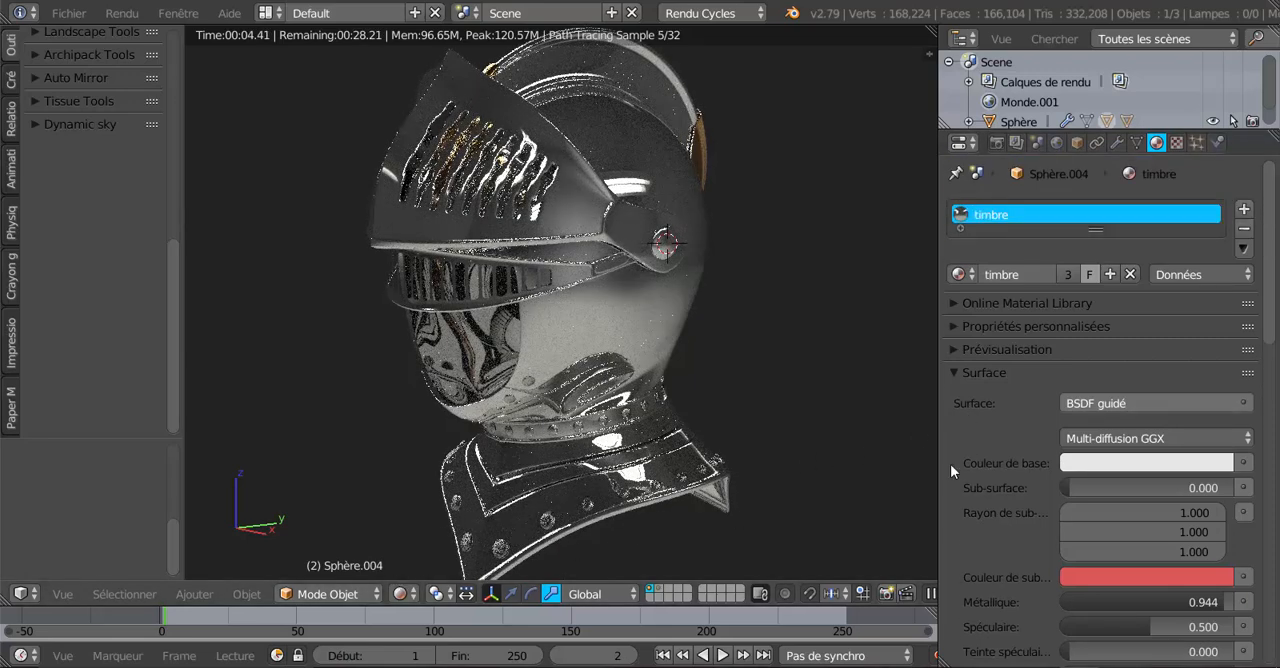
pyautogui.moveTo(950, 318)
pyautogui.mouseDown(button='middle')
pyautogui.moveTo(950, 280)
pyautogui.moveTo(950, 314)
pyautogui.mouseUp(button='middle')
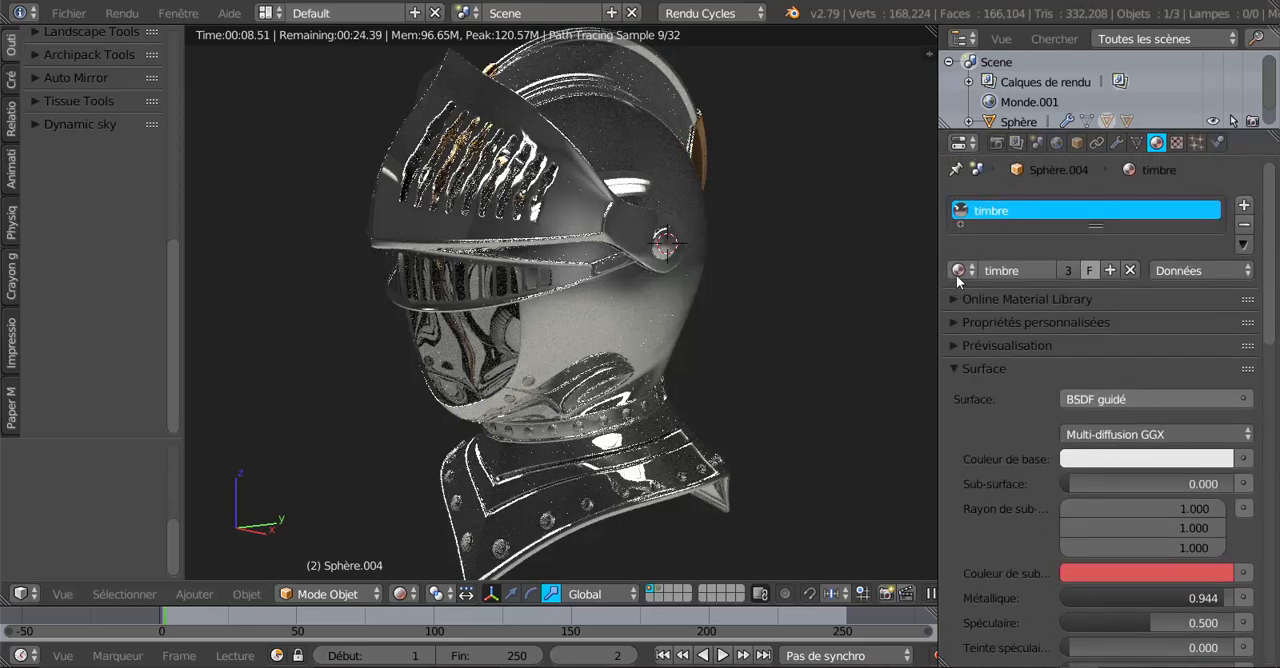
pyautogui.click(958, 271)
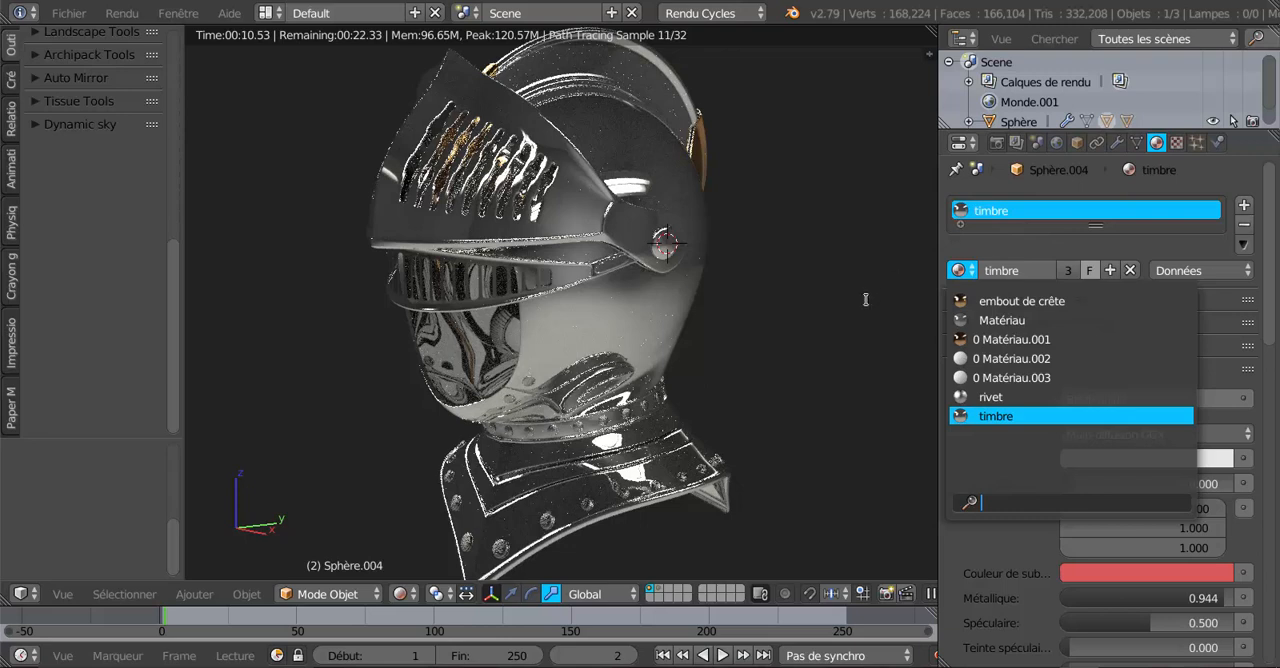
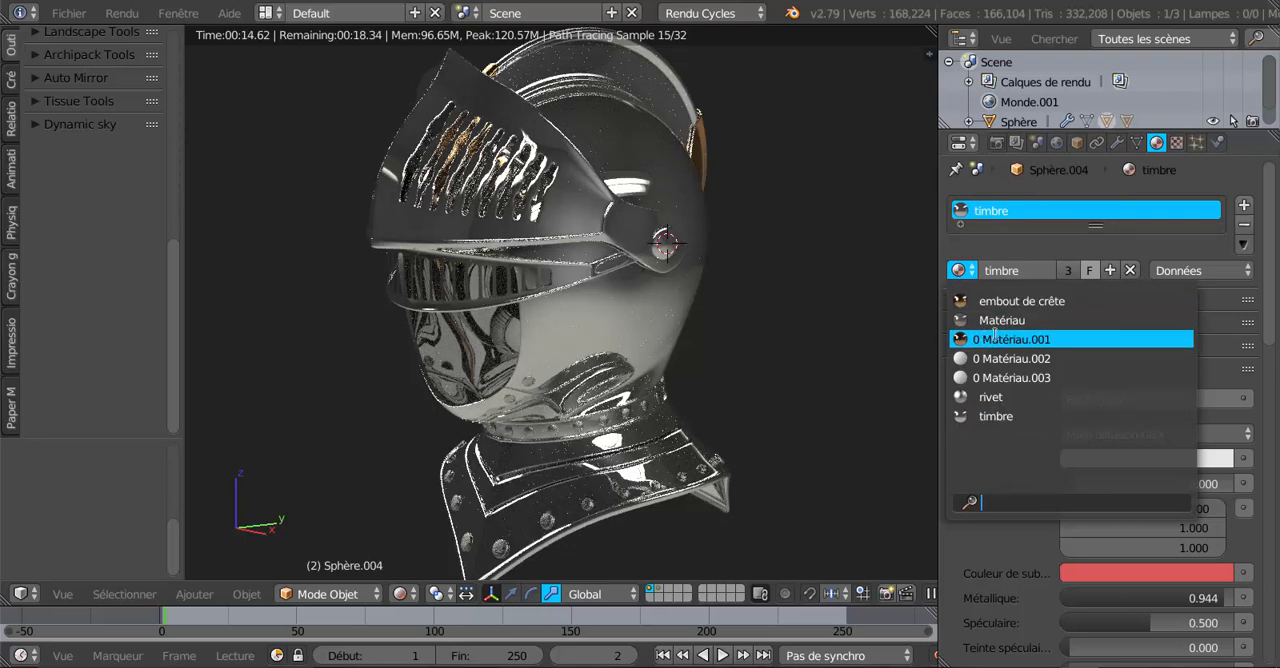
# Switch the face guard to the existing "rivet" material, darken its colour to a medium grey, and check the rendered rivets.
pyautogui.click(989, 397)
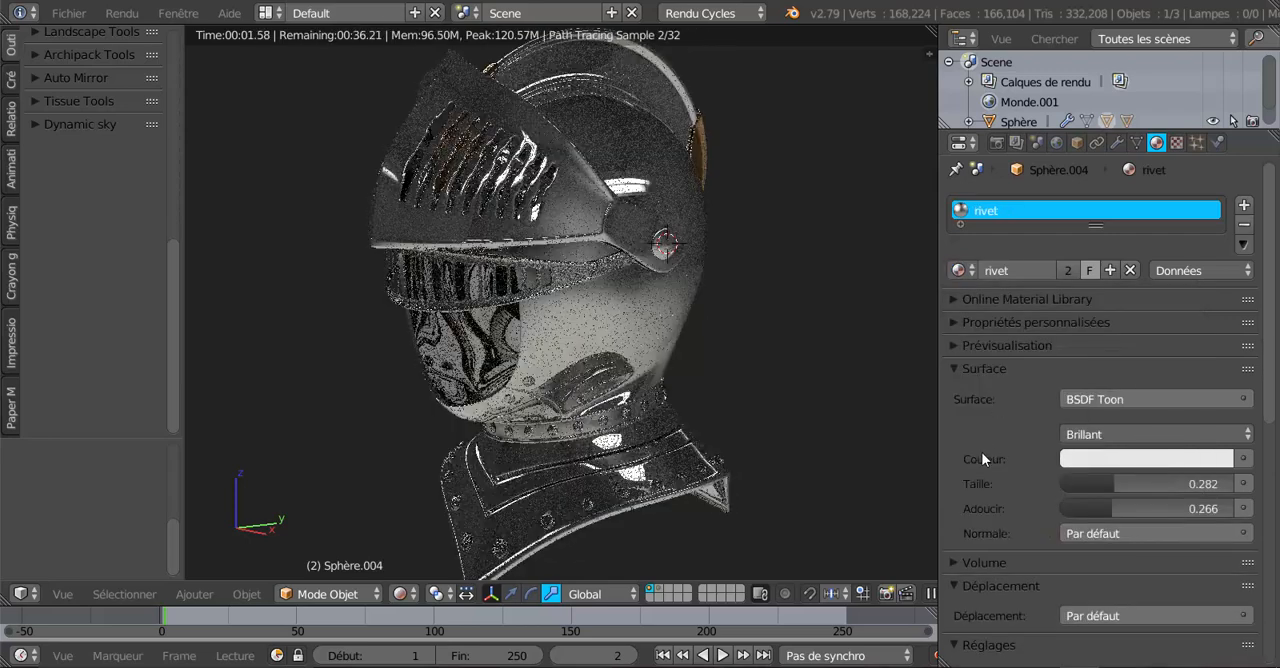
pyautogui.click(1150, 463)
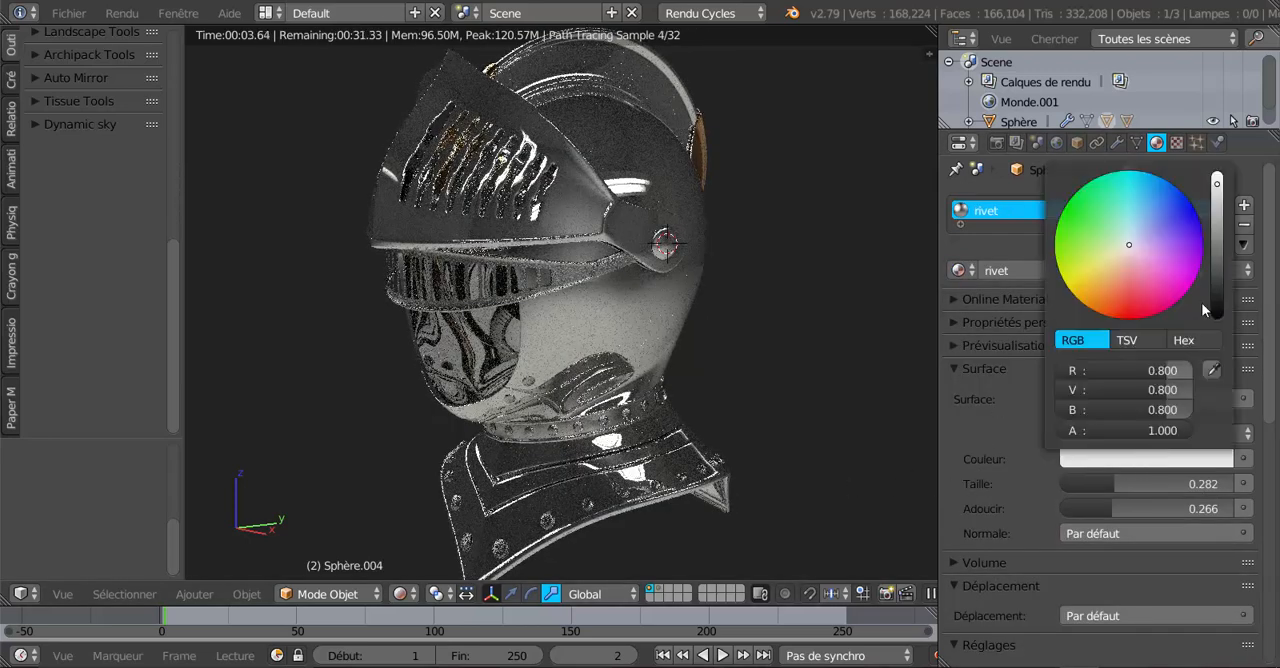
pyautogui.moveTo(1222, 192); pyautogui.dragTo(1217, 240)
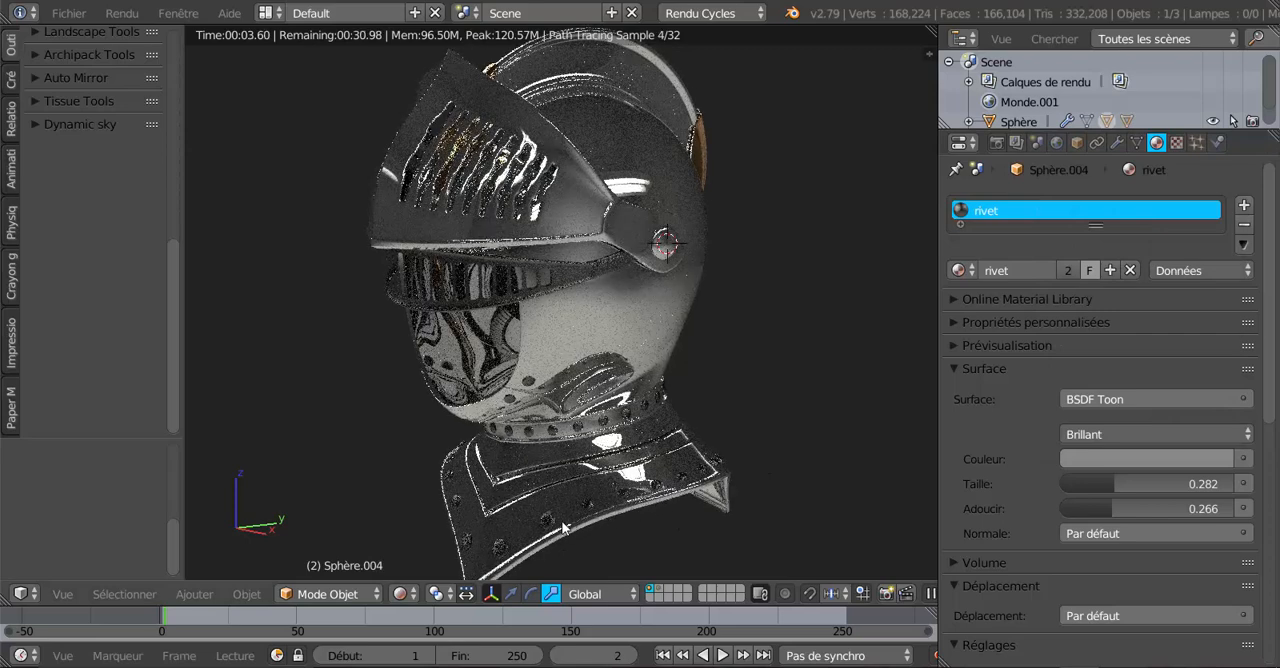
pyautogui.scroll(2, 667, 367)
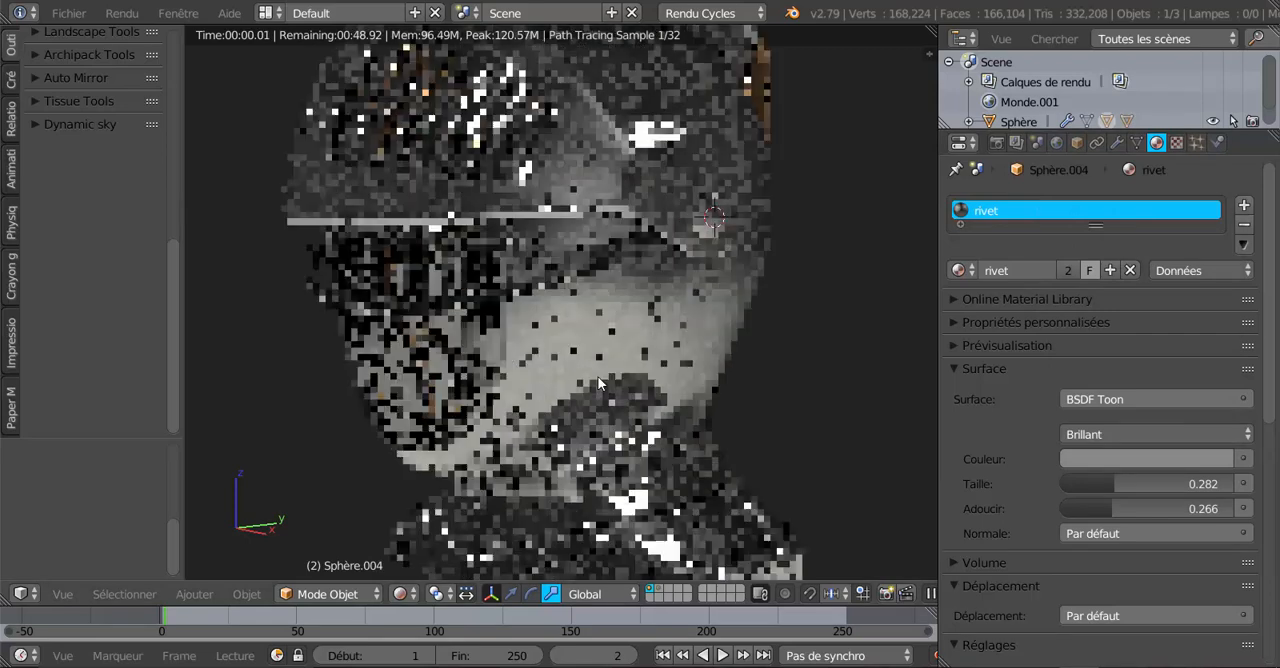
pyautogui.moveTo(575, 325); pyautogui.dragTo(661, 320, button='middle')
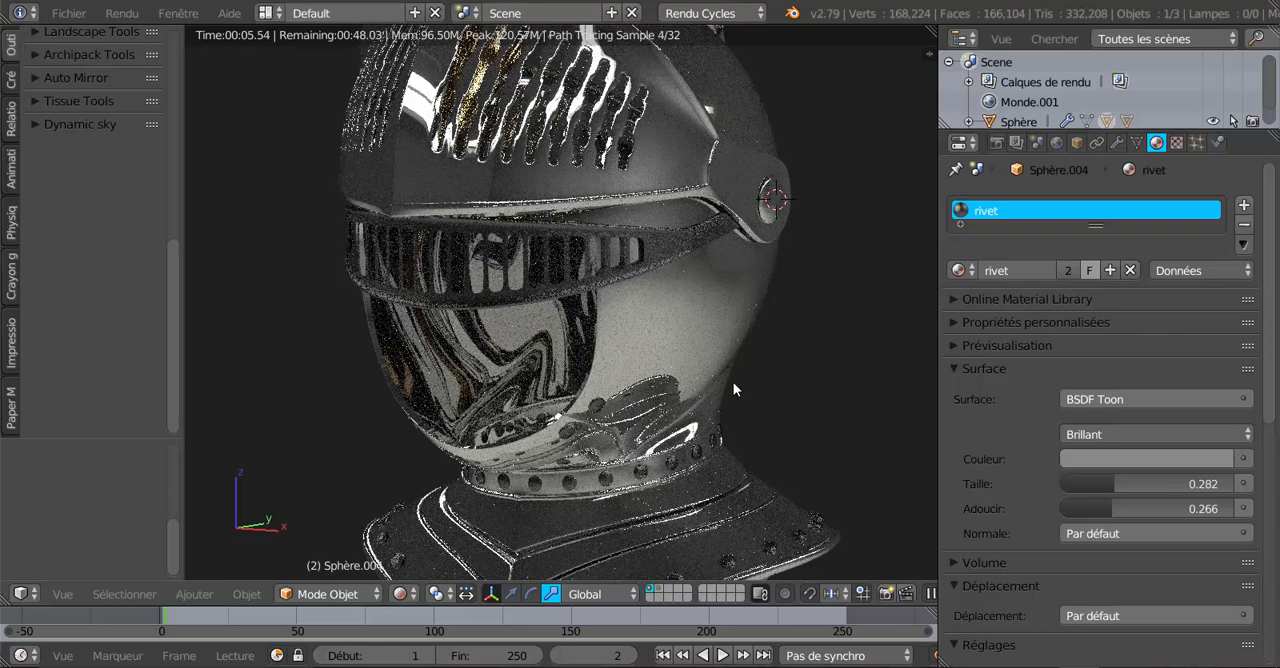
# In solid shading, select the face guard's whole mesh in Edit Mode, assign the existing "timbre" material, and return to Object Mode.
pyautogui.click(400, 594)
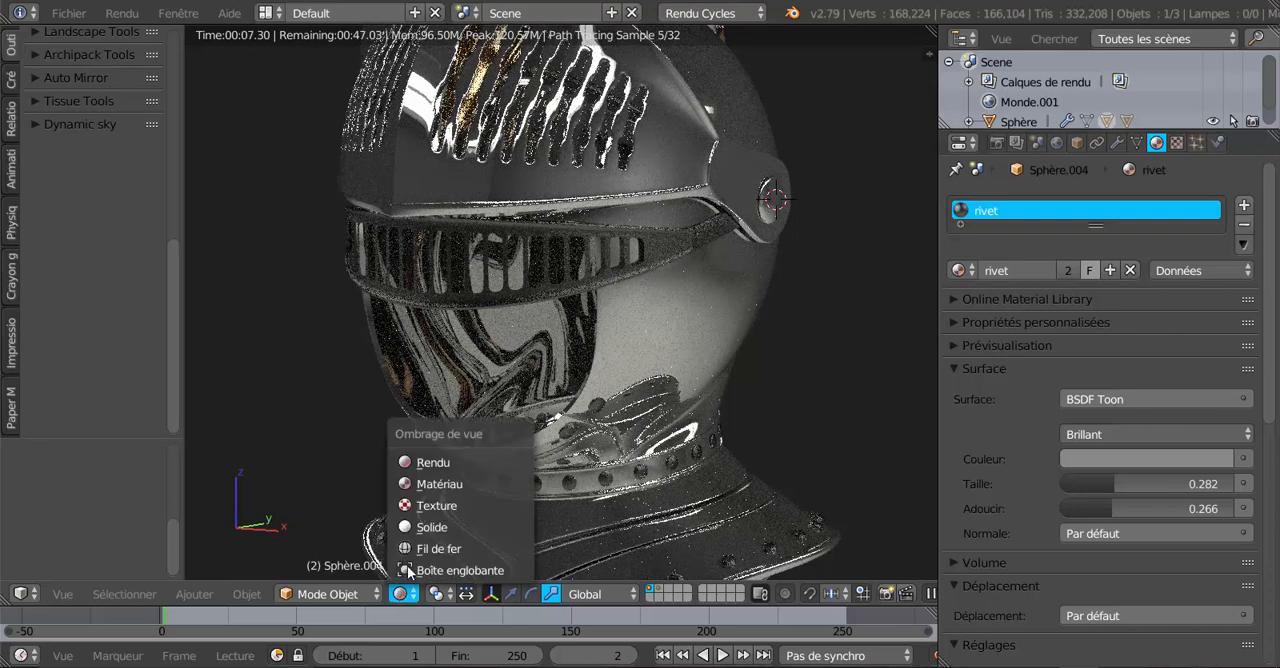
pyautogui.click(425, 527)
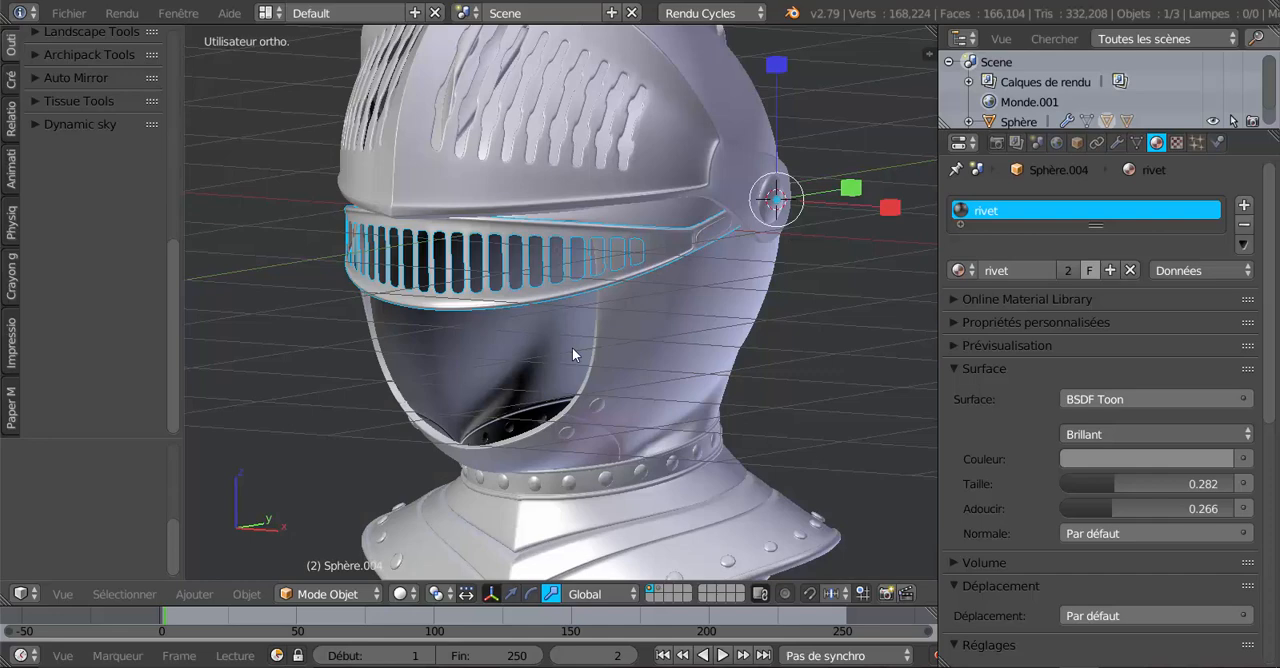
pyautogui.rightClick(660, 260)
pyautogui.rightClick(660, 260)
pyautogui.moveTo(1270, 353); pyautogui.dragTo(1274, 322)
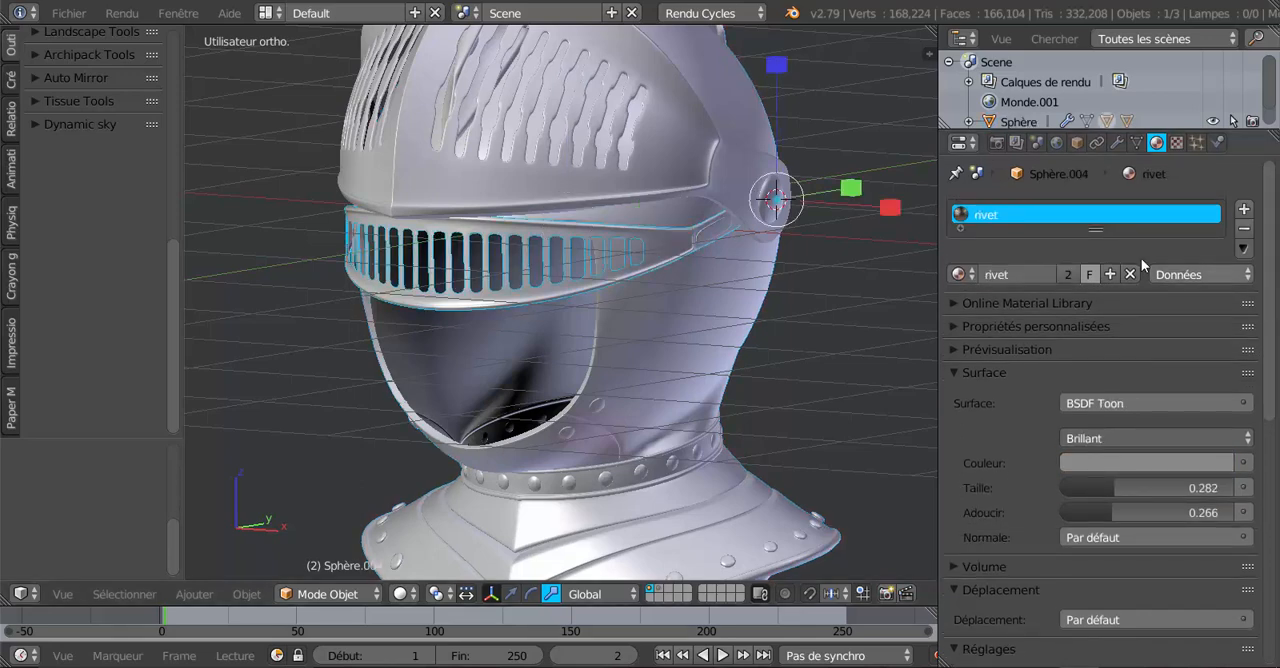
pyautogui.click(960, 274)
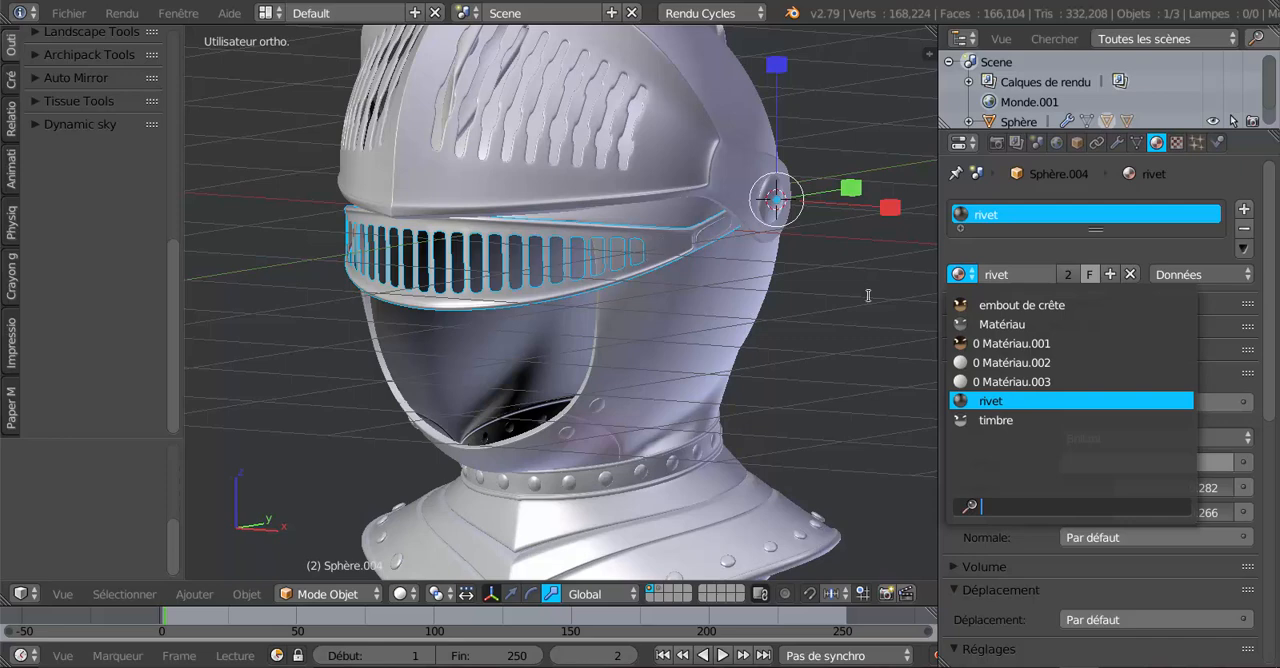
pyautogui.press('Tab')
pyautogui.press('a')
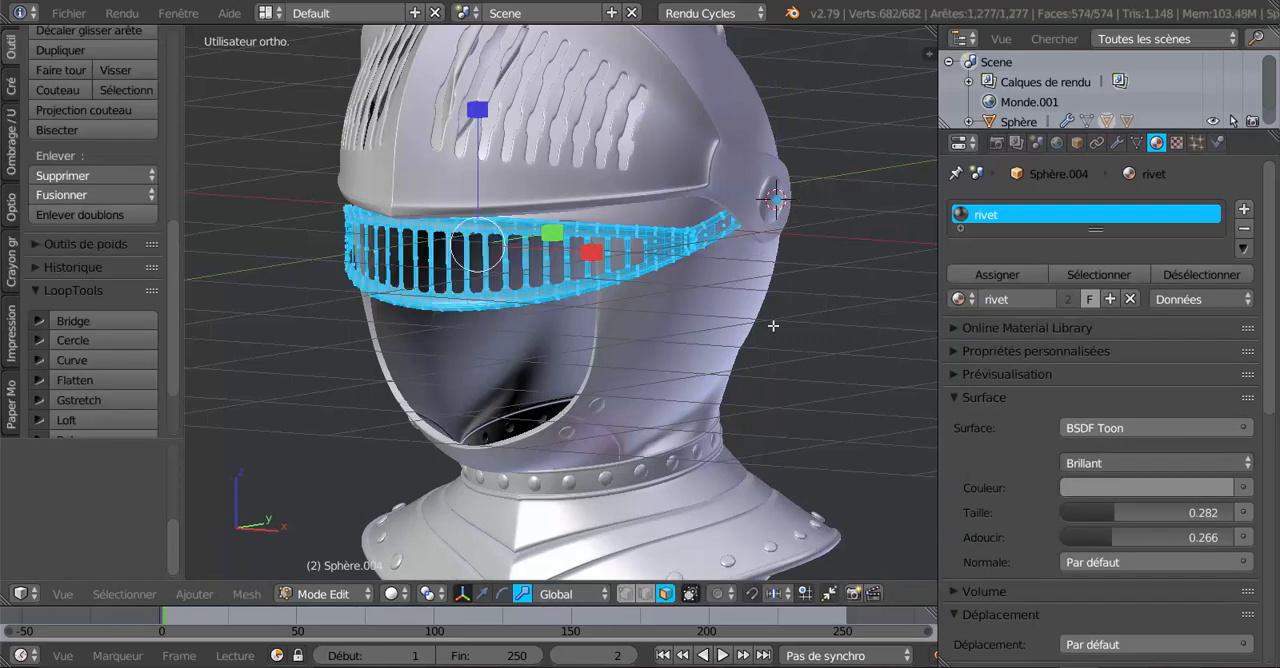
pyautogui.click(961, 299)
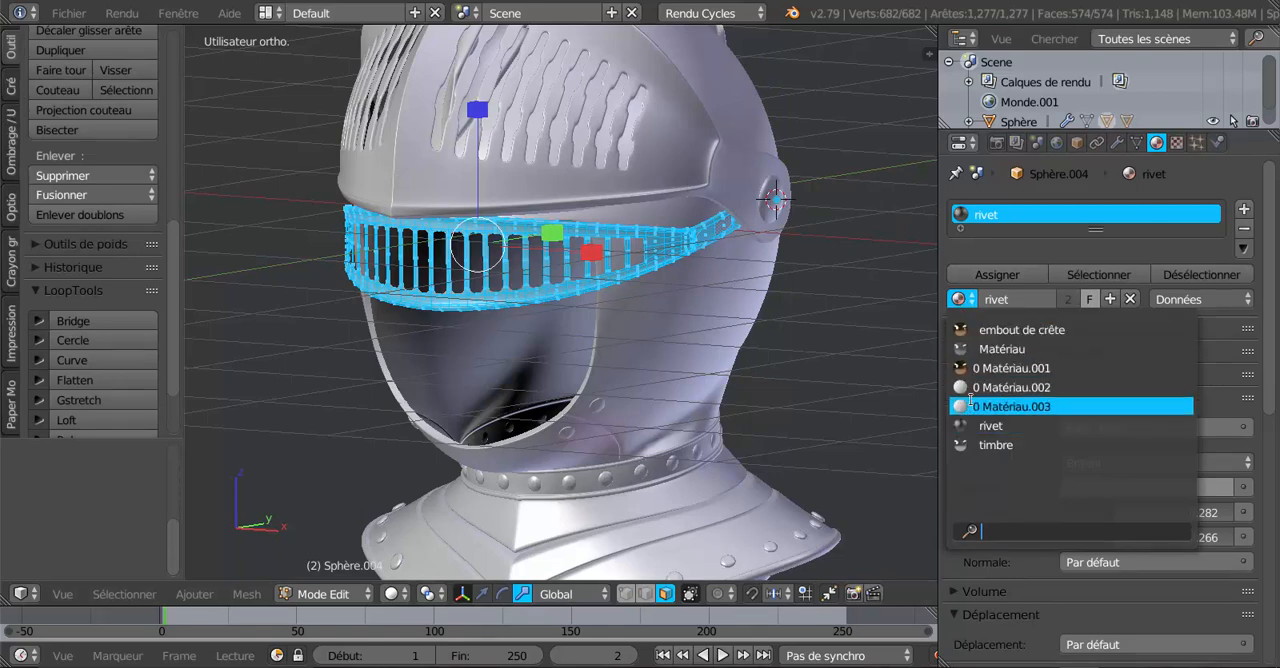
pyautogui.click(996, 445)
pyautogui.click(997, 274)
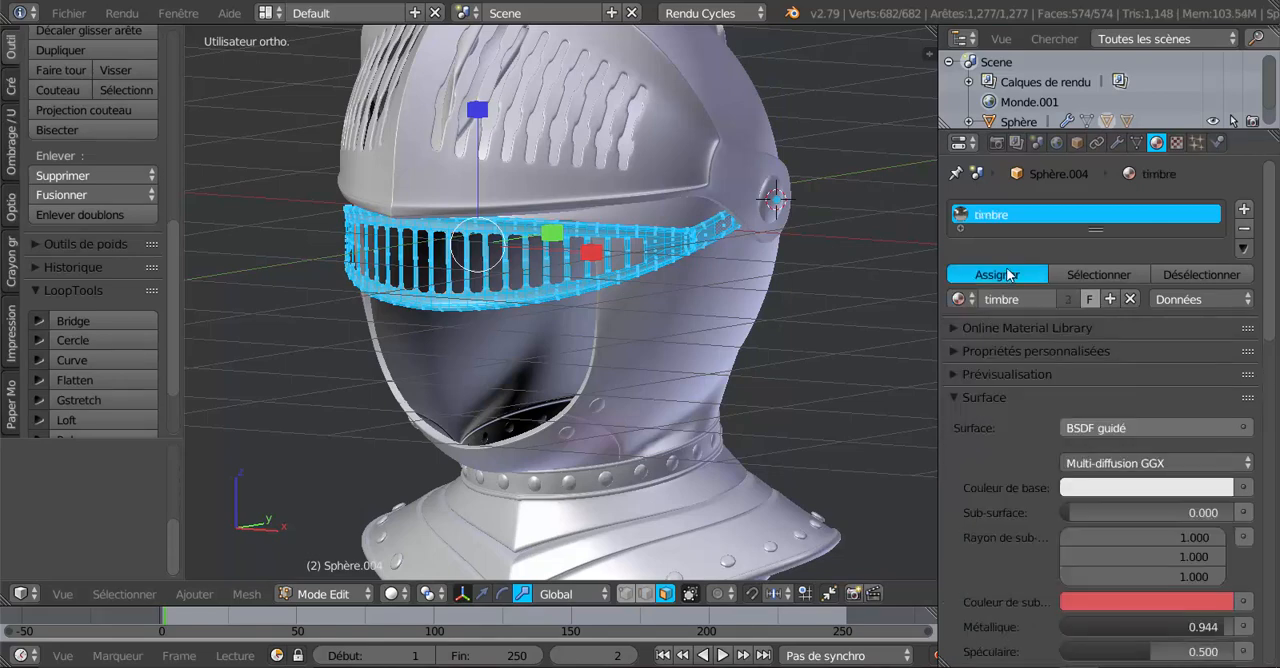
pyautogui.press('Tab')
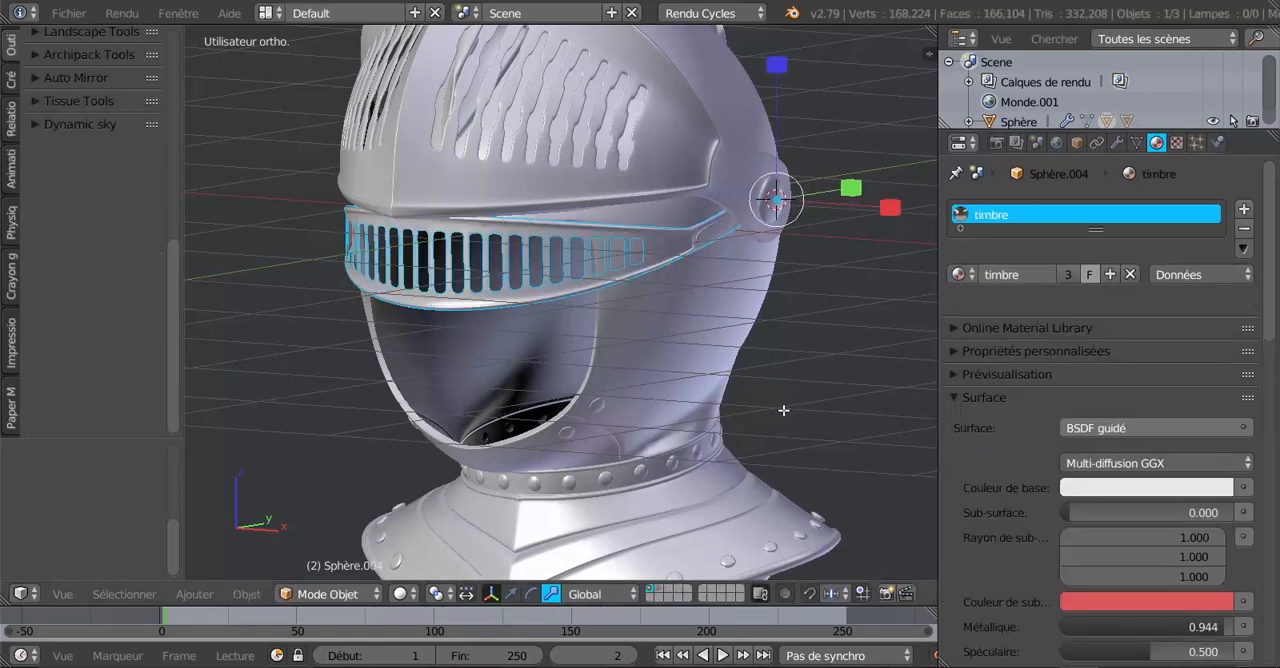
# Preview the face guard and collar with rendered shading.
pyautogui.click(400, 593)
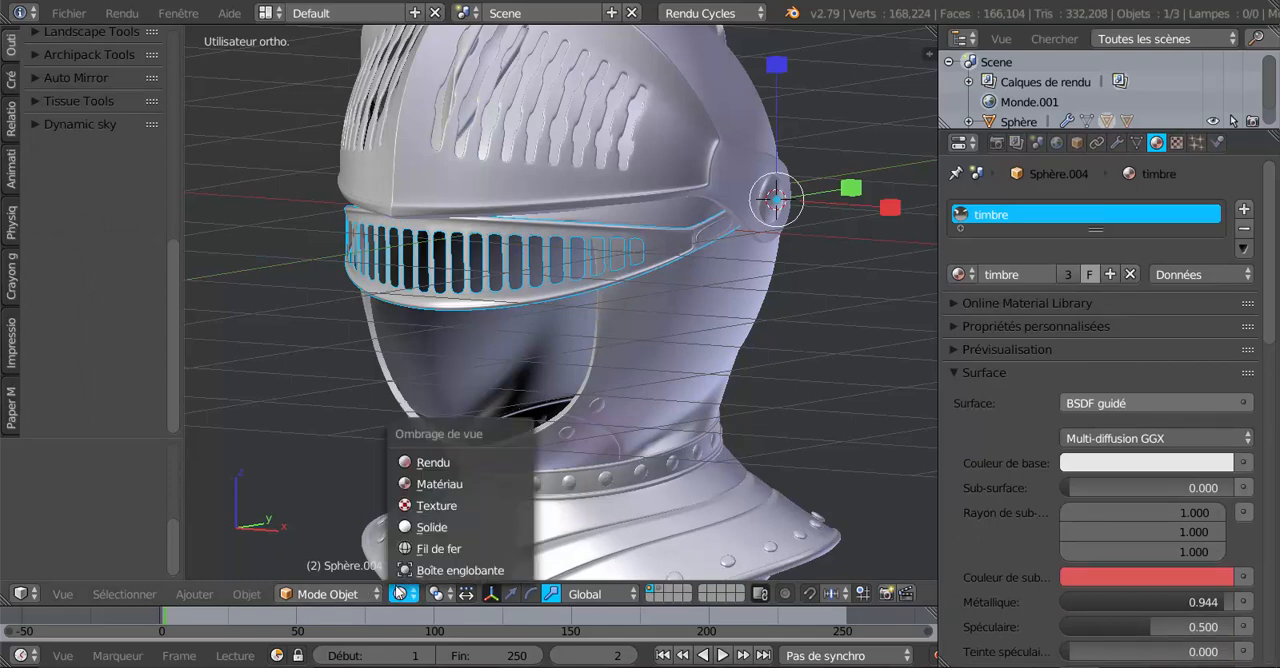
pyautogui.click(419, 465)
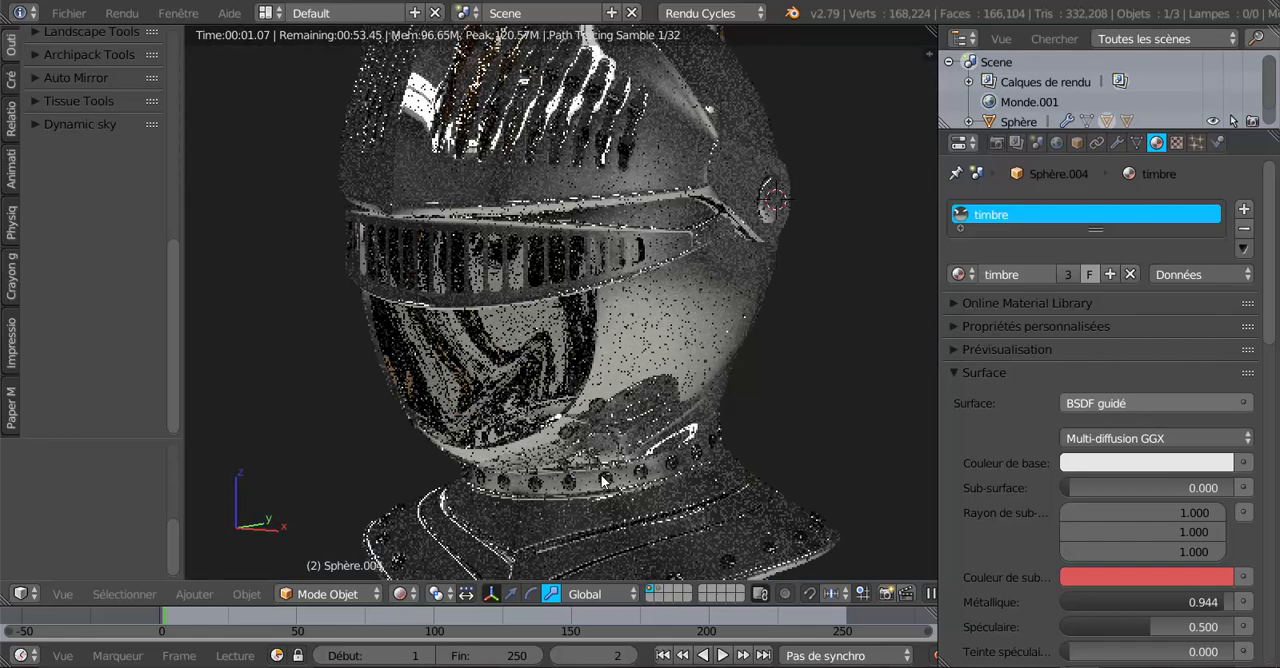
pyautogui.moveTo(603, 481)
pyautogui.mouseDown(button='middle')
pyautogui.moveTo(704, 429)
pyautogui.moveTo(732, 398)
pyautogui.mouseUp(button='middle')
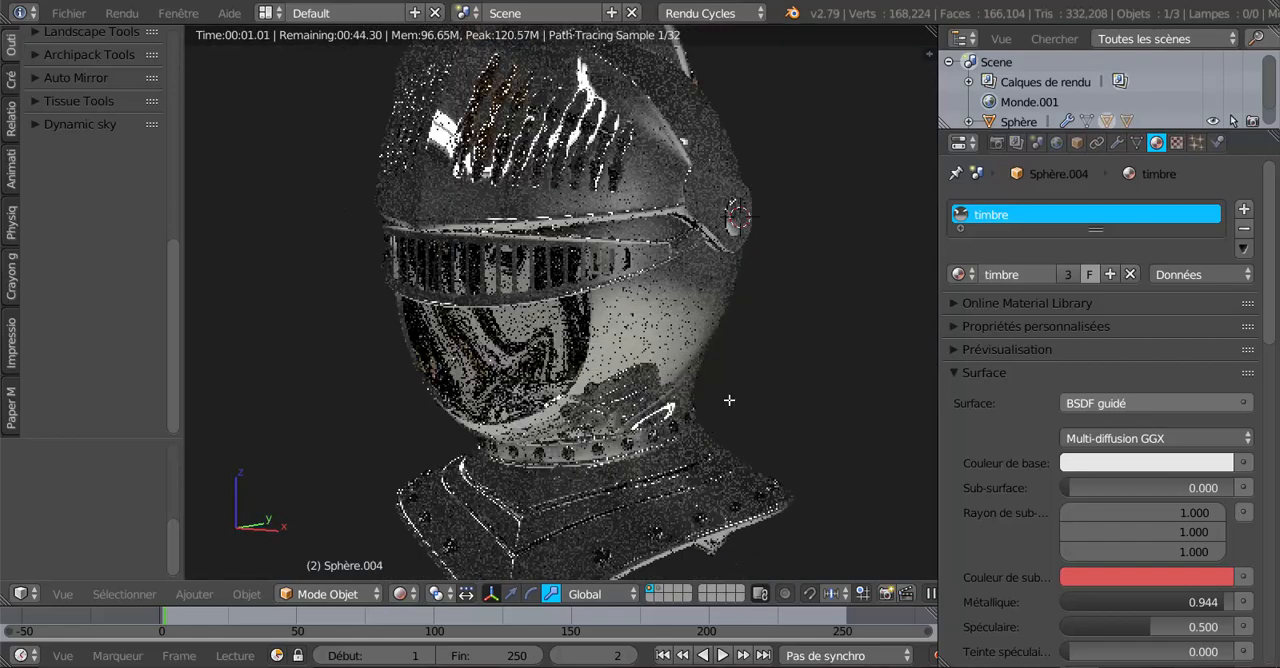
# Check the face guard's mesh in Edit Mode with solid shading, leave Edit Mode with nothing selected, and restore rendered shading.
pyautogui.press('Tab')
pyautogui.click(395, 594)
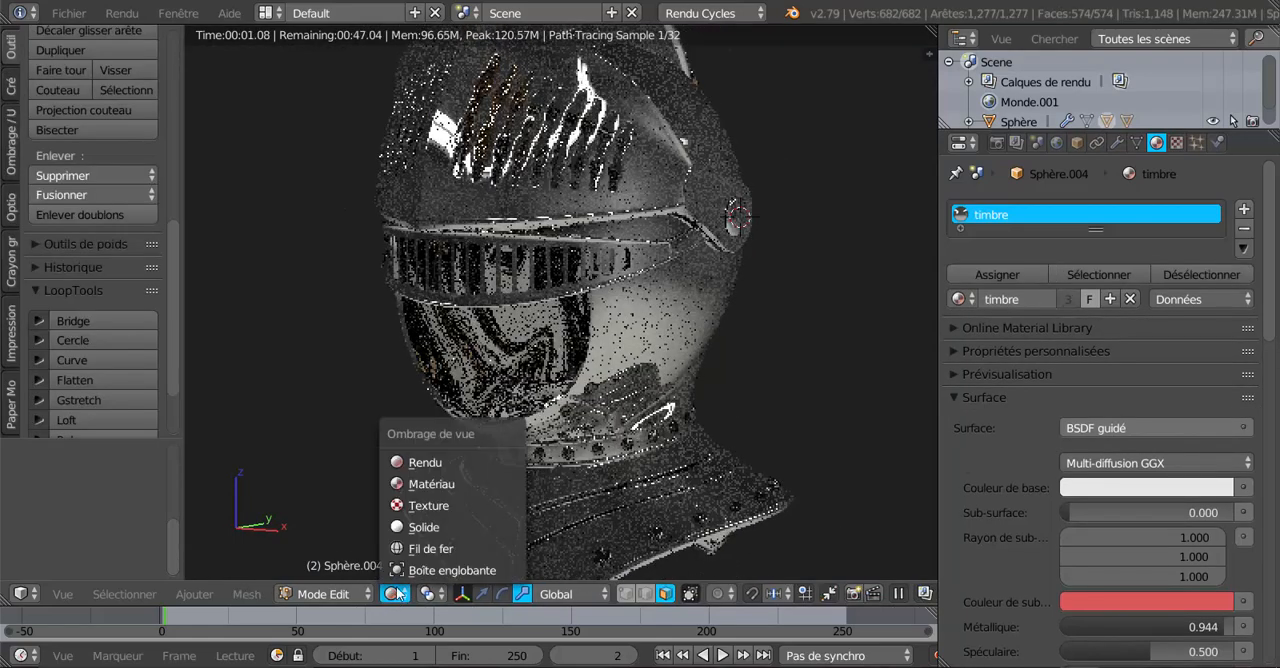
pyautogui.click(423, 530)
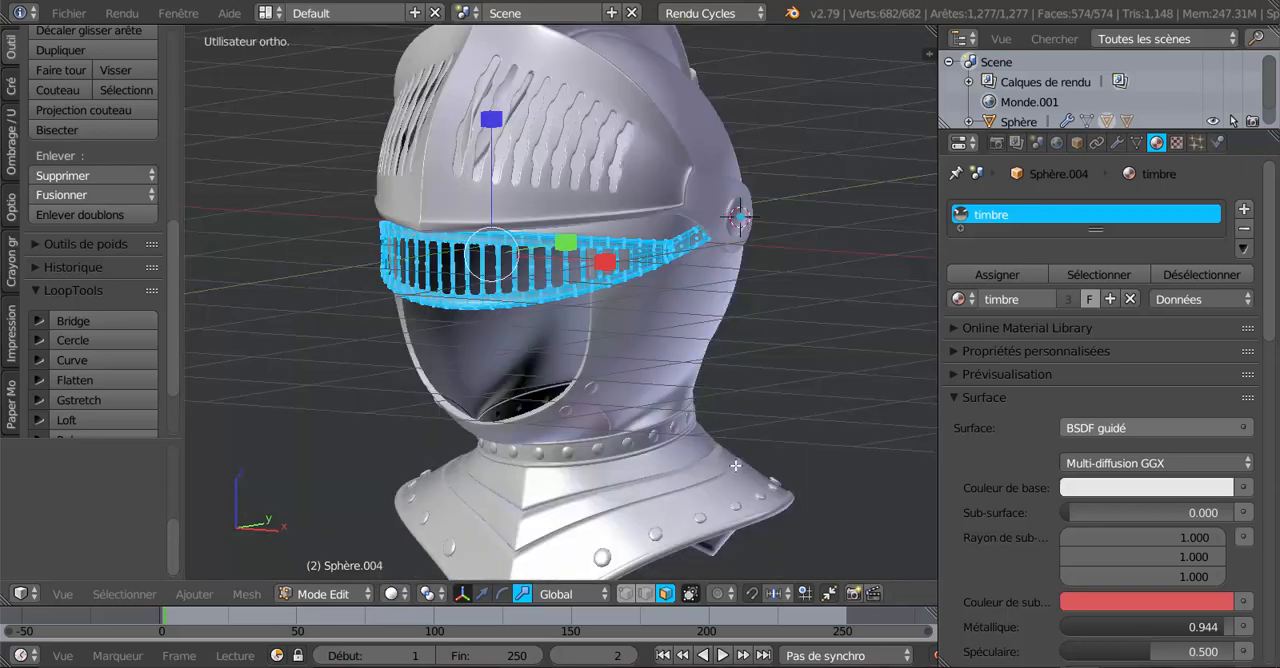
pyautogui.press('Tab')
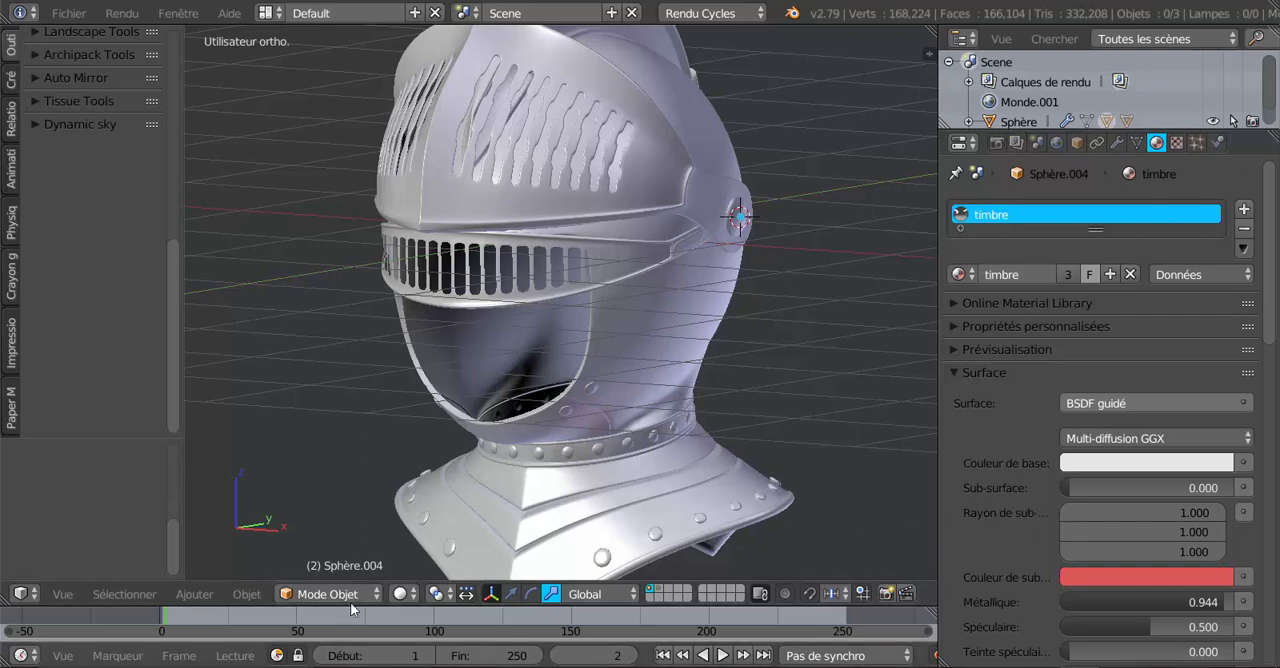
pyautogui.click(400, 594)
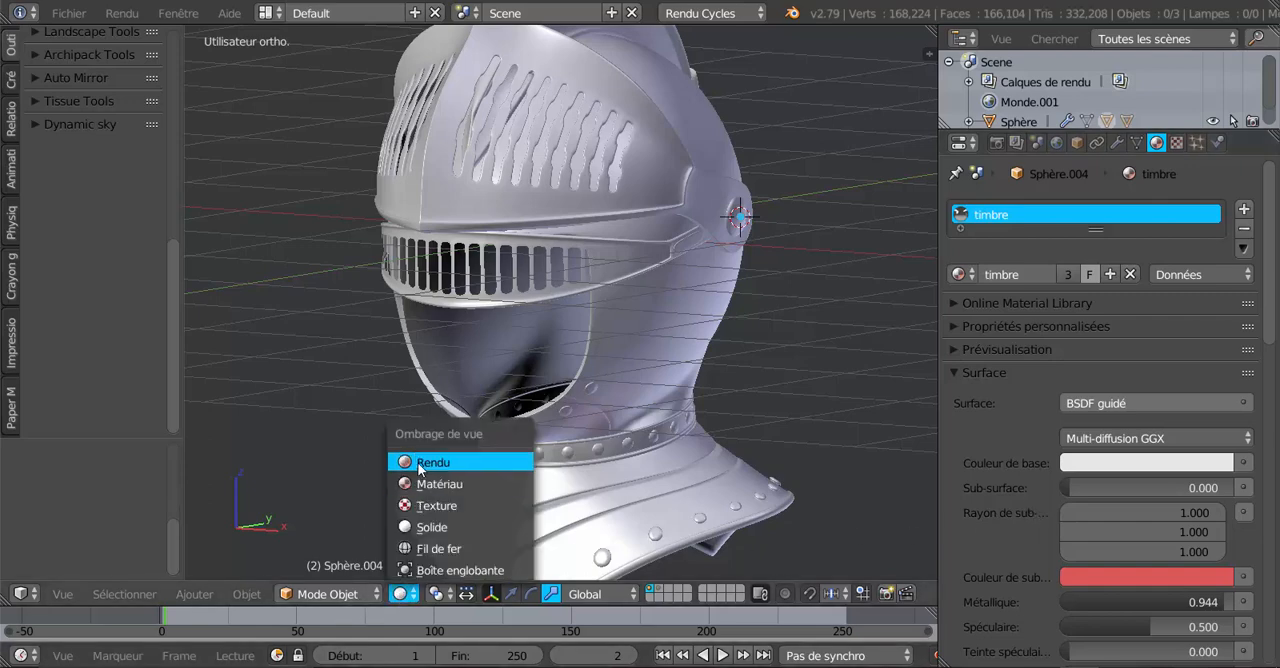
pyautogui.click(420, 463)
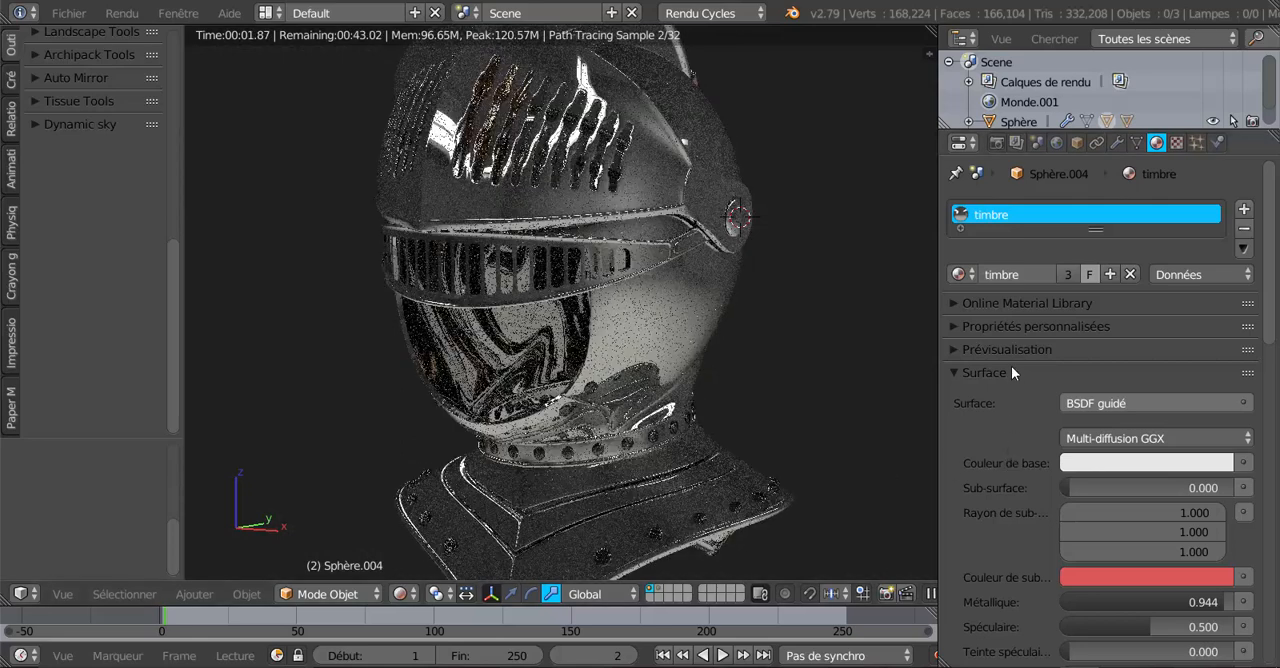
pyautogui.click(960, 274)
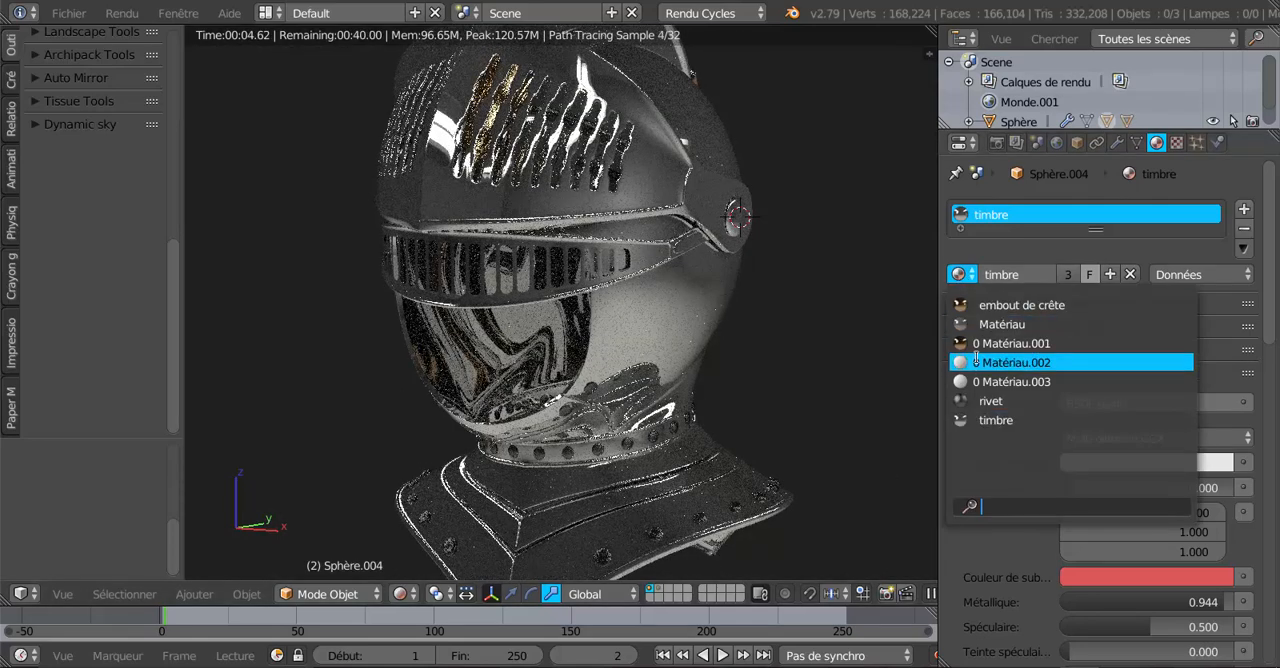
pyautogui.press('Down')
pyautogui.press('Down')
pyautogui.press('Down')
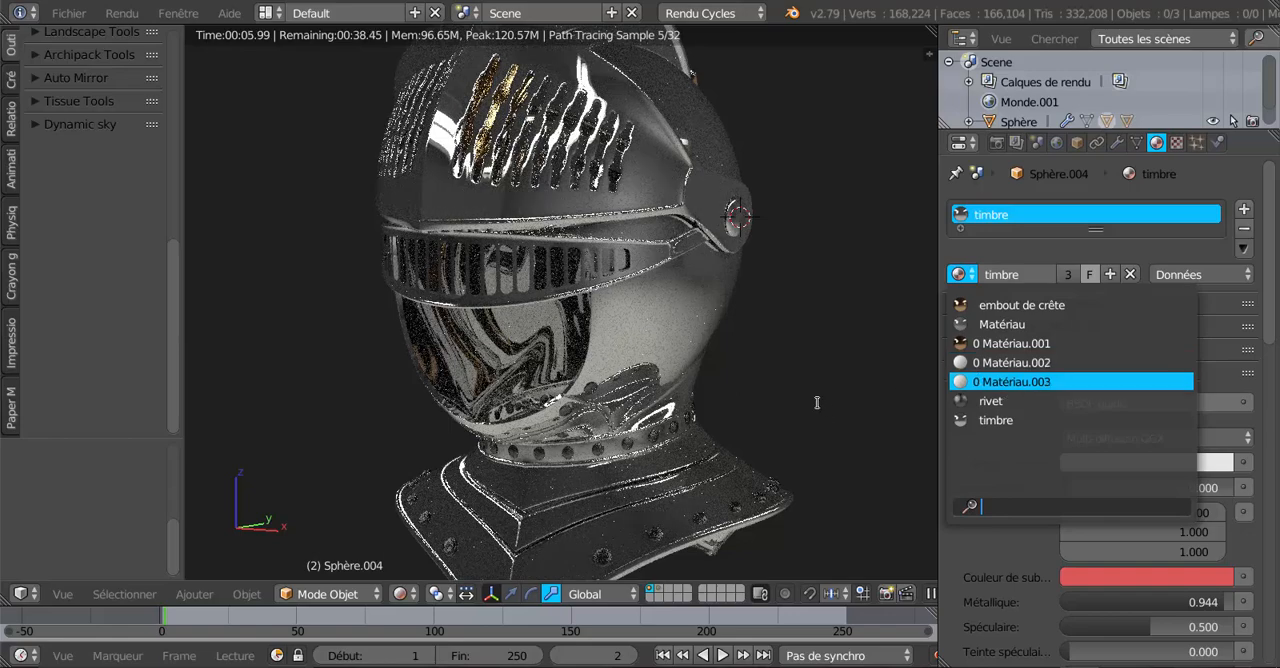
pyautogui.press('Return')
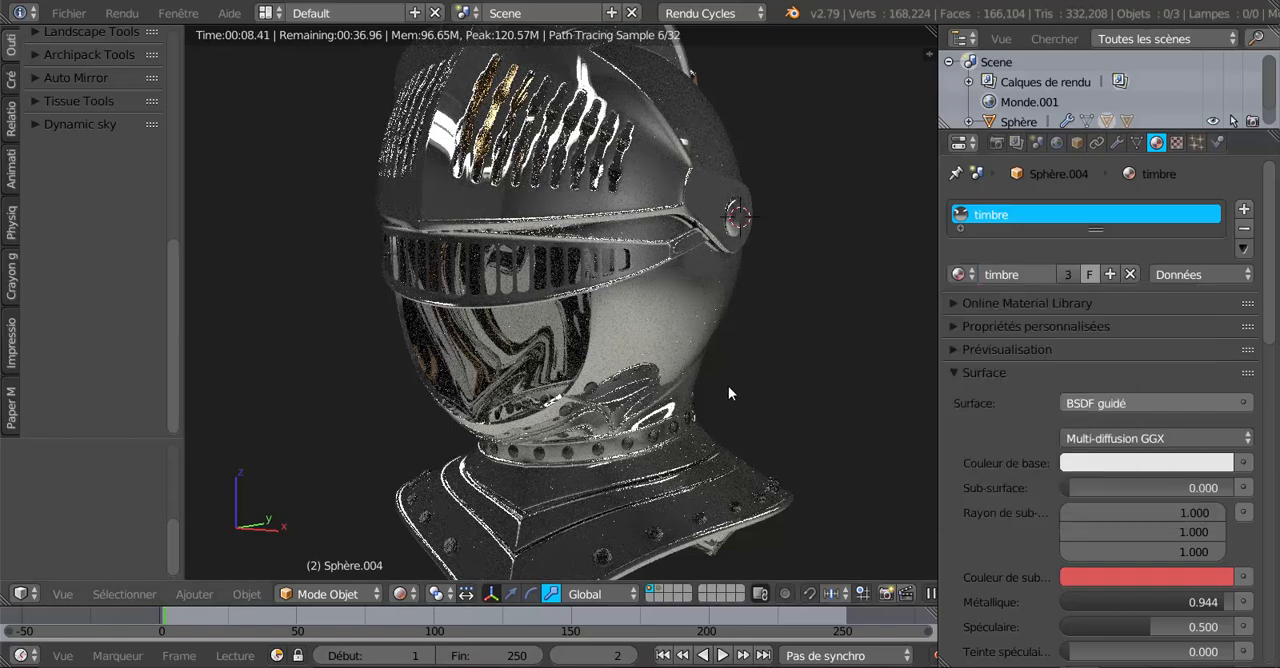
# Try the existing "embout de crête" material on the face guard, viewed from the side, and undo it.
pyautogui.keyDown('shift'); pyautogui.moveTo(736, 347); pyautogui.dragTo(727, 399, button='middle'); pyautogui.keyUp('shift')
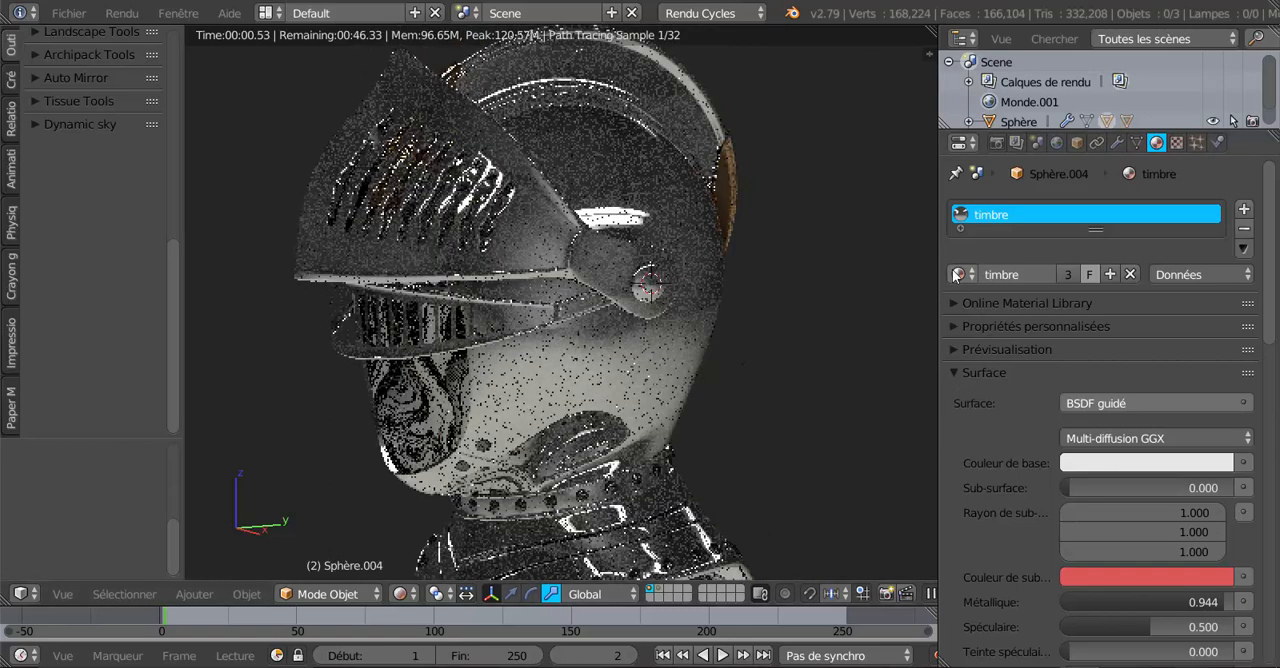
pyautogui.click(957, 274)
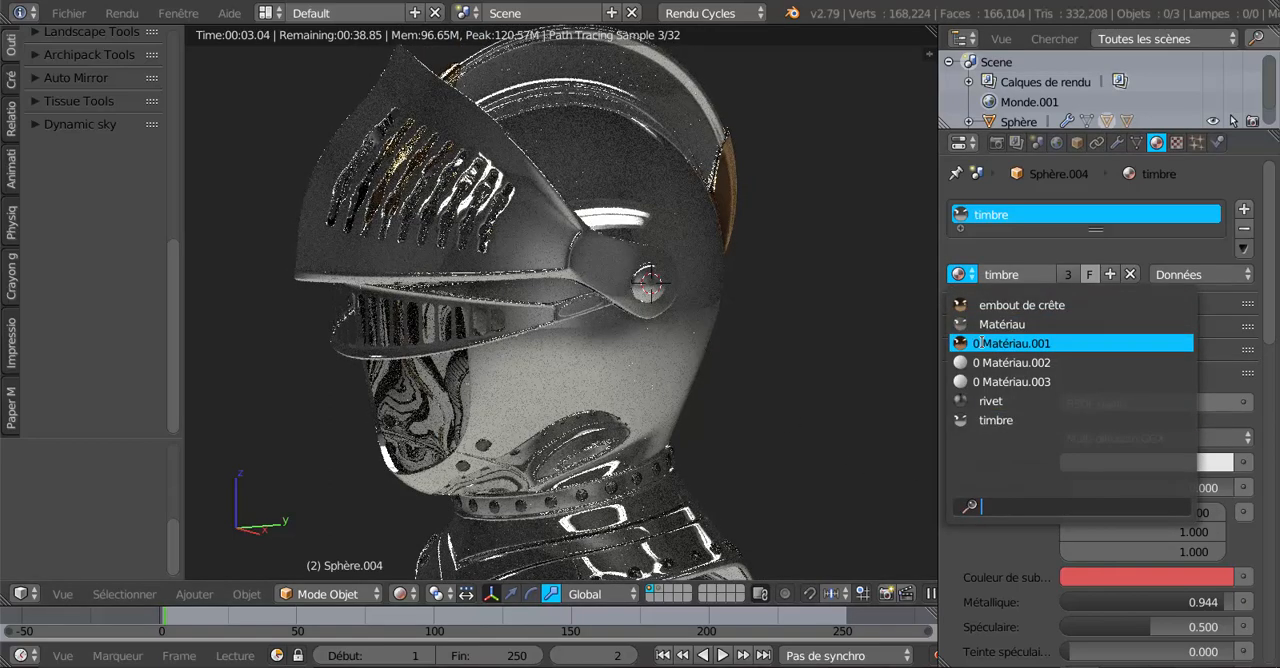
pyautogui.click(1004, 305)
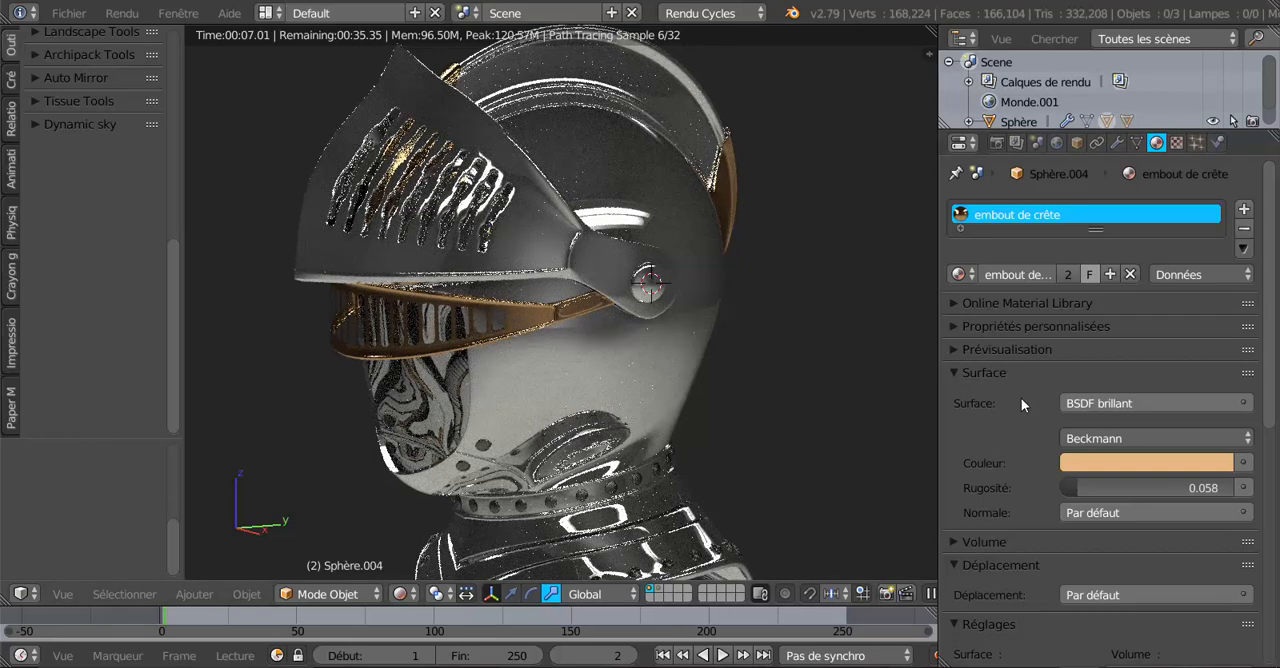
pyautogui.hotkey('ctrl', 'z')
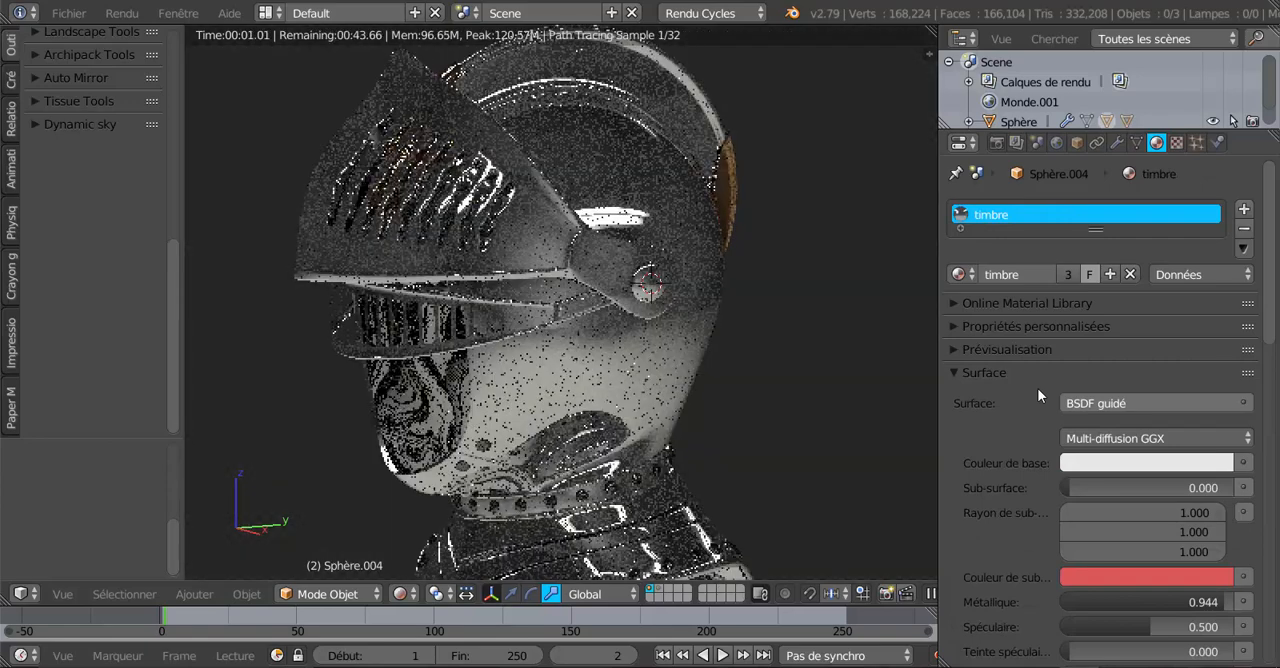
# Return to solid shading, make the main helmet shell the active object, and deselect all objects with the whole helmet in view.
pyautogui.click(400, 594)
pyautogui.click(413, 523)
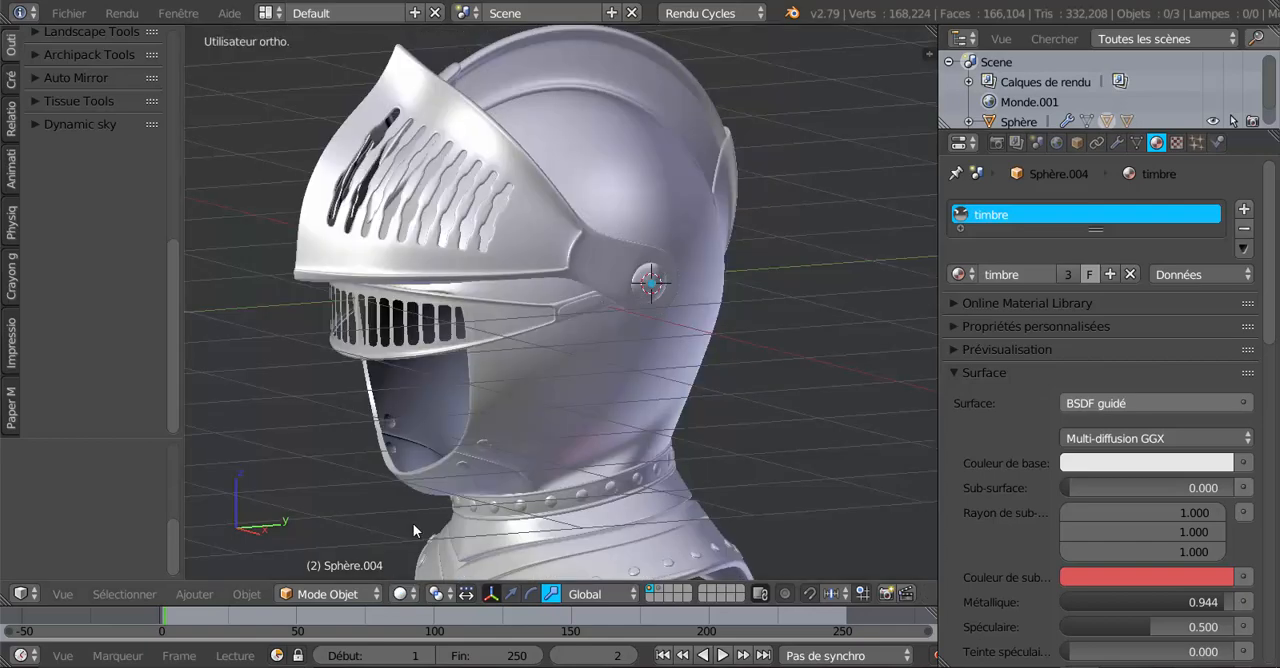
pyautogui.moveTo(413, 522); pyautogui.dragTo(617, 390, button='middle')
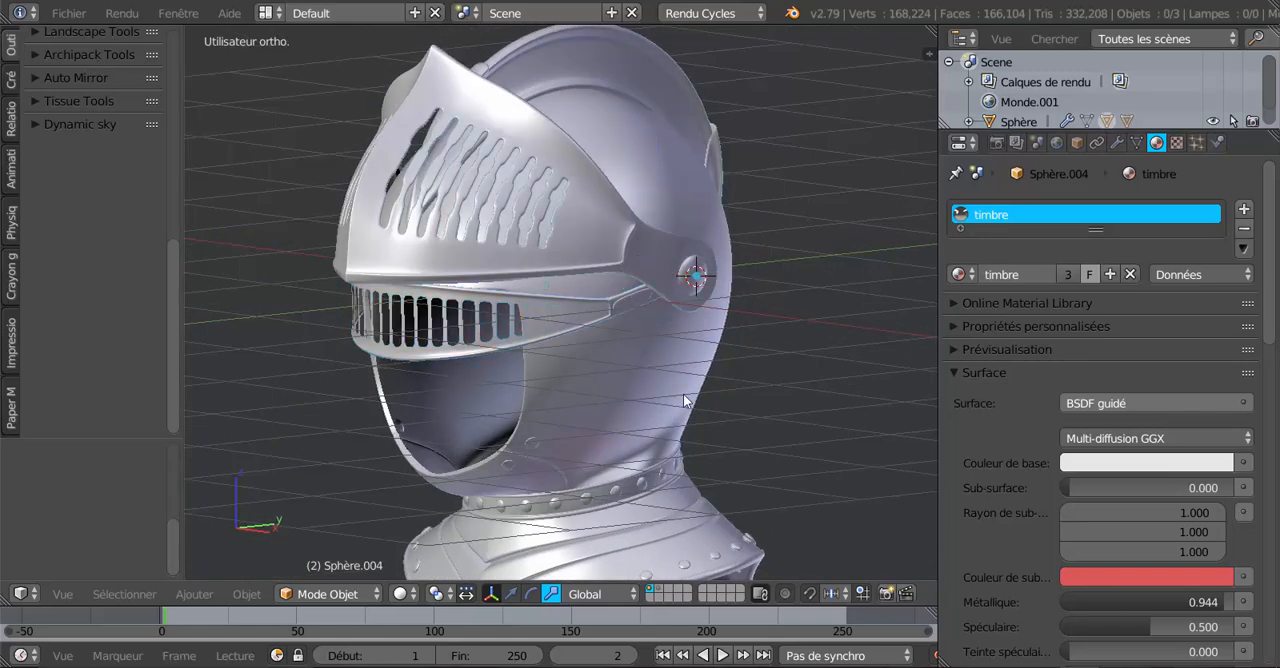
pyautogui.moveTo(617, 393); pyautogui.dragTo(608, 393, button='middle')
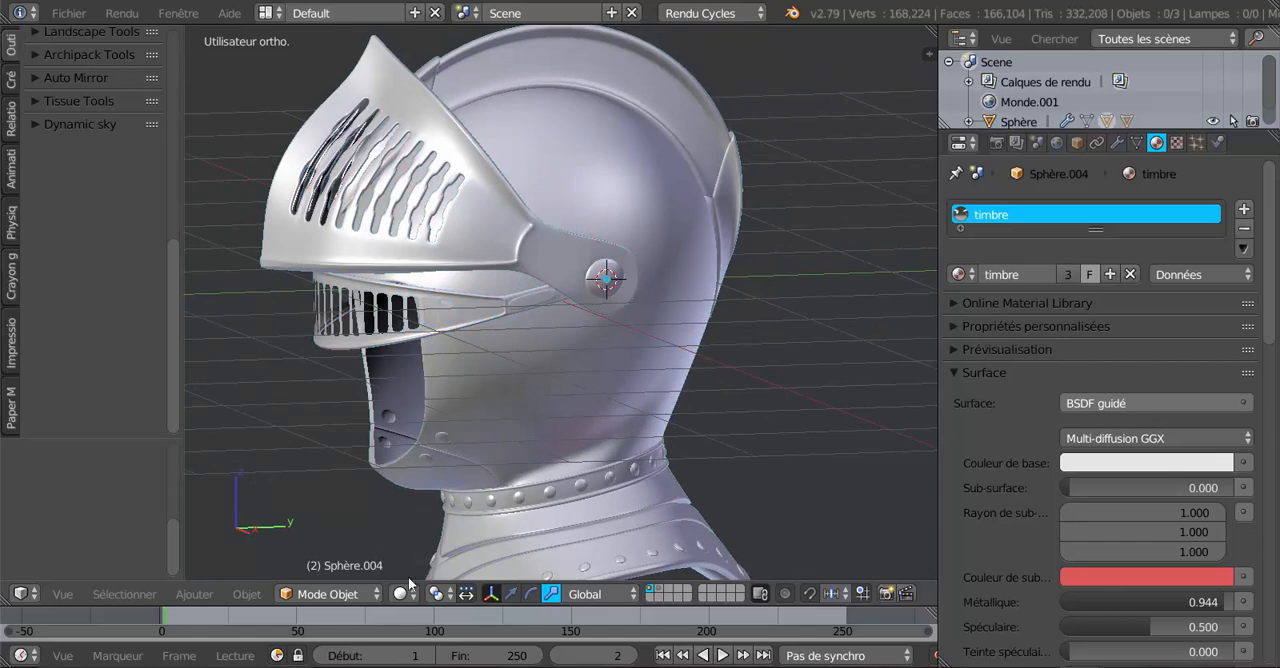
pyautogui.moveTo(570, 492); pyautogui.dragTo(595, 415, button='middle')
pyautogui.press('a')
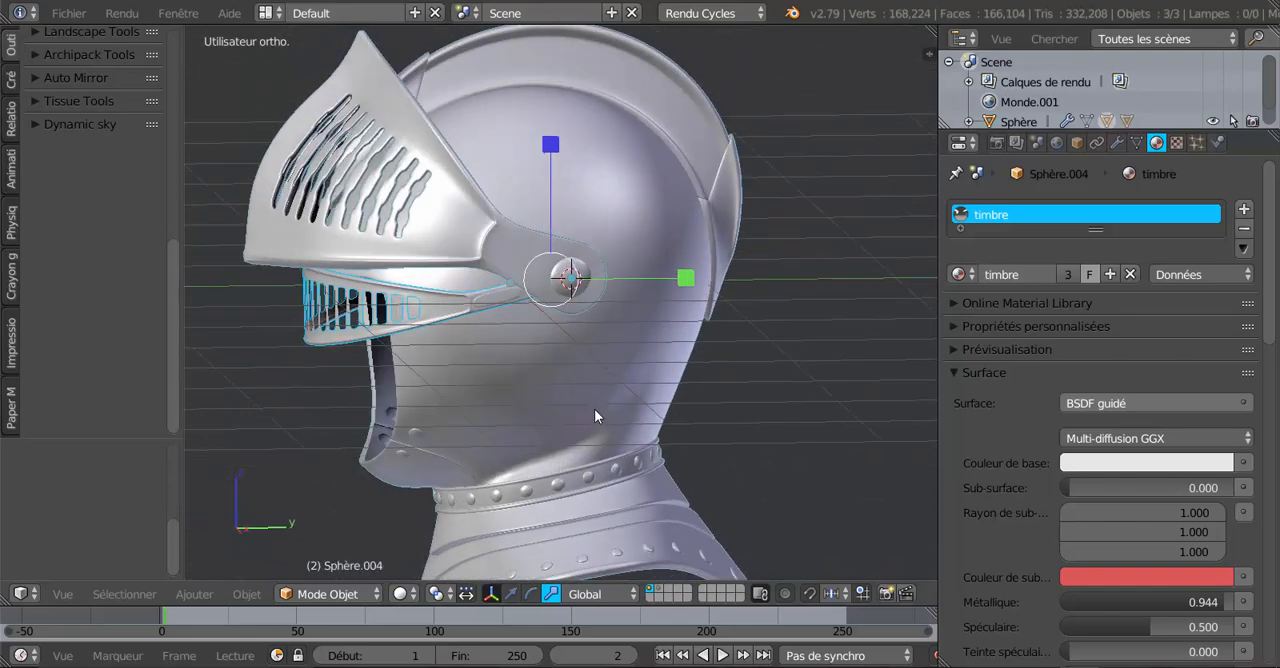
pyautogui.rightClick(597, 405)
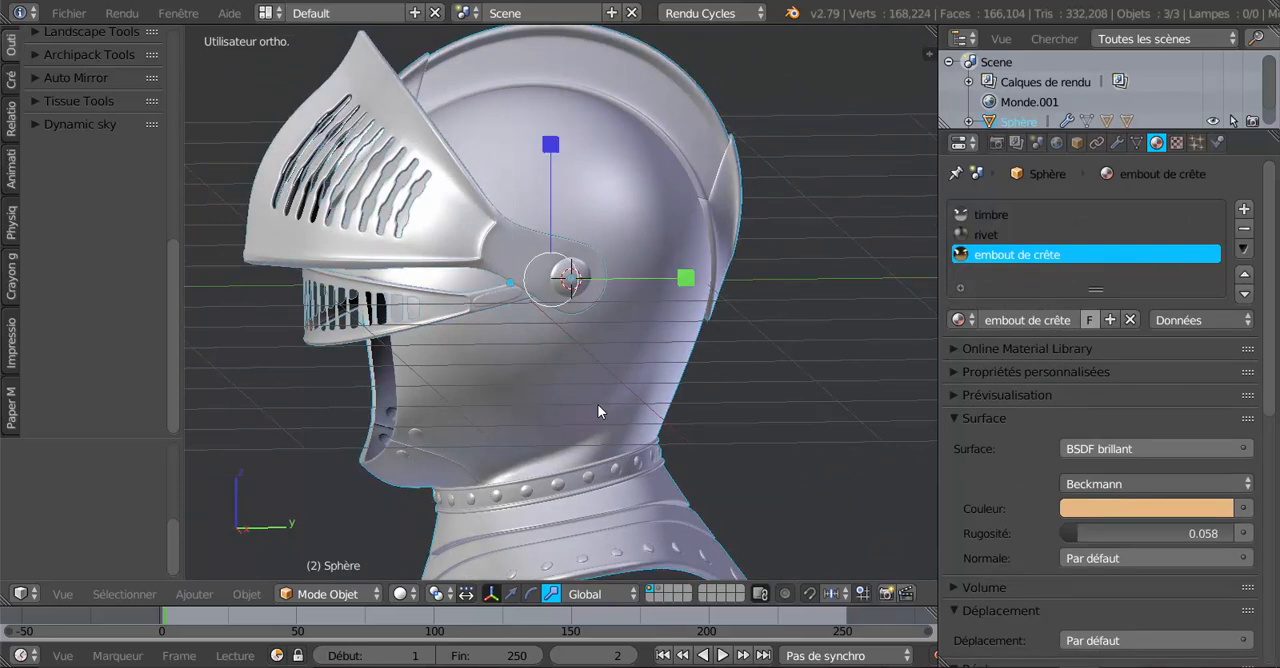
pyautogui.moveTo(556, 390); pyautogui.dragTo(616, 382, button='middle')
pyautogui.press('a')
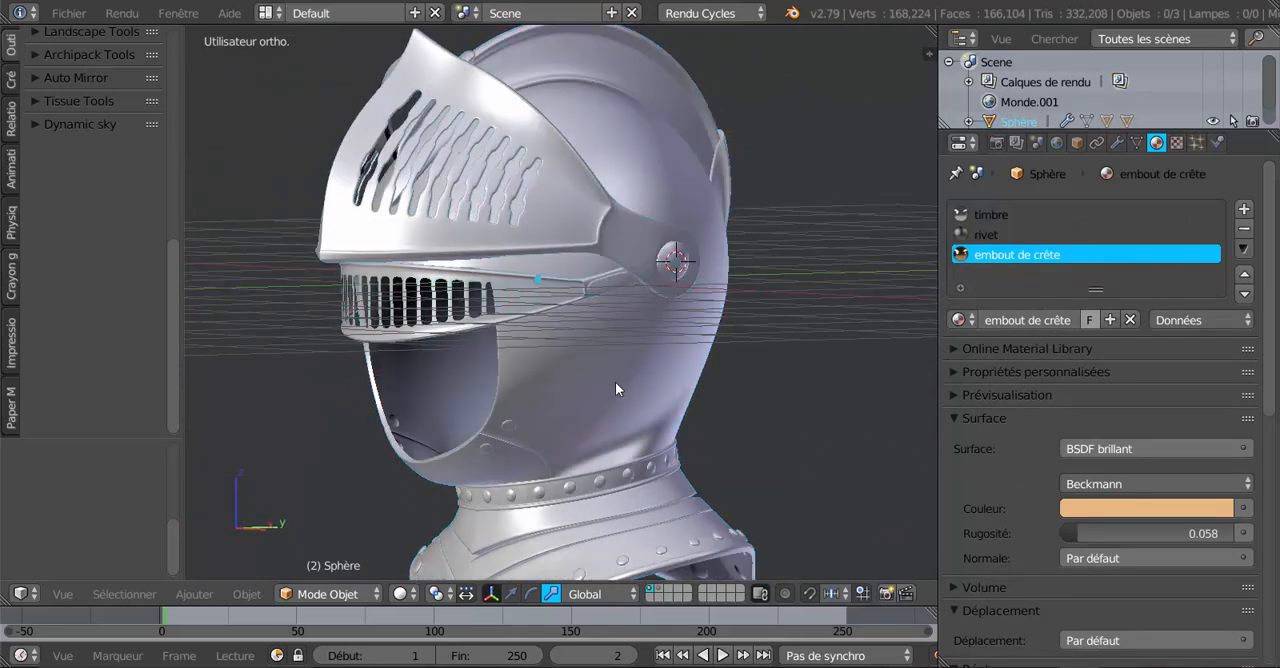
pyautogui.scroll(-3, 597, 389)
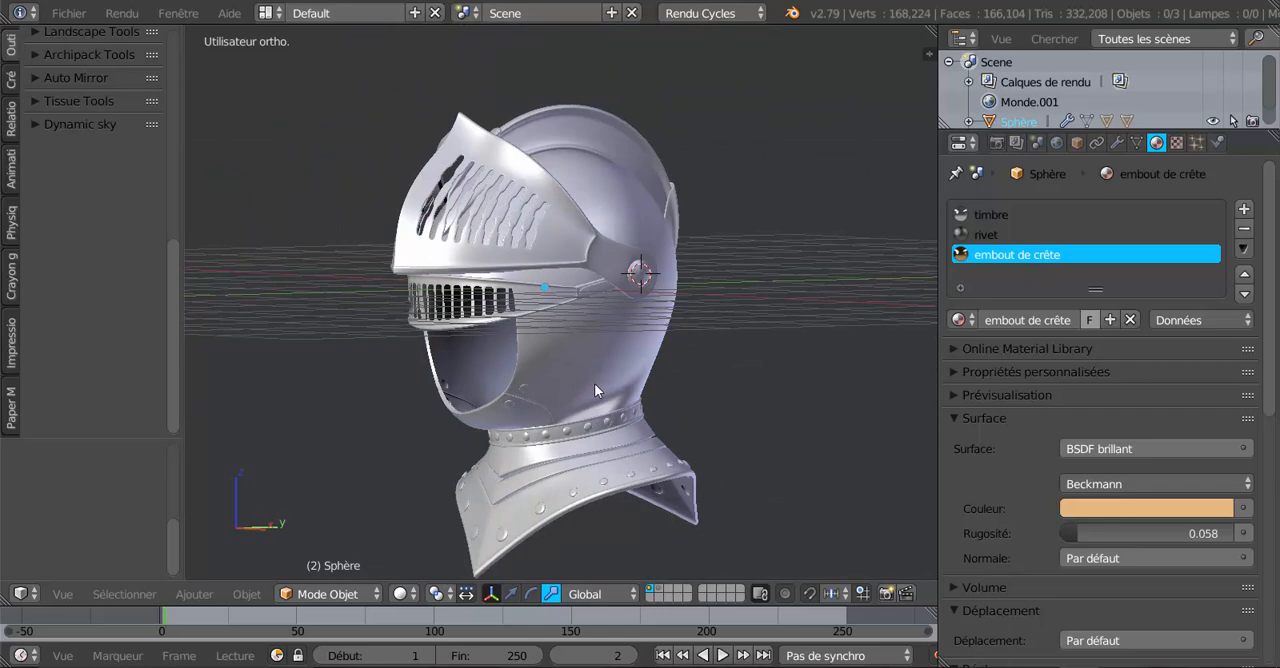
# Preview the whole helmet from the side with rendered shading.
pyautogui.moveTo(594, 383); pyautogui.dragTo(567, 387, button='middle')
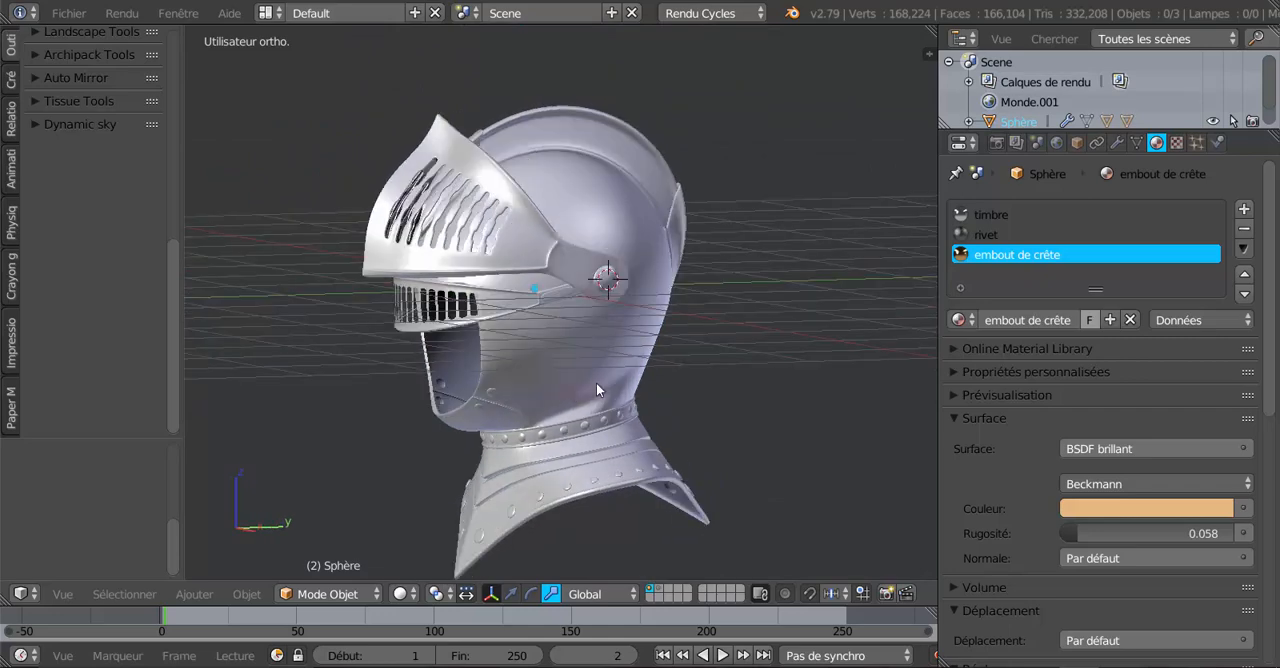
pyautogui.click(400, 594)
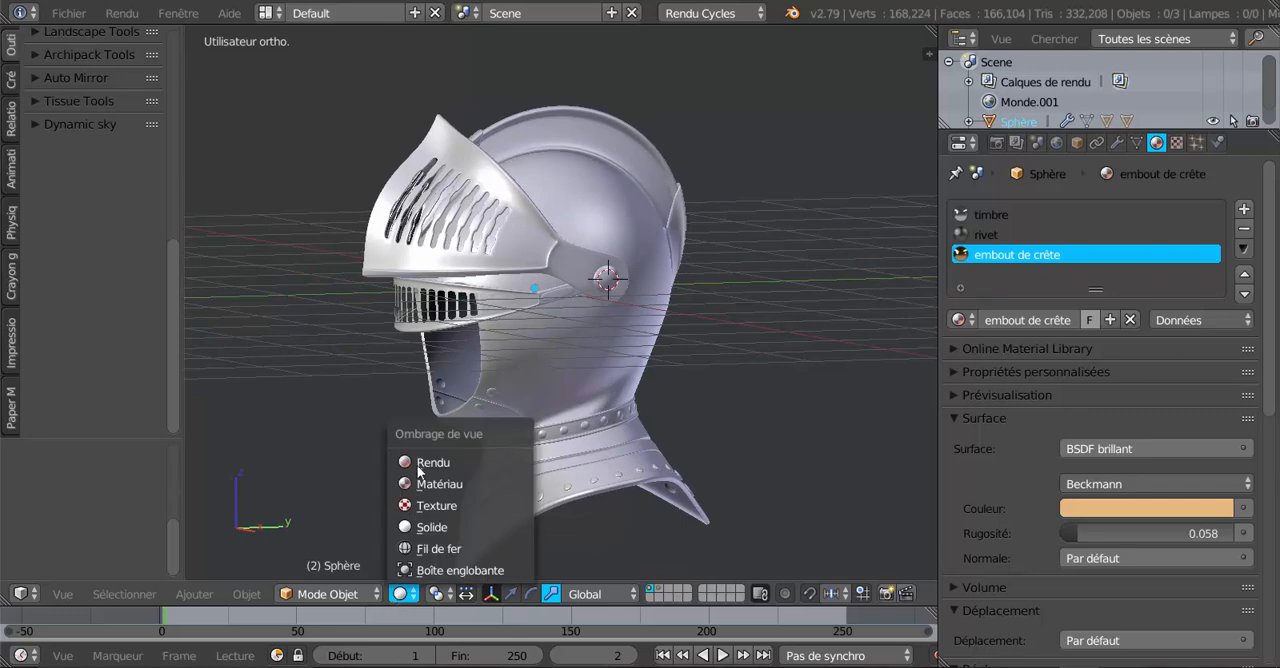
pyautogui.click(418, 467)
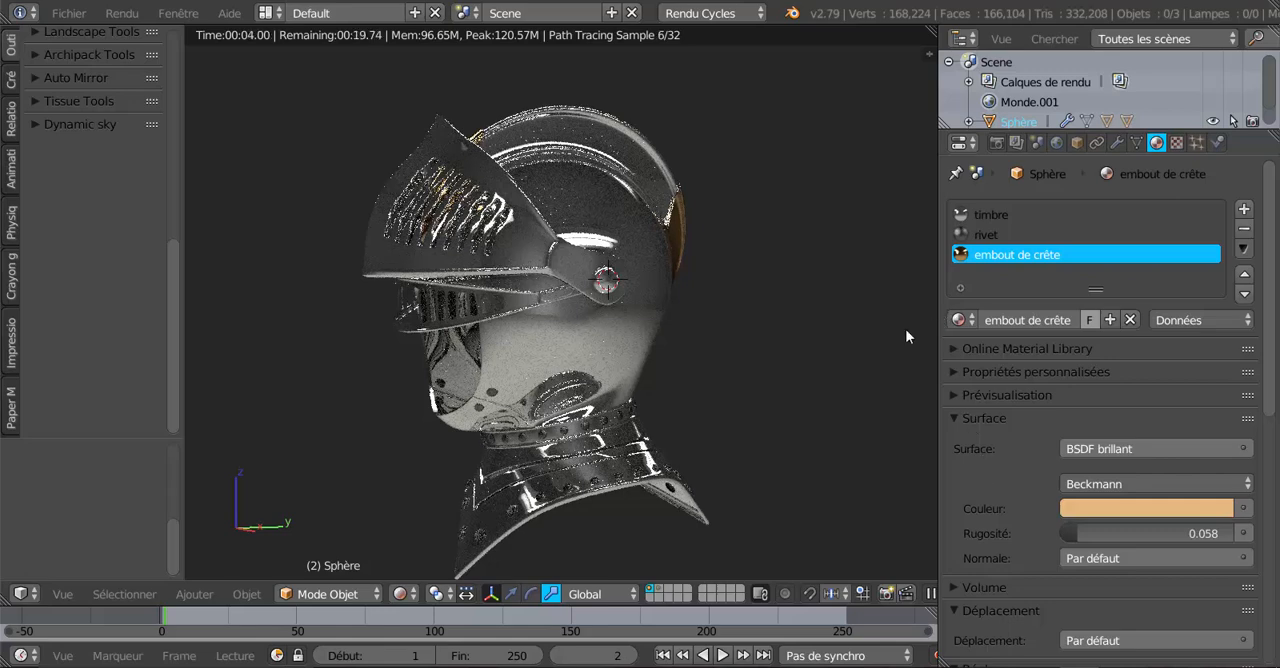
pyautogui.scroll(1, 783, 404)
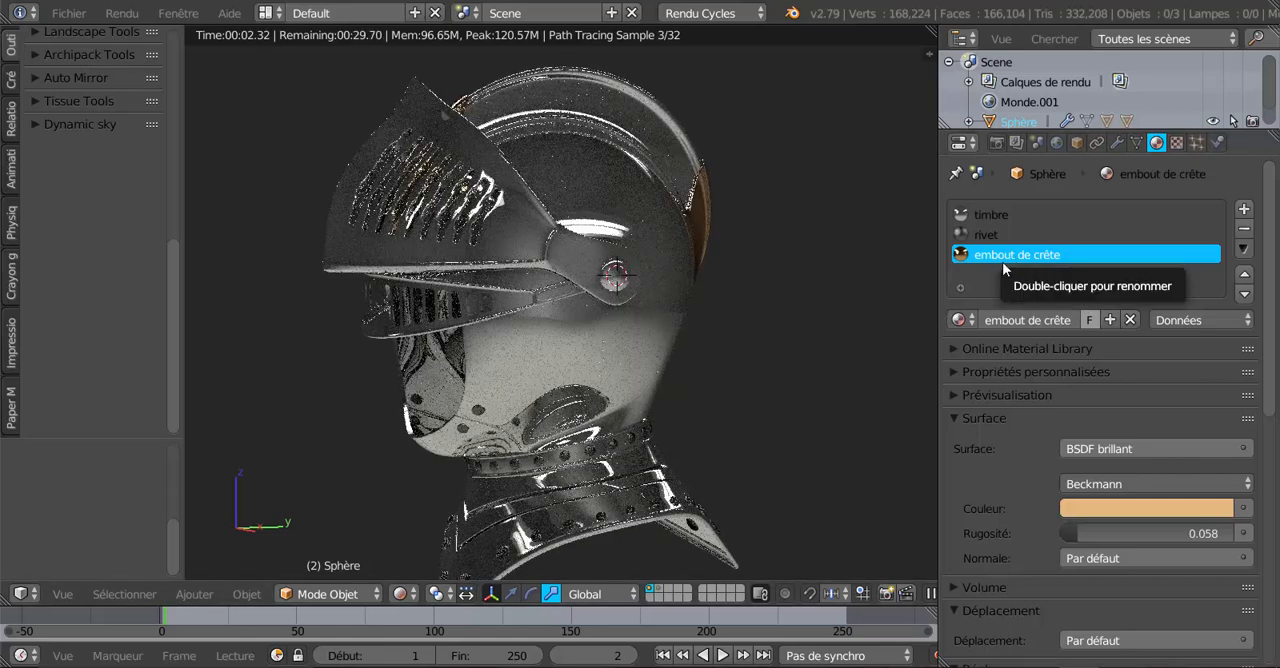
# Set the "rivet" material's colour to a neutral grey with RGB values of 0.281.
pyautogui.click(989, 238)
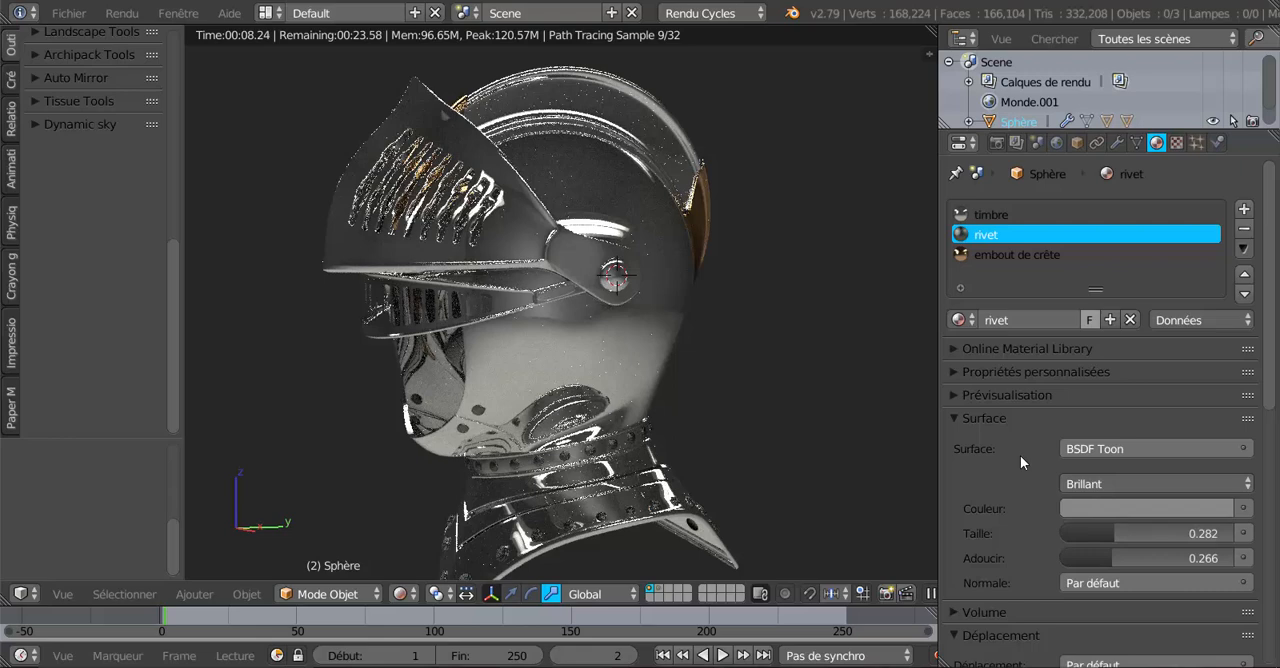
pyautogui.click(1119, 509)
pyautogui.moveTo(1217, 291); pyautogui.dragTo(1217, 322)
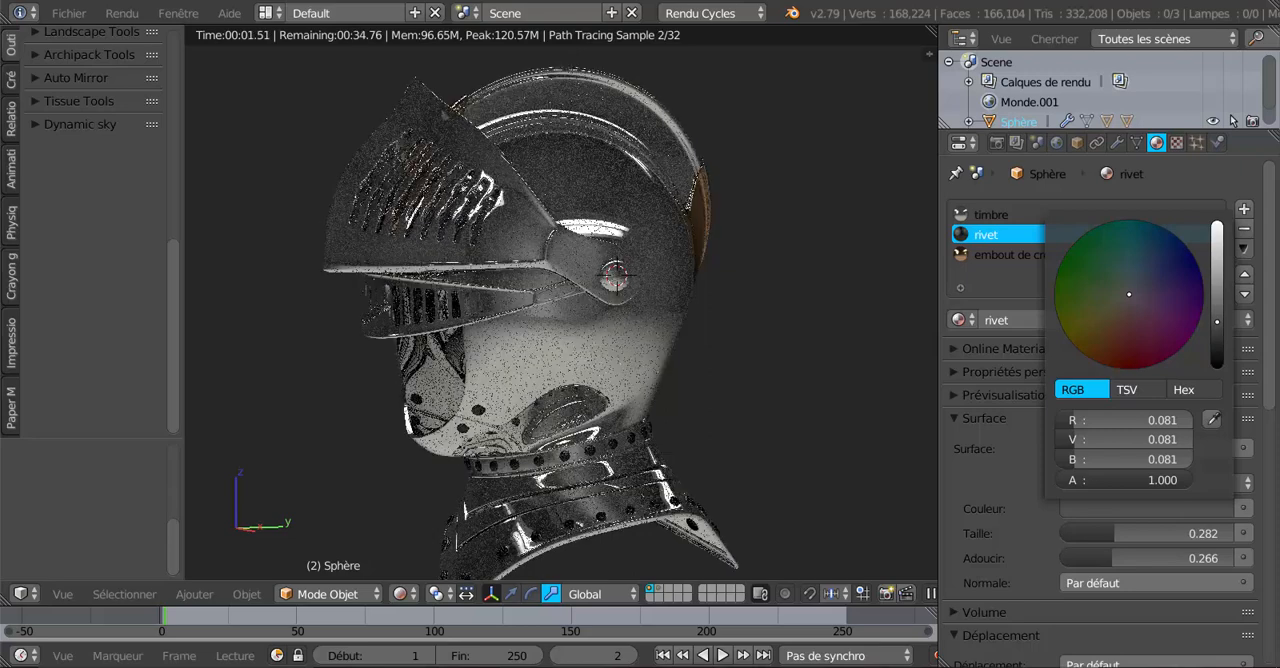
pyautogui.moveTo(1217, 322); pyautogui.dragTo(1217, 285)
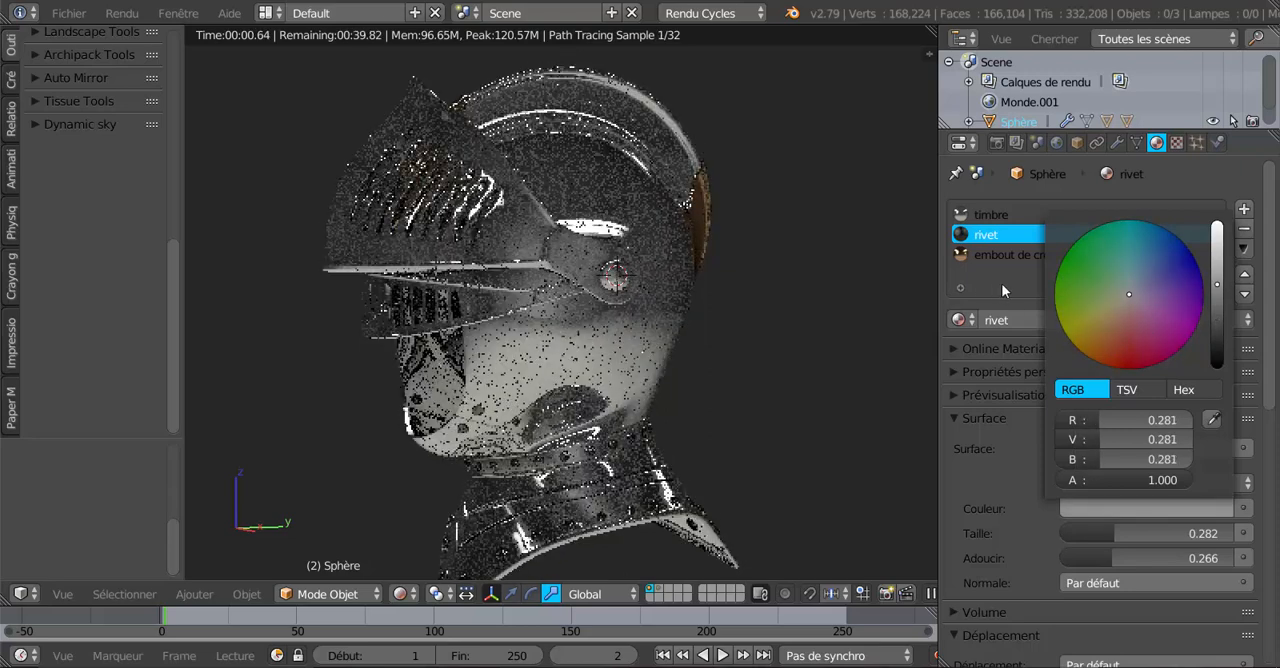
# Make the "embout de crête" material a deeper orange, RGB 0.800, 0.356, 0.091, and check the crest tips up close.
pyautogui.click(999, 255)
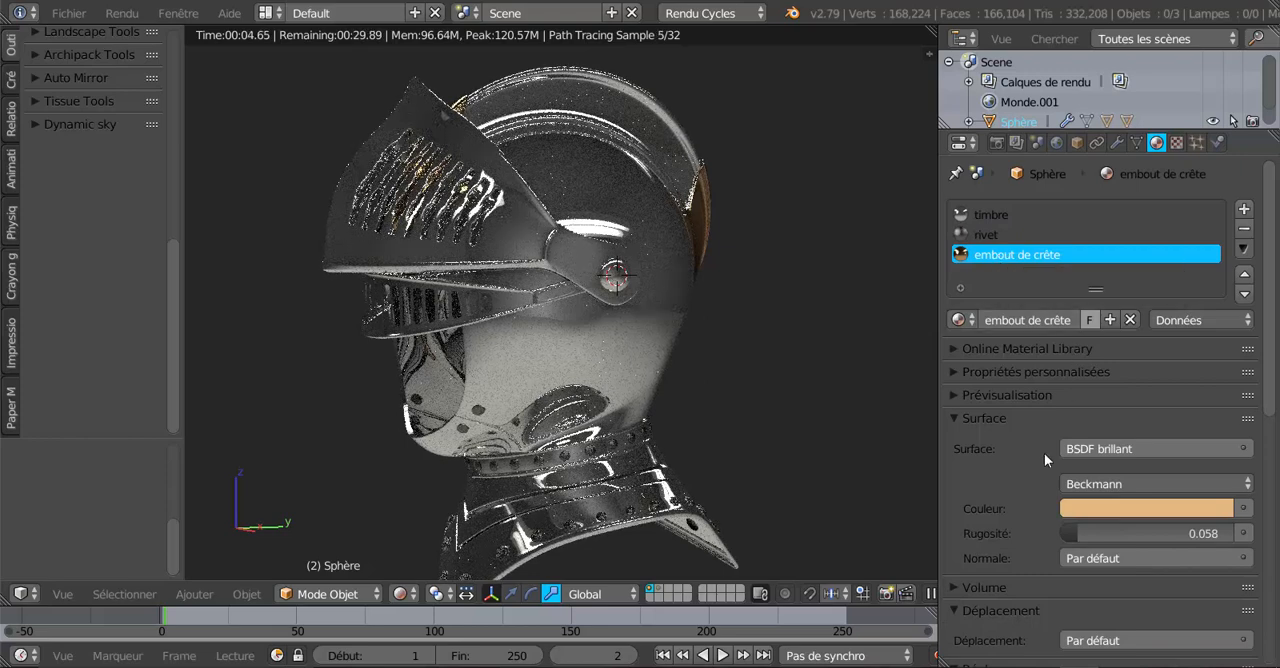
pyautogui.click(1148, 512)
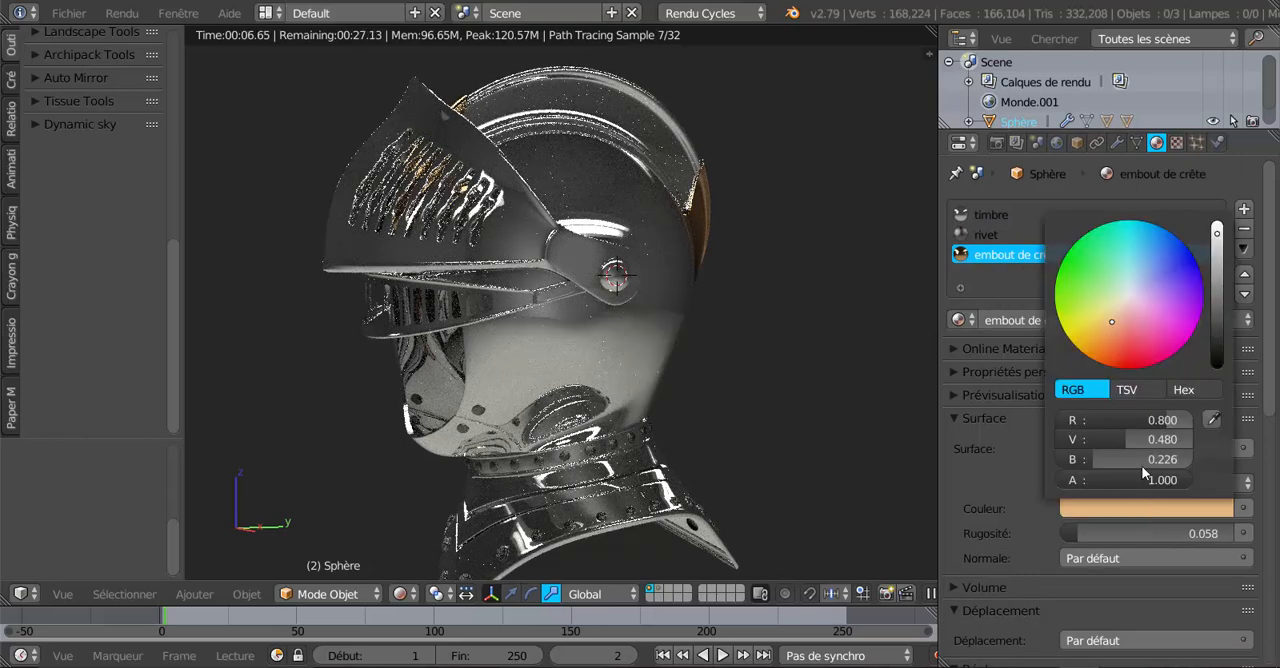
pyautogui.click(1105, 334)
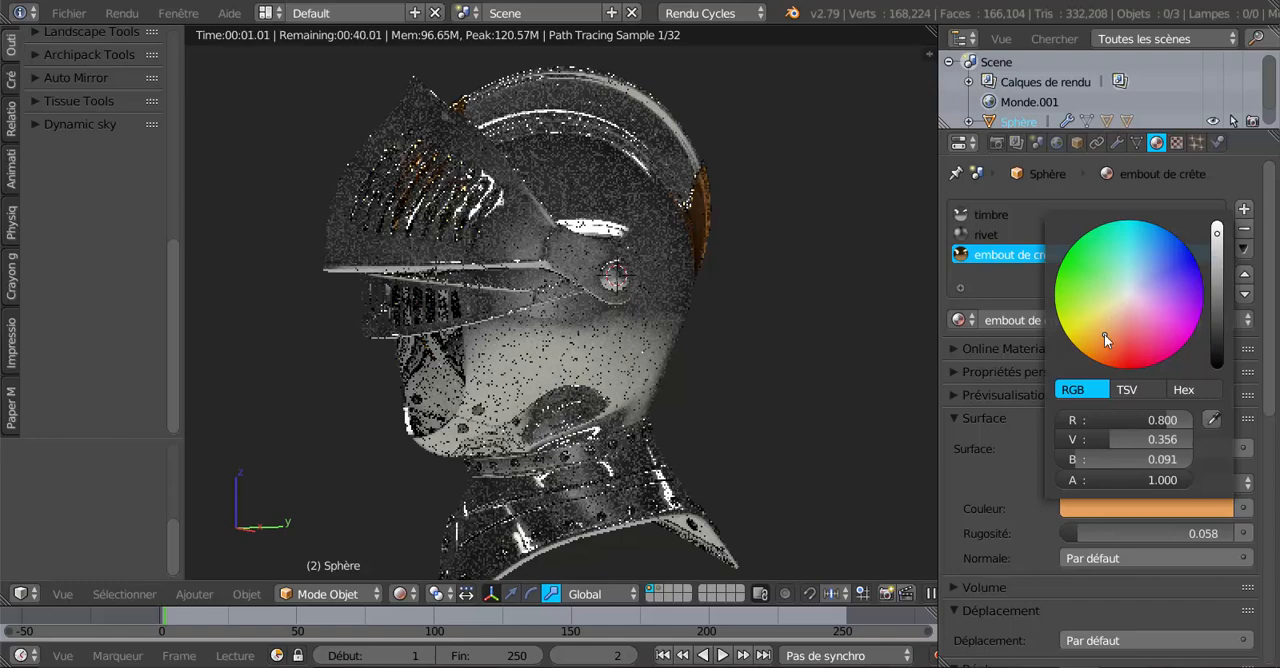
pyautogui.moveTo(805, 355); pyautogui.dragTo(731, 368, button='middle')
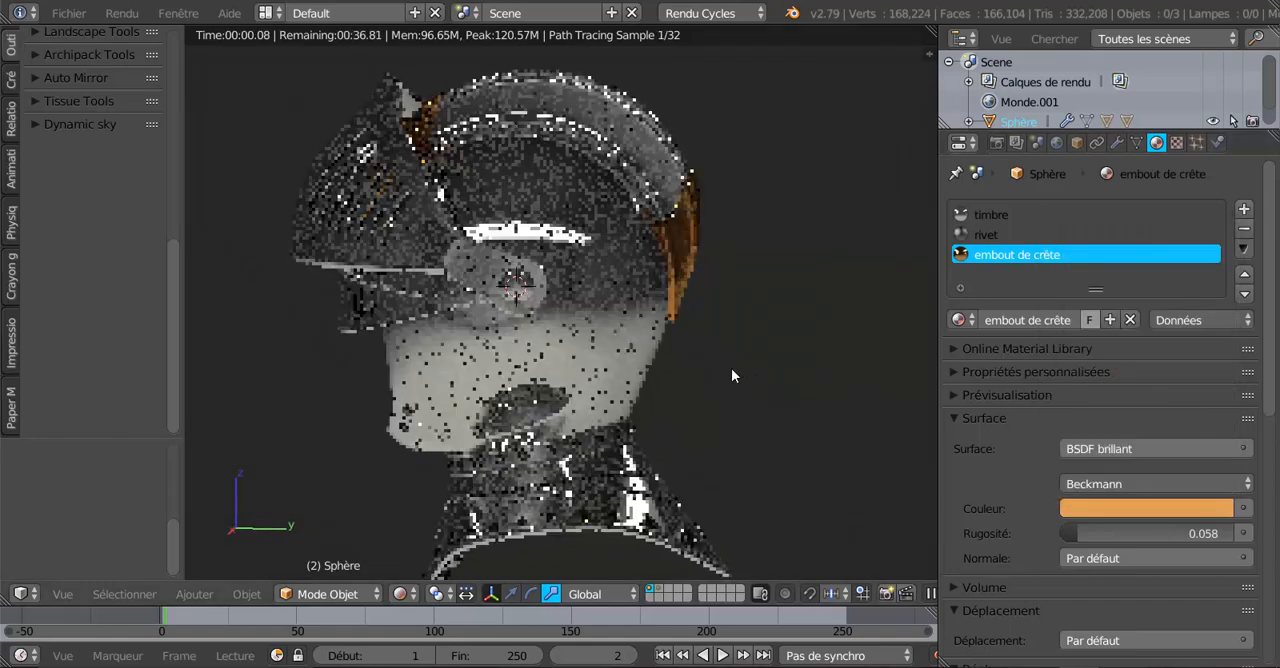
pyautogui.scroll(2, 731, 369)
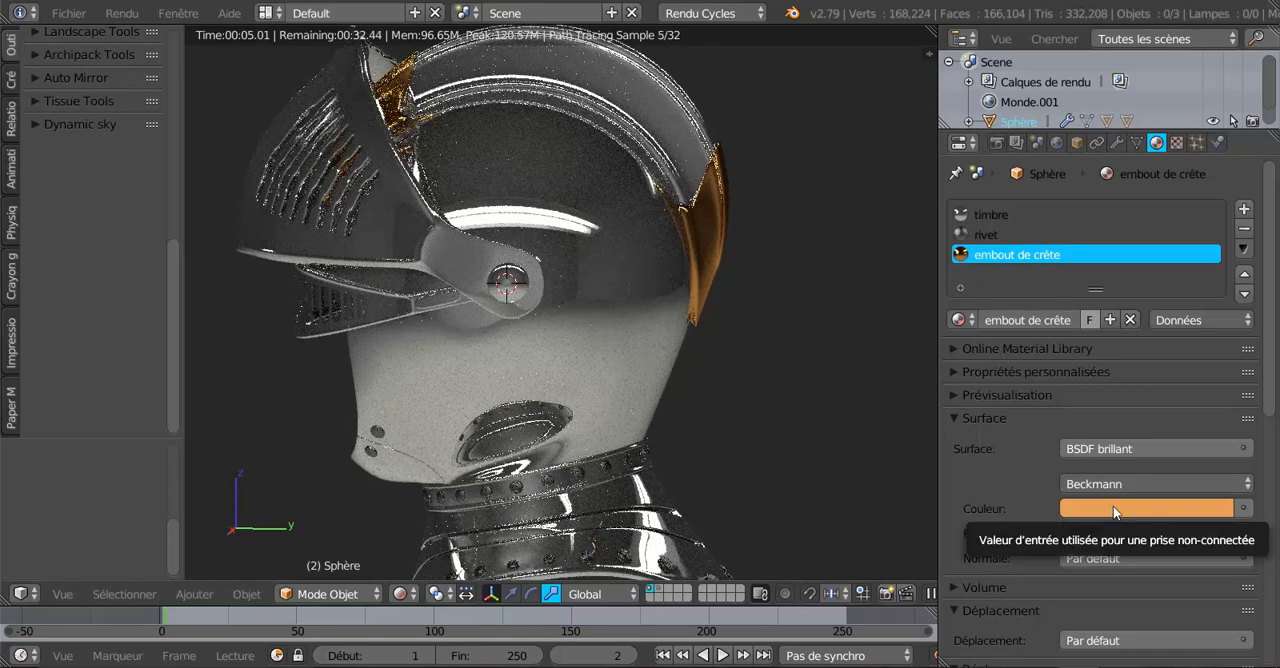
# Darken the "timbre" material's base colour to a neutral grey with RGB values of 0.264.
pyautogui.click(985, 235)
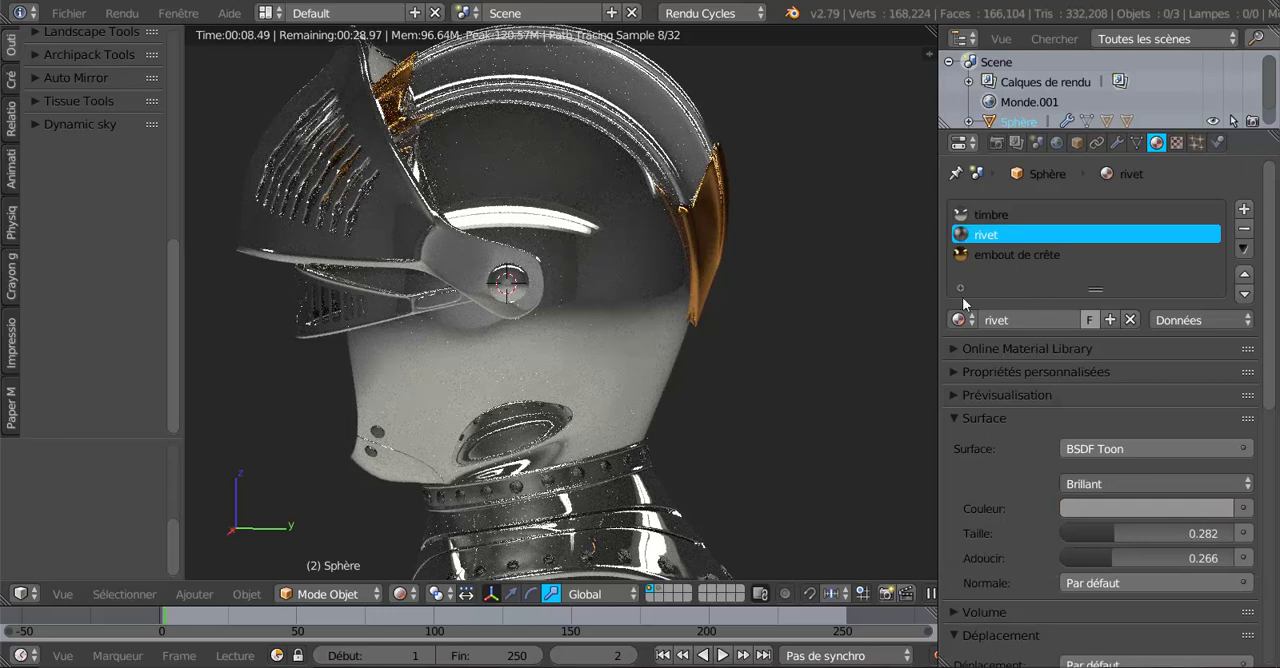
pyautogui.click(980, 216)
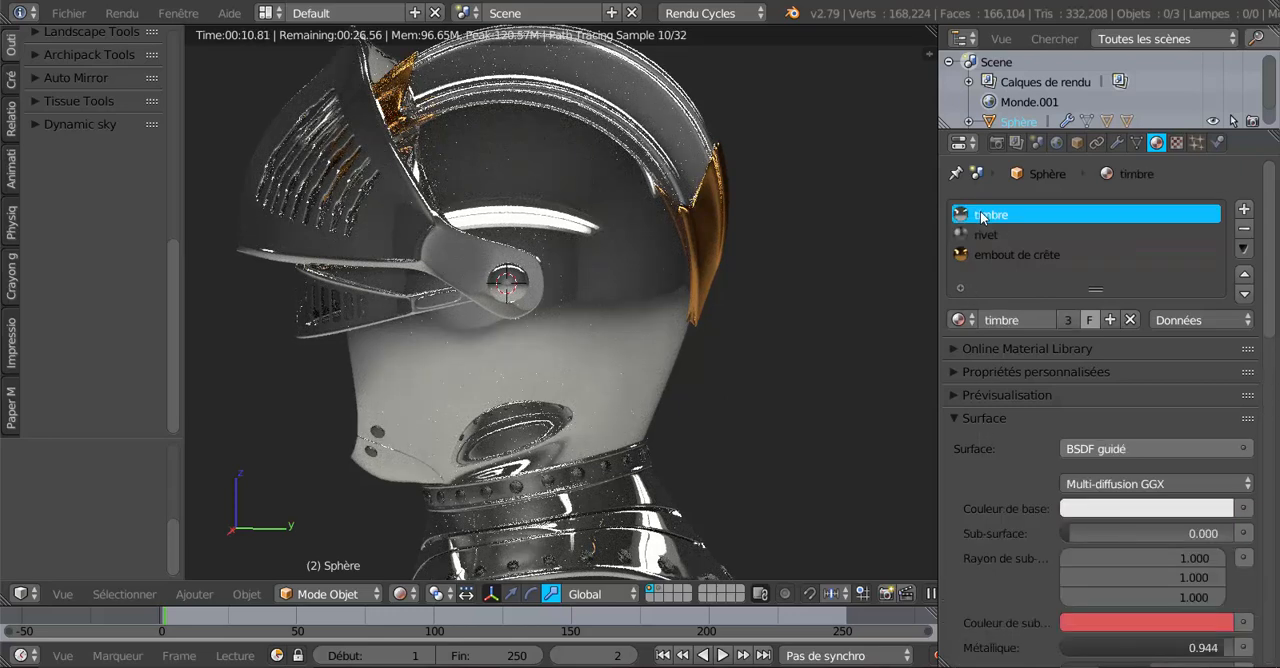
pyautogui.click(1136, 515)
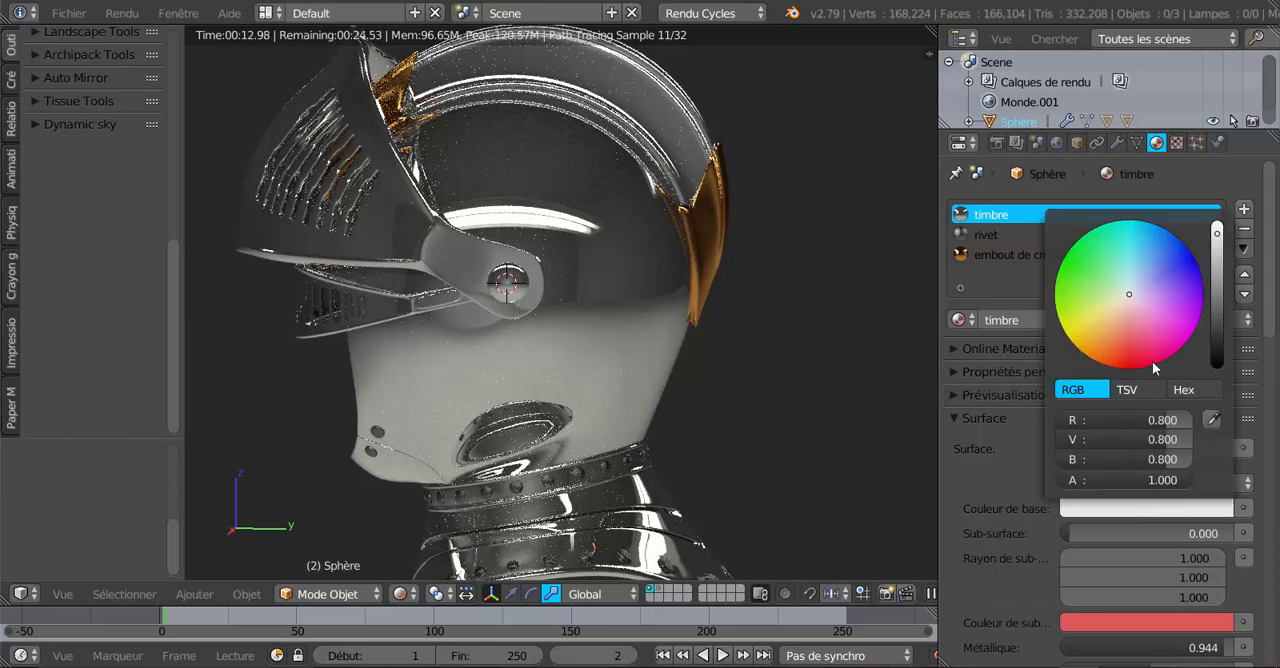
pyautogui.scroll(-4, 1225, 243)
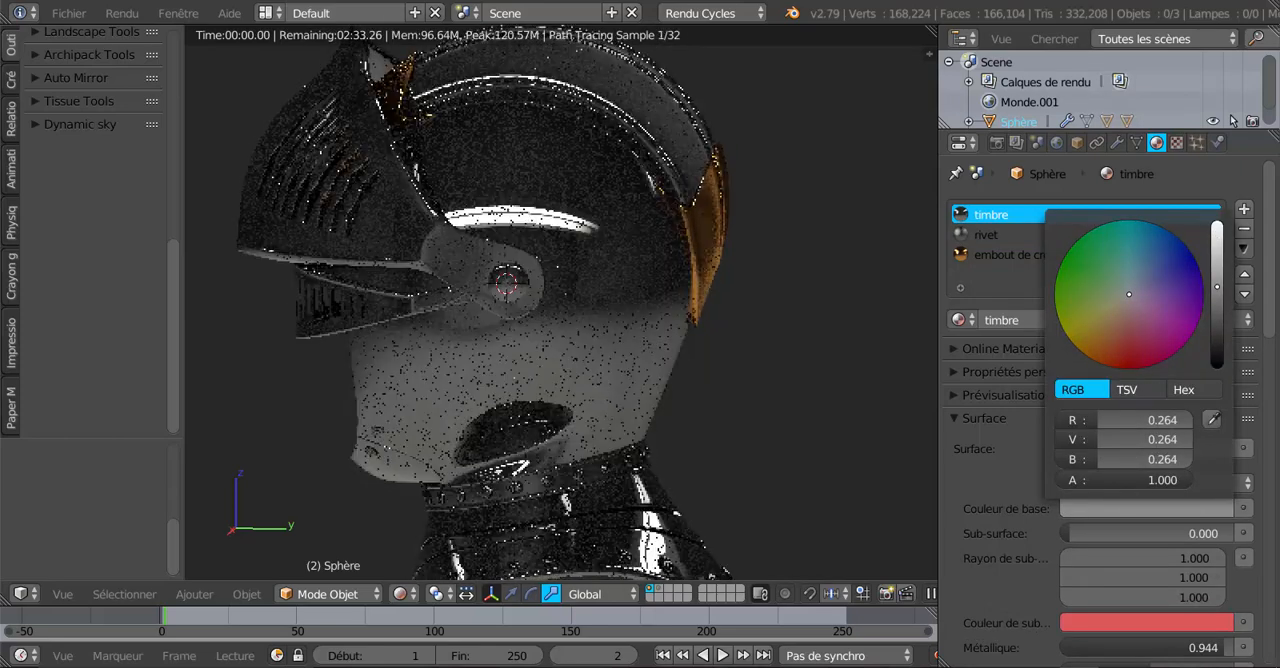
# Inspect the darker helmet against the studio background and raise the world background strength to 4.700.
pyautogui.moveTo(817, 347); pyautogui.dragTo(767, 417, button='middle')
pyautogui.moveTo(845, 404); pyautogui.dragTo(880, 406, button='middle')
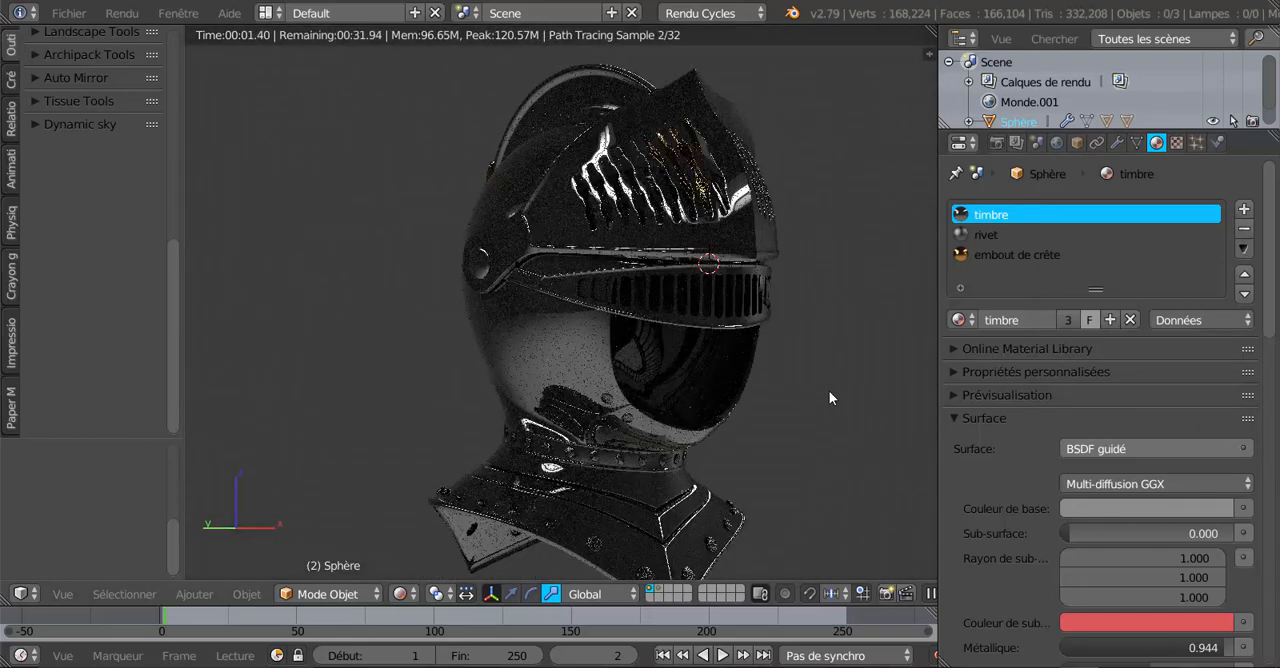
pyautogui.scroll(3, 829, 397)
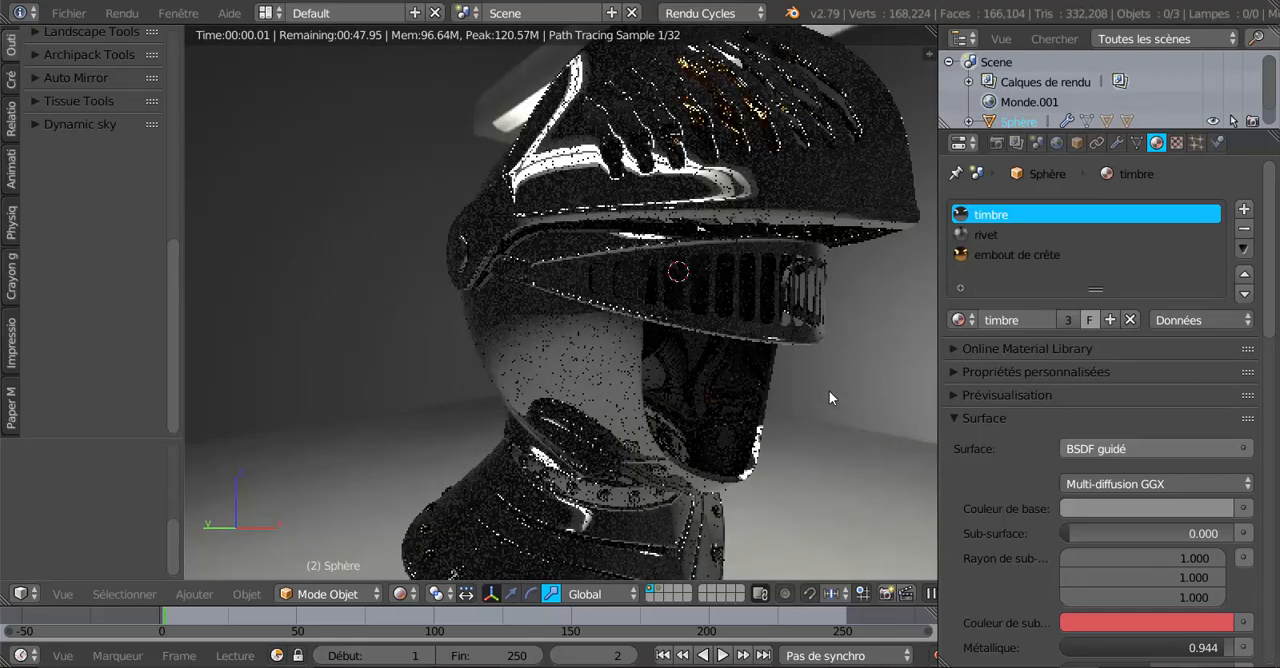
pyautogui.scroll(-4, 824, 390)
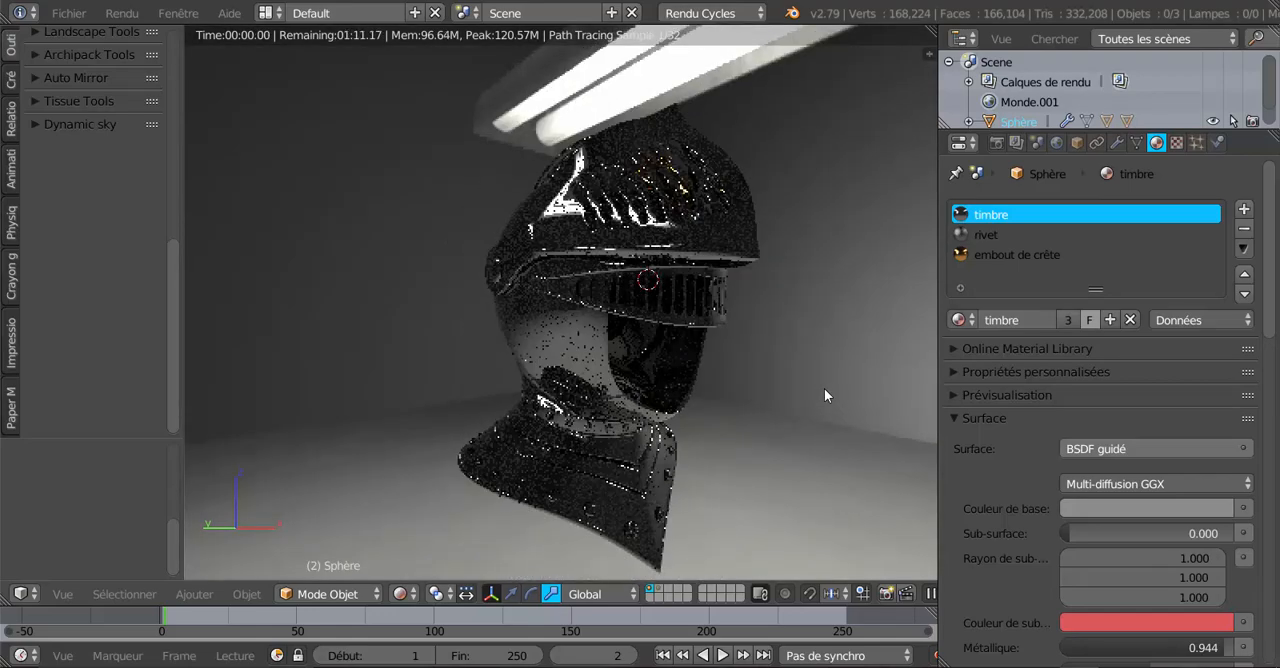
pyautogui.moveTo(824, 389); pyautogui.dragTo(661, 414, button='middle')
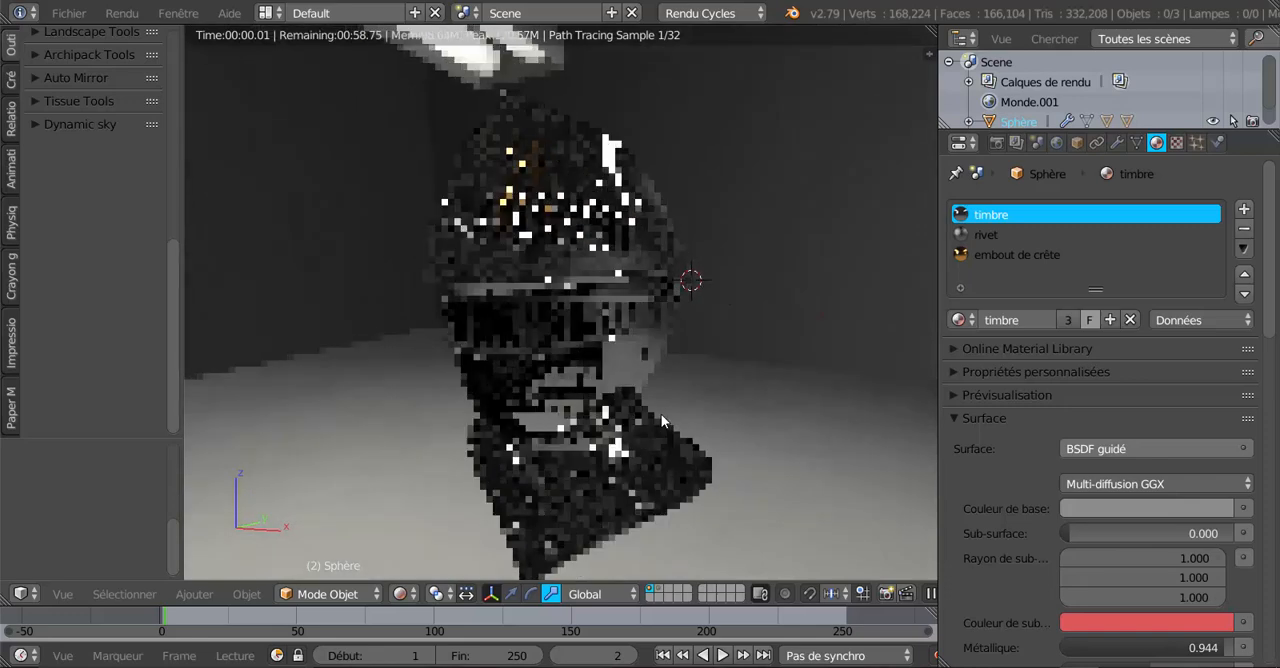
pyautogui.scroll(-1, 651, 428)
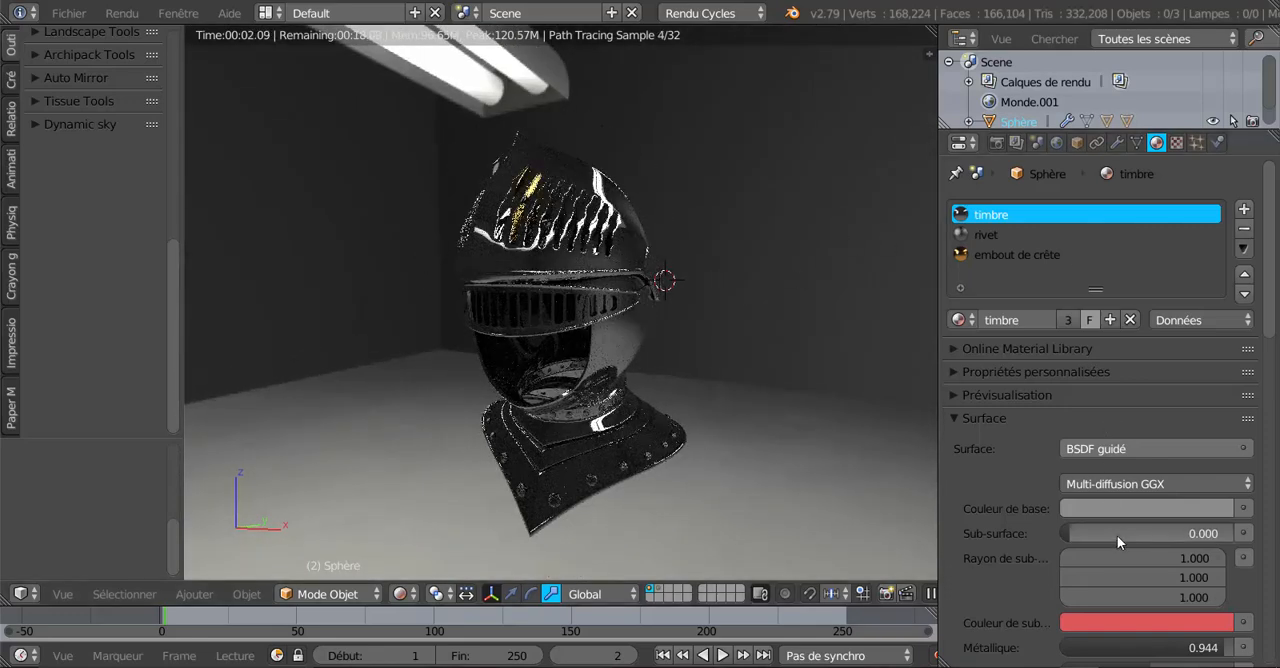
pyautogui.click(1060, 144)
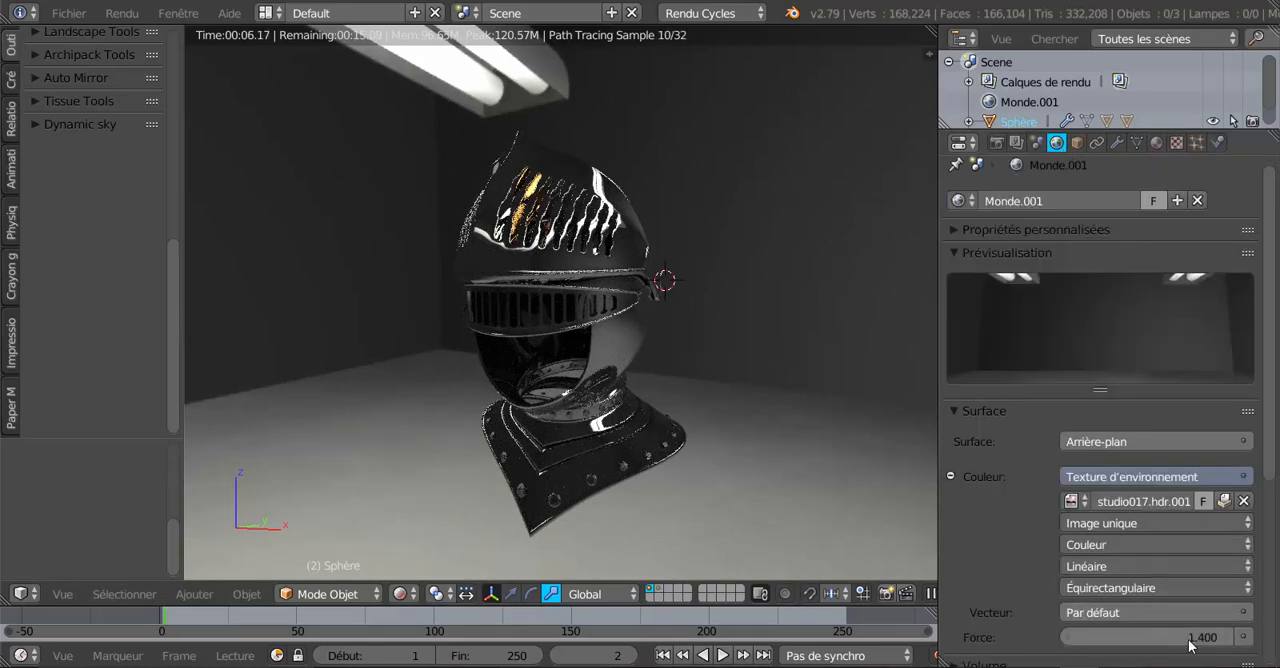
pyautogui.moveTo(1190, 637); pyautogui.dragTo(1279, 637)
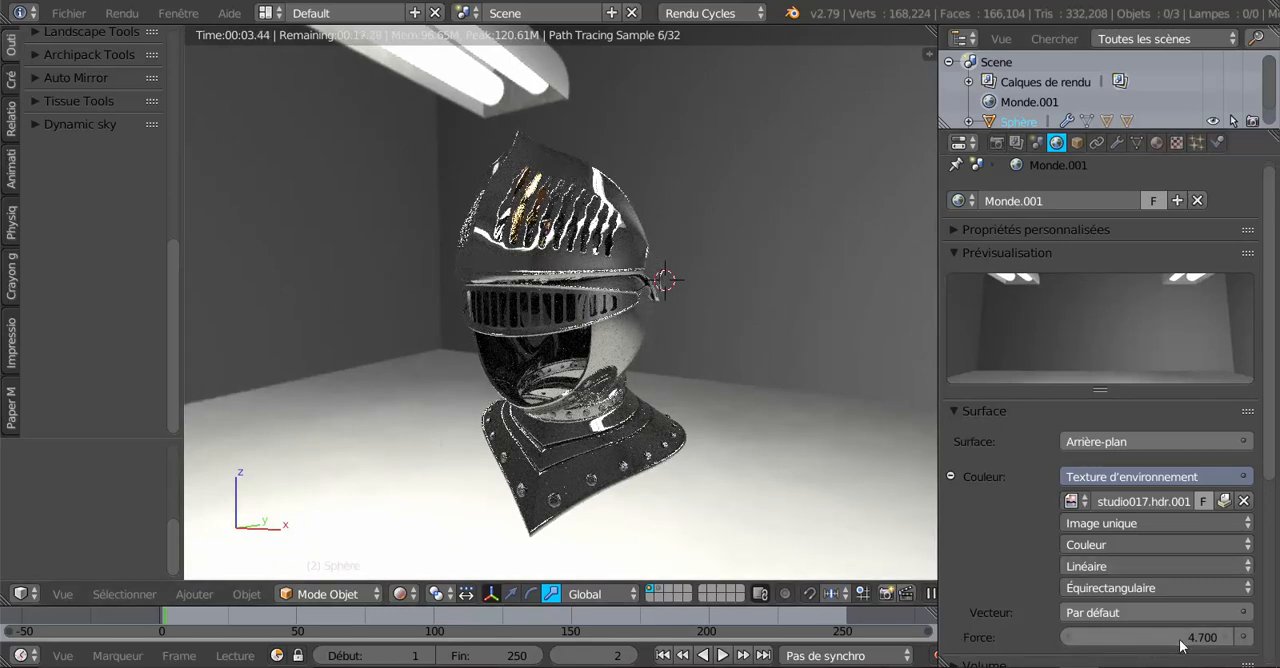
# Check the helmet in the brighter lighting and lower the world background strength to 1.700.
pyautogui.moveTo(550, 424); pyautogui.dragTo(643, 409, button='middle')
pyautogui.scroll(1, 656, 424)
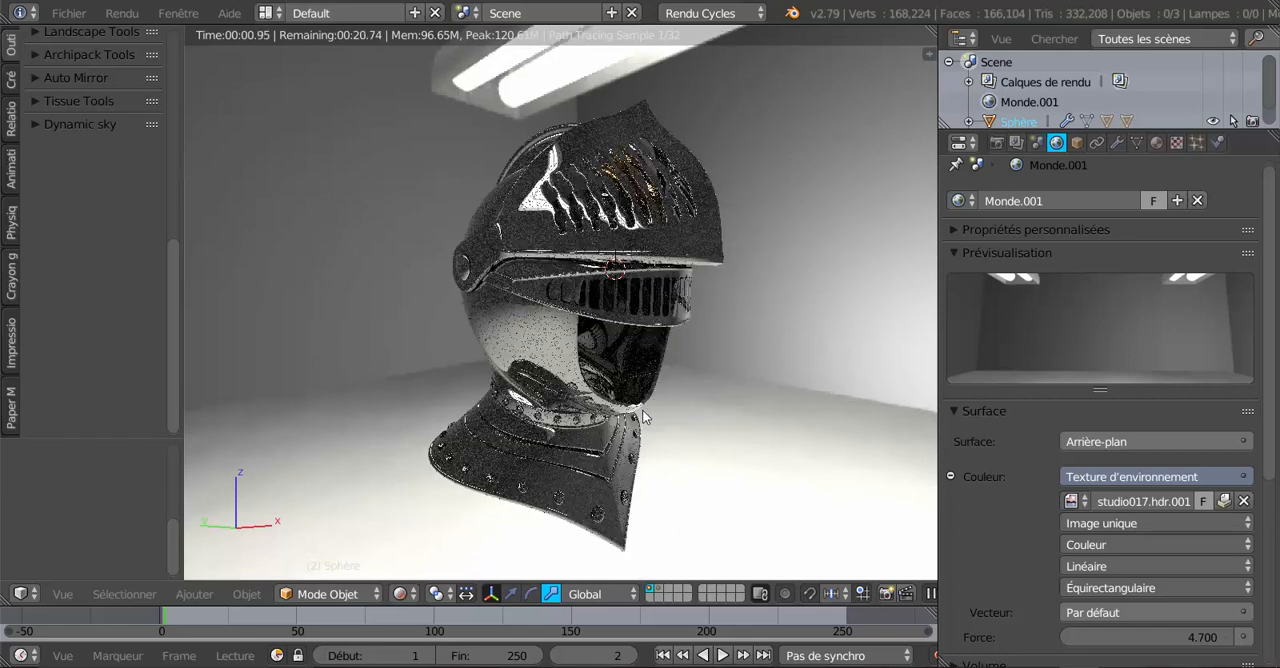
pyautogui.click(1192, 637)
pyautogui.moveTo(1192, 637); pyautogui.dragTo(1166, 637)
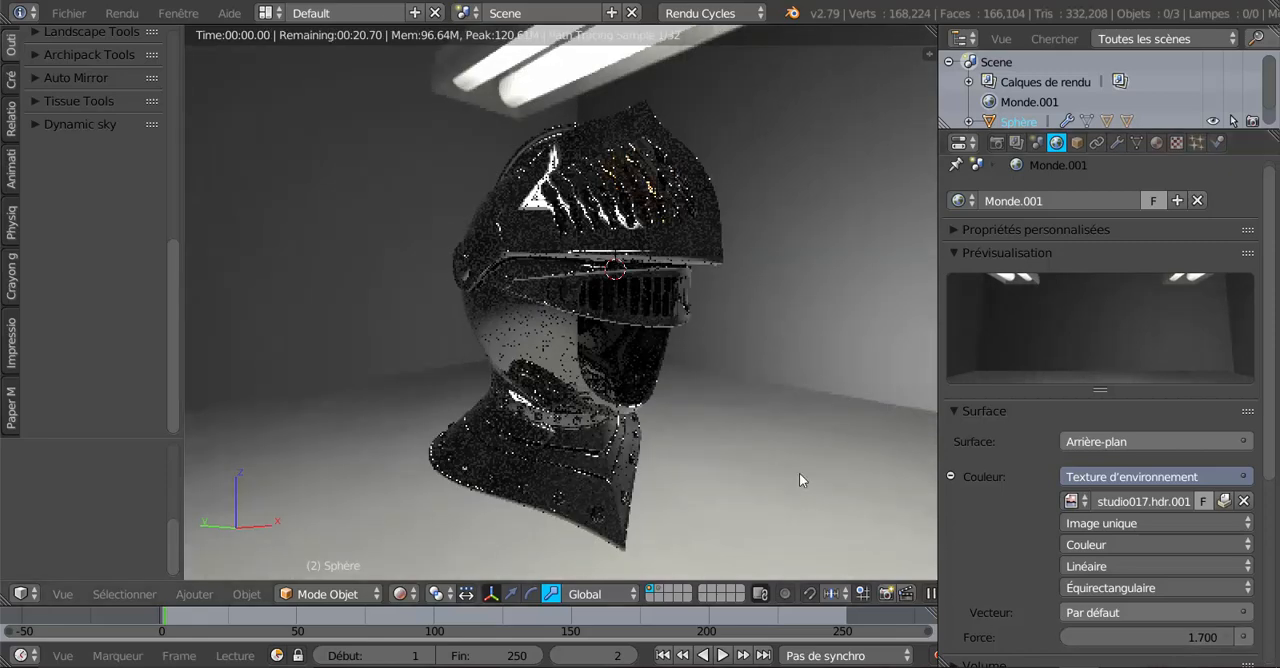
# Lighten the "timbre" material's base colour to a neutral grey with RGB values of 0.554.
pyautogui.moveTo(788, 469); pyautogui.dragTo(595, 457, button='middle')
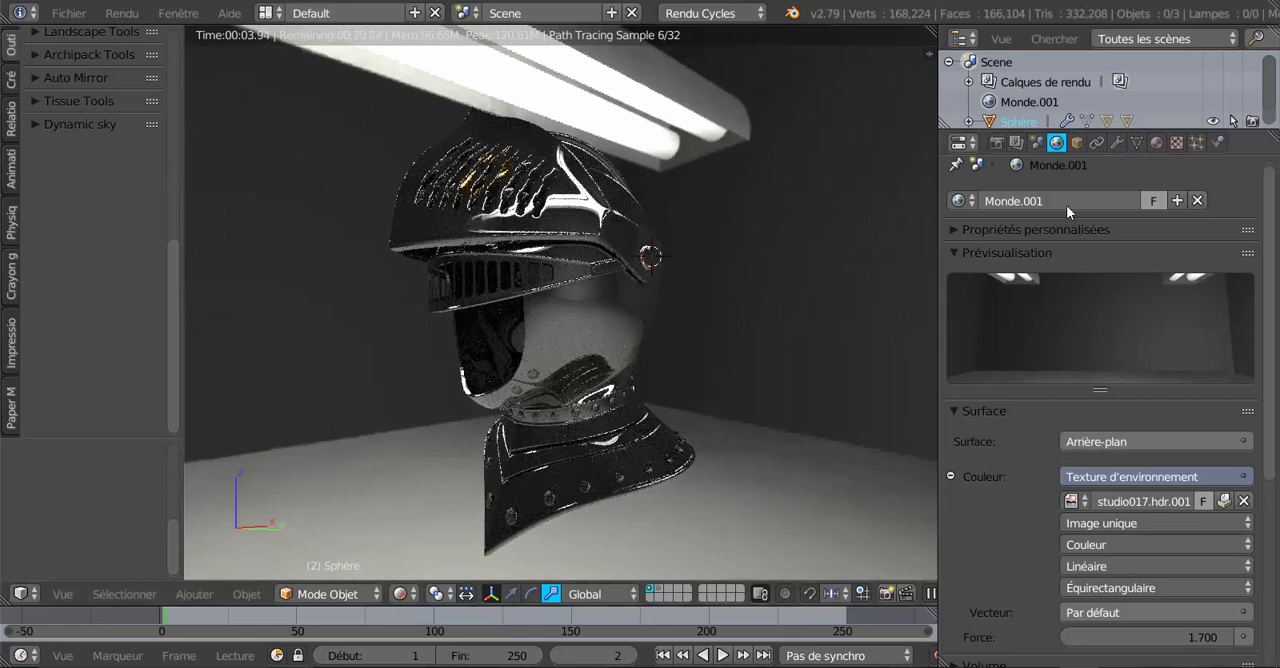
pyautogui.click(1158, 146)
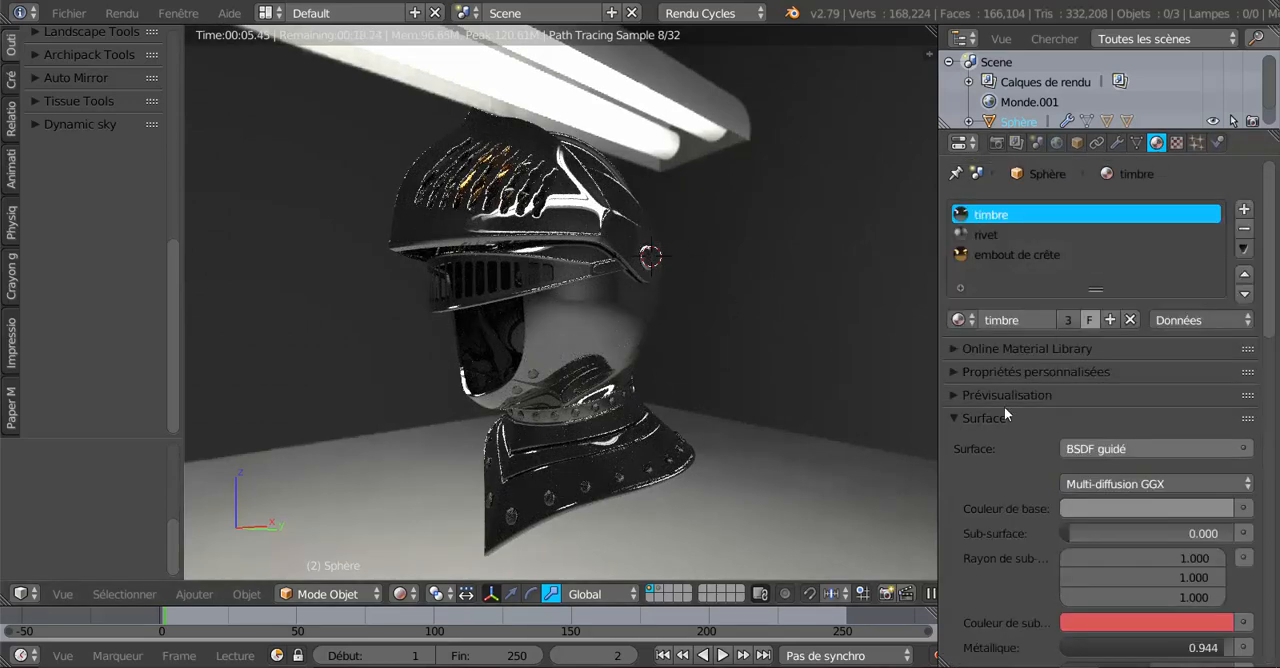
pyautogui.scroll(-4, 1004, 406)
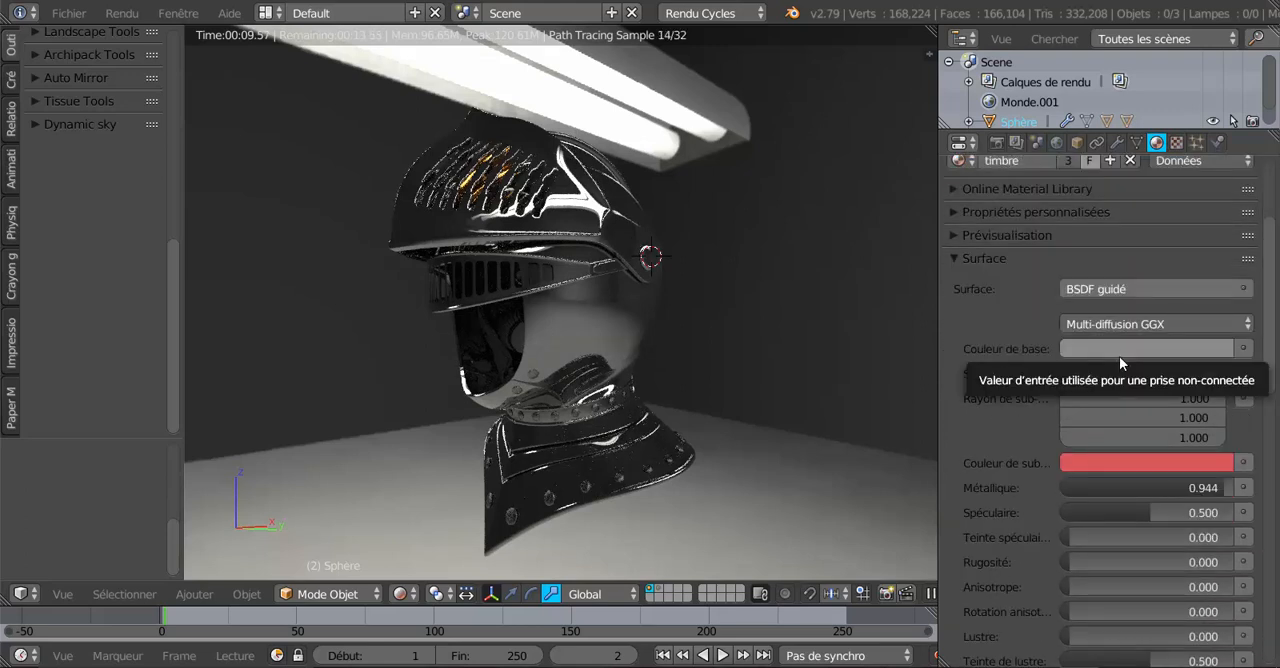
pyautogui.click(1164, 347)
pyautogui.moveTo(1217, 127); pyautogui.dragTo(1217, 97)
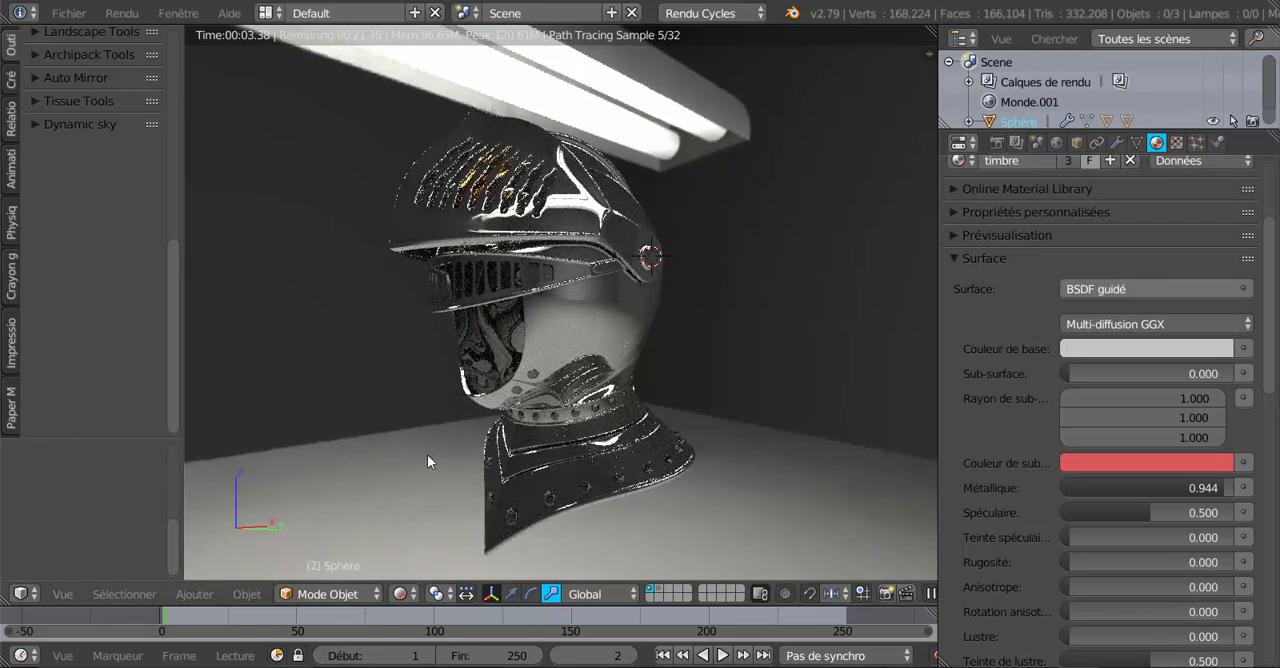
# Darken the "timbre" material's base colour to a very dark neutral grey.
pyautogui.moveTo(449, 426); pyautogui.dragTo(477, 416, button='middle')
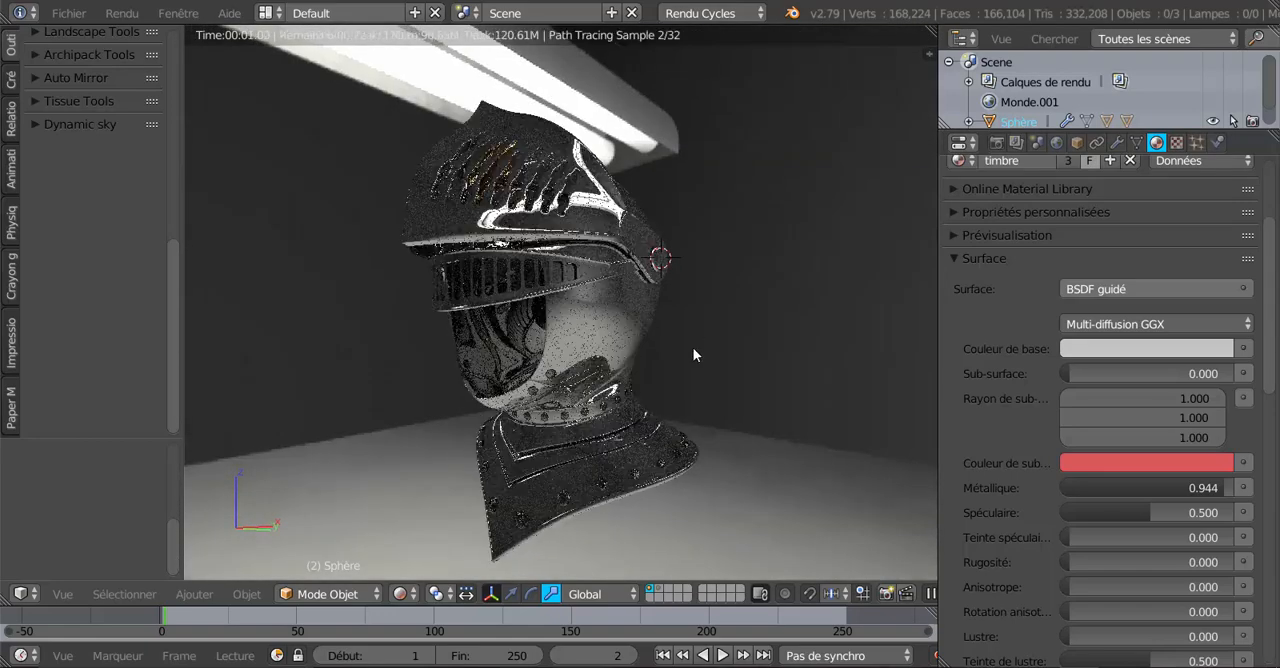
pyautogui.click(1150, 348)
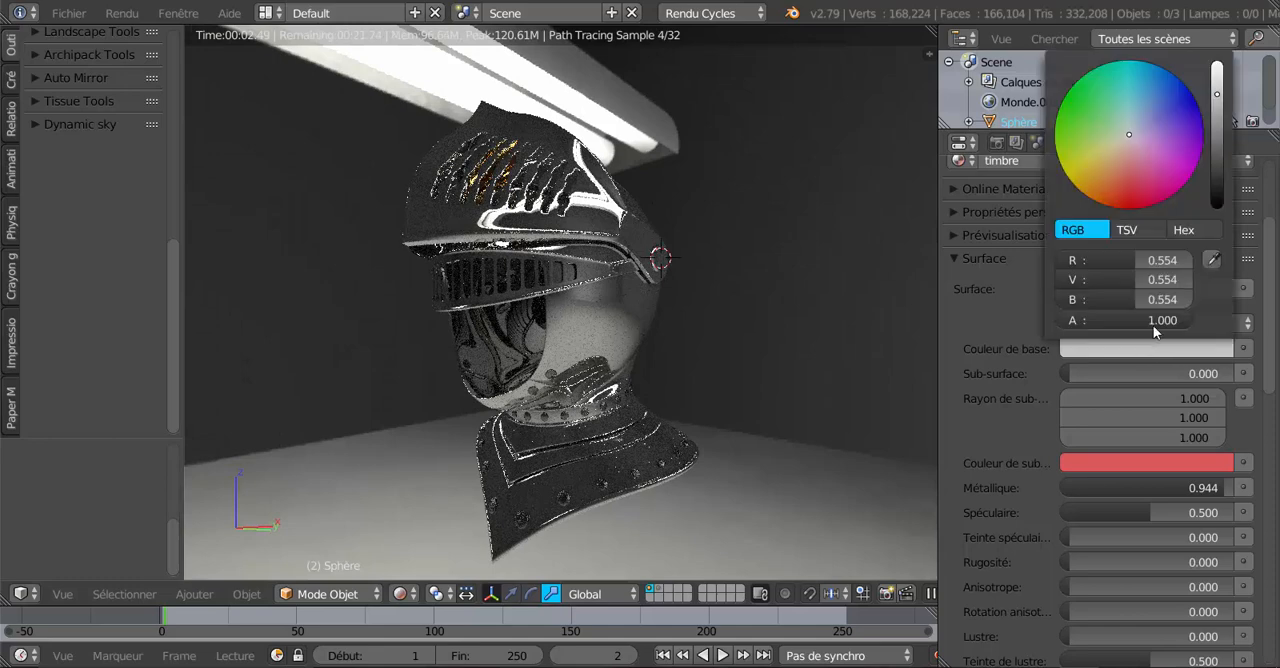
pyautogui.moveTo(1221, 165); pyautogui.dragTo(1220, 200)
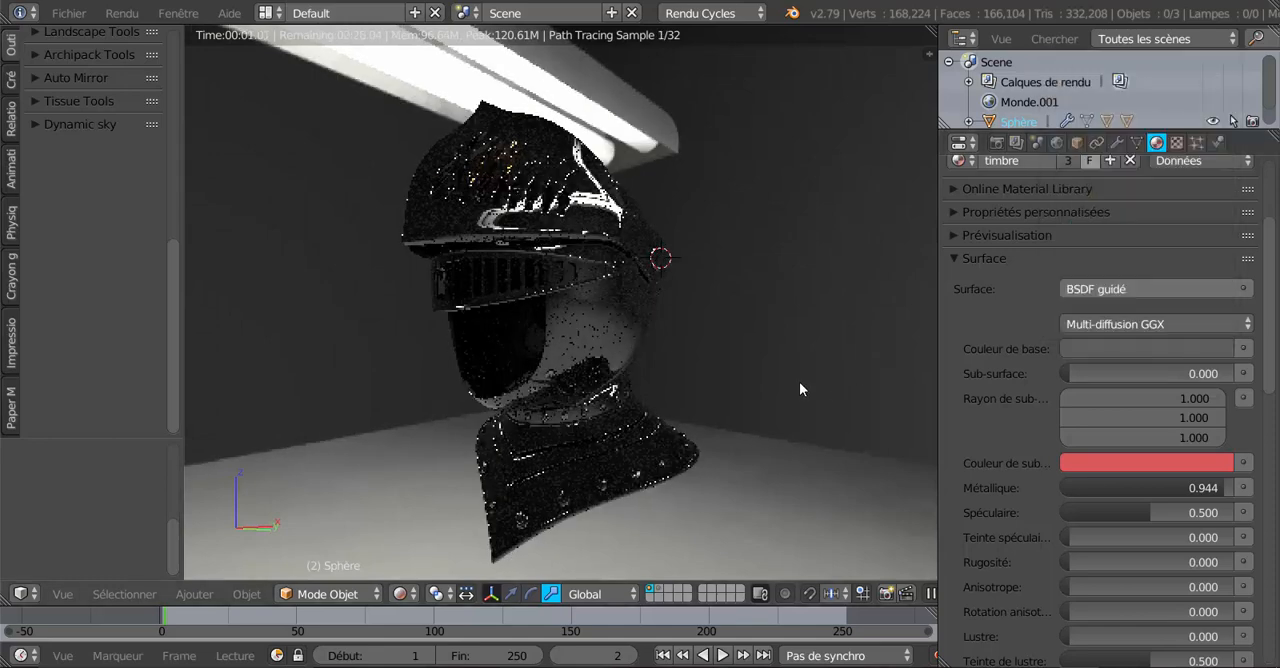
# Set the world background strength to 9.700 with the helmet's front in view.
pyautogui.click(1056, 143)
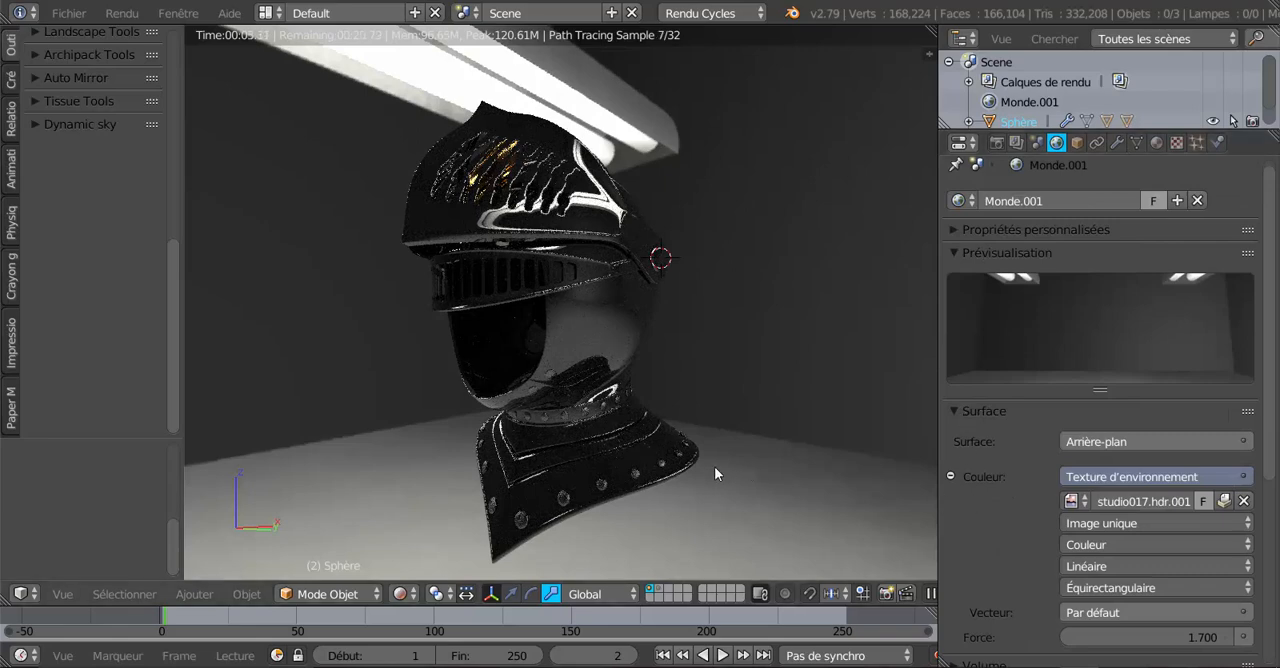
pyautogui.moveTo(716, 466); pyautogui.dragTo(892, 482, button='middle')
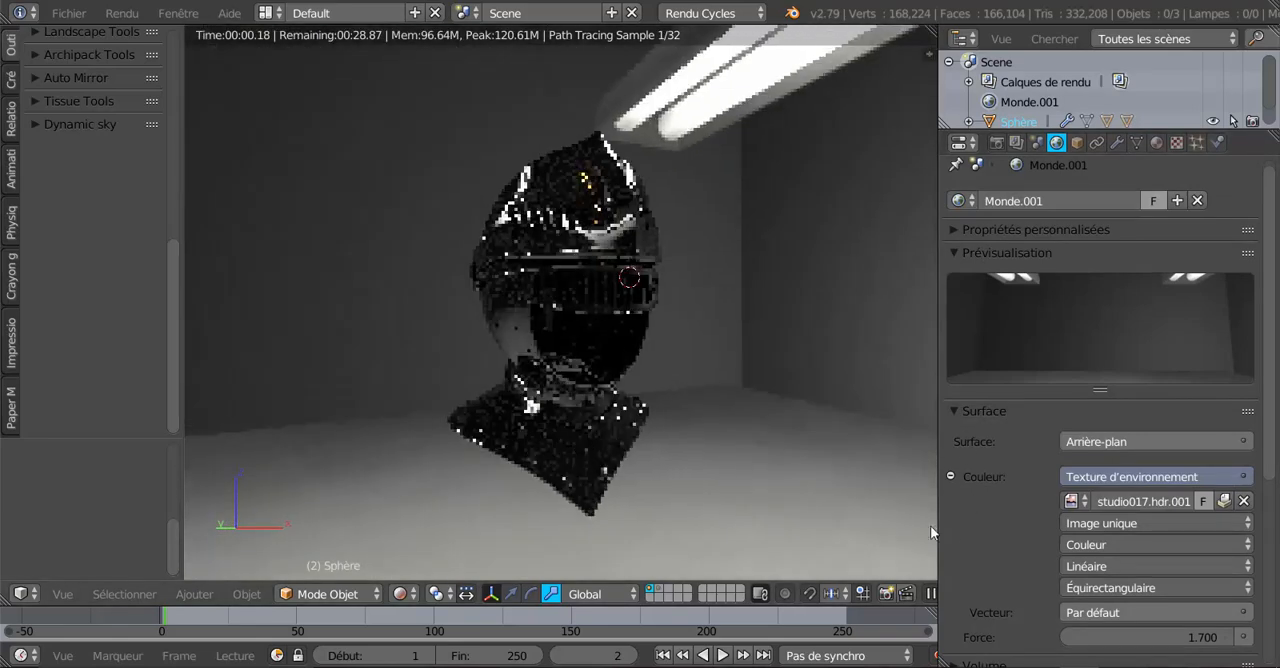
pyautogui.moveTo(1187, 636); pyautogui.dragTo(1267, 636)
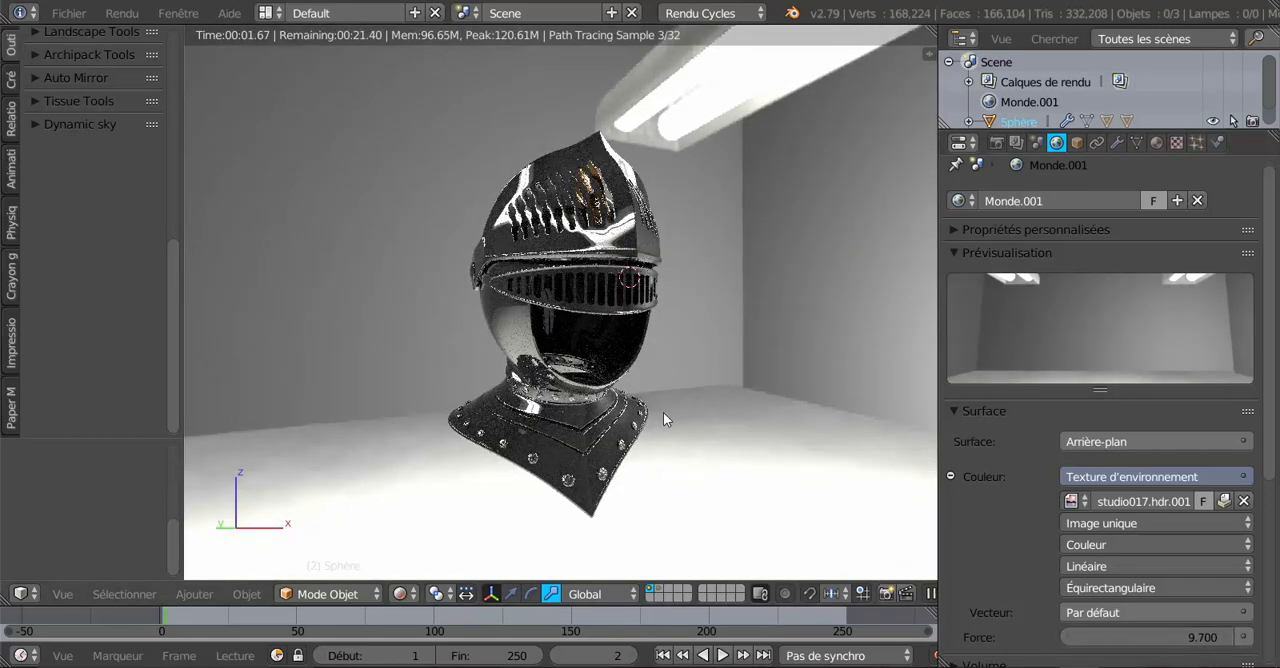
# Inspect the helmet's visor and face opening up close and set the world background strength to 2.400.
pyautogui.scroll(1, 663, 412)
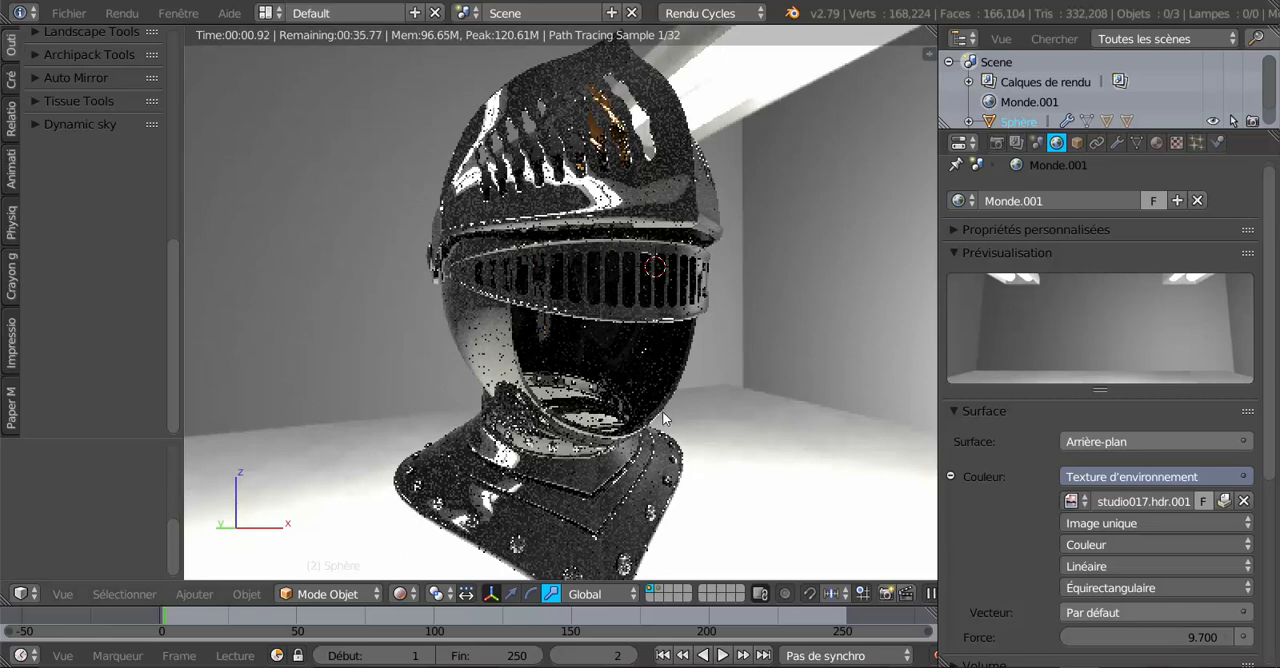
pyautogui.scroll(1, 662, 411)
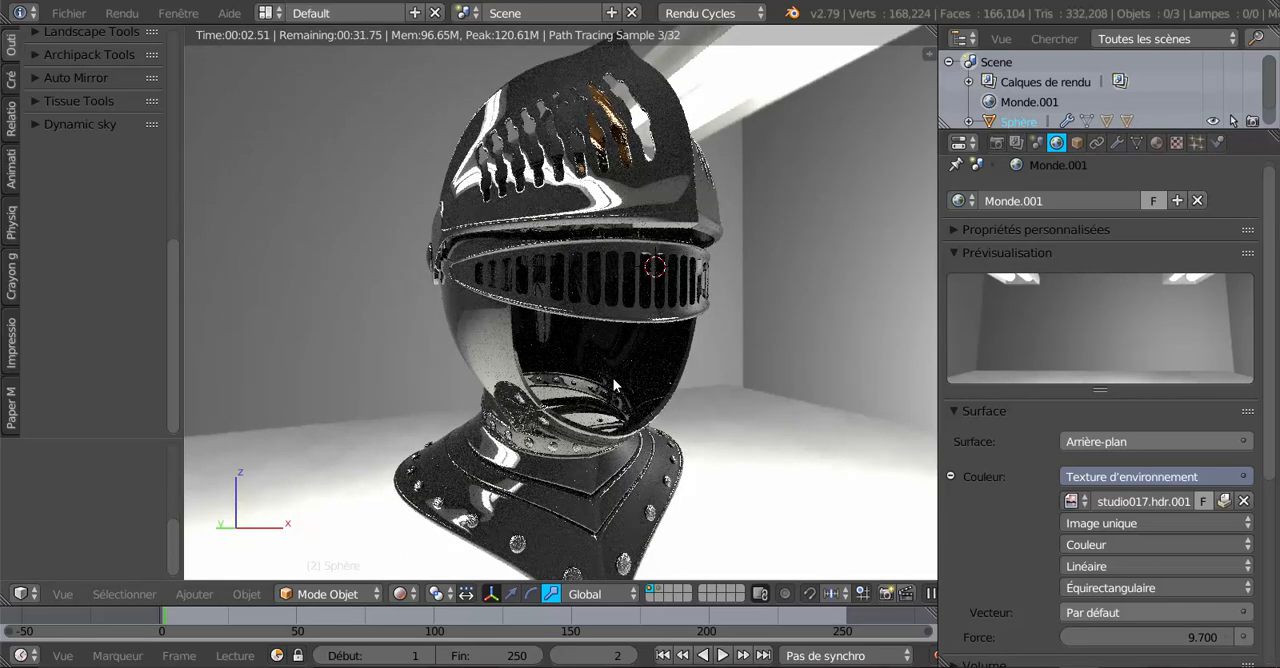
pyautogui.scroll(2, 566, 396)
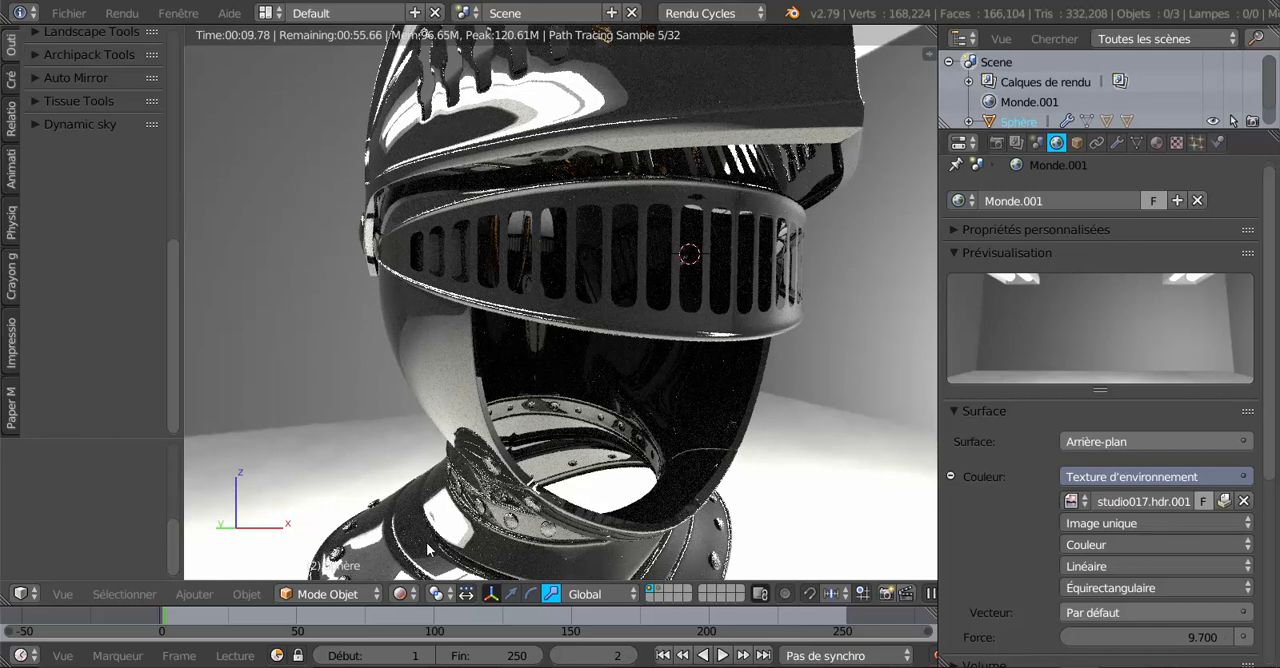
pyautogui.scroll(-3, 543, 484)
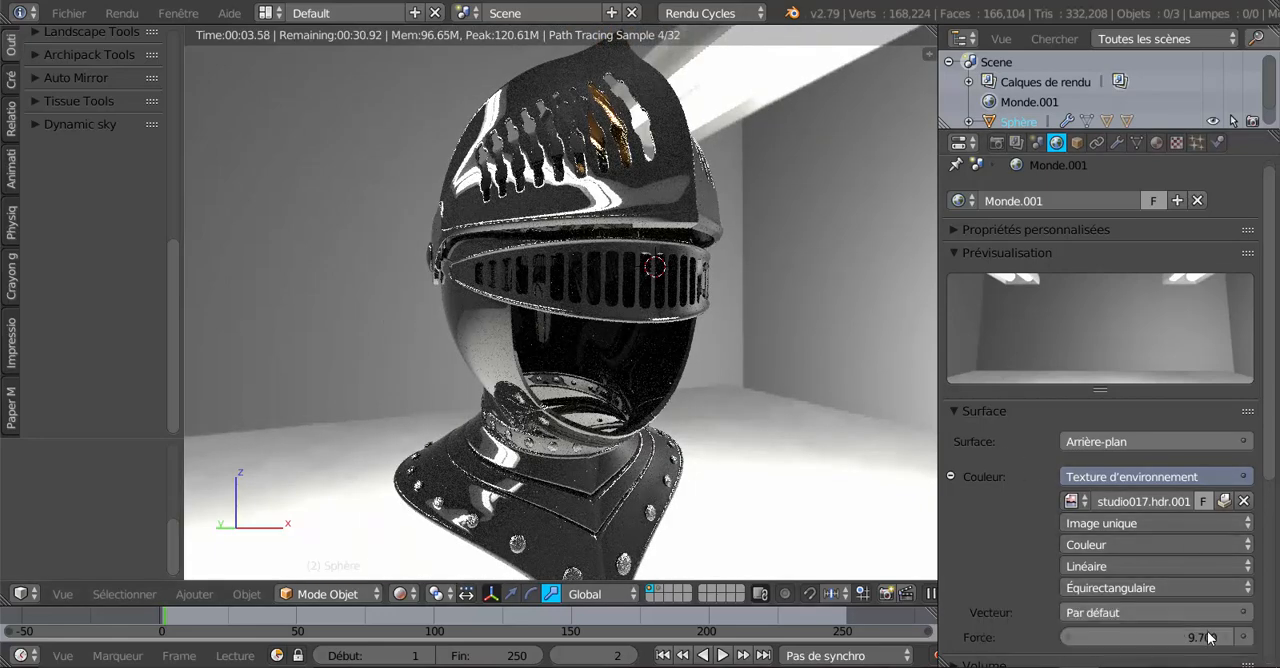
pyautogui.moveTo(1160, 637); pyautogui.dragTo(1198, 610)
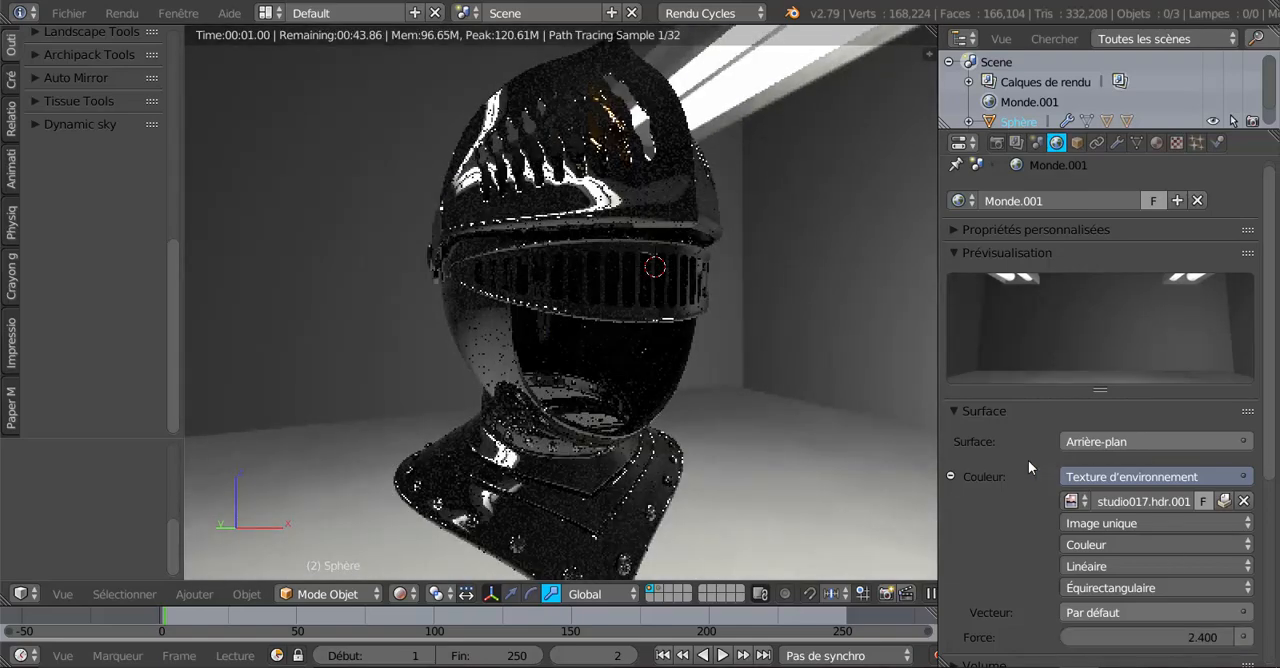
# Lighten the "timbre" material's base colour to a light grey.
pyautogui.click(1158, 142)
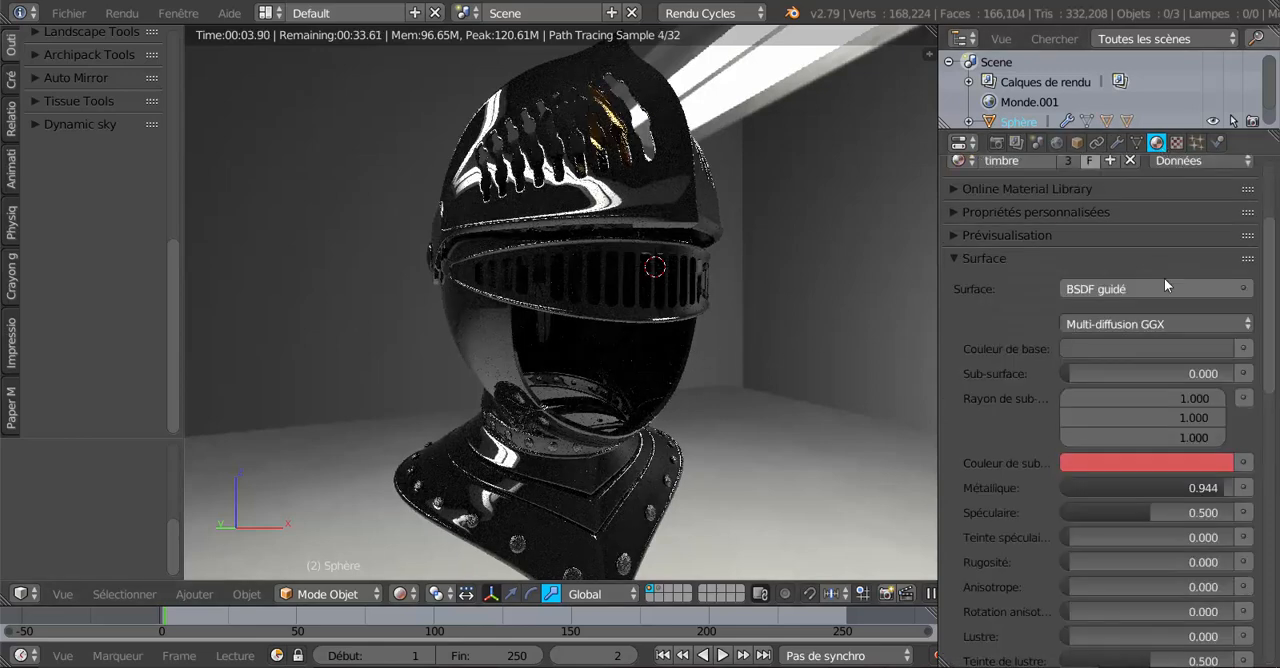
pyautogui.click(1149, 349)
pyautogui.moveTo(1220, 157); pyautogui.dragTo(1217, 98)
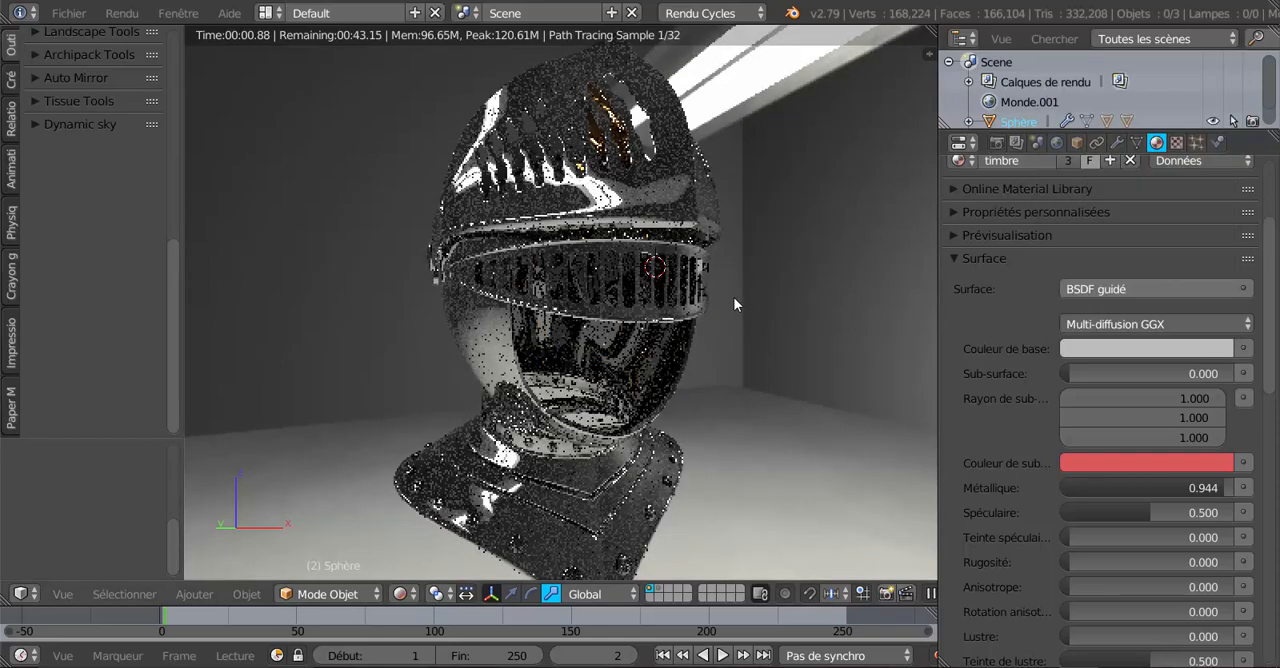
# Rotate the visor about 51° around the global X axis so it closes over the helmet's face opening.
pyautogui.moveTo(735, 316); pyautogui.dragTo(560, 441, button='middle')
pyautogui.scroll(1, 538, 397)
pyautogui.scroll(1, 560, 438)
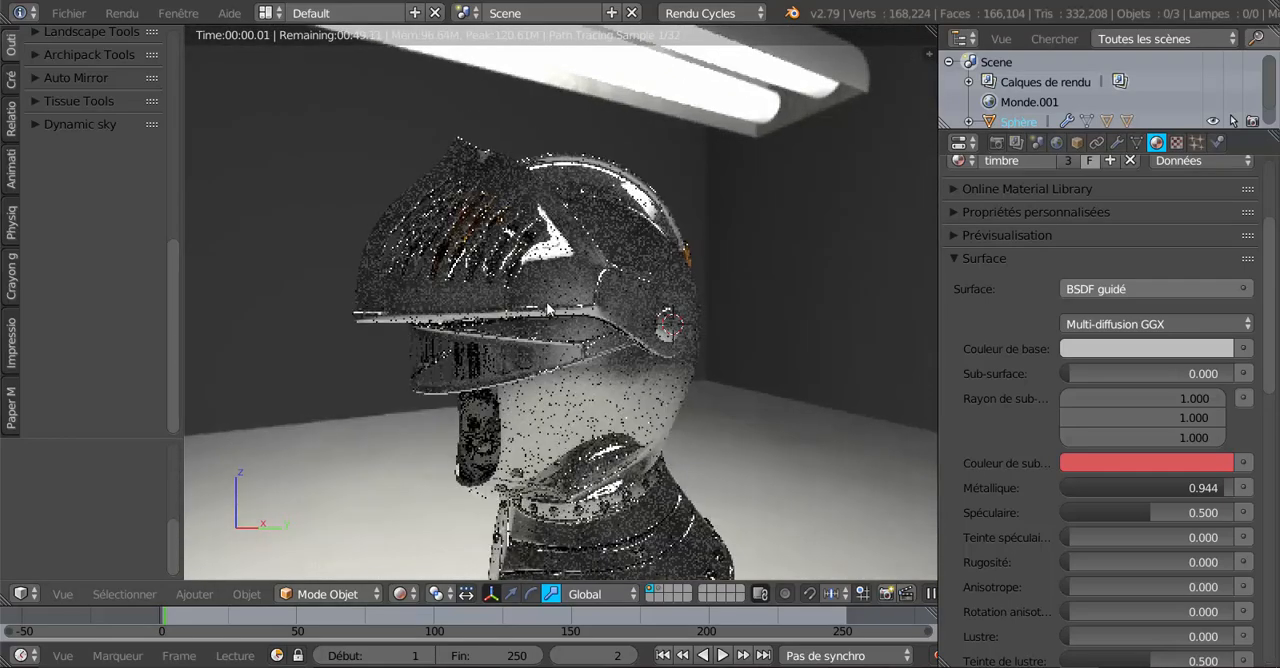
pyautogui.moveTo(548, 317); pyautogui.dragTo(560, 347, button='middle')
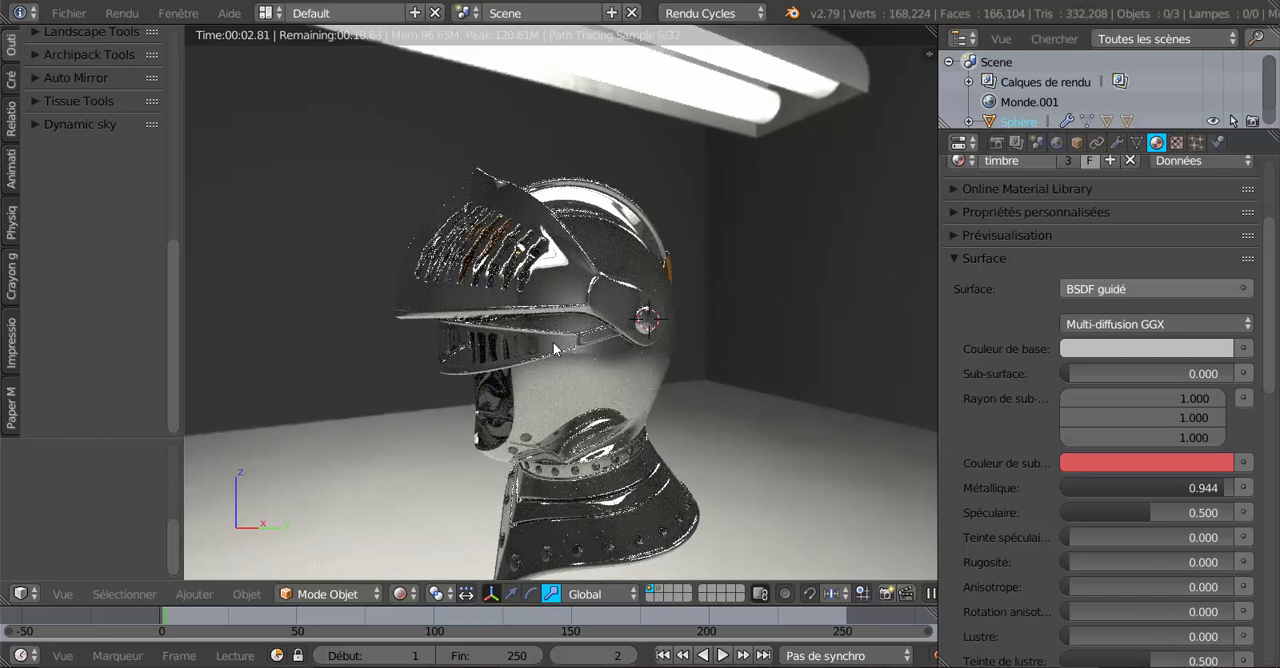
pyautogui.rightClick(563, 321)
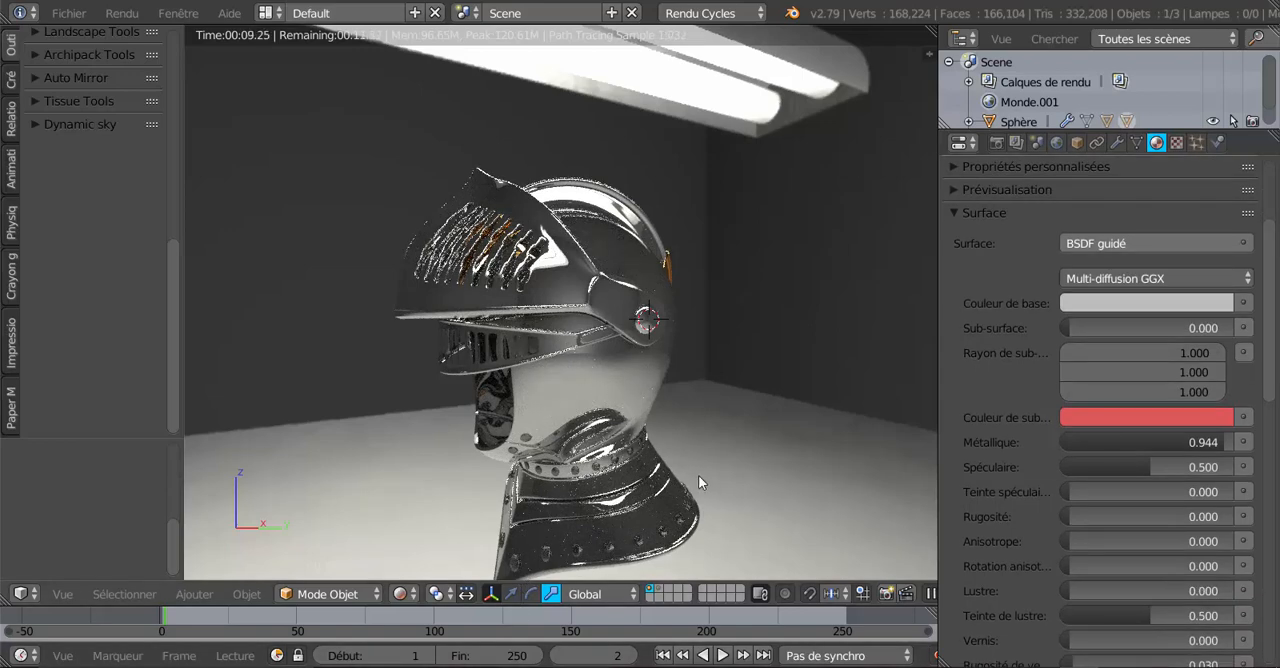
pyautogui.press('r')
pyautogui.press('x')
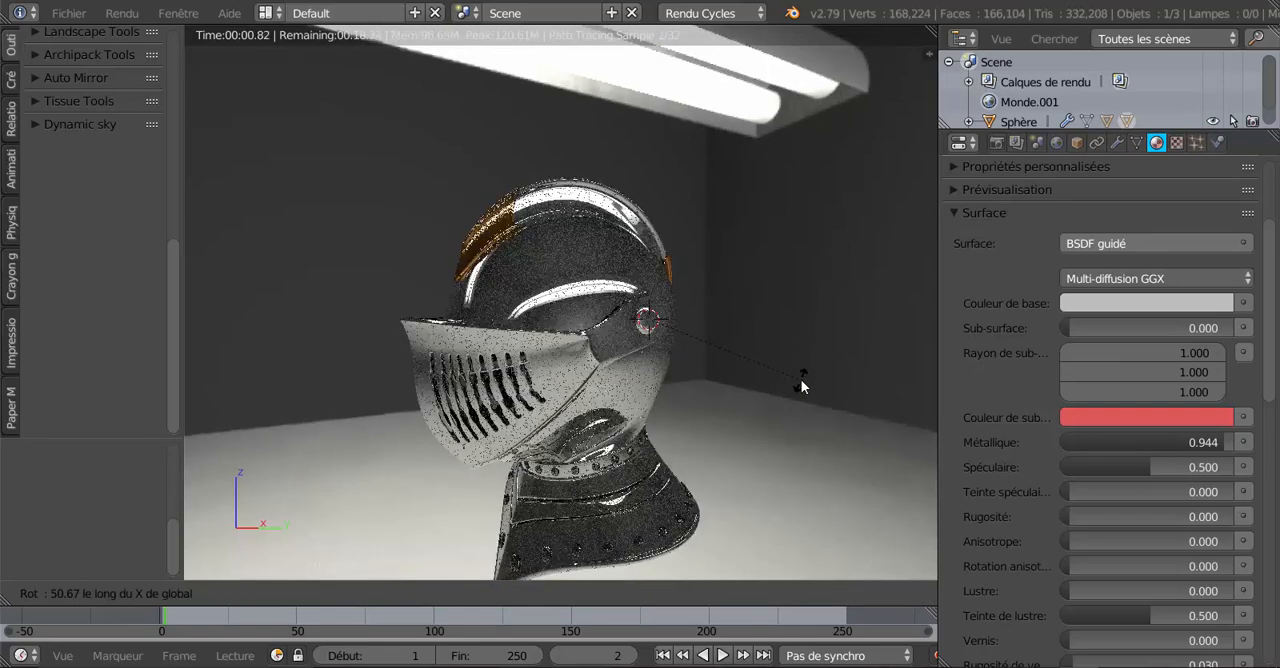
pyautogui.click(799, 381)
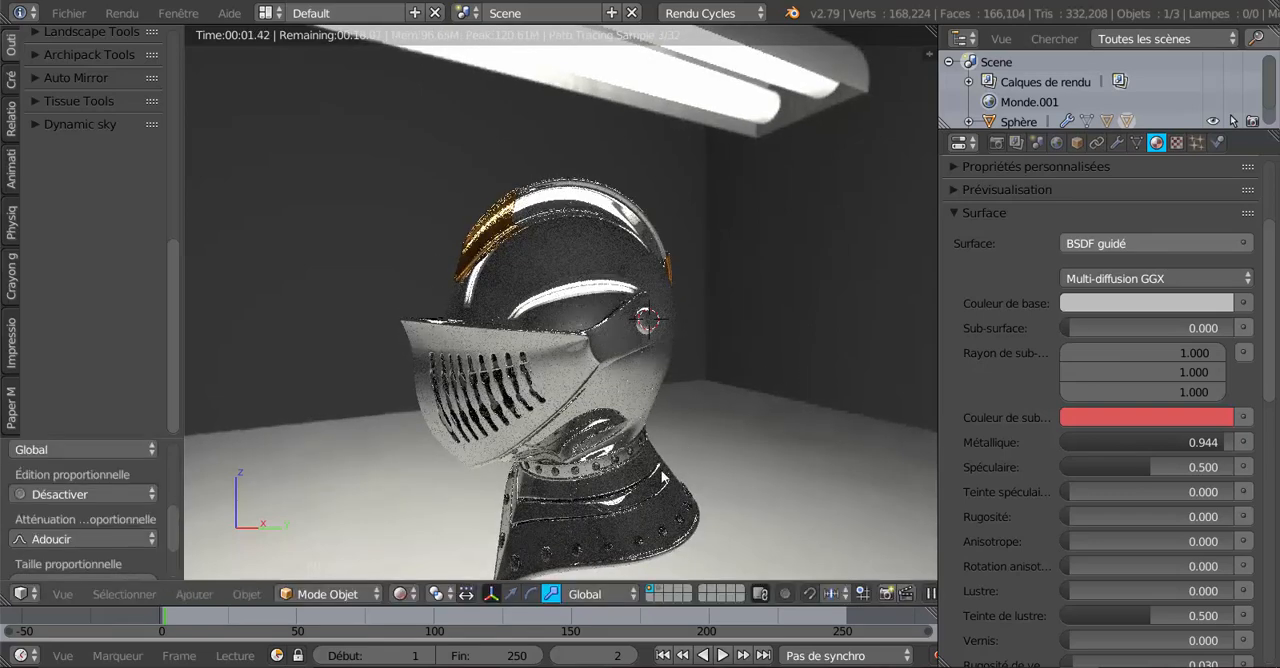
pyautogui.moveTo(661, 471); pyautogui.dragTo(765, 441, button='middle')
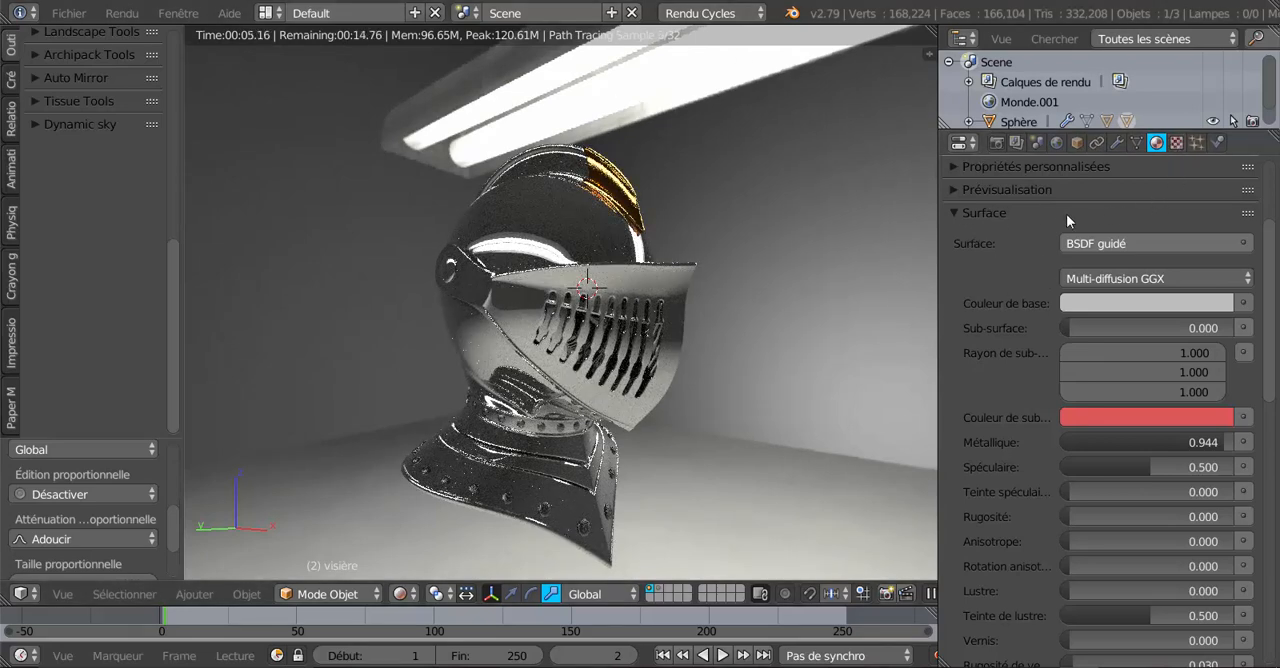
# Unpack the world's studio017.hdr environment image into the current folder, creating the file if necessary.
pyautogui.click(1058, 146)
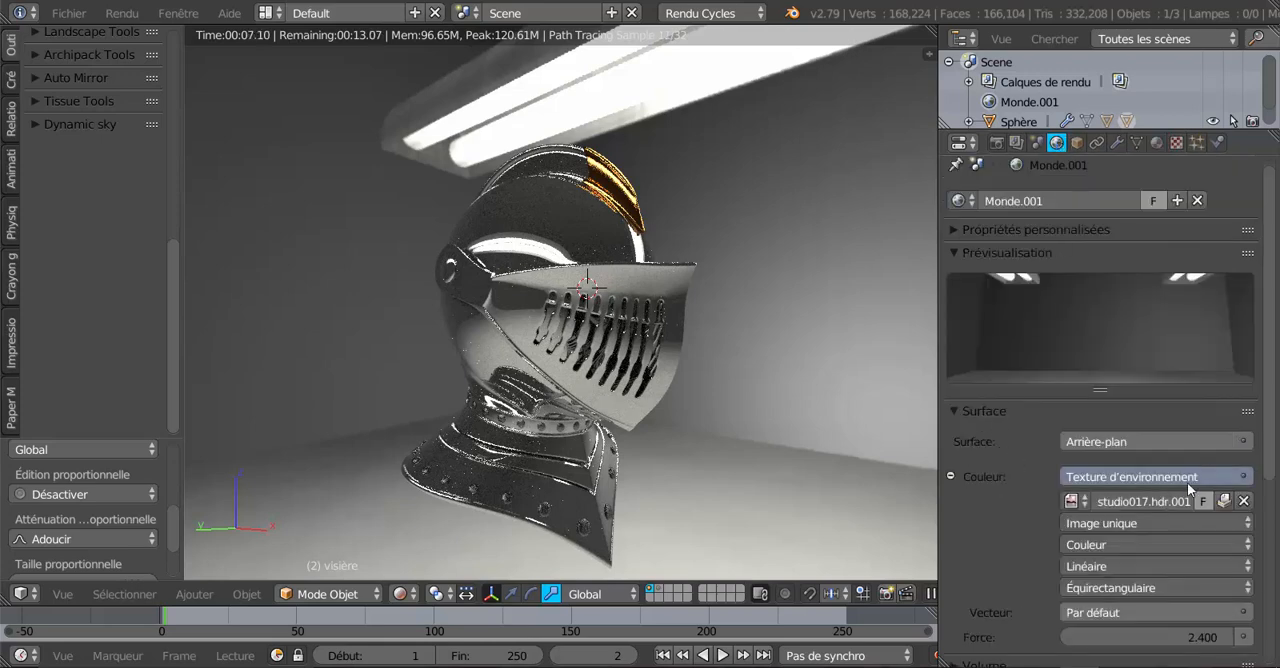
pyautogui.click(1224, 502)
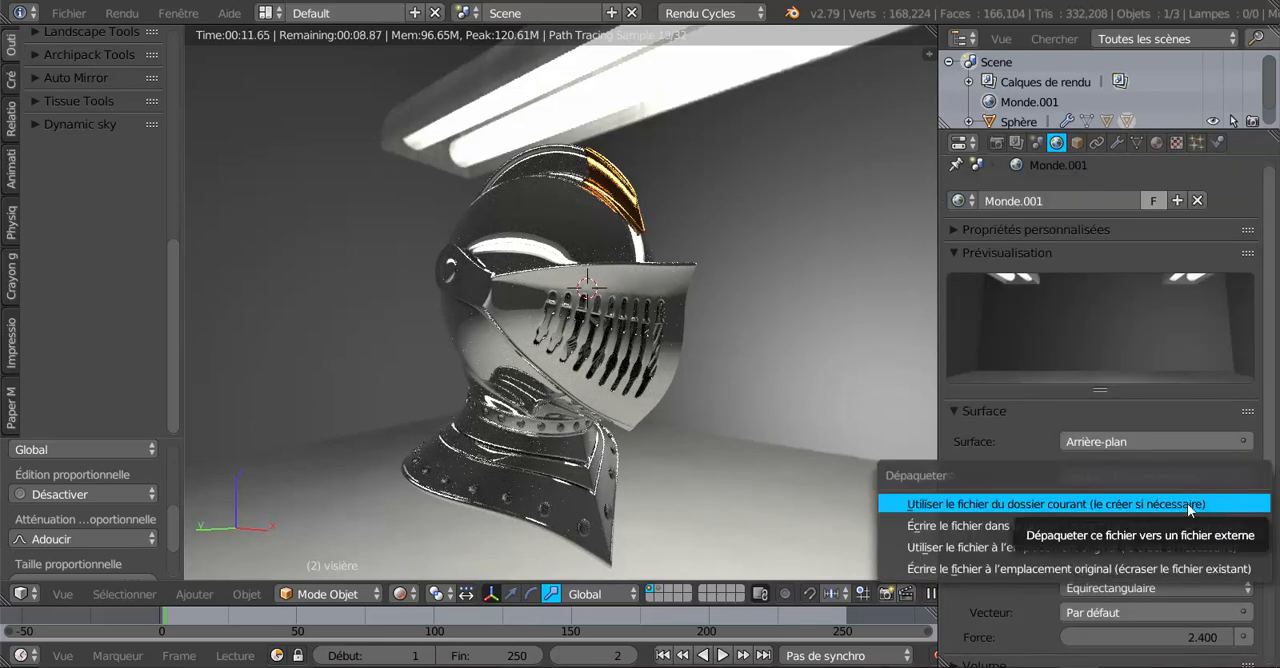
pyautogui.click(1187, 503)
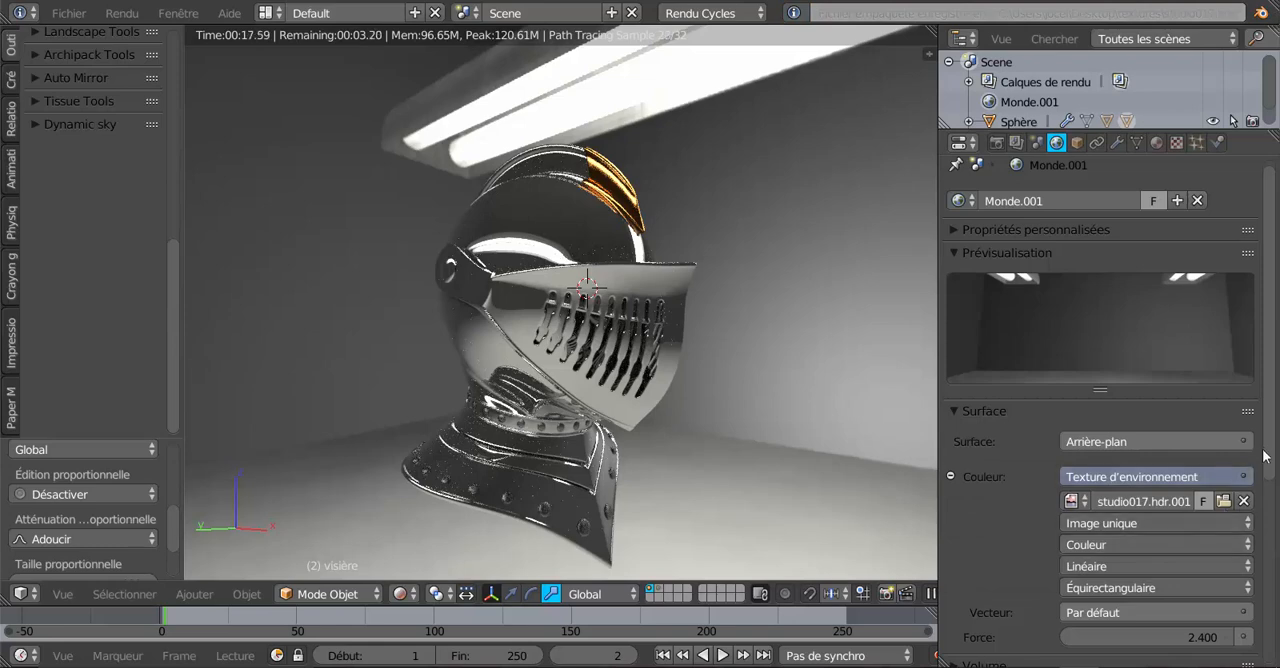
# Load Bright-roof-multi.jpg from the Studio HDRI folder as the world's environment texture and check its reflections on the helmet.
pyautogui.moveTo(1273, 451); pyautogui.dragTo(1274, 523)
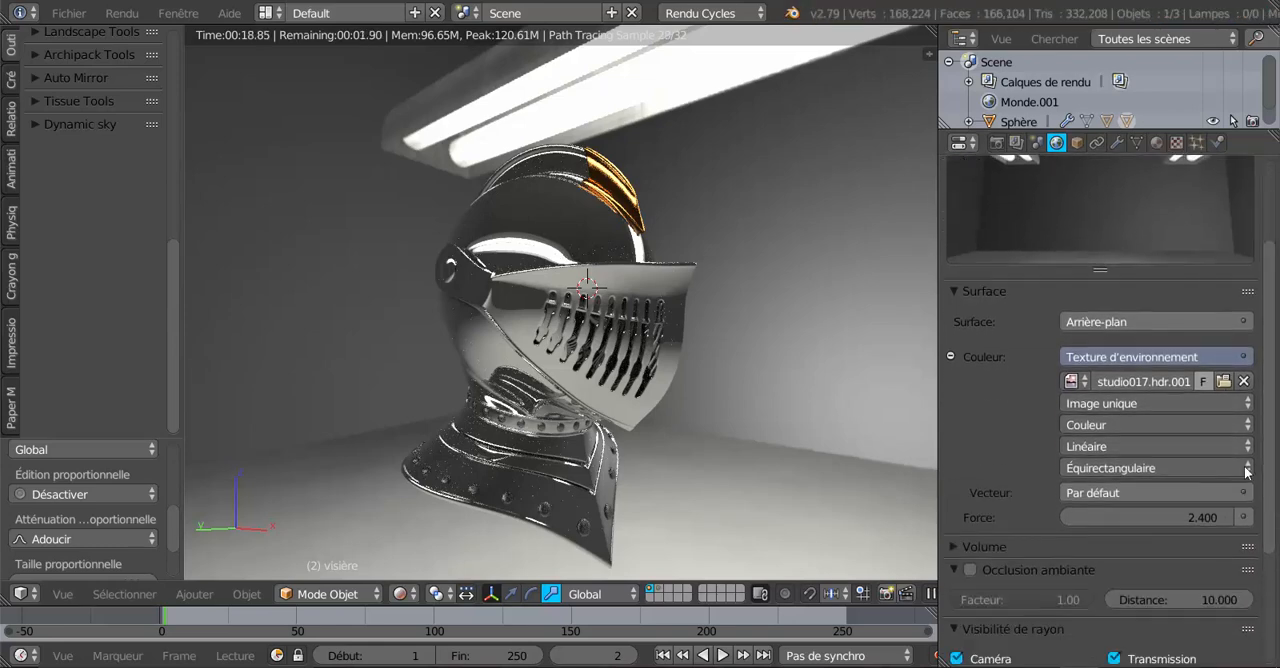
pyautogui.click(1224, 382)
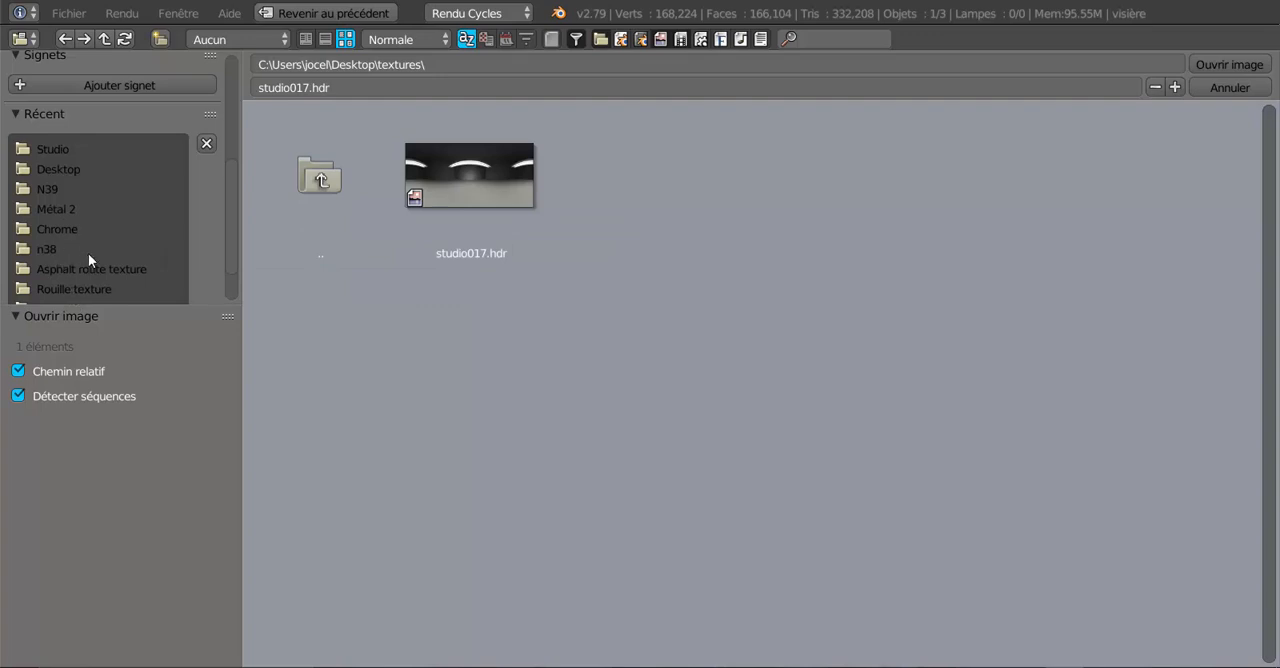
pyautogui.click(51, 148)
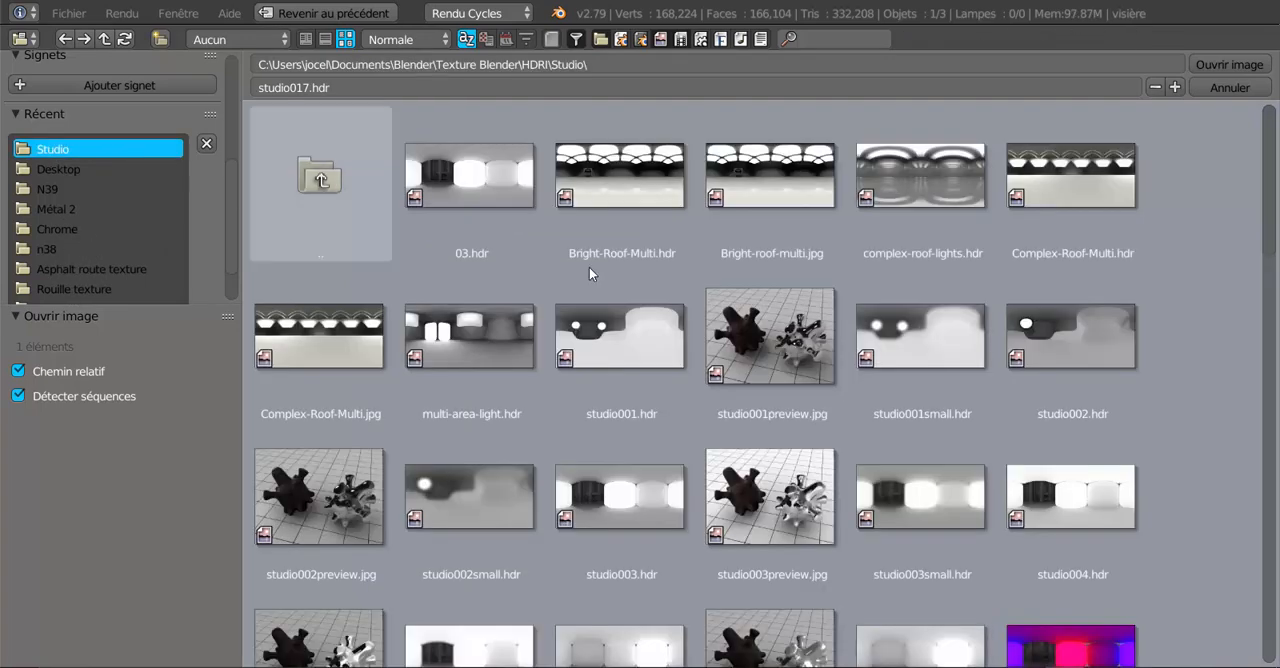
pyautogui.click(793, 166)
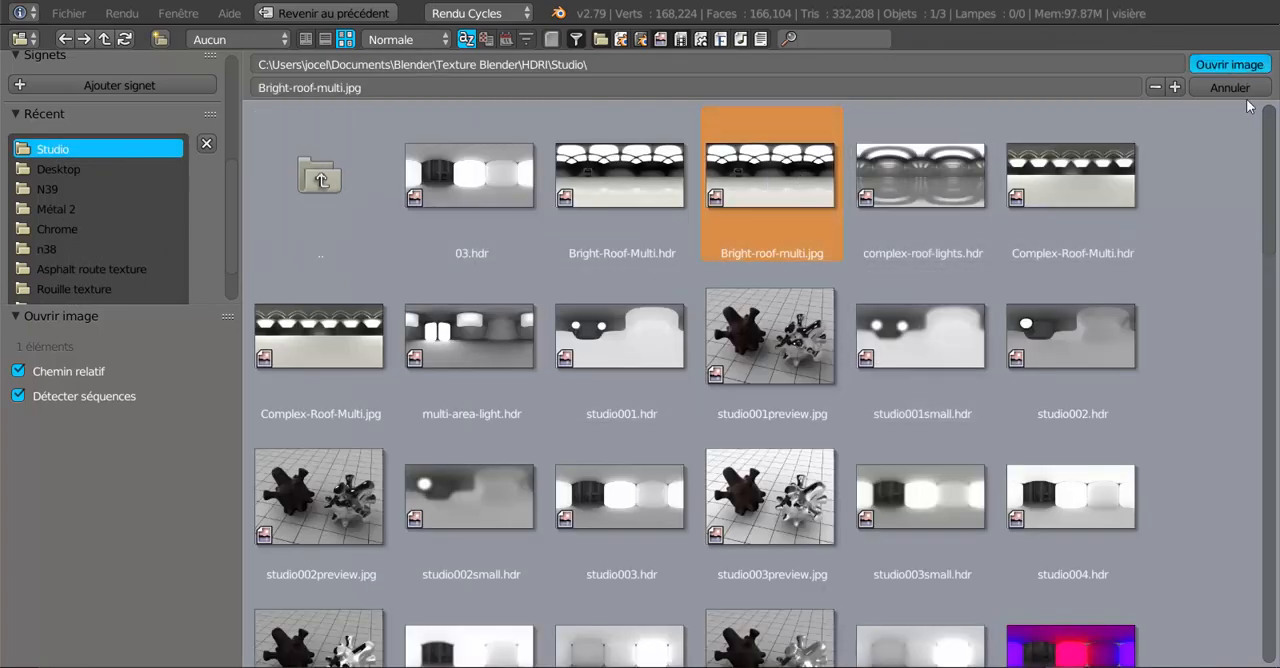
pyautogui.press('Return')
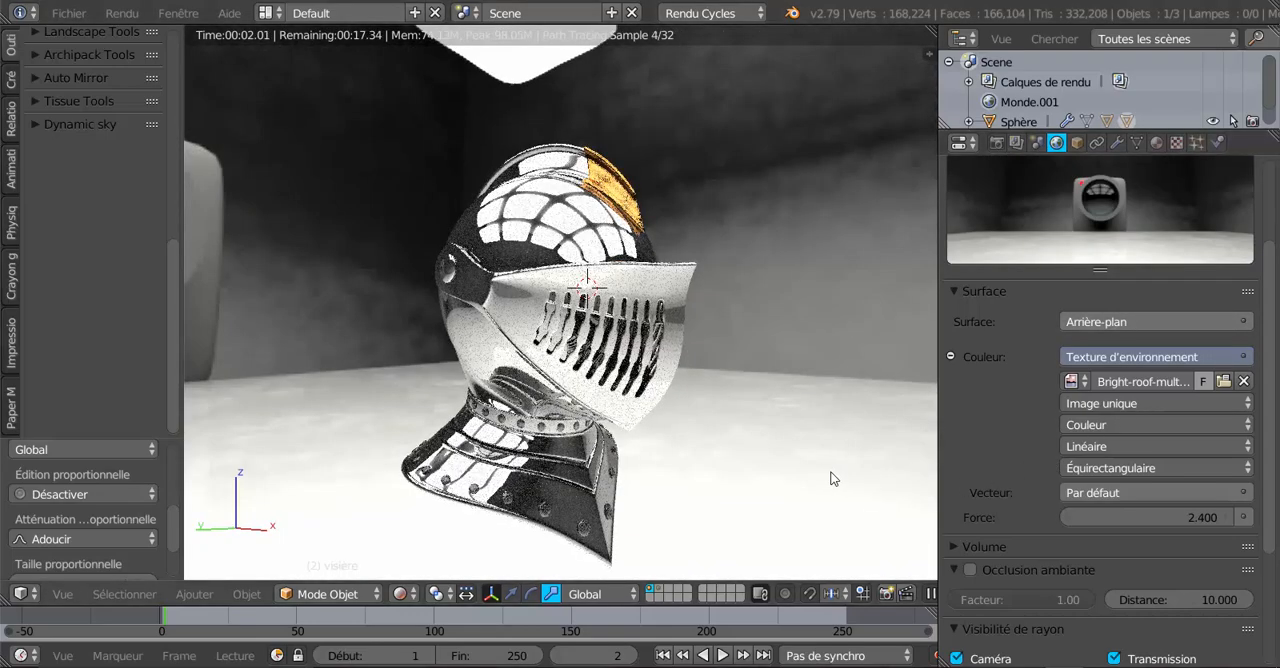
pyautogui.scroll(-1, 800, 459)
pyautogui.moveTo(800, 466); pyautogui.dragTo(580, 466, button='middle')
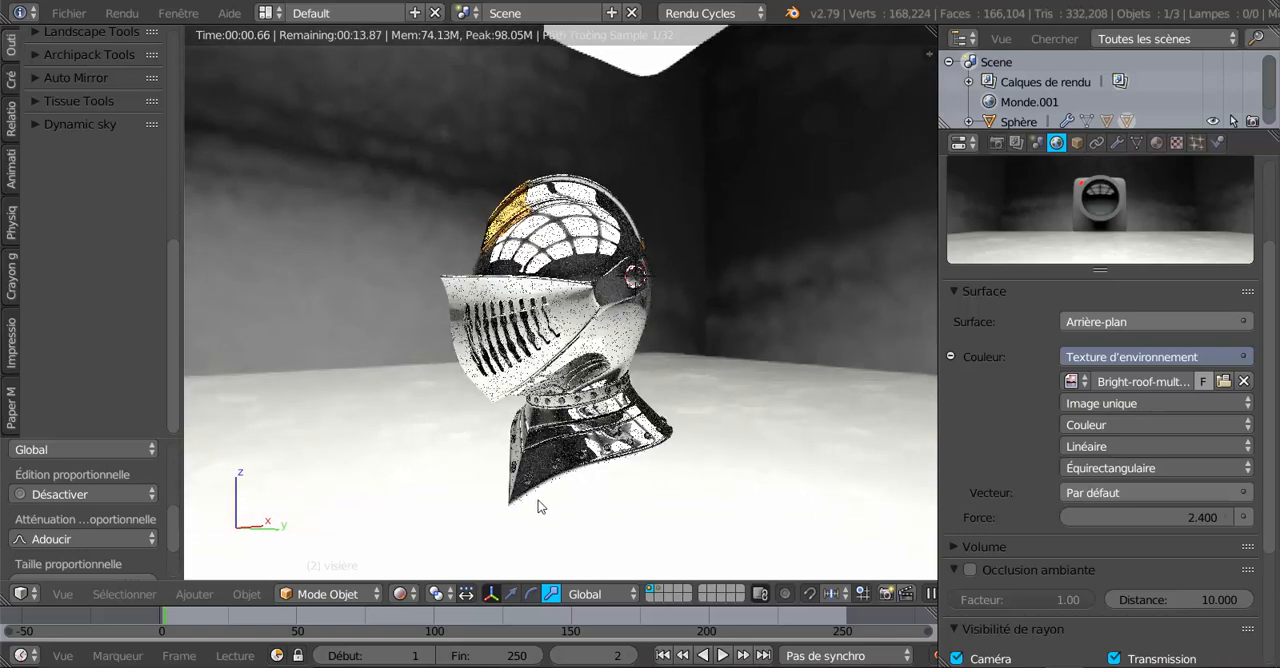
pyautogui.scroll(2, 538, 500)
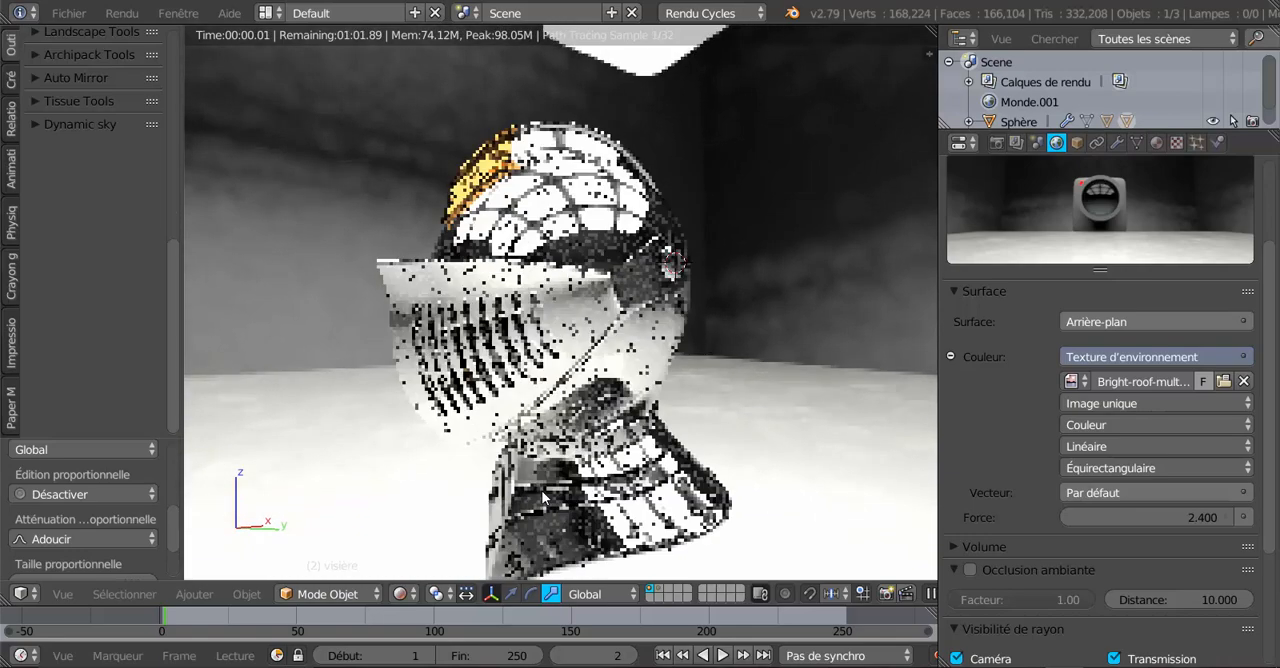
# Replace the world's environment texture with studio006.hdr and view the helmet from the other side.
pyautogui.click(1223, 381)
pyautogui.scroll(-5, 1217, 399)
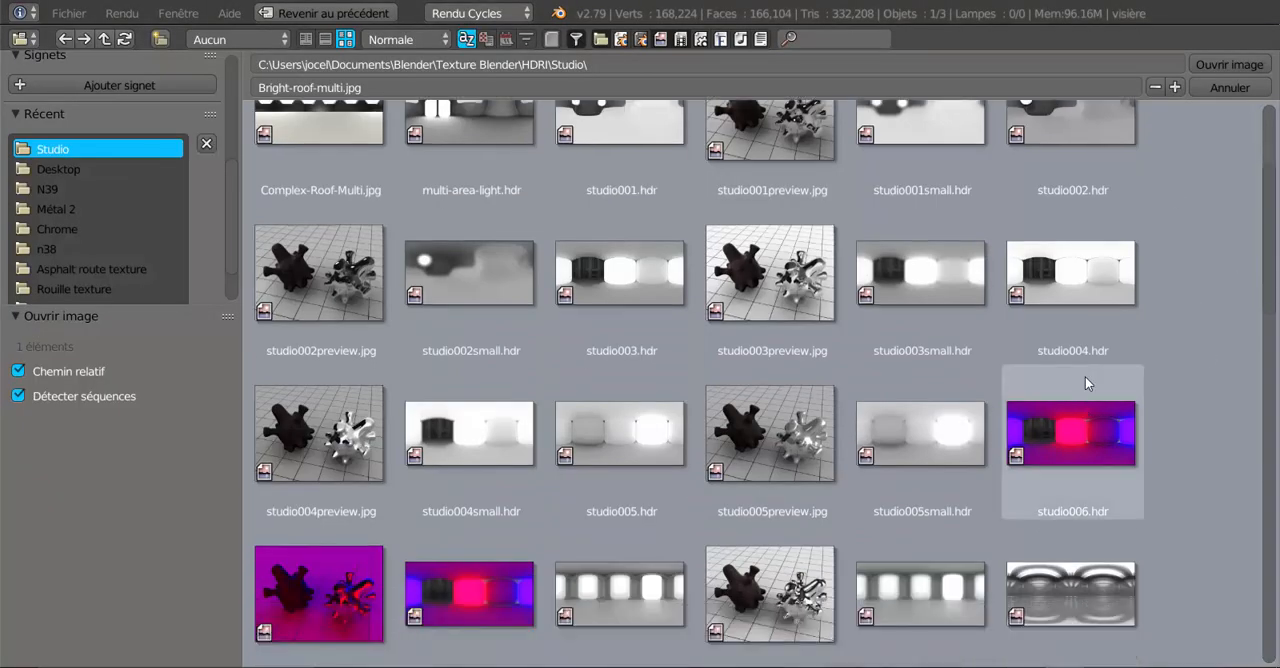
pyautogui.click(1085, 376)
pyautogui.click(1229, 65)
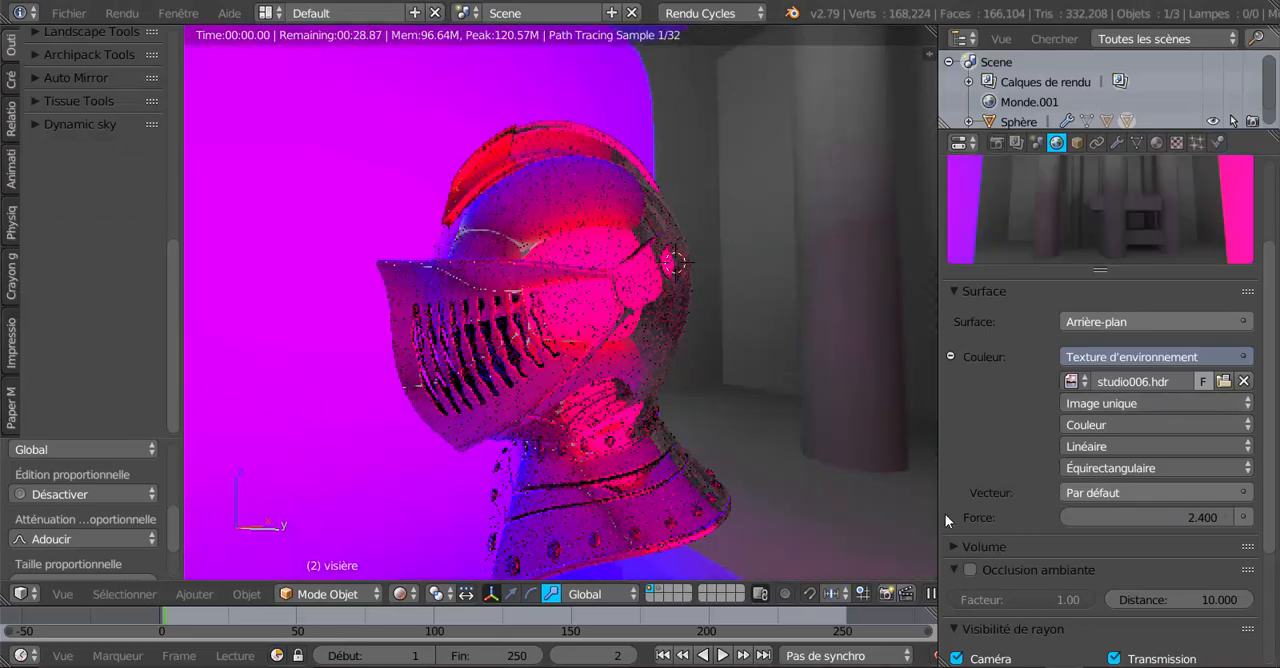
pyautogui.moveTo(637, 430); pyautogui.dragTo(760, 433, button='middle')
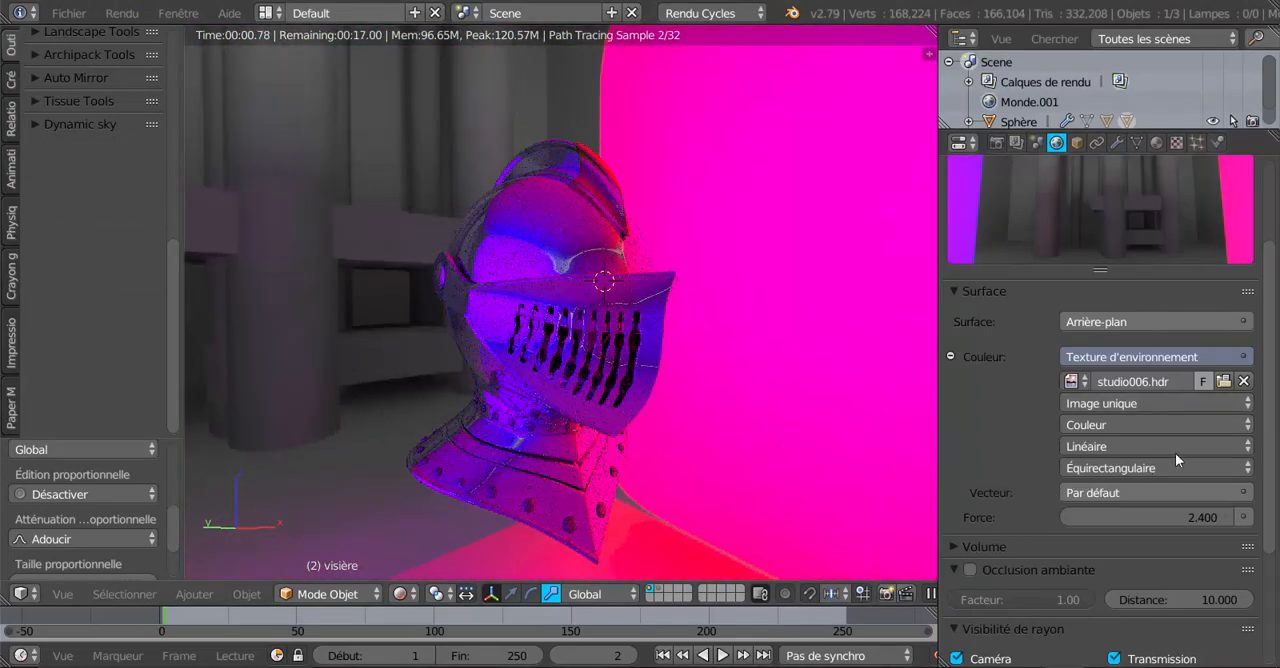
# Try studio005.hdr as the world's environment texture.
pyautogui.click(1222, 381)
pyautogui.scroll(-5, 1000, 402)
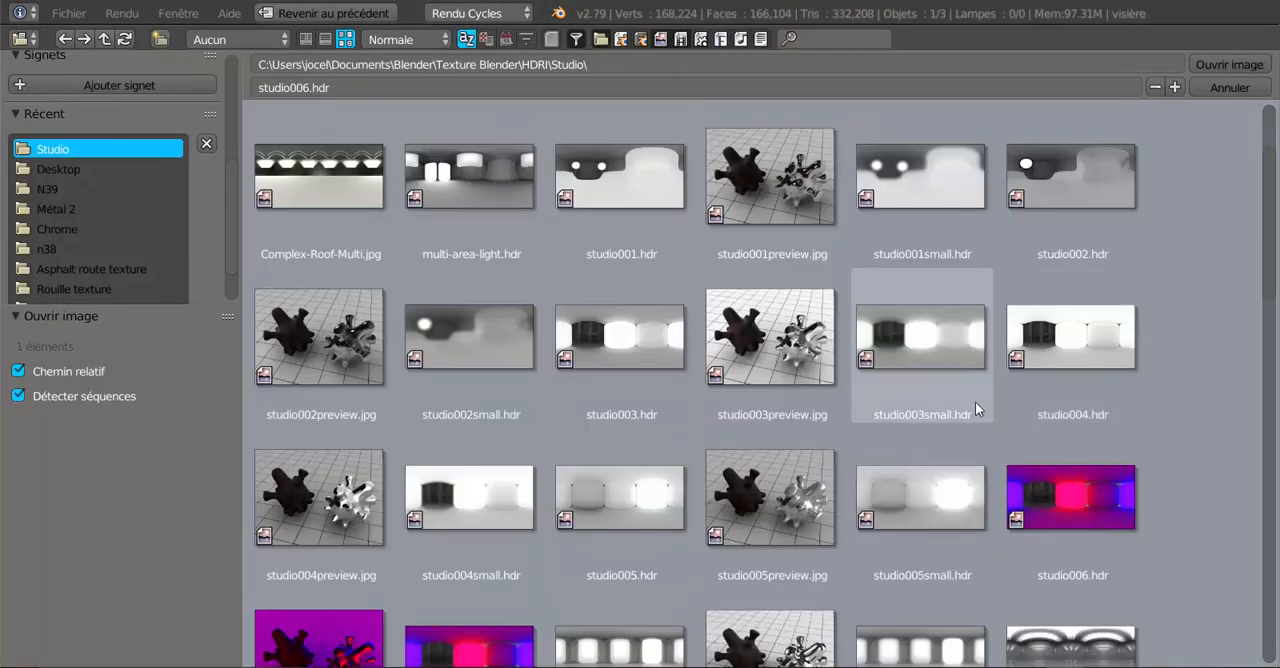
pyautogui.click(643, 371)
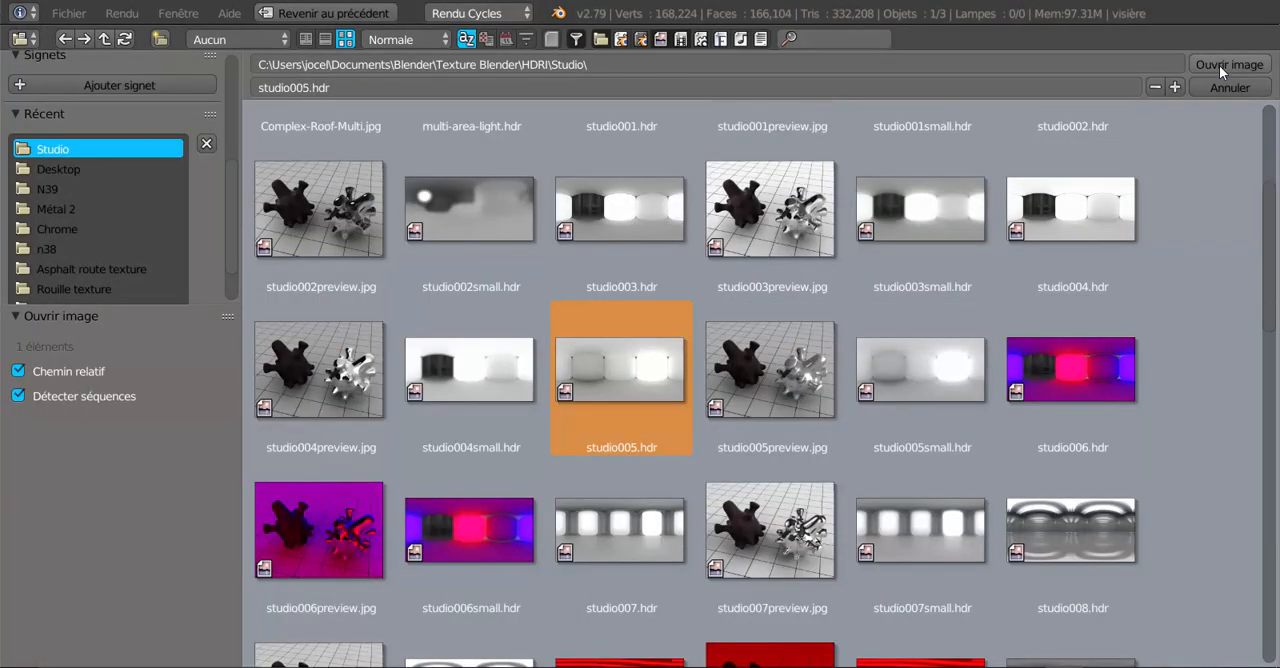
pyautogui.click(1219, 65)
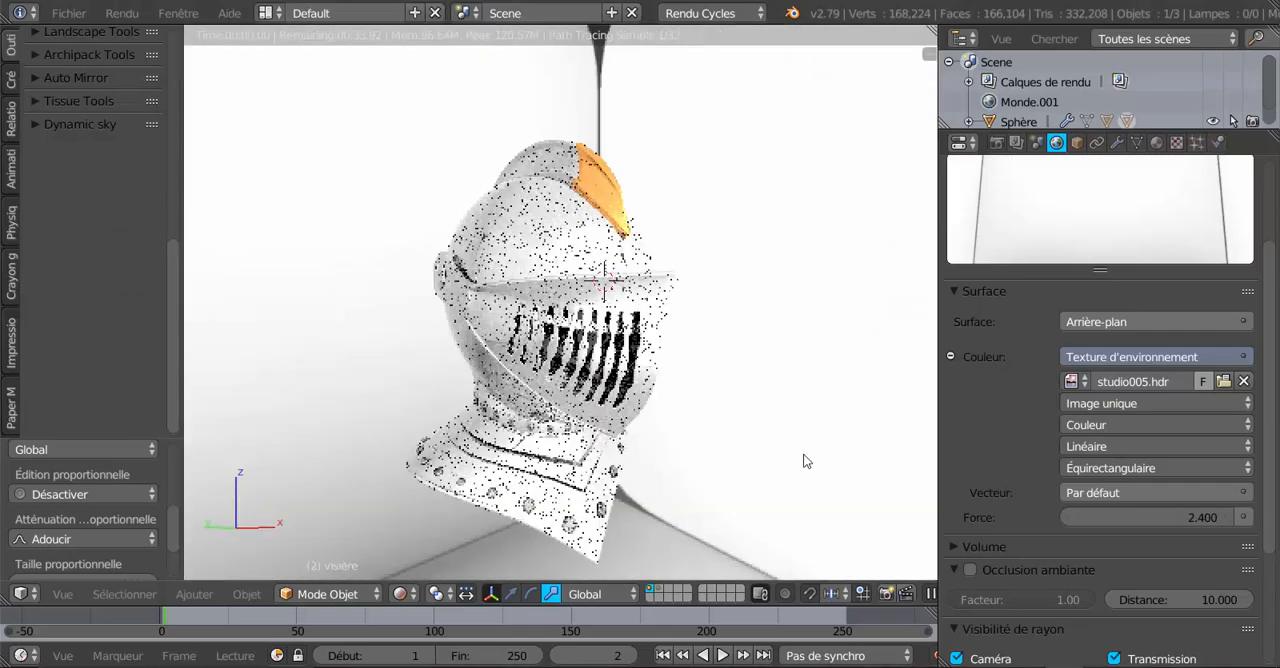
pyautogui.moveTo(805, 457); pyautogui.dragTo(520, 450, button='middle')
# Load studio008.hdr as the world's environment texture and check the helmet's reflections up close.
pyautogui.click(1223, 381)
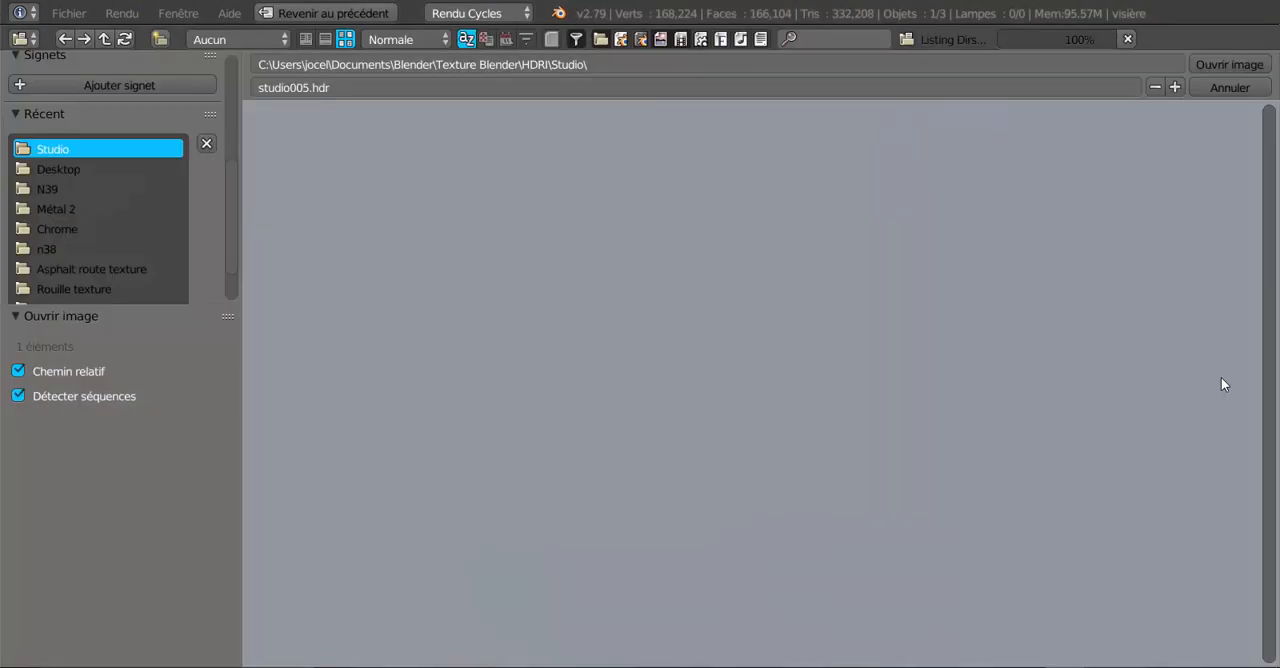
pyautogui.scroll(-4, 1054, 389)
pyautogui.scroll(-4, 1054, 389)
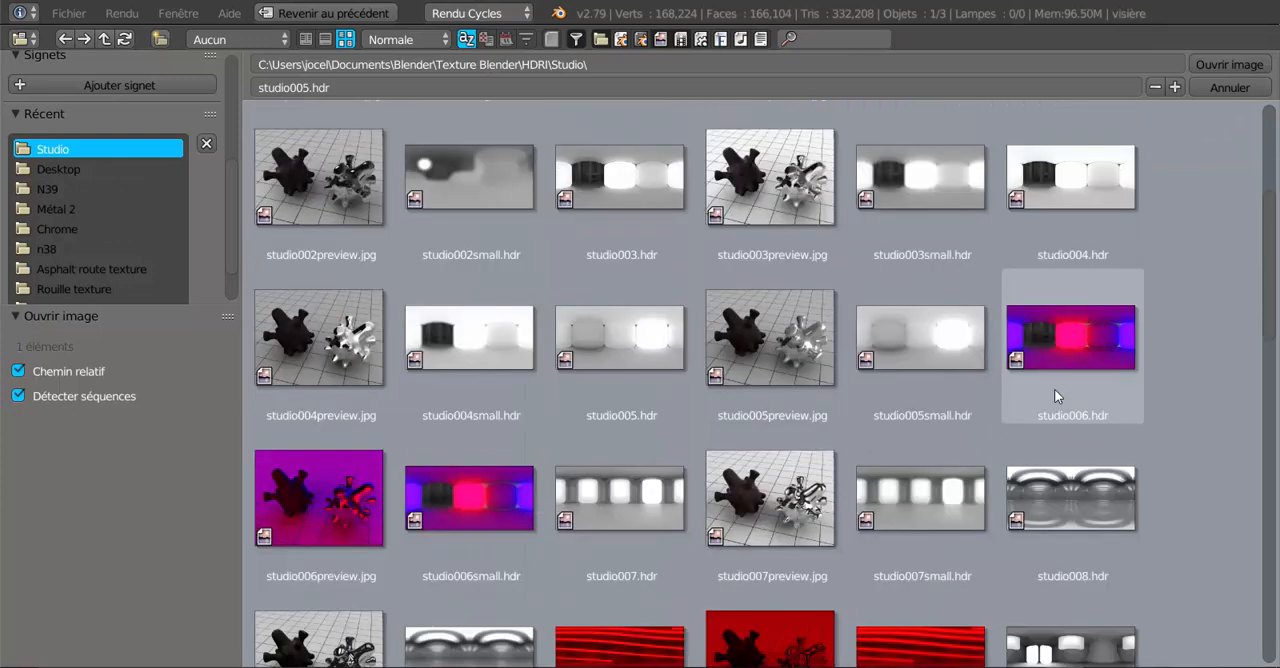
pyautogui.scroll(-2, 1054, 389)
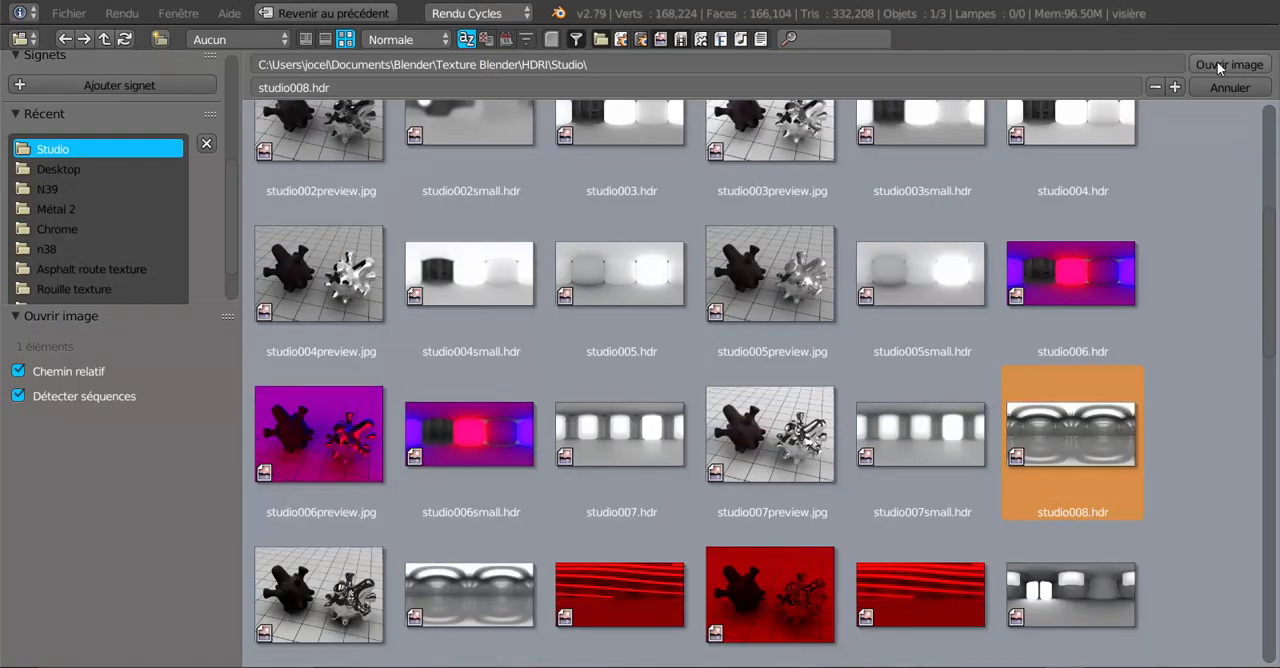
pyautogui.press('Return')
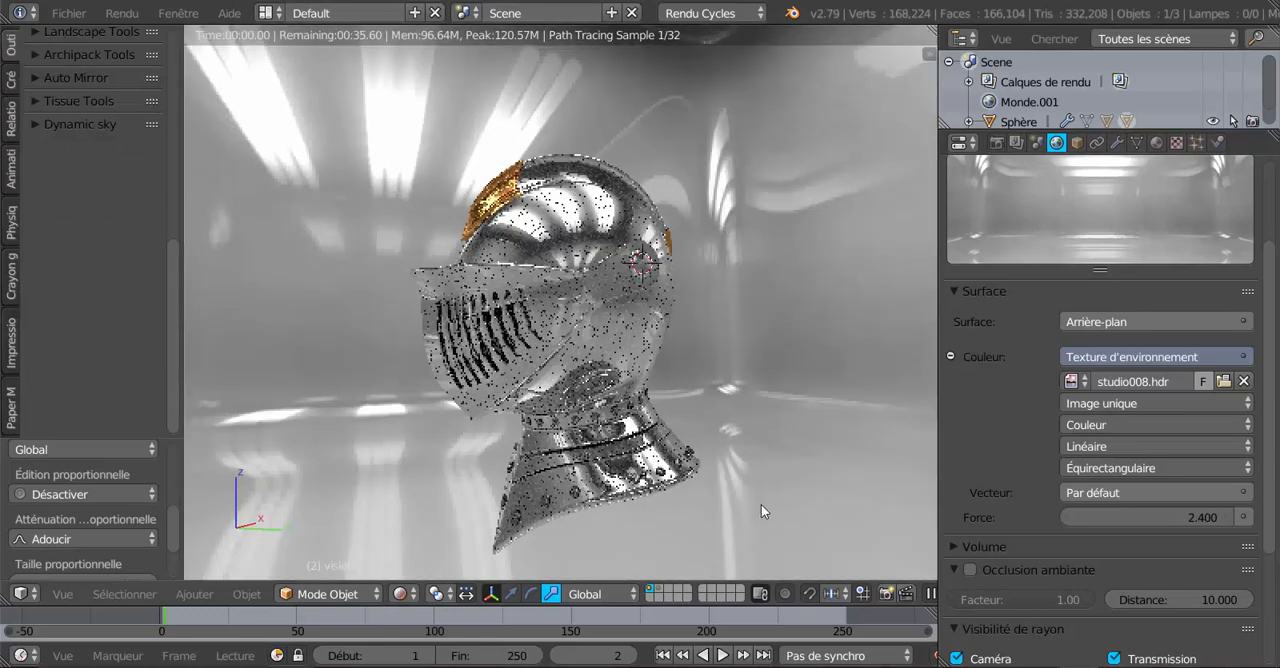
pyautogui.moveTo(748, 506); pyautogui.dragTo(766, 488, button='middle')
pyautogui.scroll(1, 741, 510)
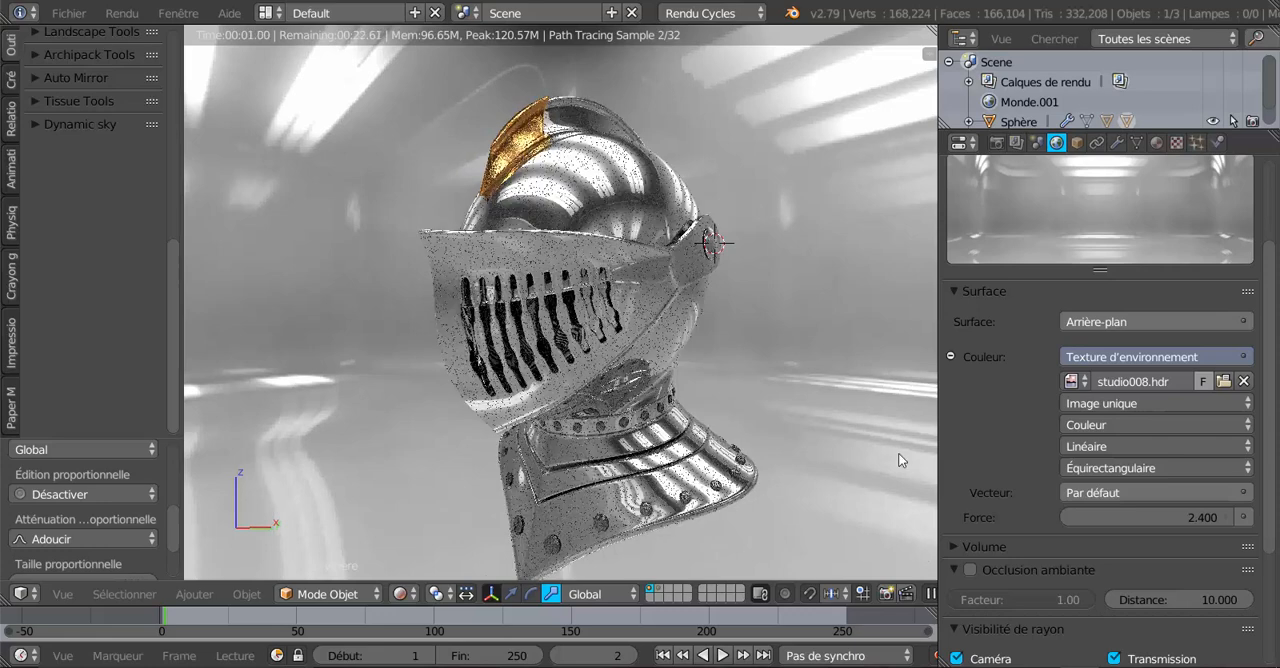
# Hide the studio008.hdr world background from the camera by turning off its Camera ray visibility.
pyautogui.click(1157, 143)
pyautogui.scroll(-4, 1016, 485)
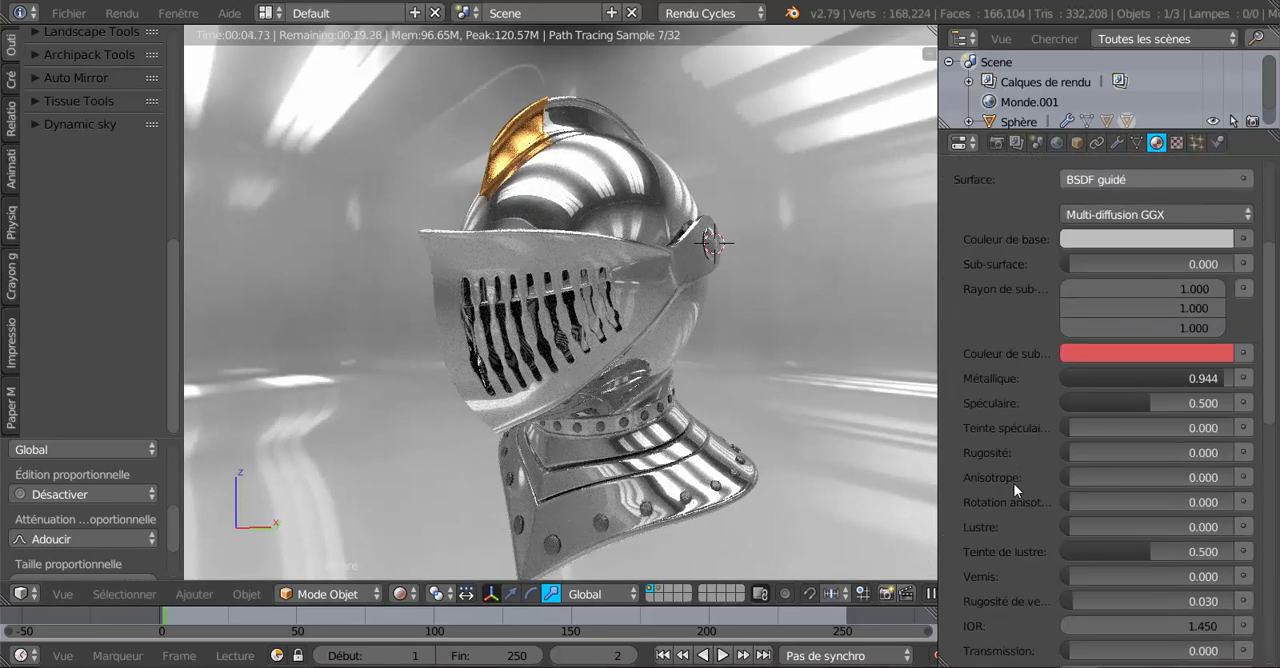
pyautogui.click(1057, 143)
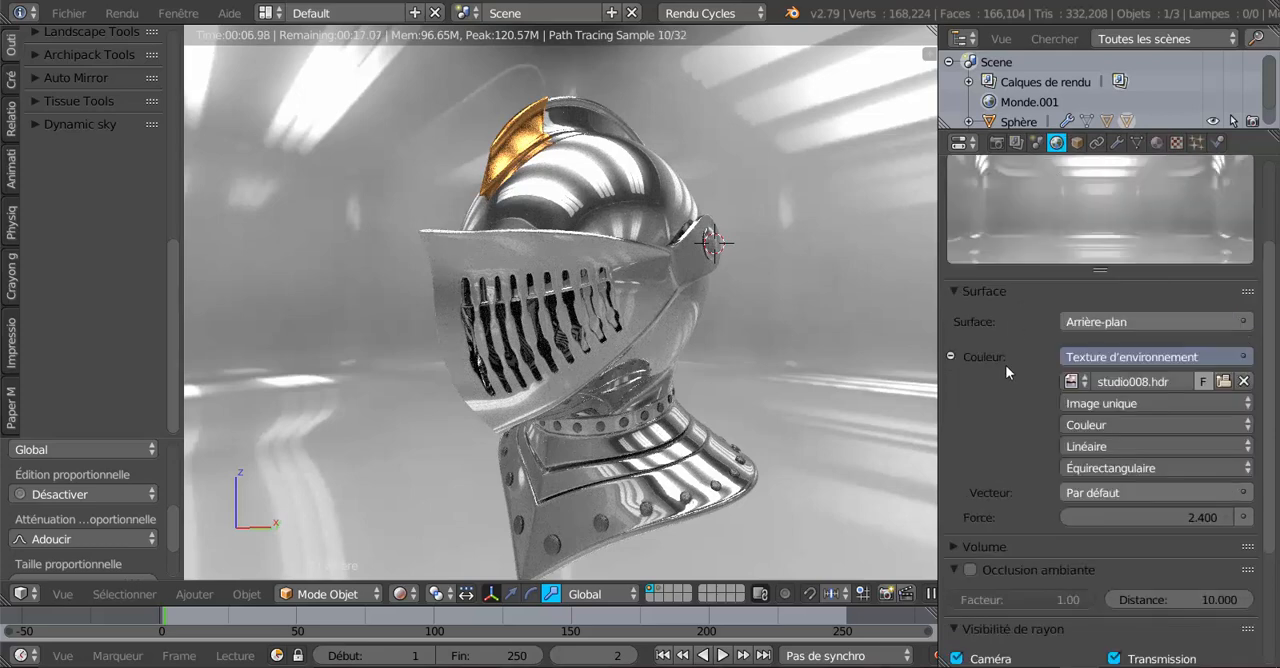
pyautogui.scroll(-4, 1012, 457)
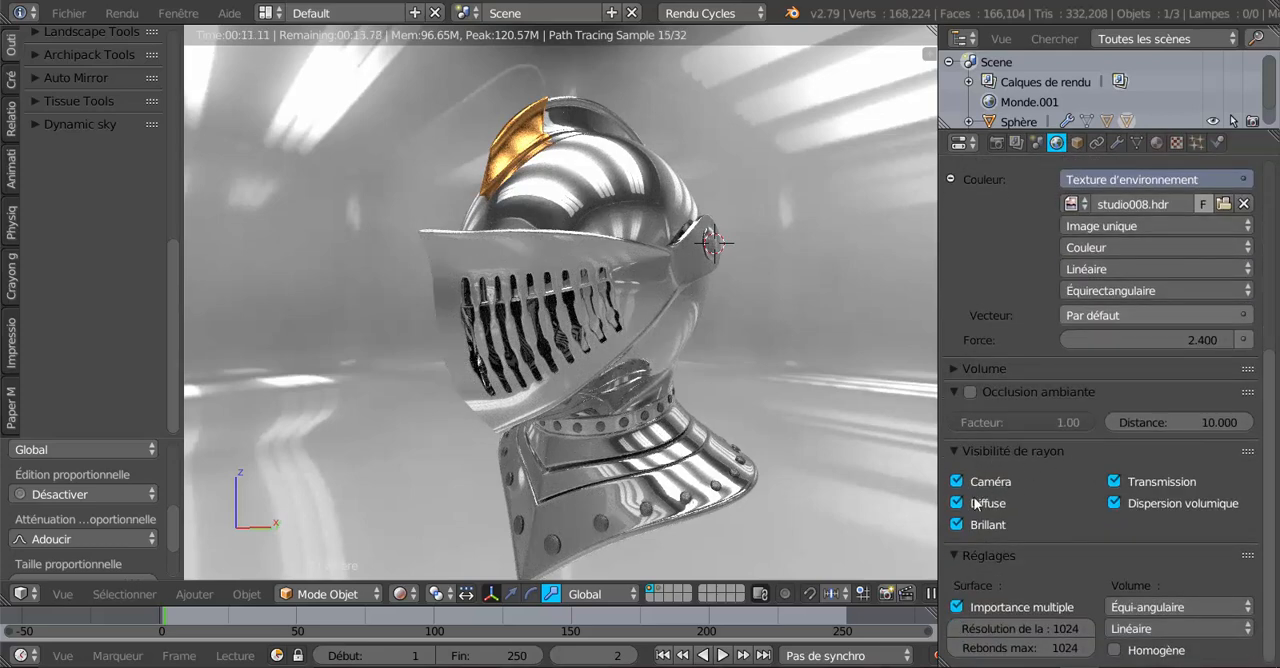
pyautogui.click(957, 481)
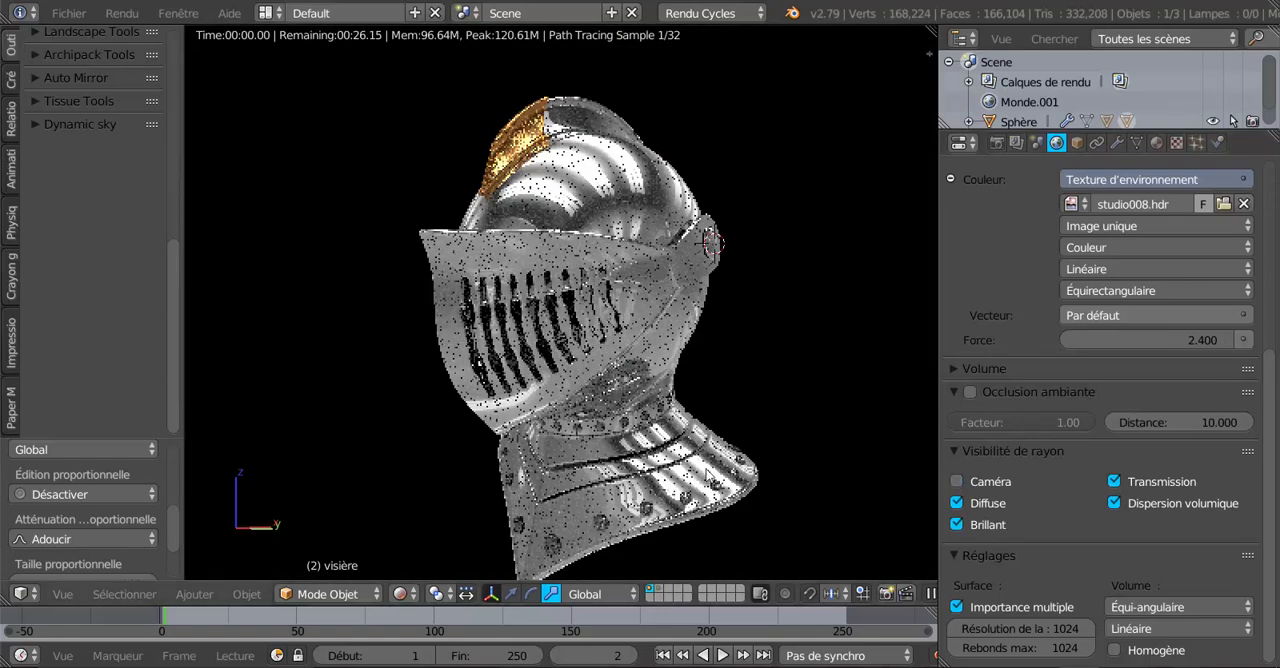
# Examine the helmet's rendered metal and light reflections from both sides and from the front.
pyautogui.scroll(-2, 558, 472)
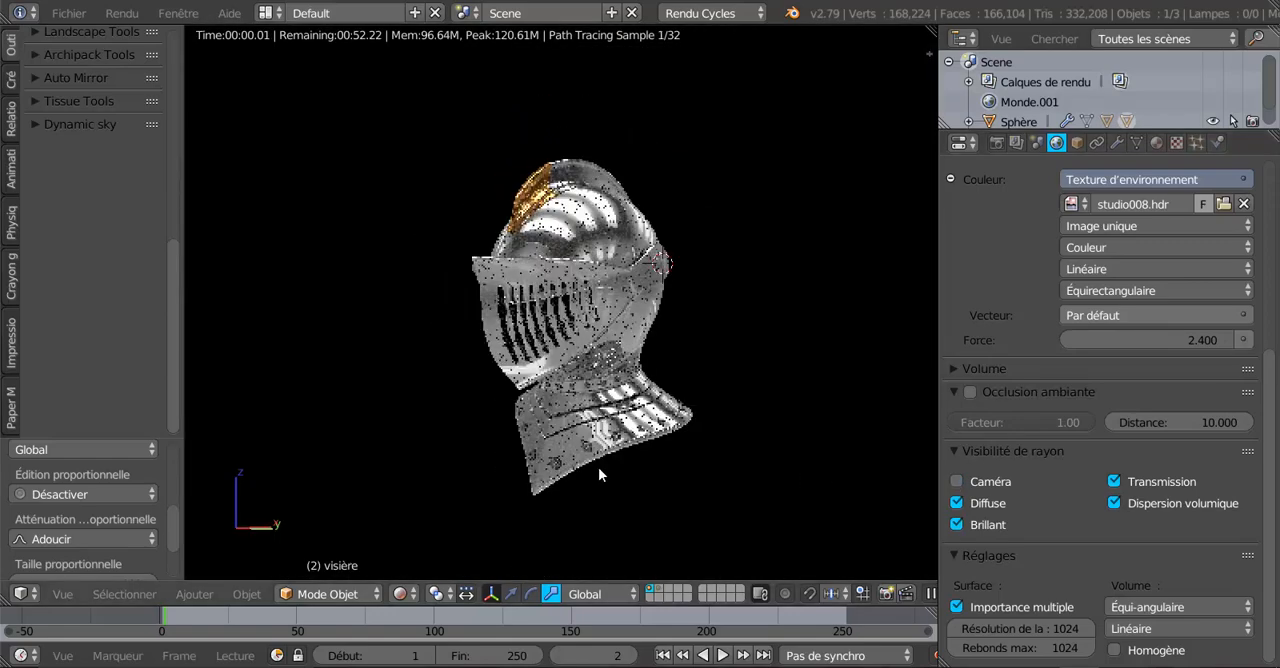
pyautogui.moveTo(599, 470); pyautogui.dragTo(789, 457, button='middle')
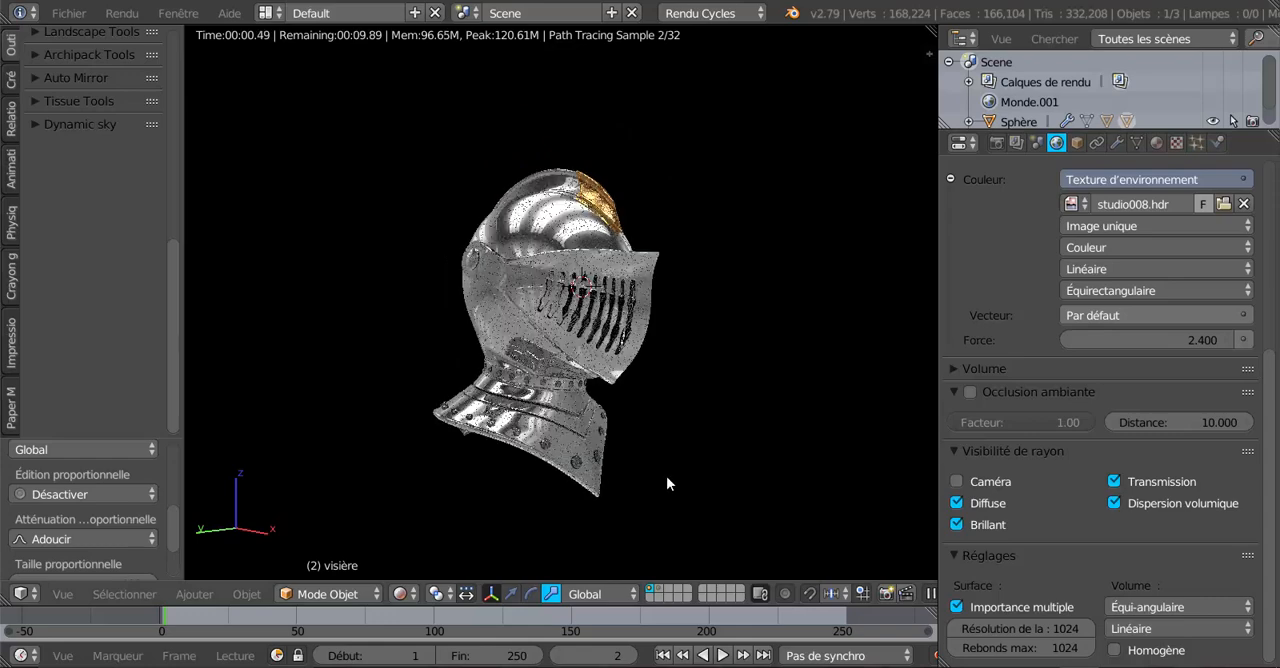
pyautogui.scroll(2, 655, 470)
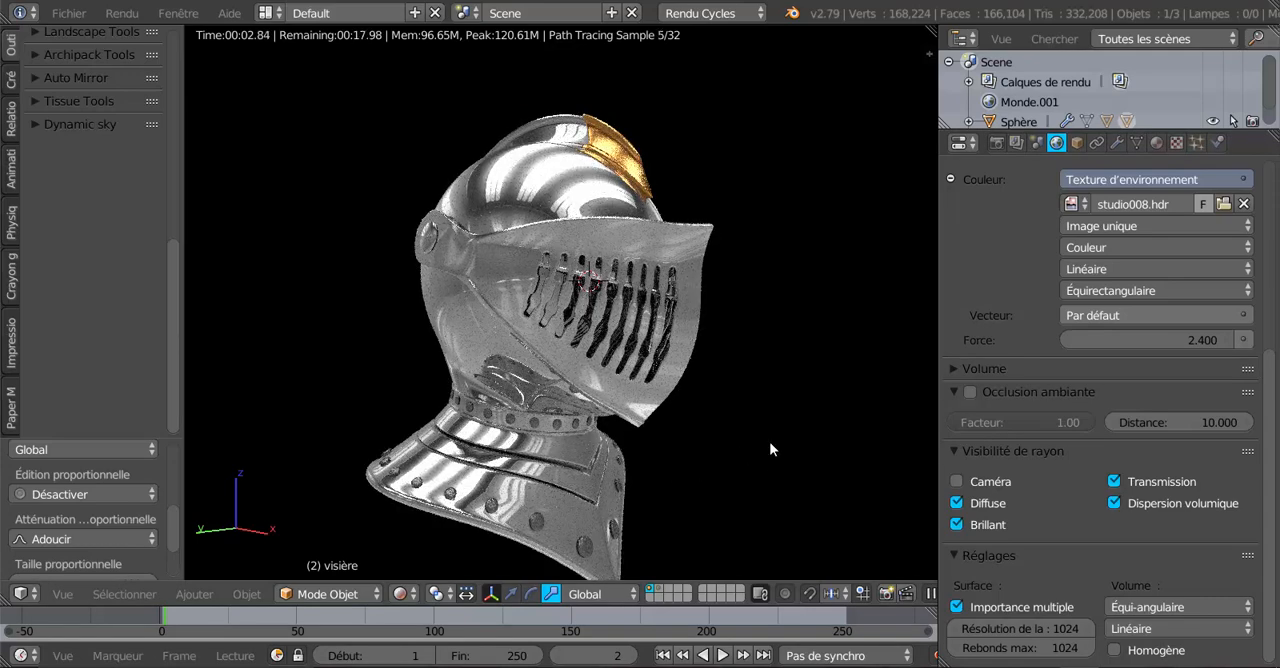
pyautogui.moveTo(769, 441); pyautogui.dragTo(521, 480, button='middle')
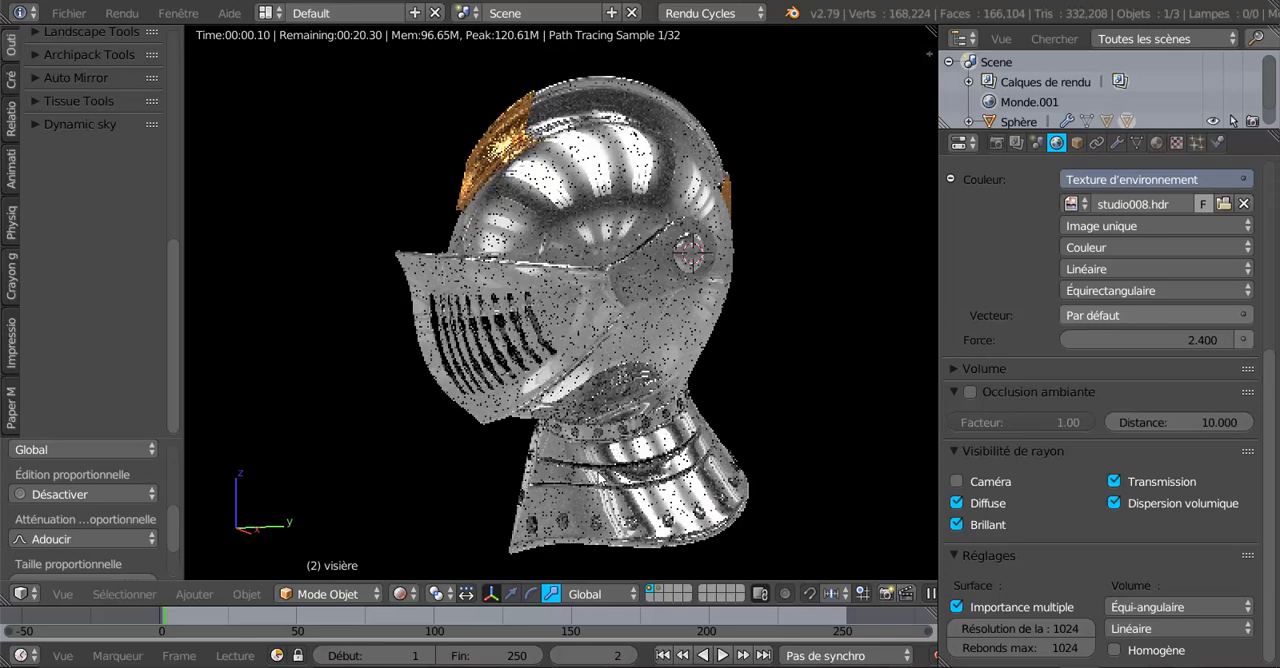
pyautogui.scroll(1, 550, 317)
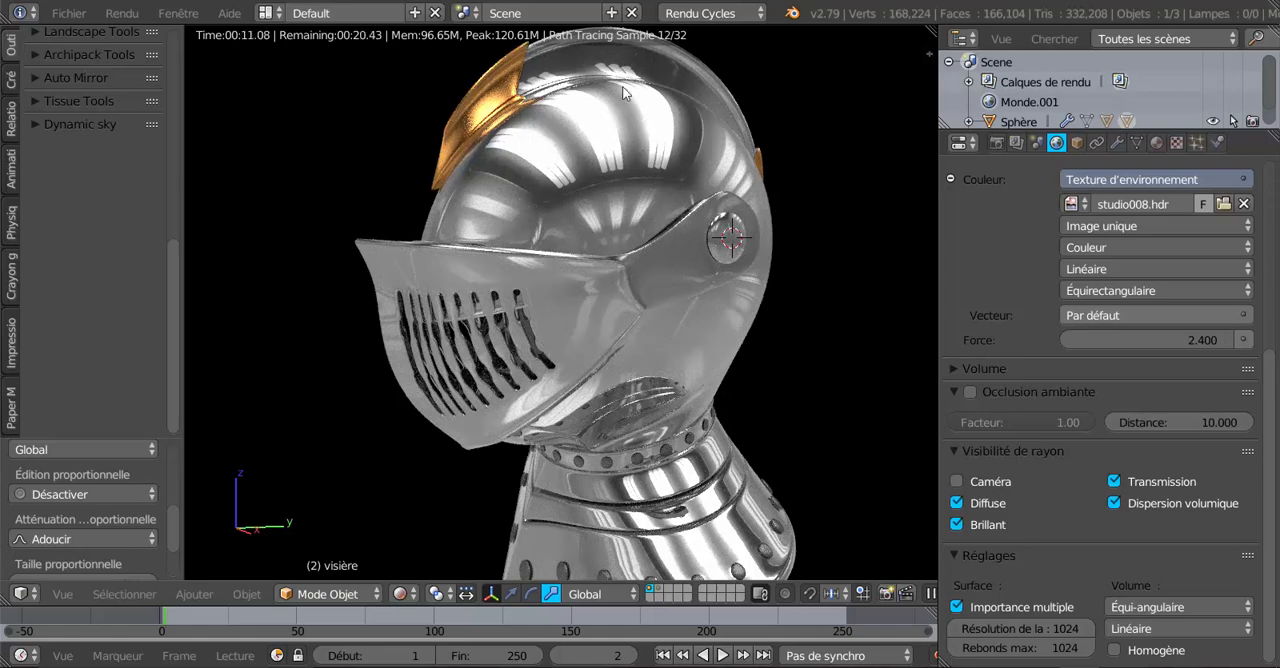
pyautogui.moveTo(577, 229)
pyautogui.mouseDown(button='middle')
pyautogui.moveTo(641, 299)
pyautogui.moveTo(776, 284)
pyautogui.moveTo(594, 270)
pyautogui.moveTo(577, 249)
pyautogui.moveTo(600, 256)
pyautogui.mouseUp(button='middle')
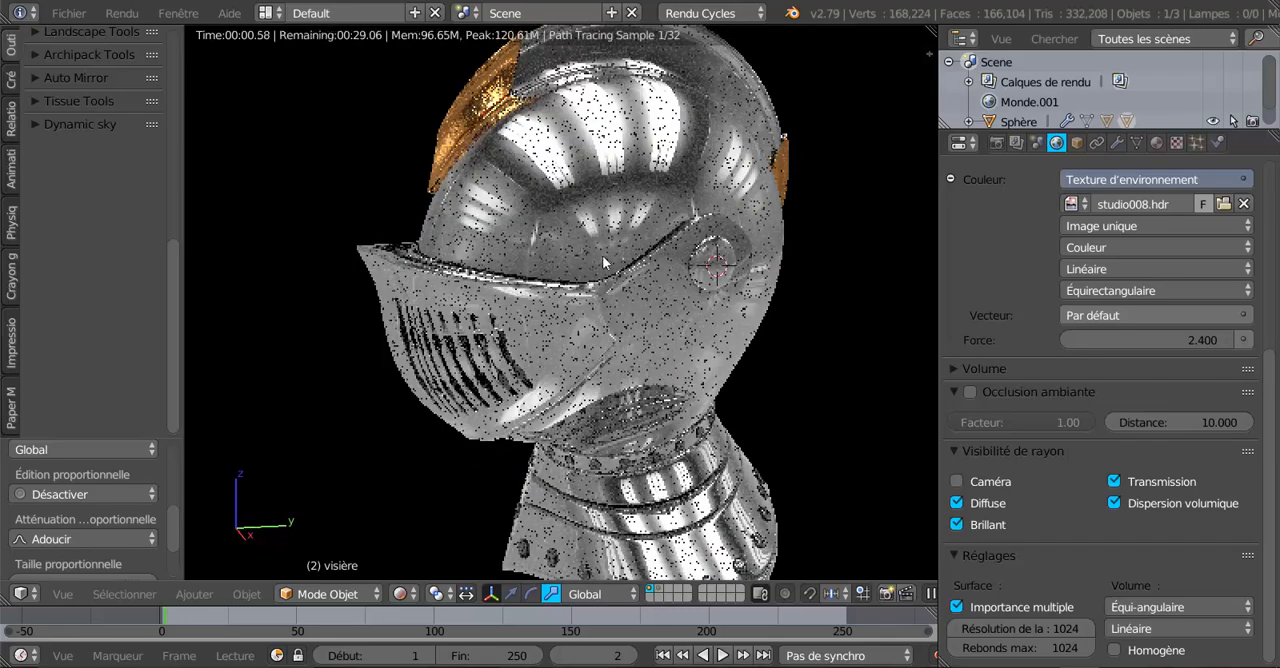
pyautogui.moveTo(658, 305)
pyautogui.mouseDown(button='middle')
pyautogui.moveTo(664, 283)
pyautogui.moveTo(577, 303)
pyautogui.moveTo(616, 309)
pyautogui.mouseUp(button='middle')
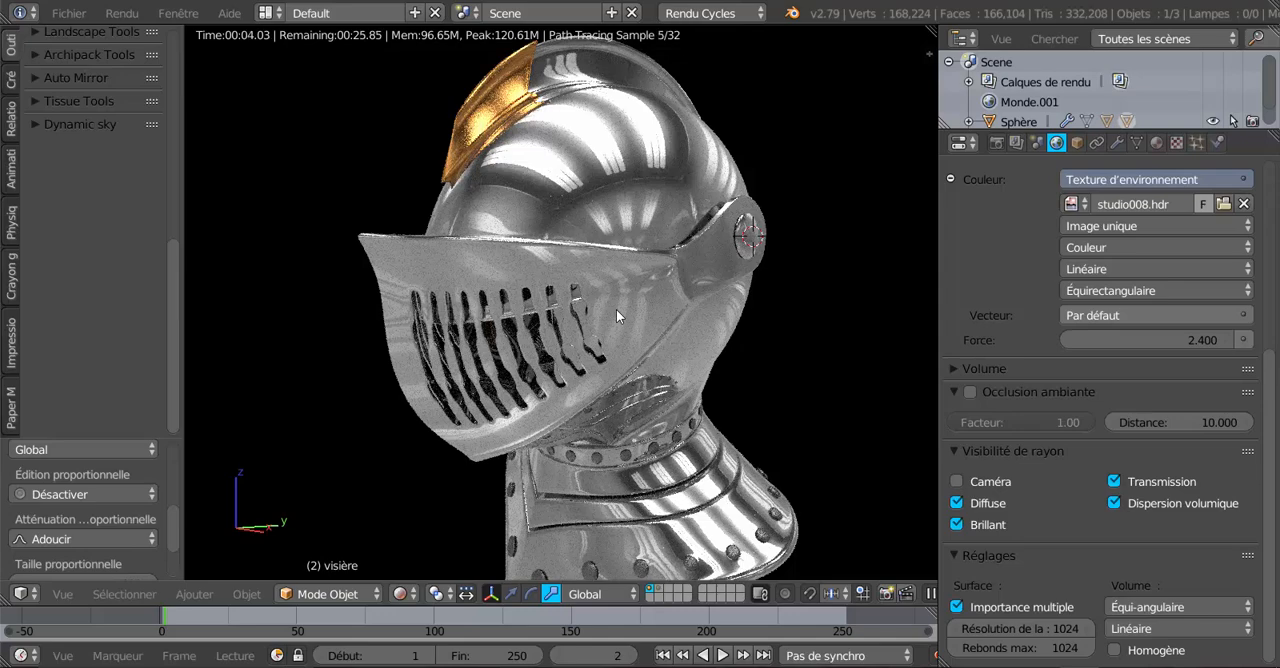
pyautogui.press('KP_1')
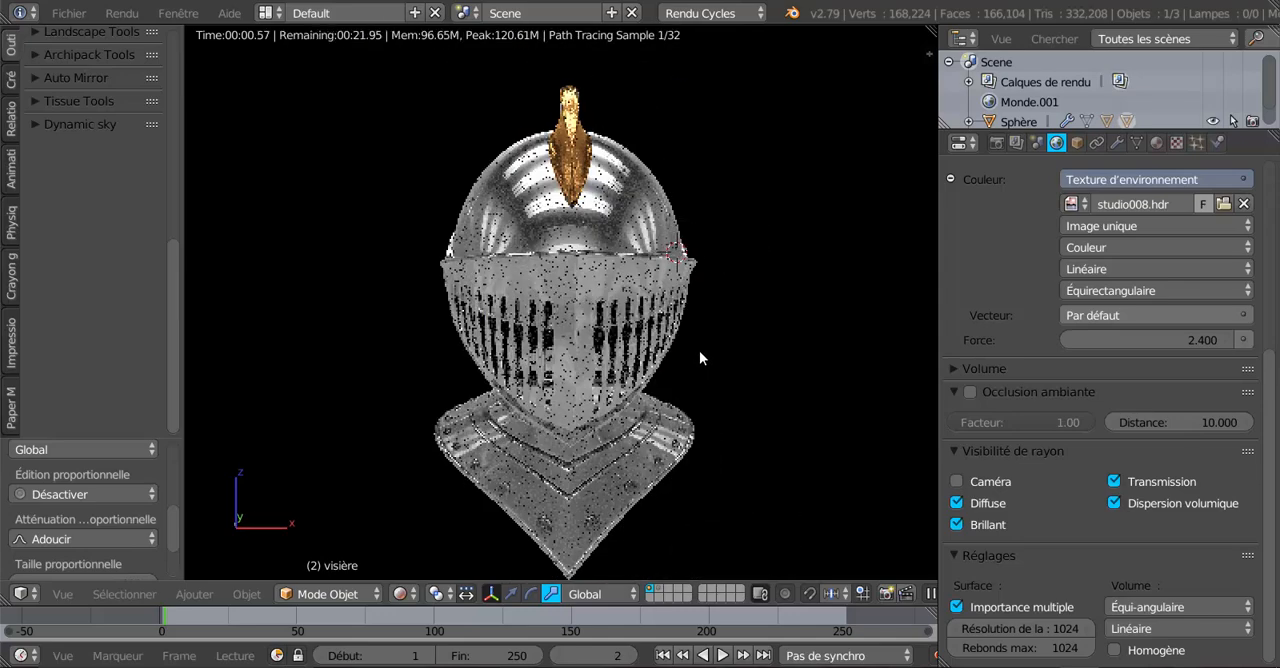
pyautogui.moveTo(699, 350); pyautogui.dragTo(643, 330, button='middle')
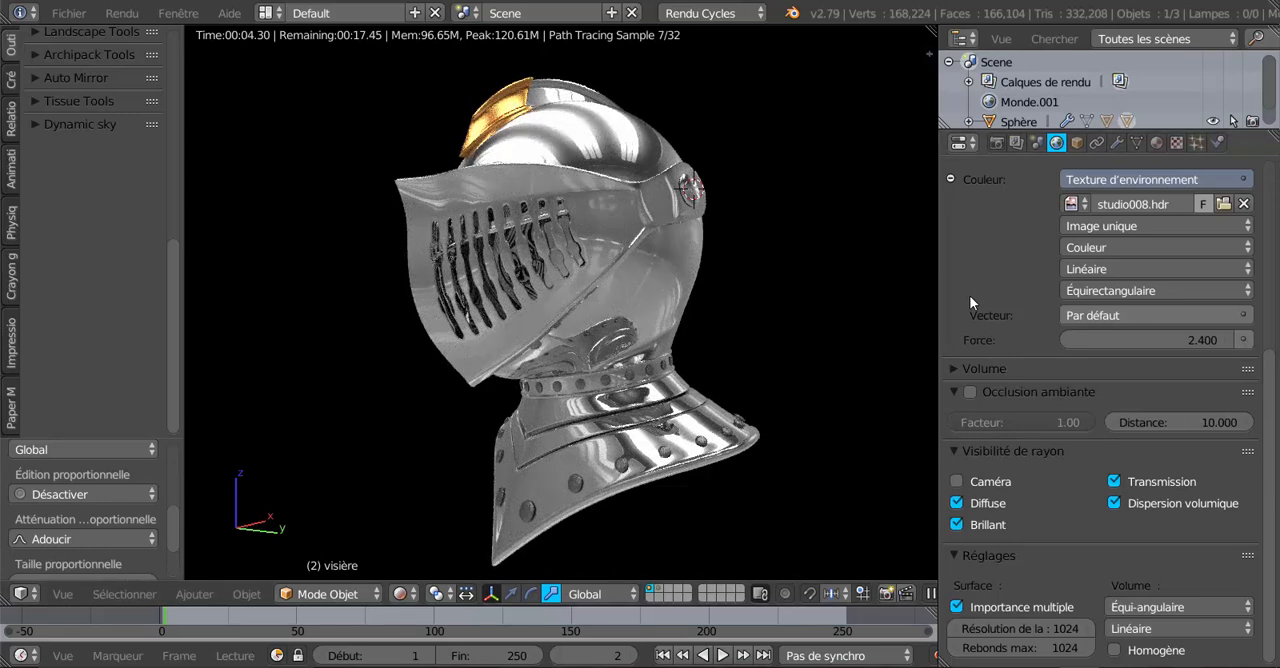
# Deselect the visor, select the Sphère helmet object and make its rivet material active.
pyautogui.scroll(3, 969, 295)
pyautogui.click(1157, 143)
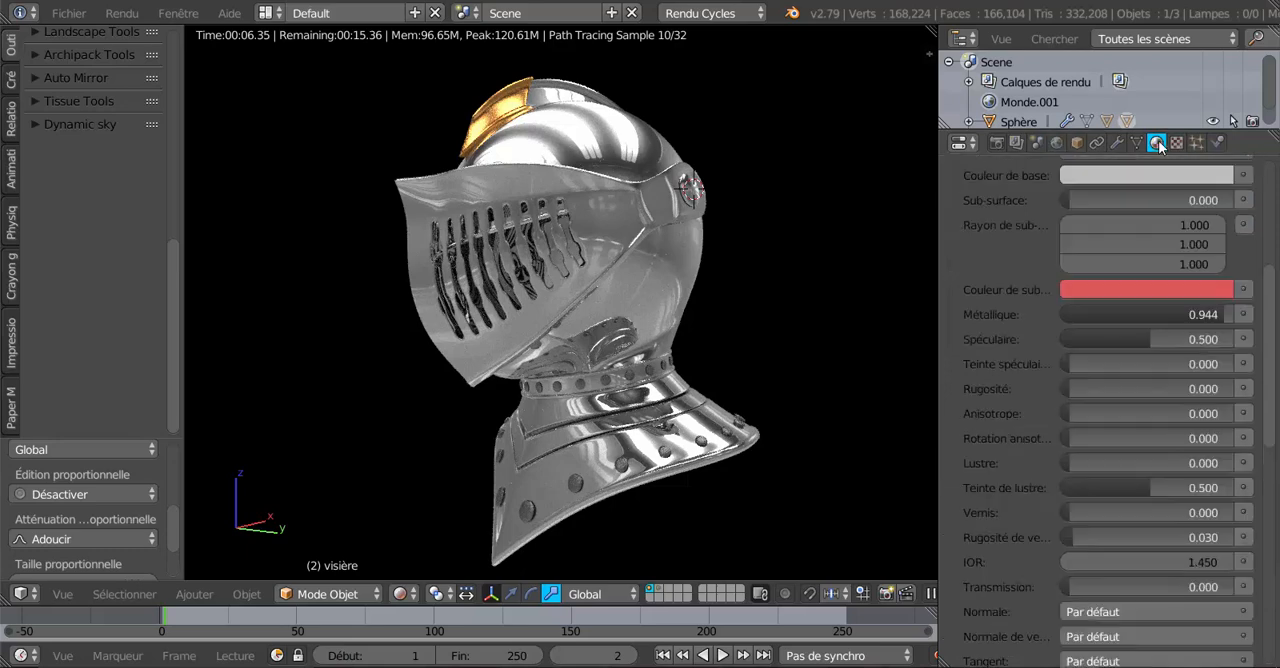
pyautogui.scroll(9, 1017, 260)
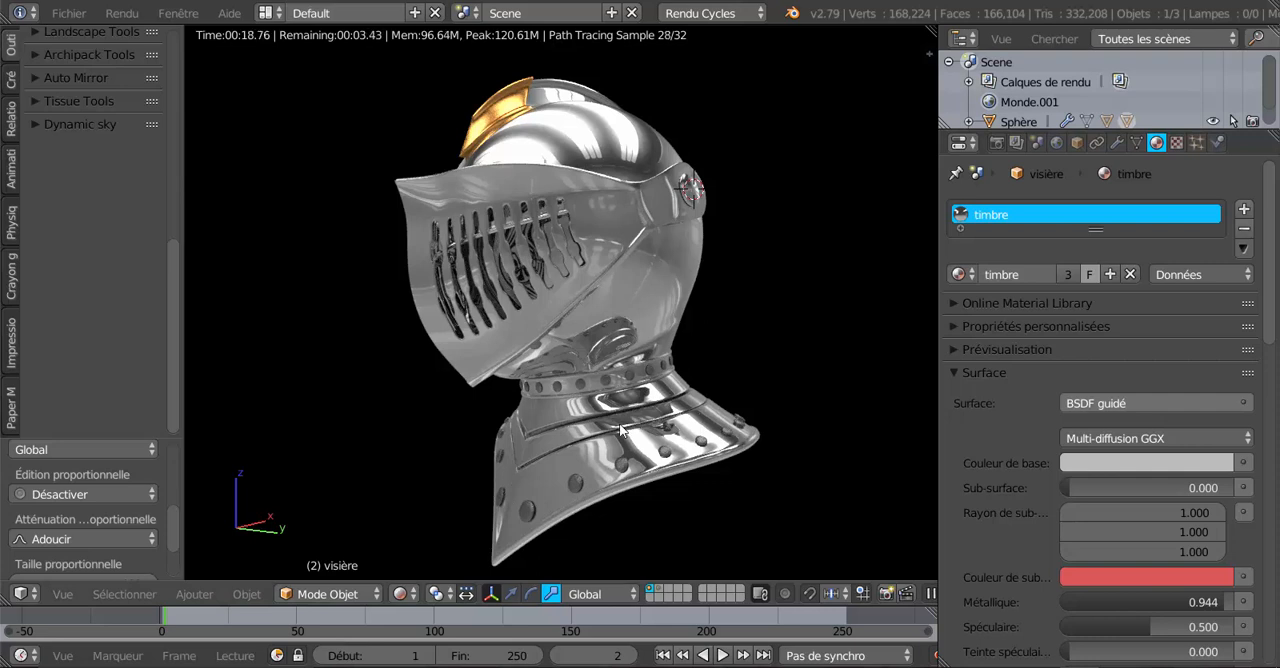
pyautogui.press('a')
pyautogui.press('a')
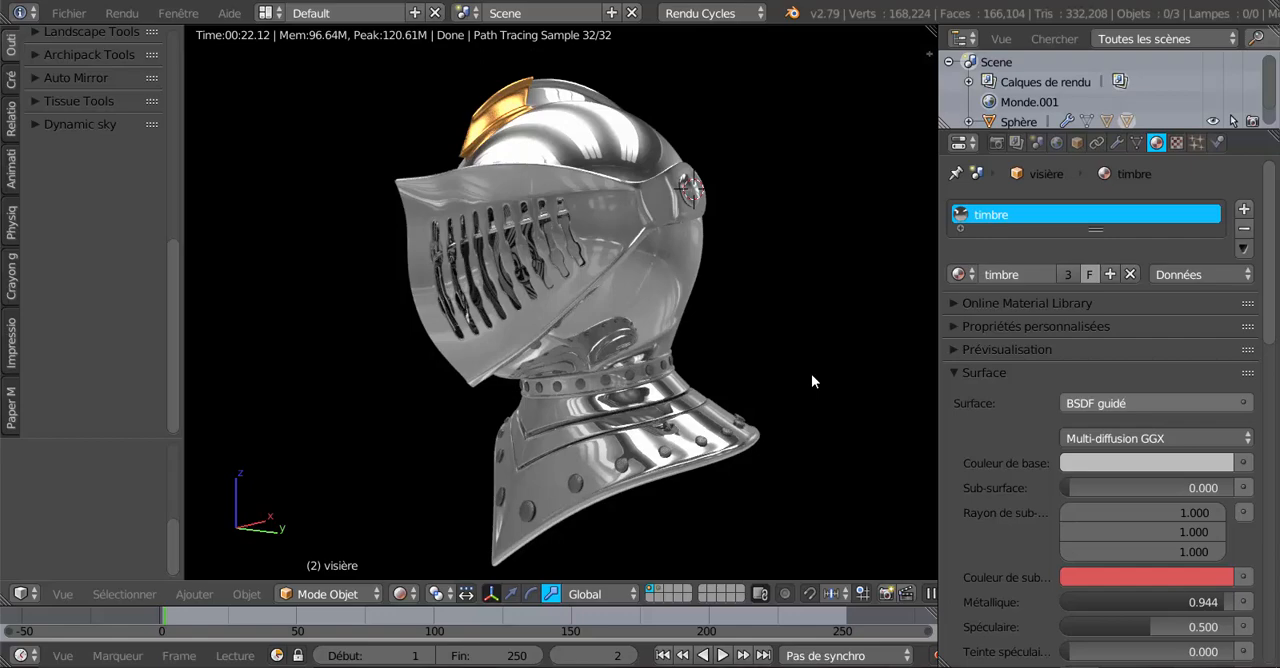
pyautogui.rightClick(822, 508)
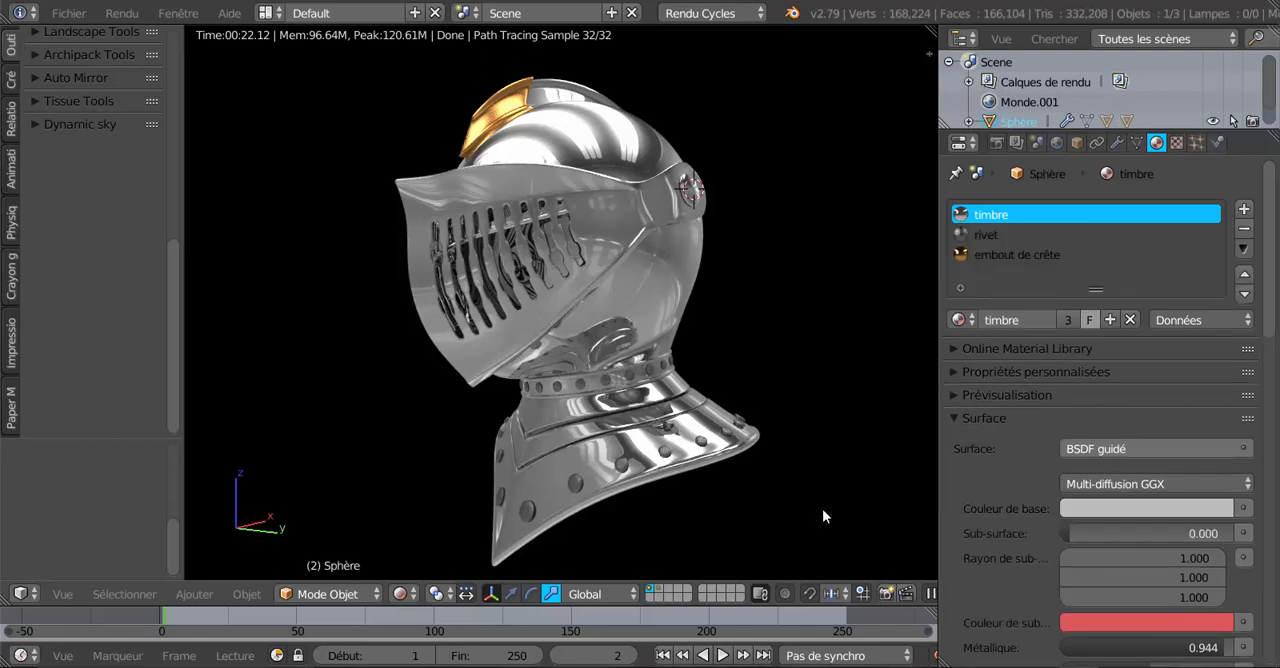
pyautogui.moveTo(554, 393); pyautogui.dragTo(643, 400, button='middle')
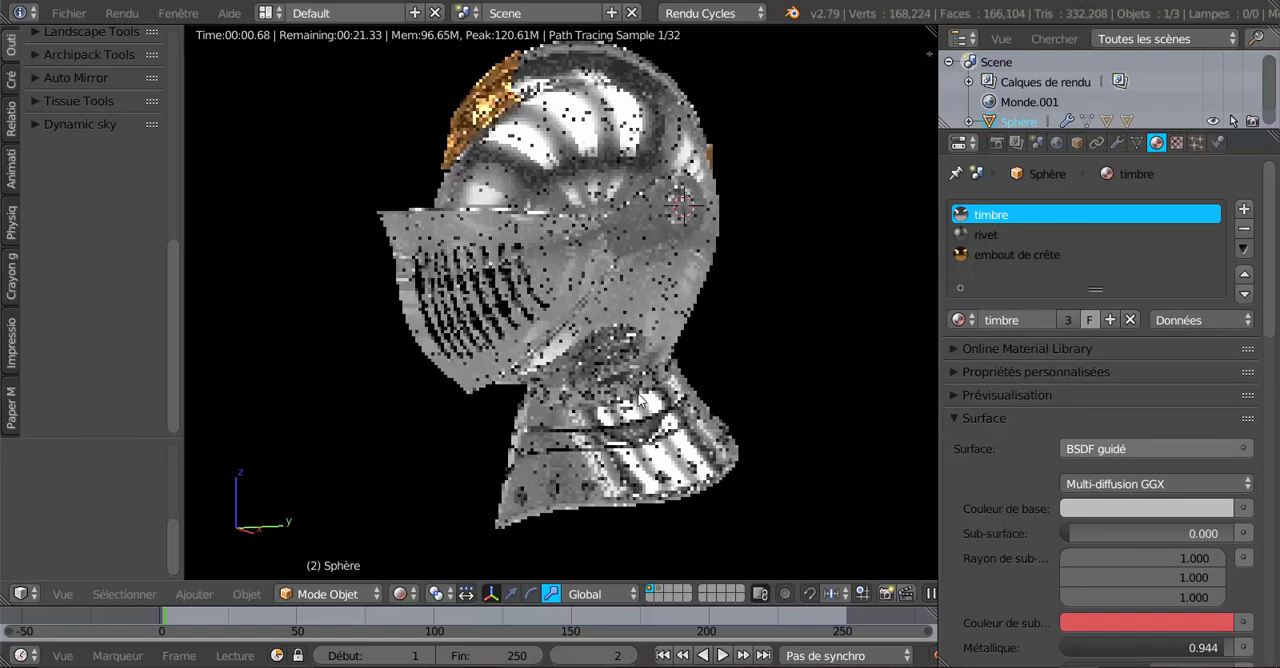
pyautogui.click(979, 236)
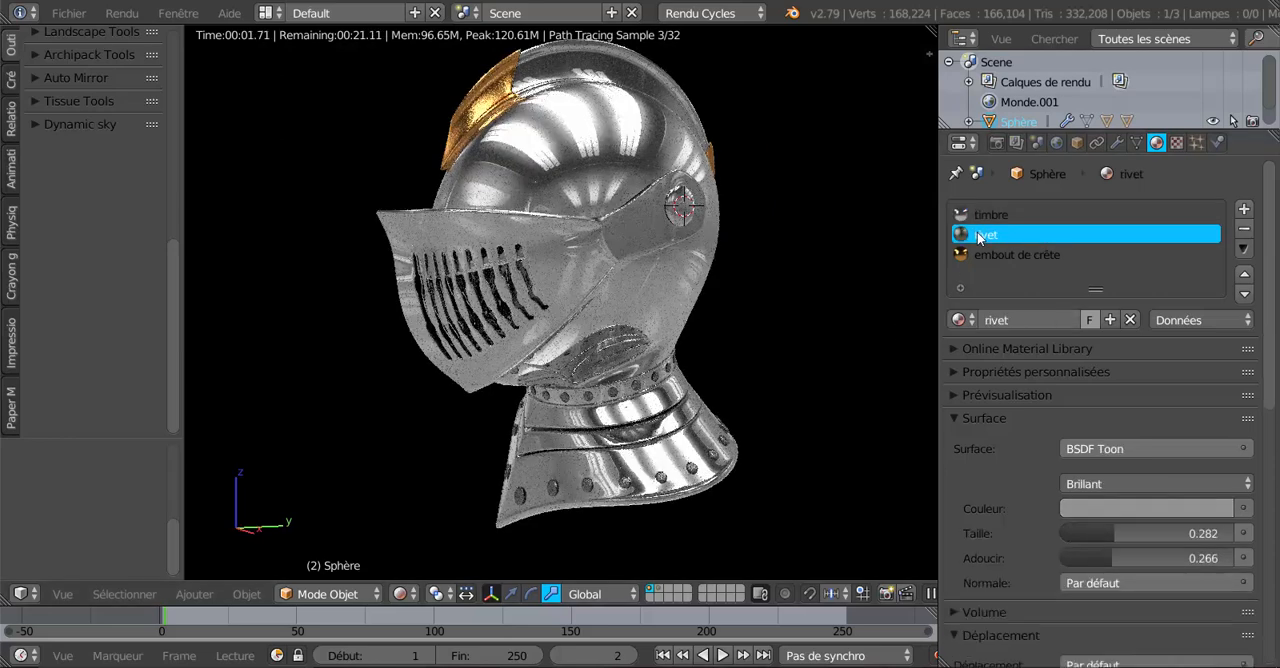
# Try a 0.093 dark grey and an orange-brown (R 0.264, G 0.135, B 0.045) as the rivet material's colour.
pyautogui.click(1117, 511)
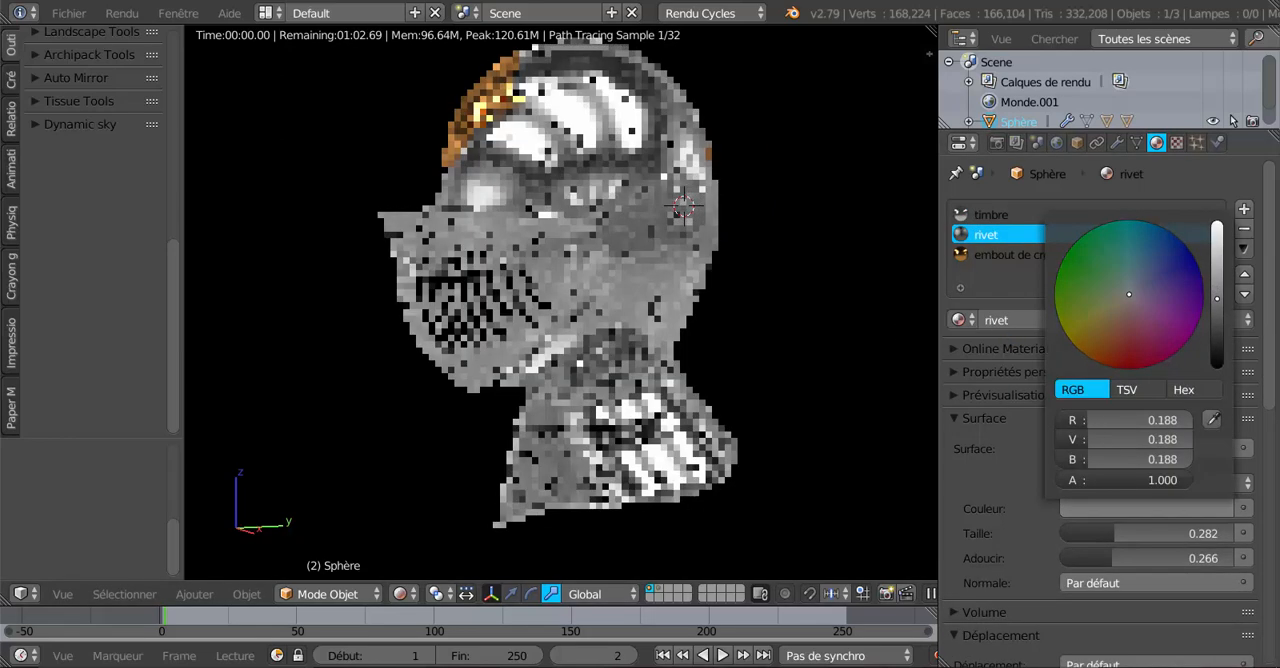
pyautogui.moveTo(1217, 298); pyautogui.dragTo(1217, 319)
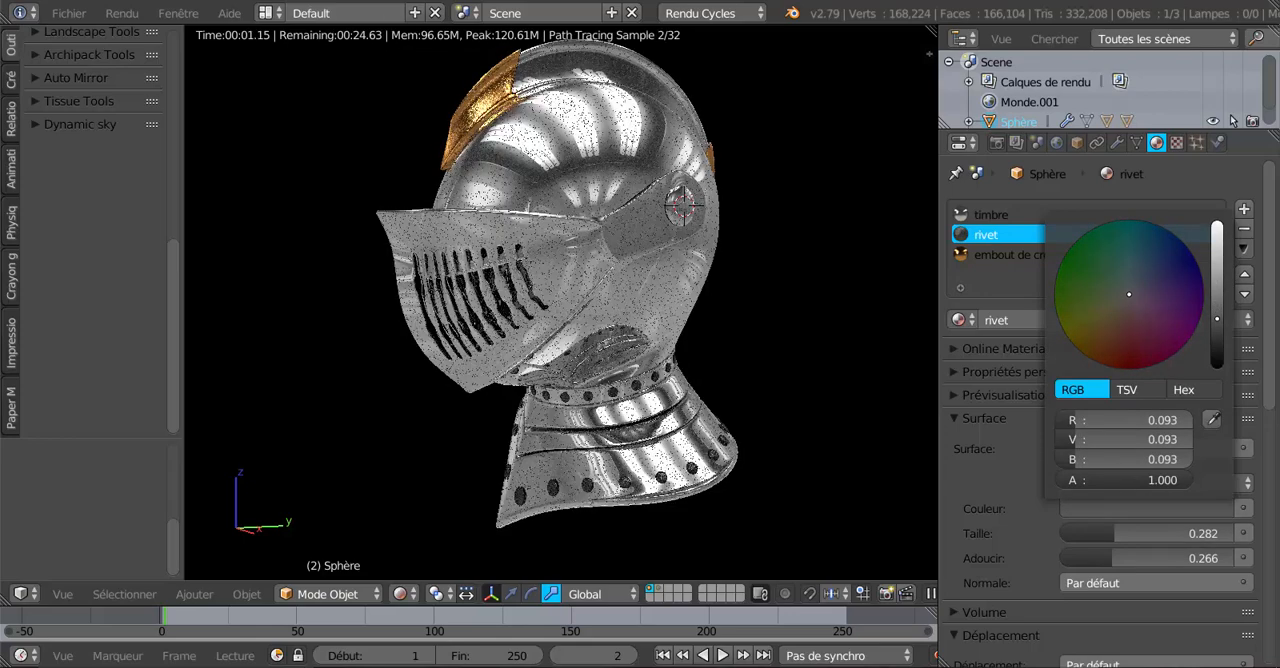
pyautogui.moveTo(1217, 319); pyautogui.dragTo(1217, 277)
pyautogui.click(1106, 330)
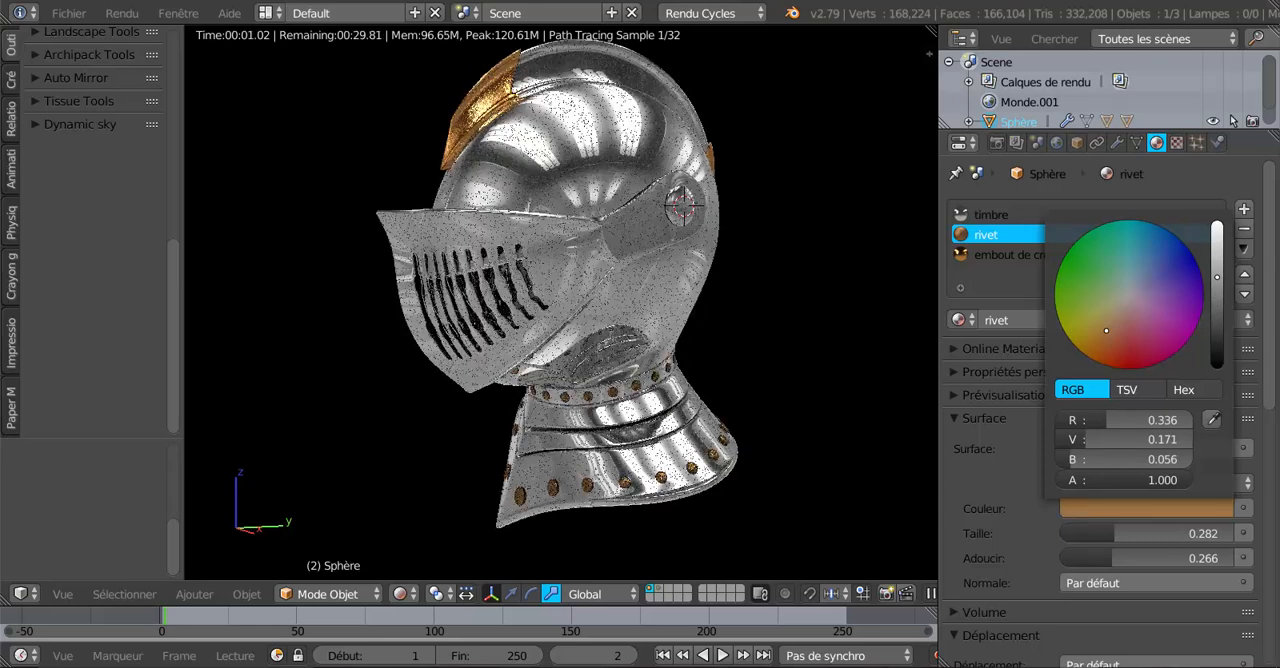
pyautogui.click(1106, 505)
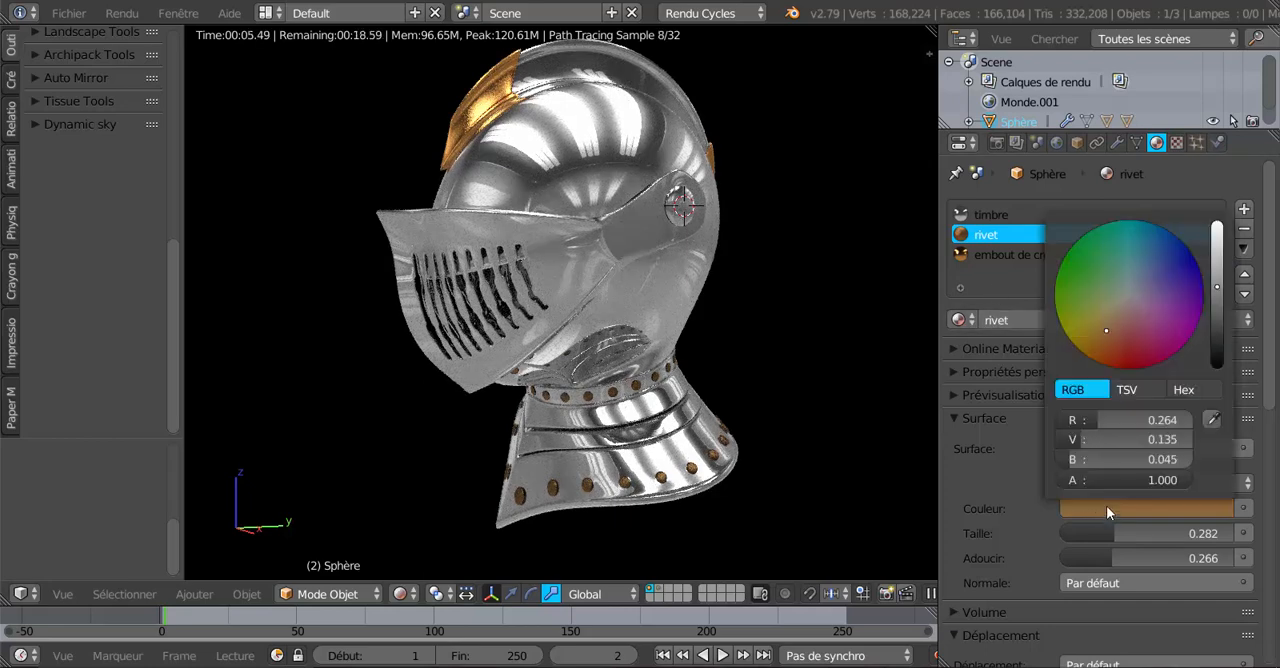
# Set the rivet material's colour to a neutral dark grey and check the rivets on the helmet's collar.
pyautogui.click(1128, 295)
pyautogui.moveTo(1216, 292); pyautogui.dragTo(1216, 316)
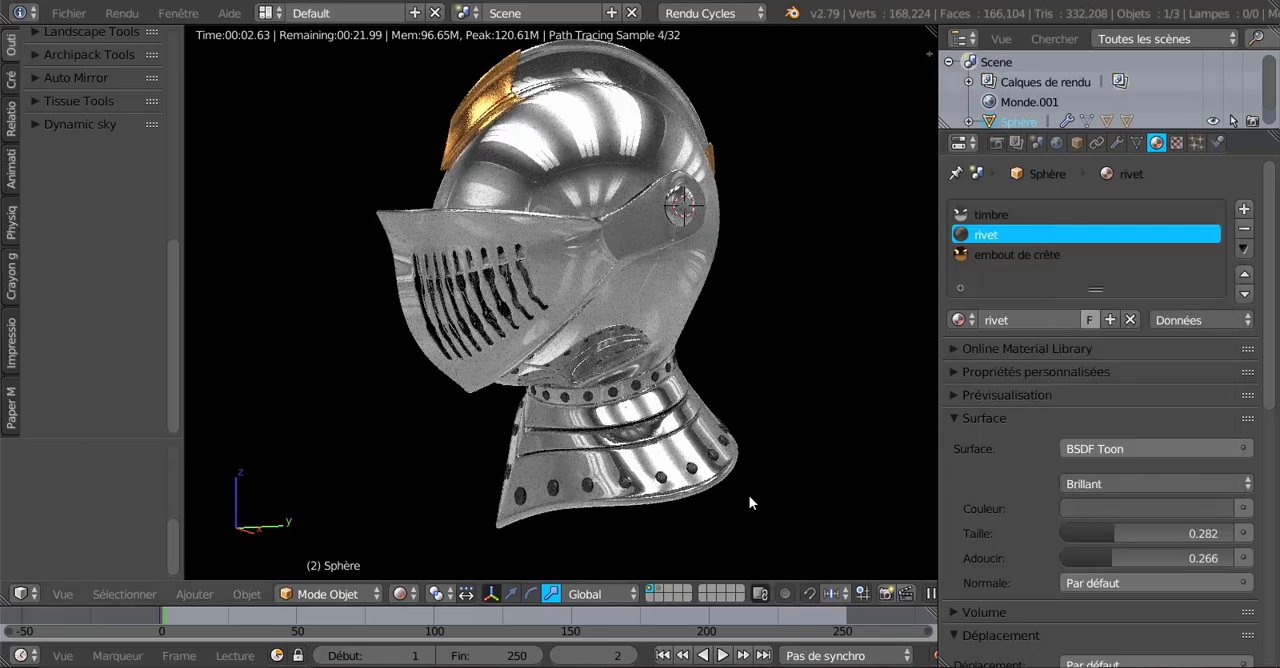
pyautogui.scroll(-2, 658, 467)
pyautogui.moveTo(658, 467); pyautogui.dragTo(717, 470, button='middle')
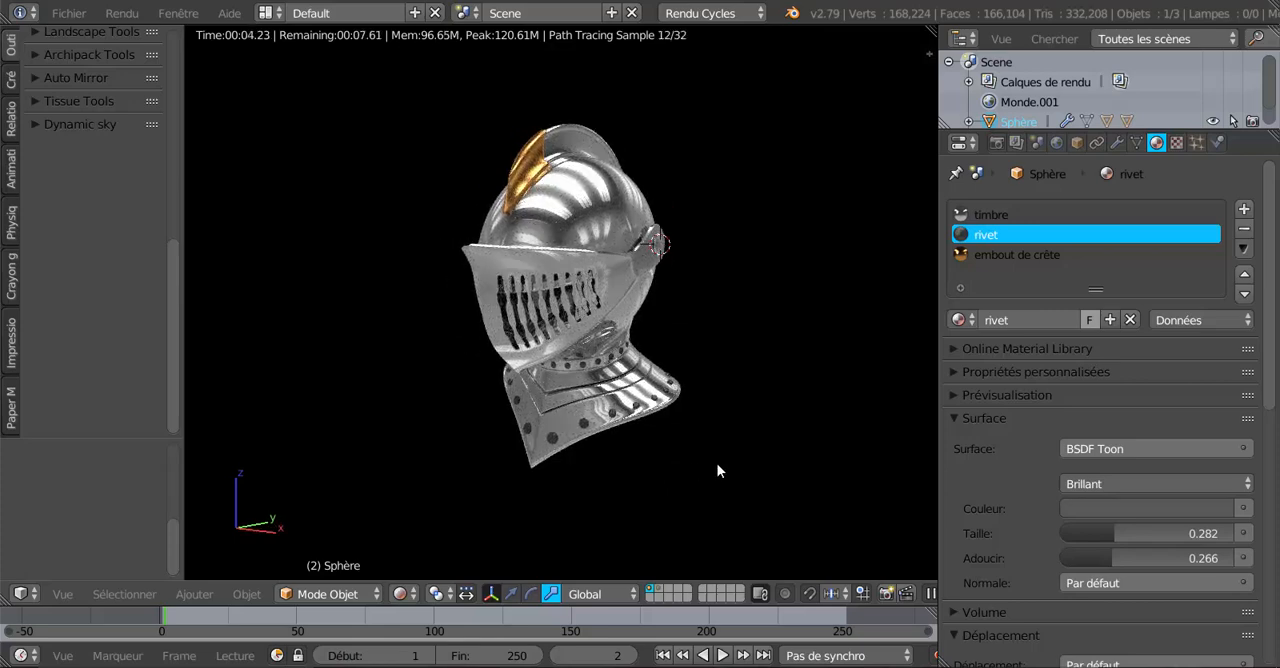
pyautogui.scroll(3, 703, 469)
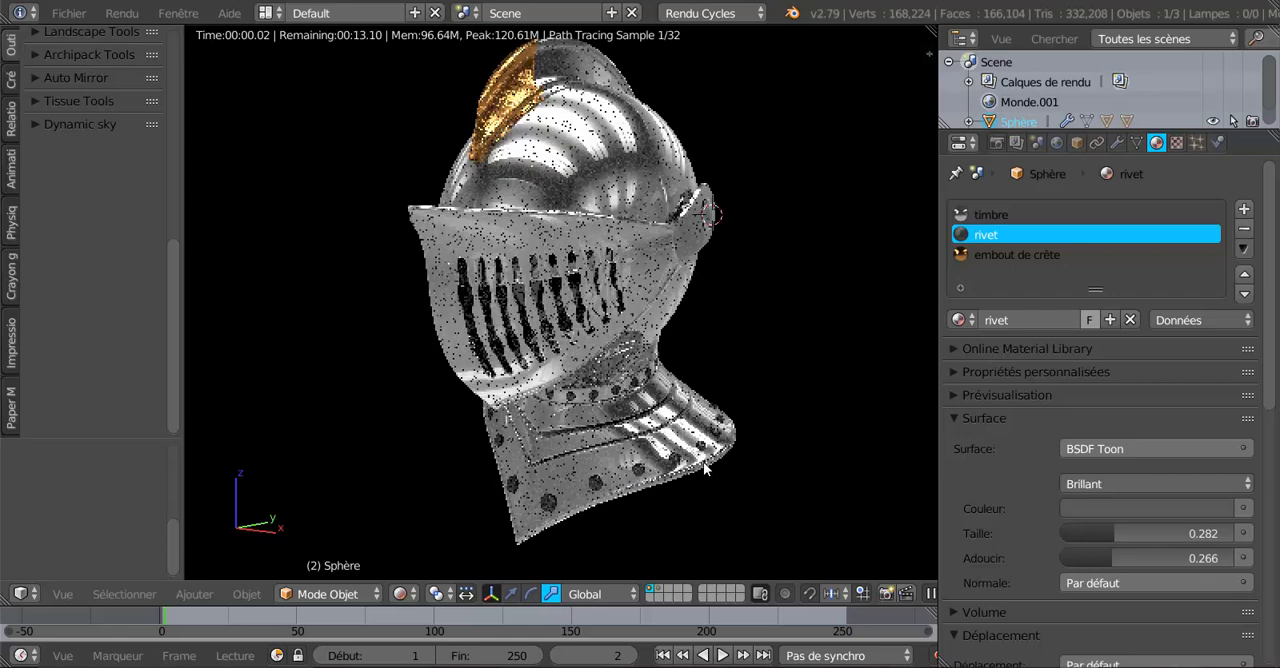